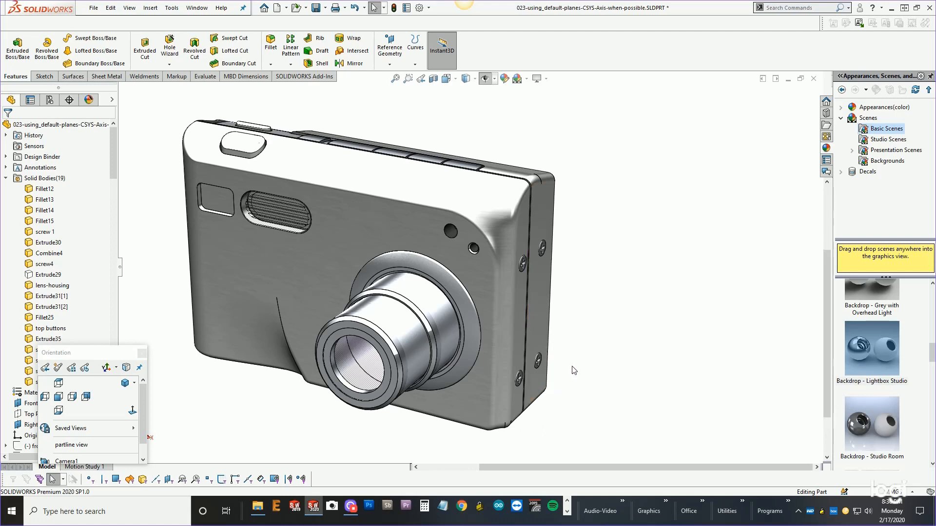
Collapse the Solid Bodies folder in the feature tree.
middle_click_drag(574, 369, 559, 388)
scroll(561, 389, "up", 2)
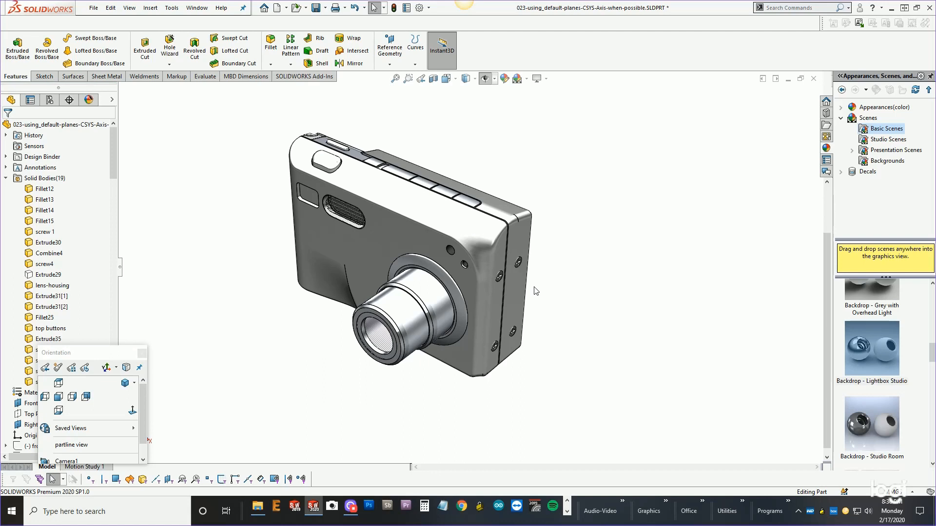
left_click(6, 178)
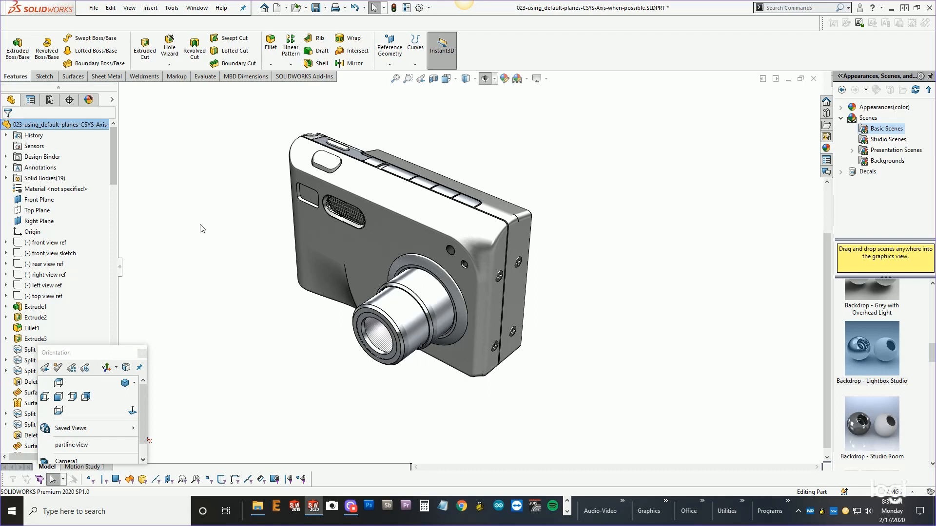
Rotate and zoom in to inspect the split edge running along the camera's top buttons.
middle_click_drag(414, 237, 418, 200)
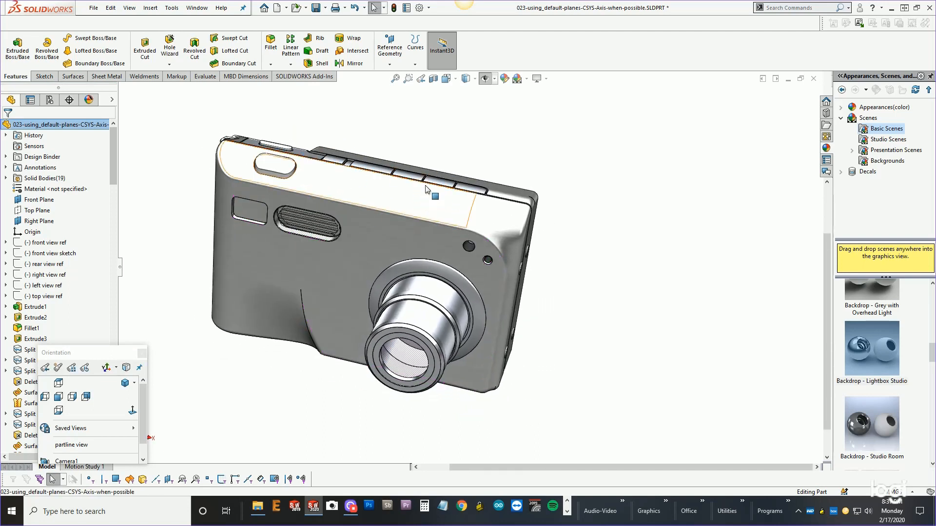
middle_click_drag(429, 197, 393, 199)
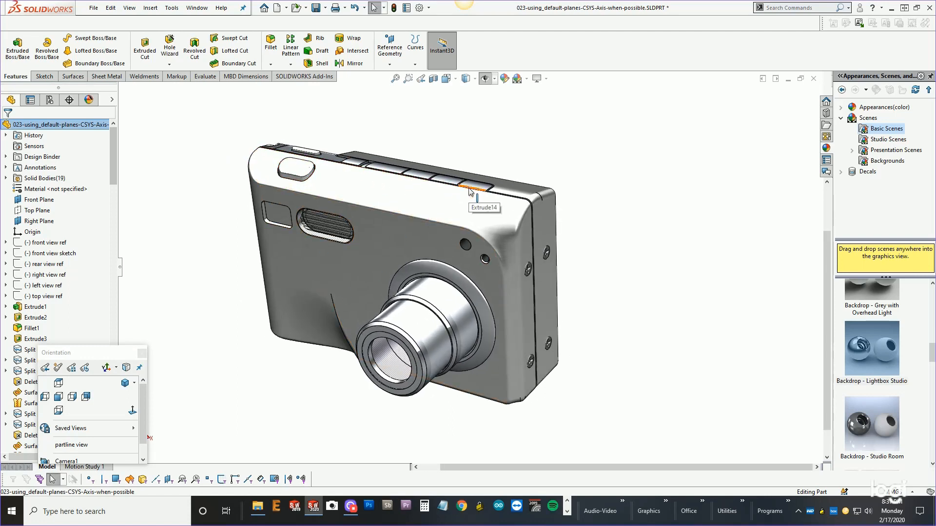
left_click_drag(94, 352, 198, 390)
scroll(499, 226, "down", 5)
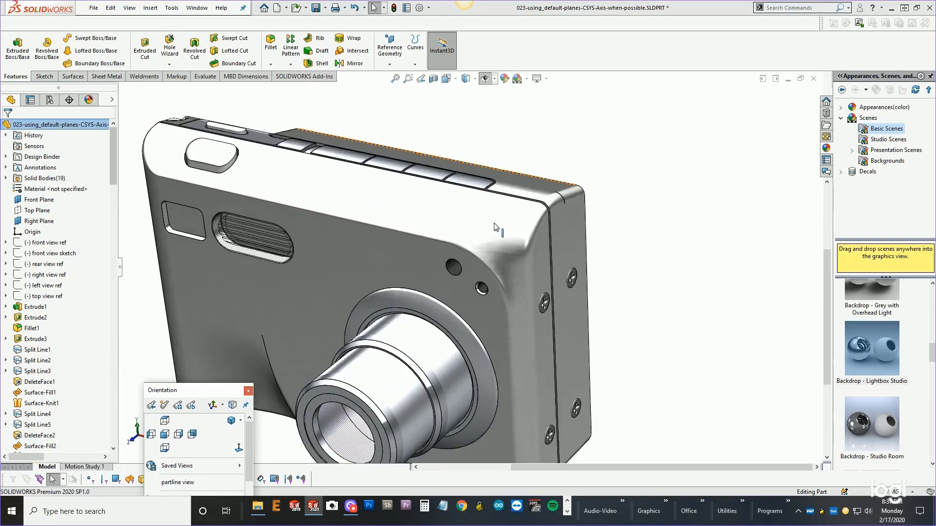
middle_click_drag(502, 219, 408, 274)
scroll(520, 176, "down", 1)
scroll(523, 186, "down", 3)
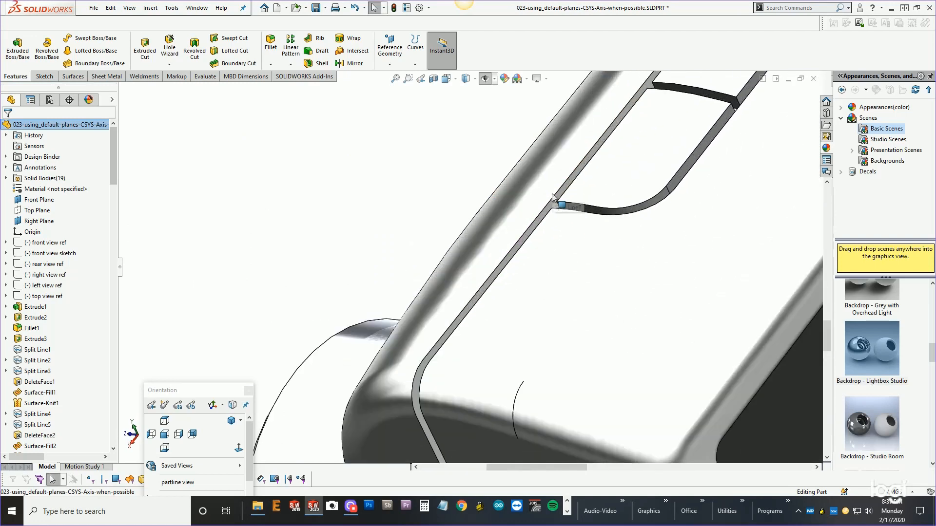
left_click(565, 191)
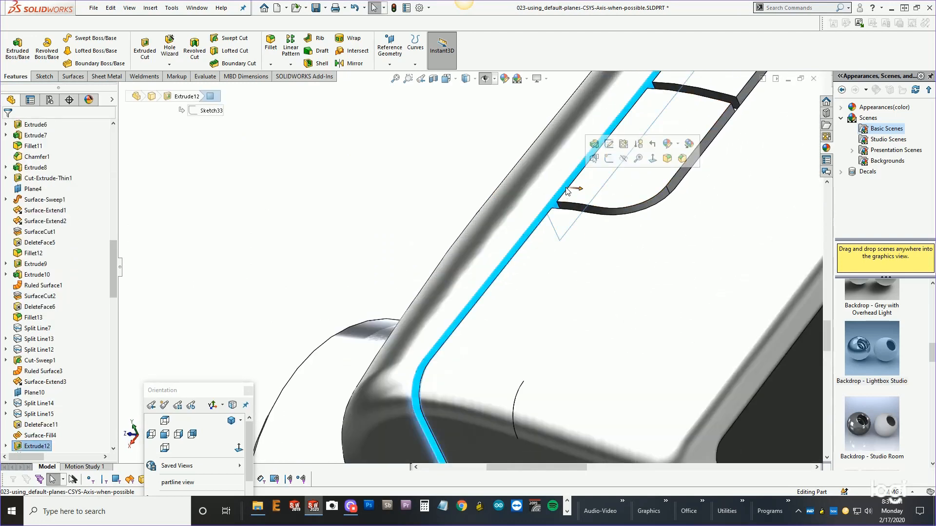
left_click(610, 159)
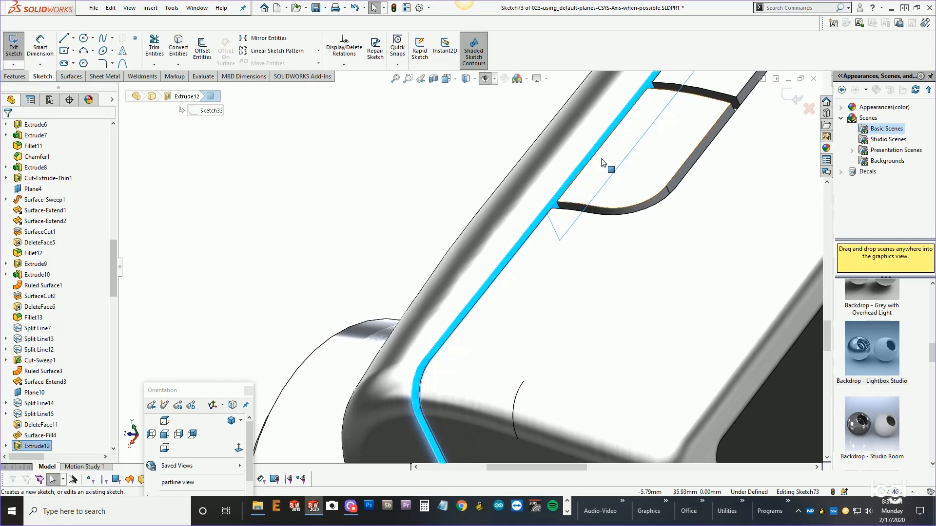
scroll(584, 162, "up", 5)
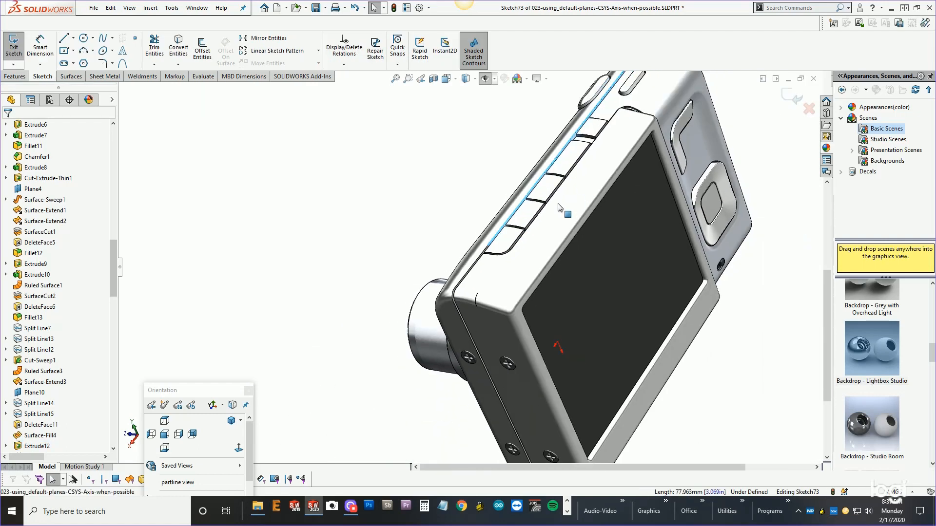
scroll(502, 264, "down", 2)
scroll(498, 248, "down", 2)
scroll(498, 249, "down", 2)
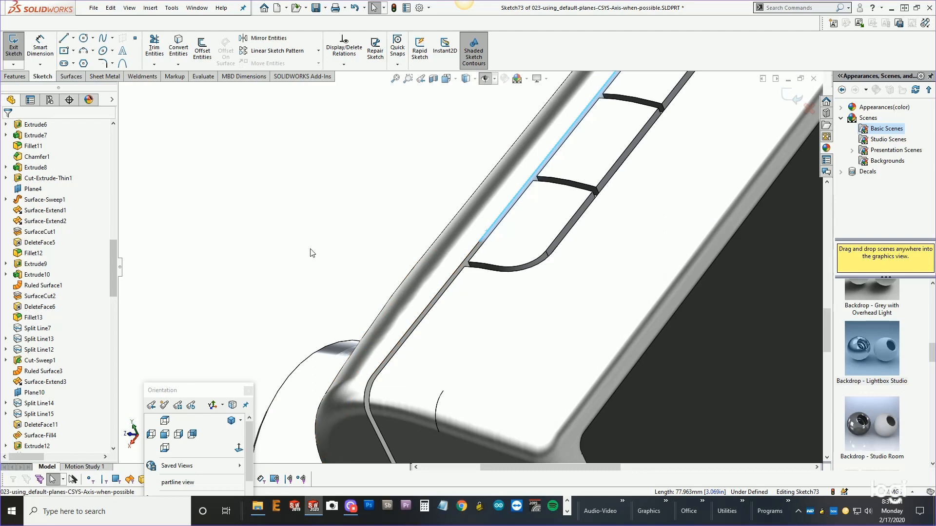
scroll(326, 267, "up", 3)
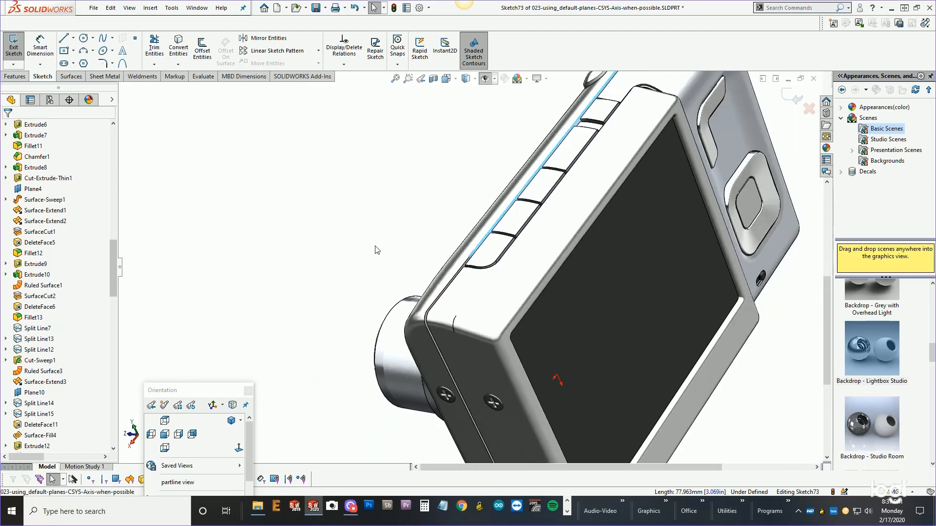
left_click(809, 109)
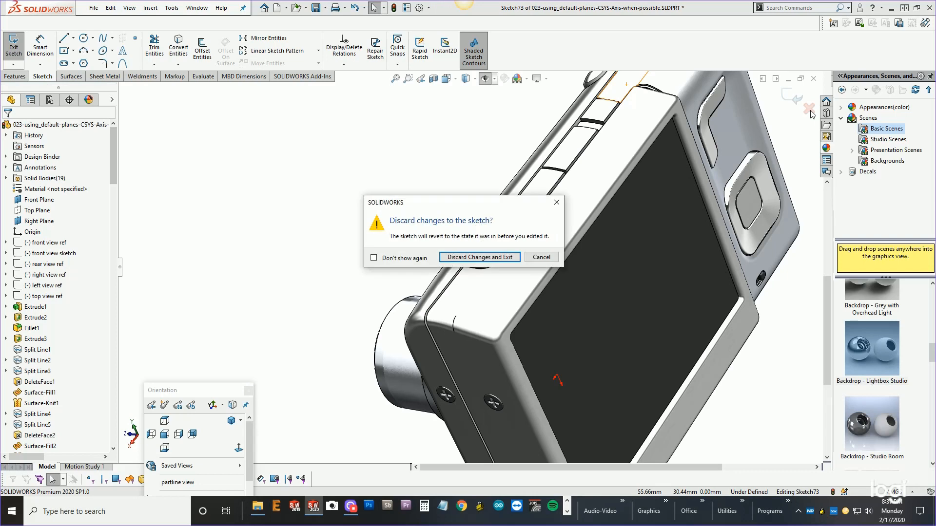
left_click(485, 258)
Display all of the model's reference planes in the graphics area.
scroll(463, 337, "up", 3)
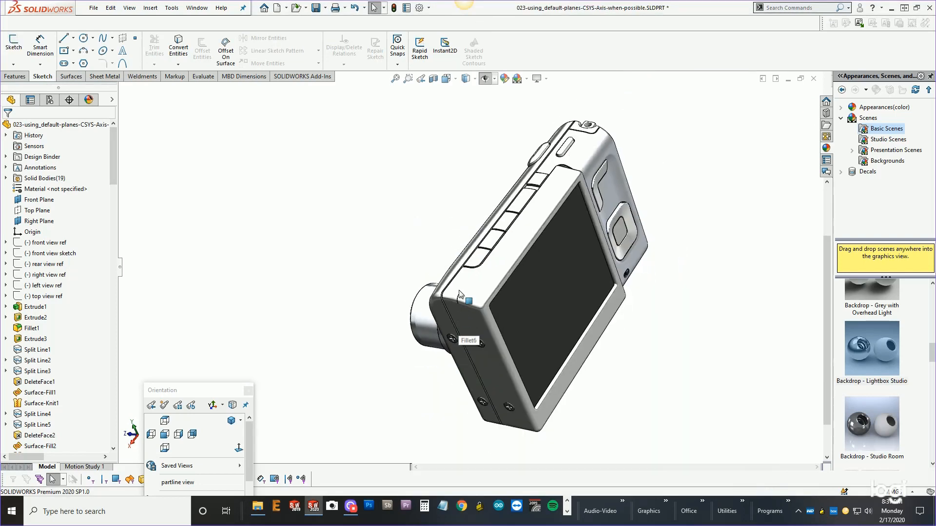
middle_click_drag(464, 292, 562, 252)
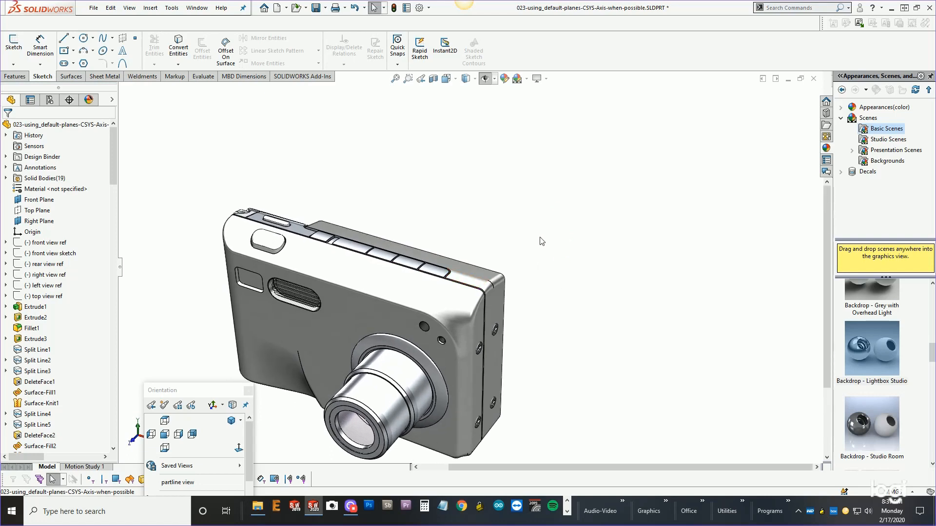
key("h")
scroll(598, 265, "up", 2)
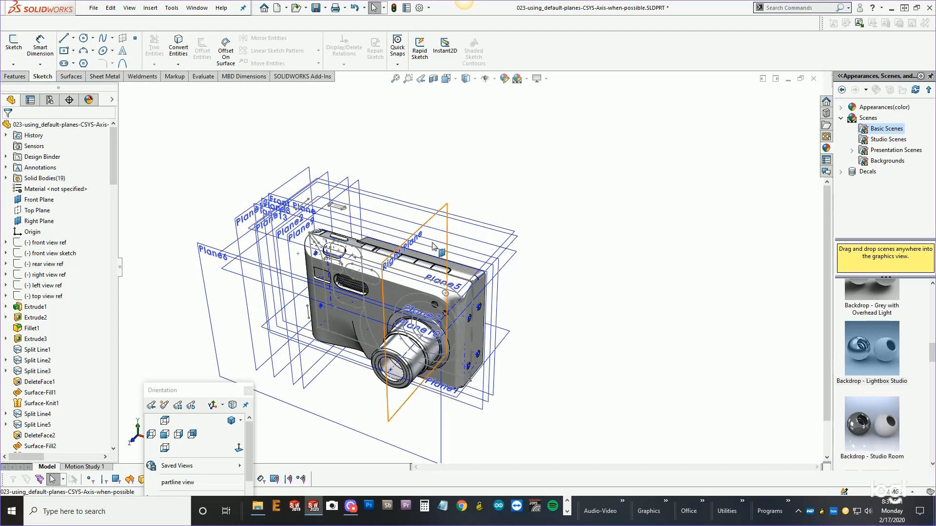
Filter the feature tree for "plane" and hide Plane1 through Plane13, keeping only the default planes shown.
left_click(33, 114)
type("plane")
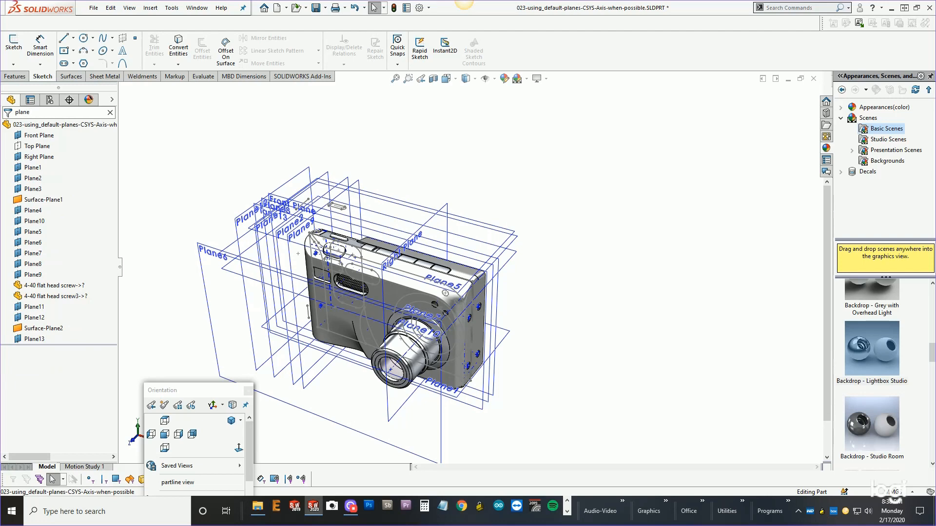
left_click(32, 168)
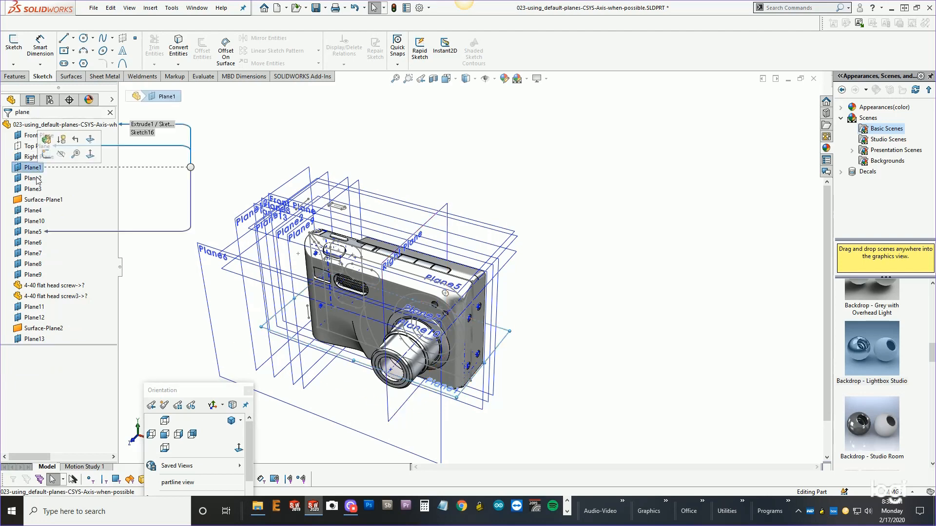
left_click(38, 339, "shift")
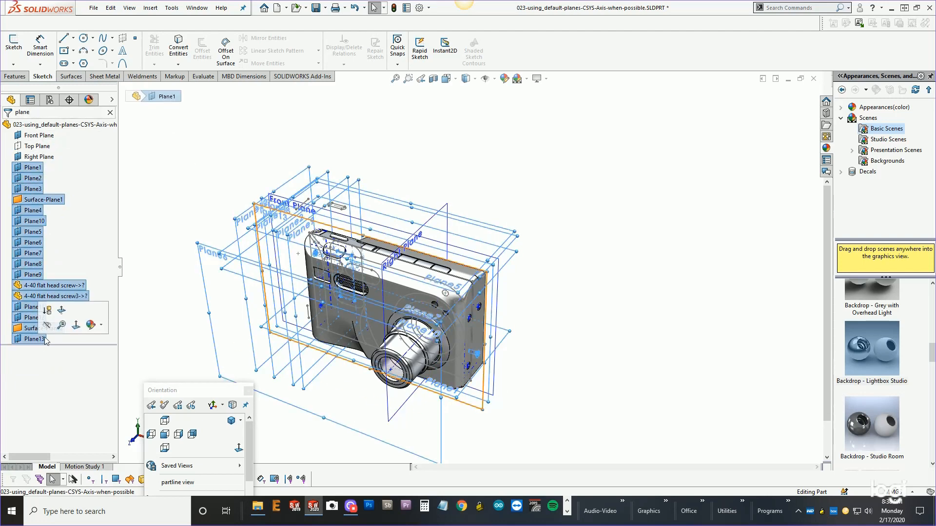
left_click(48, 326)
left_click(135, 254)
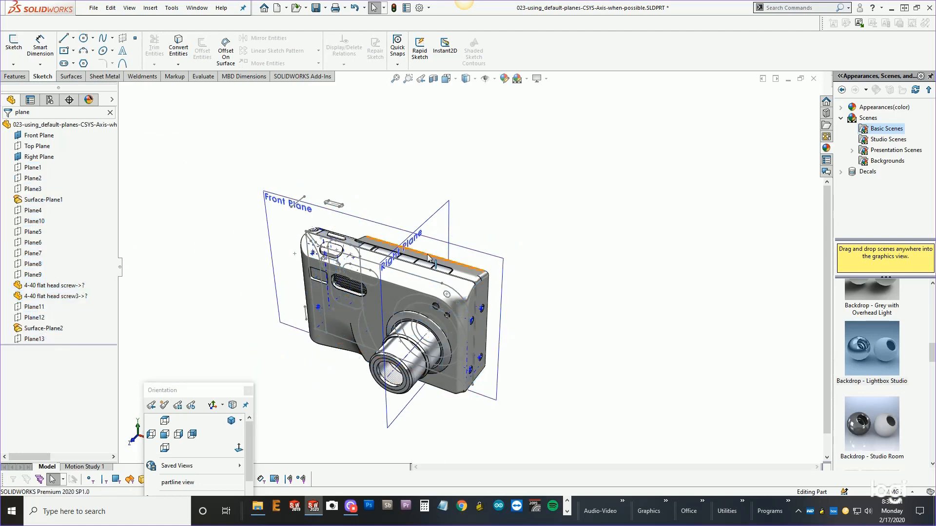
Open a new sketch on the Front Plane and view it face-on.
scroll(429, 262, "down", 3)
middle_click_drag(457, 262, 396, 252)
scroll(402, 229, "down", 3)
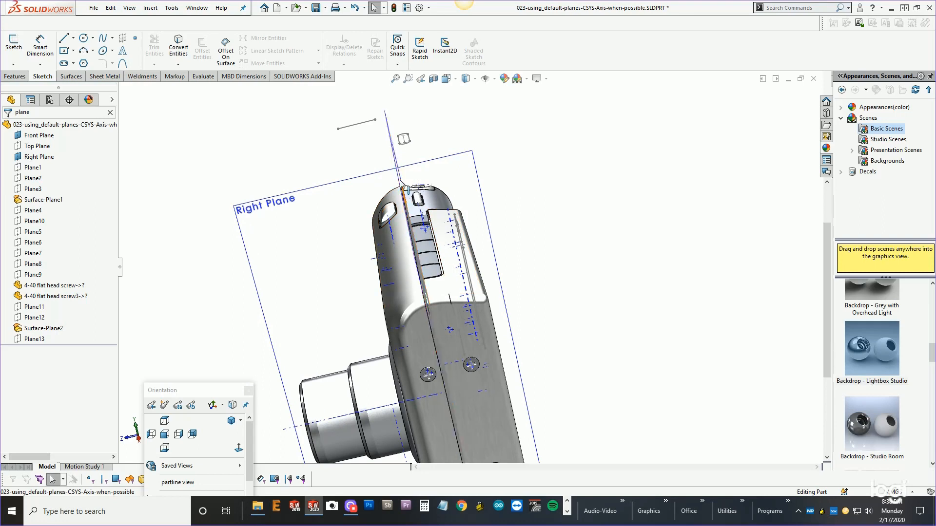
scroll(403, 230, "down", 3)
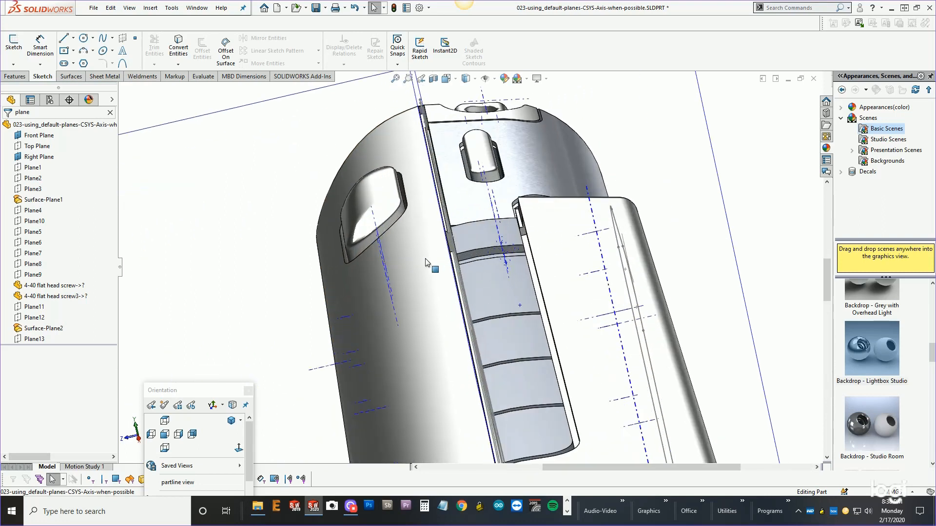
scroll(452, 272, "up", 4)
middle_click_drag(452, 272, 500, 240)
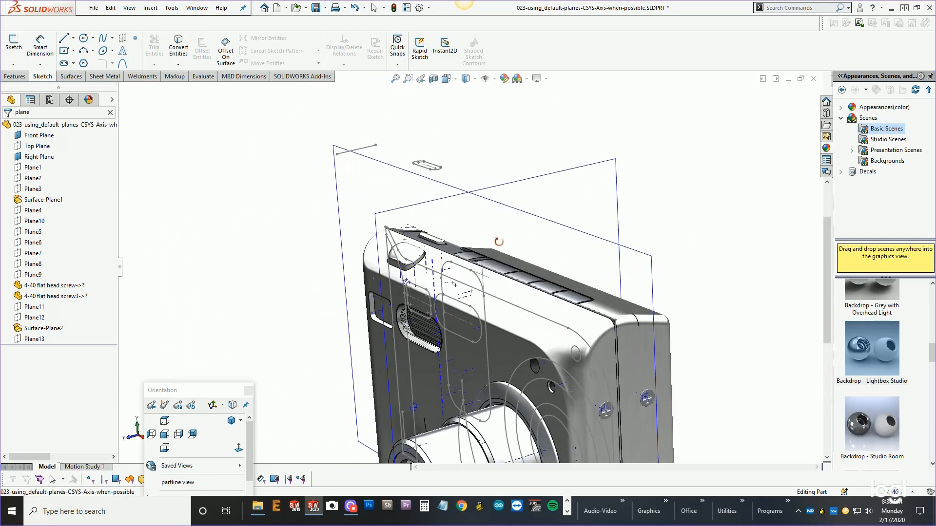
left_click(529, 215)
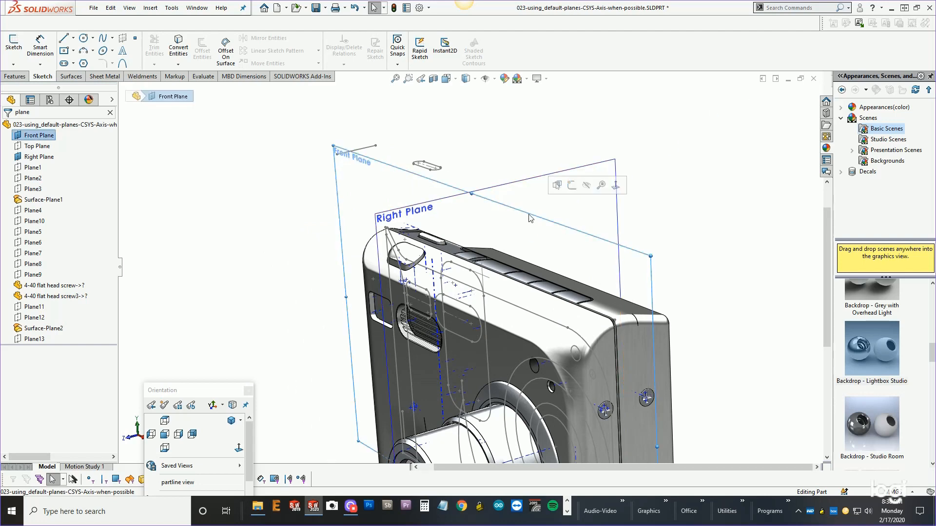
left_click(571, 185)
left_click(239, 447)
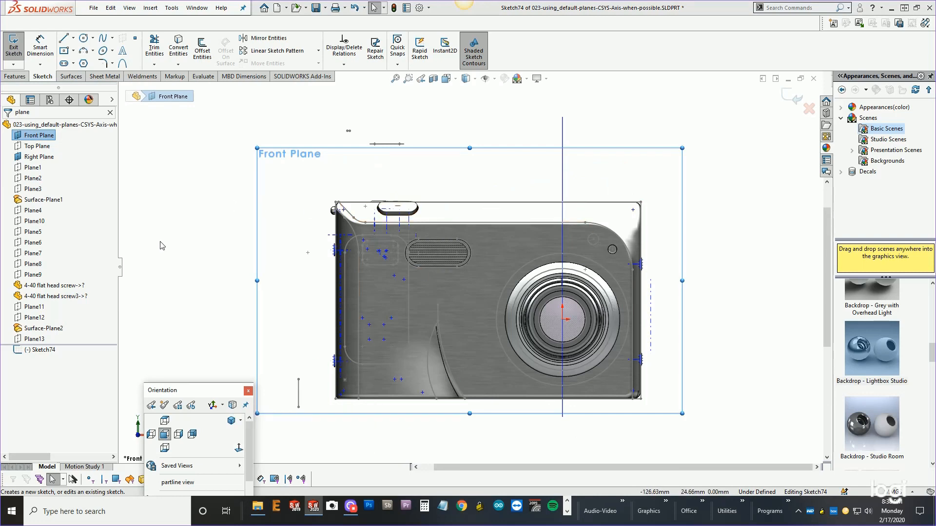
Rotate and zoom in to examine the camera's top front face and the split line bounding it.
key("h")
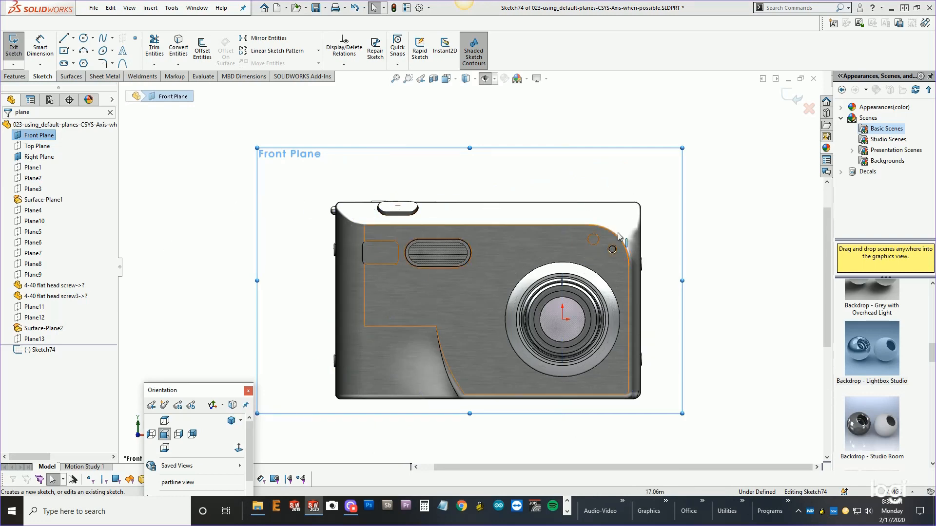
middle_click_drag(567, 220, 523, 252)
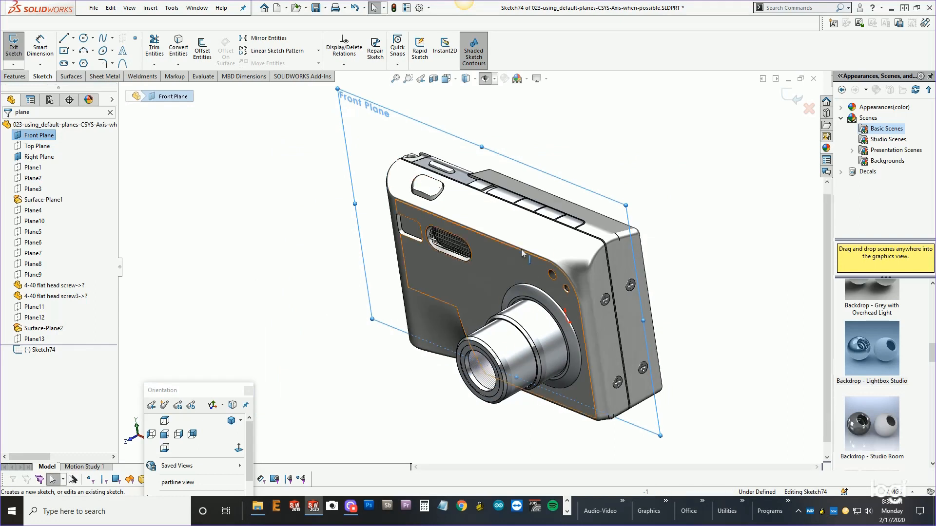
scroll(539, 215, "down", 3)
scroll(532, 195, "down", 2)
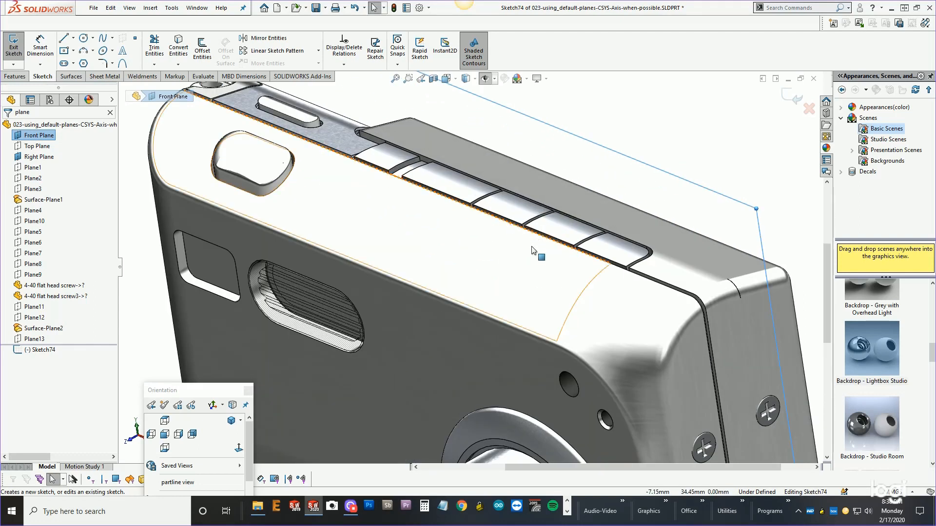
middle_click_drag(511, 239, 533, 266)
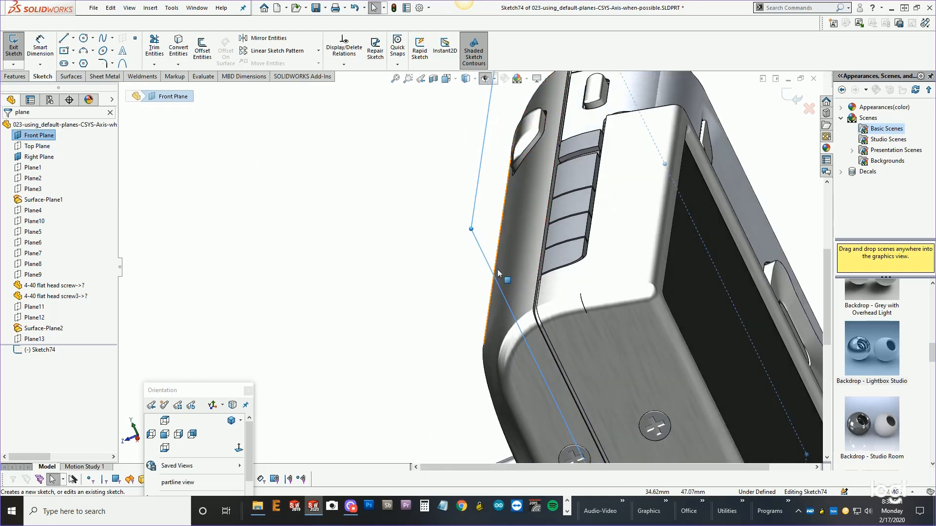
scroll(536, 270, "down", 2)
scroll(536, 269, "down", 1)
left_click(528, 263)
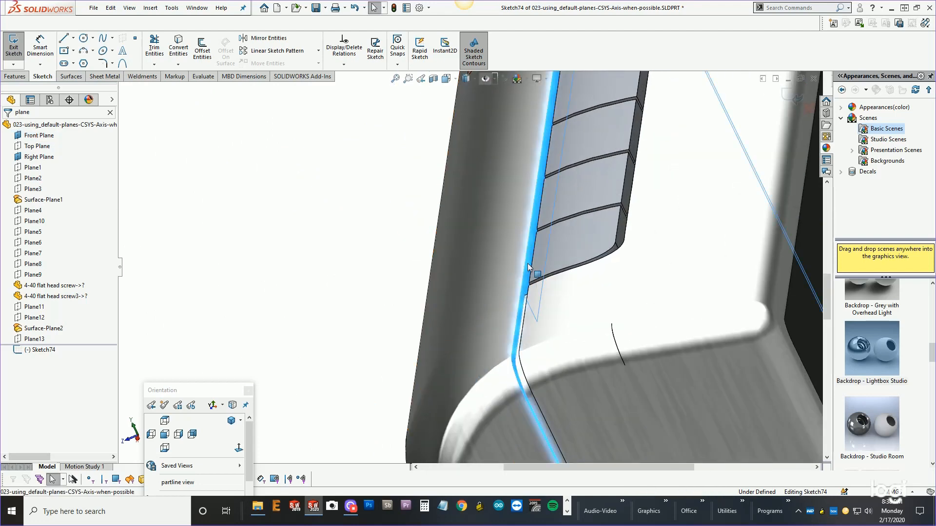
mouse_move(527, 262)
middle_mouse_down()
mouse_move(521, 283)
mouse_move(481, 271)
middle_mouse_up()
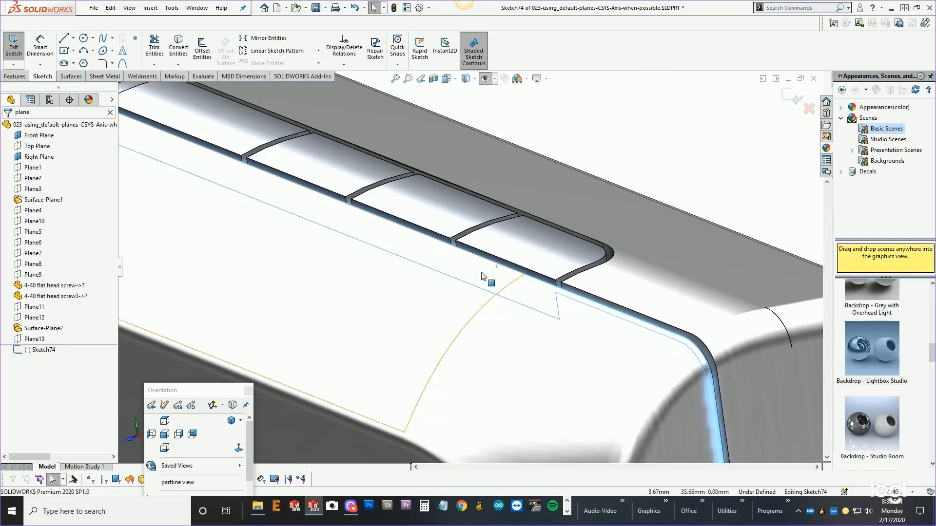
left_click(481, 272)
key("ctrl+8")
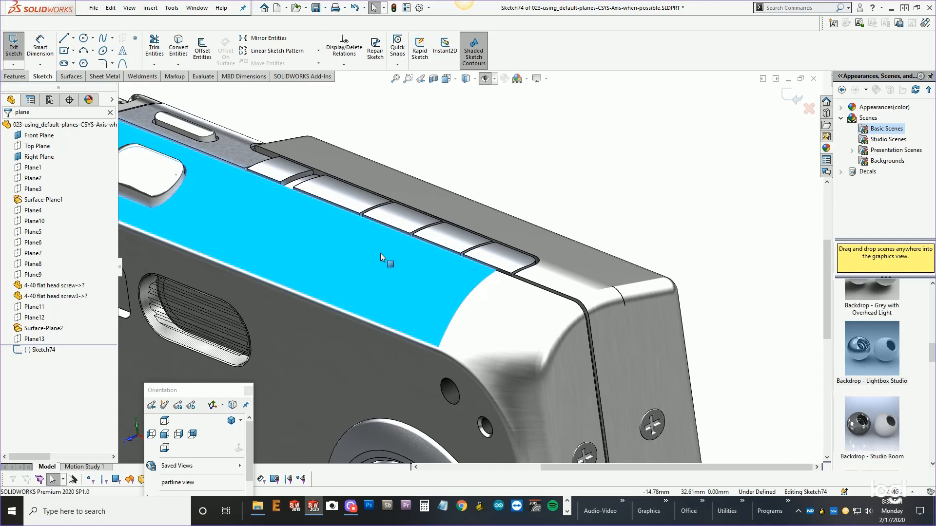
Exit the empty sketch and trace the top face's Split Line7 references back to Extrude1 and its sketch.
right_click(381, 253)
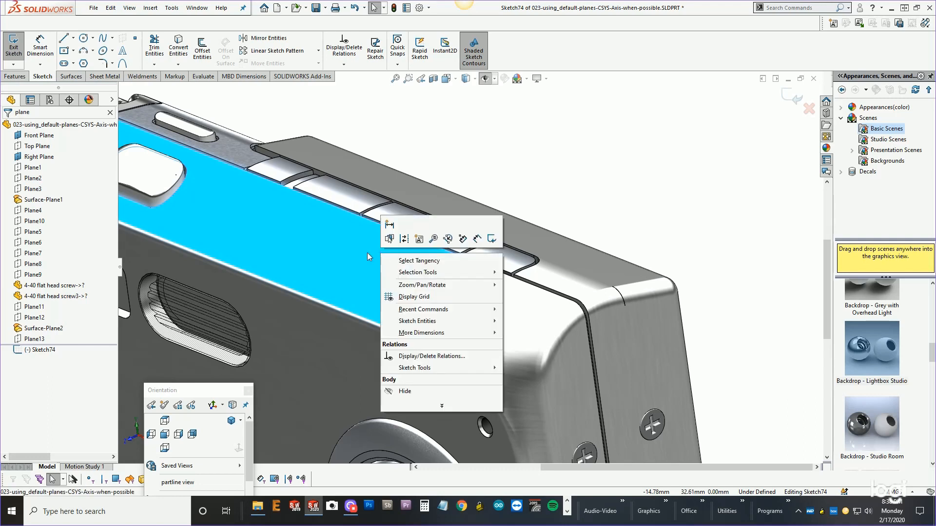
left_click(367, 252)
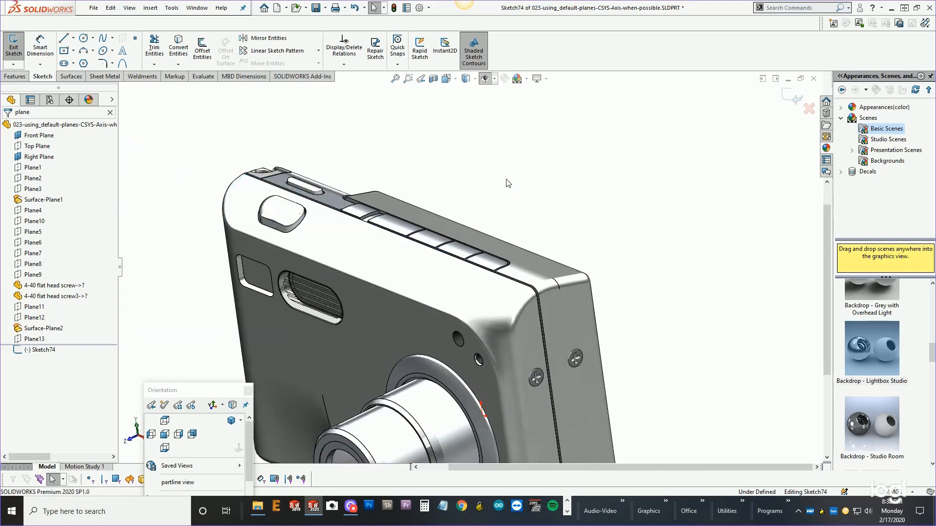
left_click(793, 98)
left_click(396, 273)
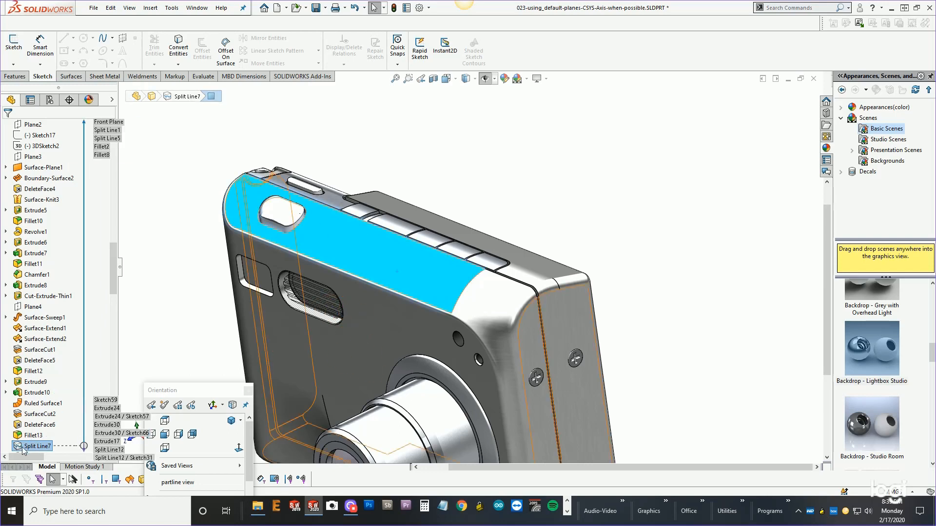
left_click(40, 451)
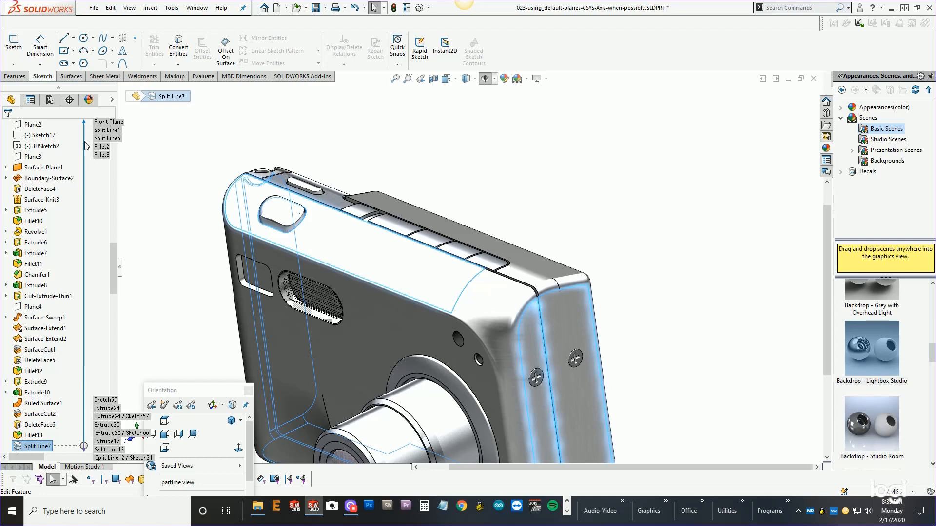
left_click_drag(114, 260, 114, 195)
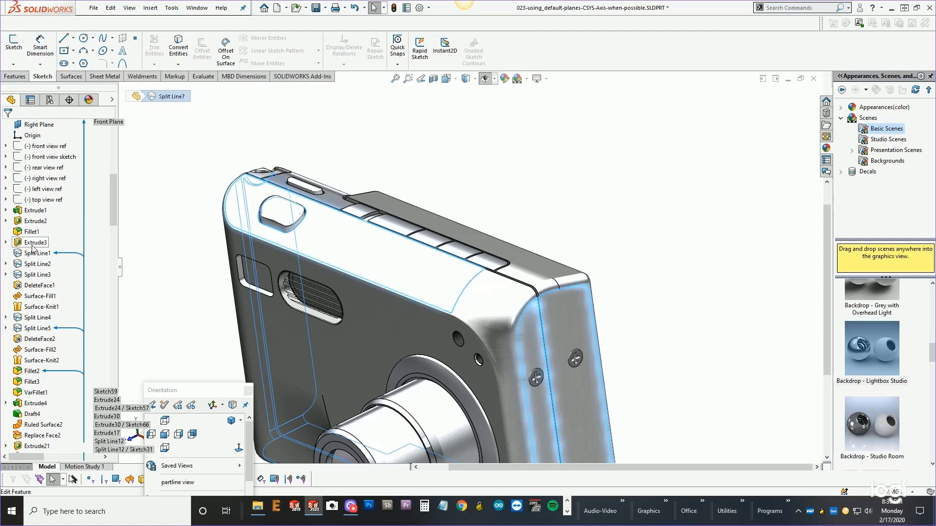
left_click(34, 211)
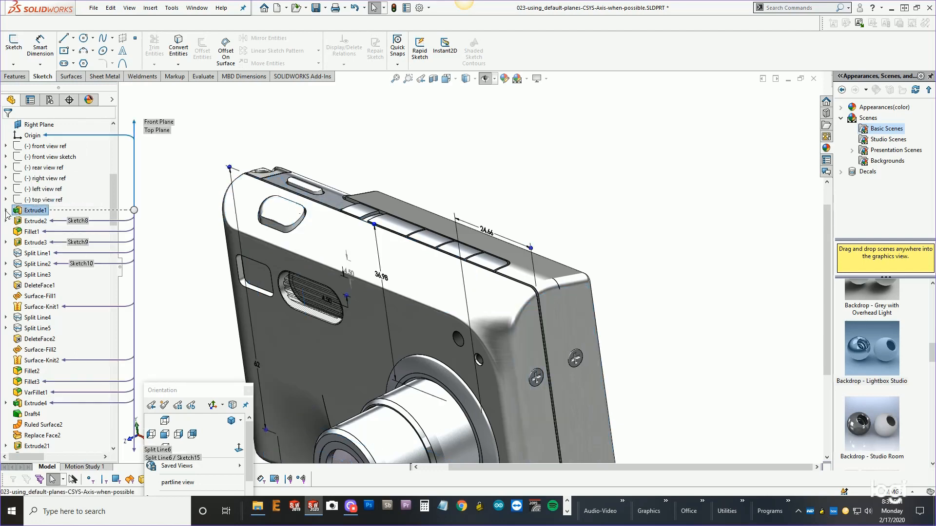
left_click(39, 222)
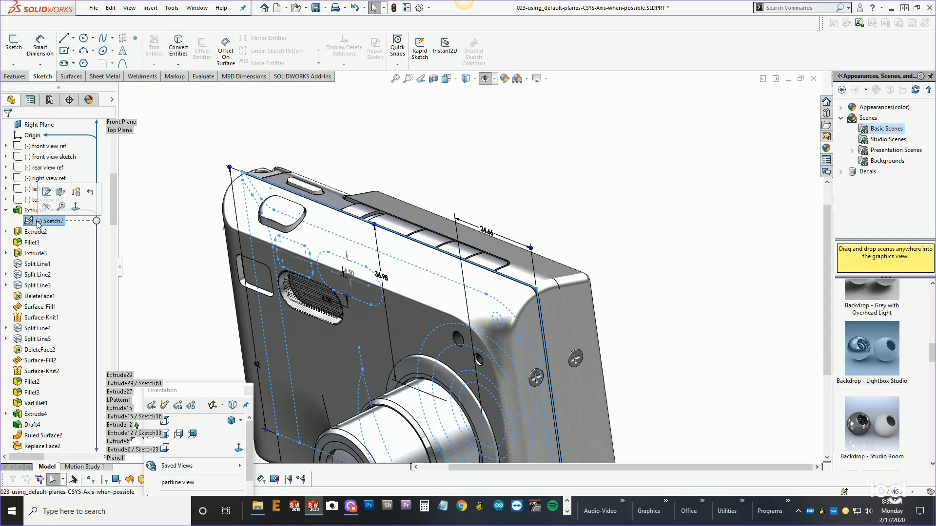
Show Extrude1's Sketch7 in the graphics area.
right_click(48, 221)
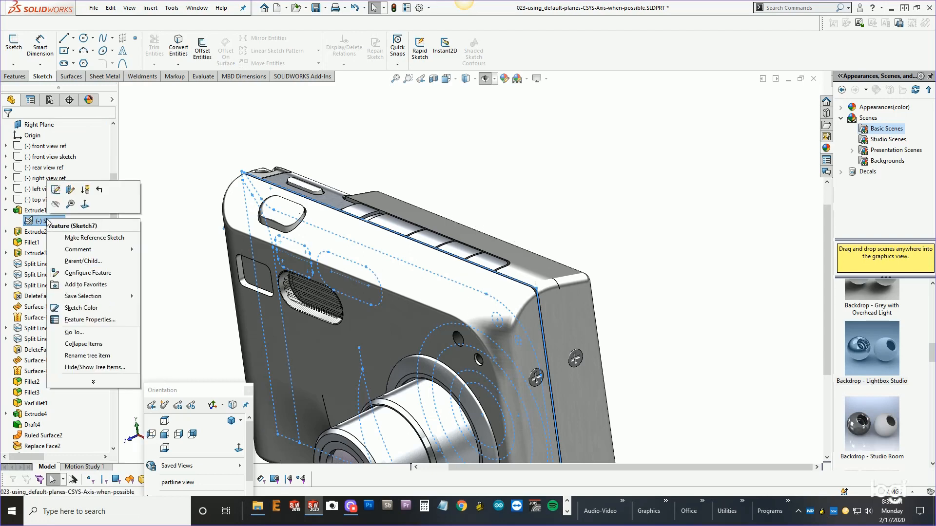
left_click(173, 164)
key("h")
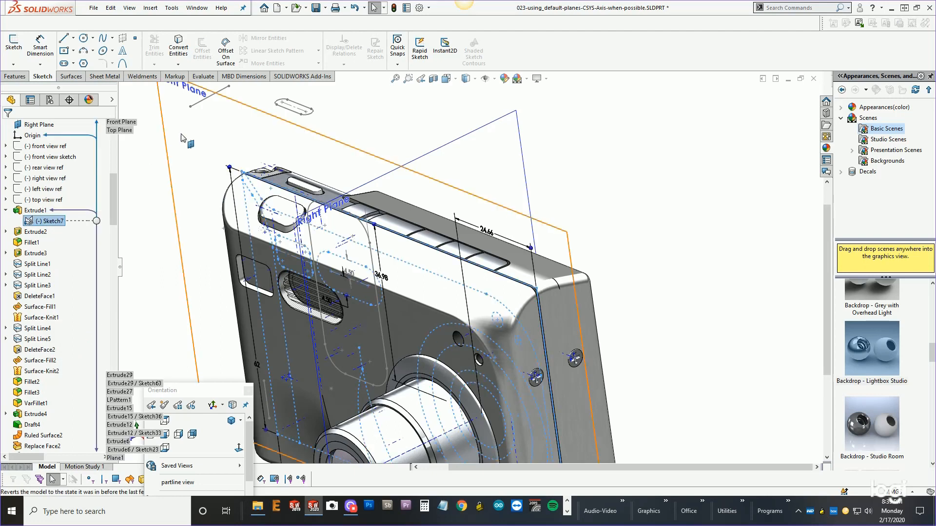
Examine Sketch7's top line against the camera's top edge in the Front Plane view, toggling the sketch's visibility.
left_click(194, 139)
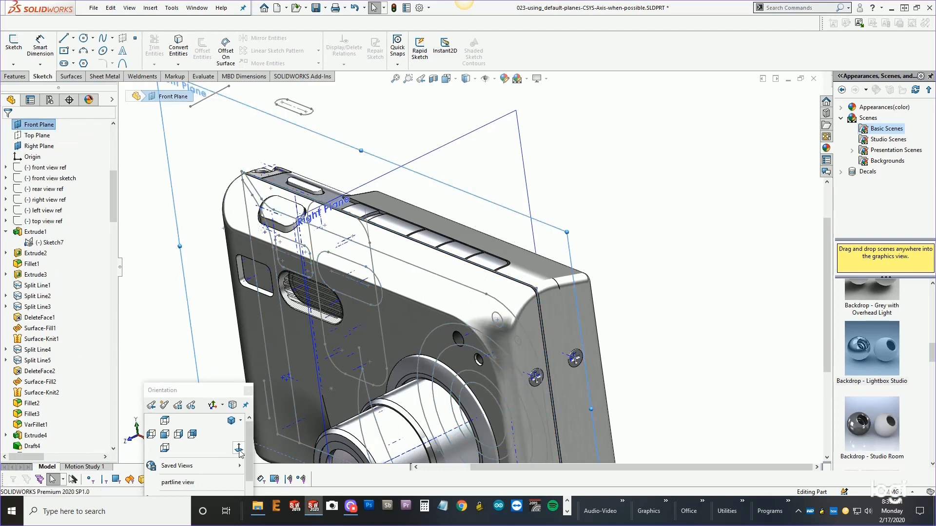
left_click(239, 449)
scroll(547, 215, "down", 9)
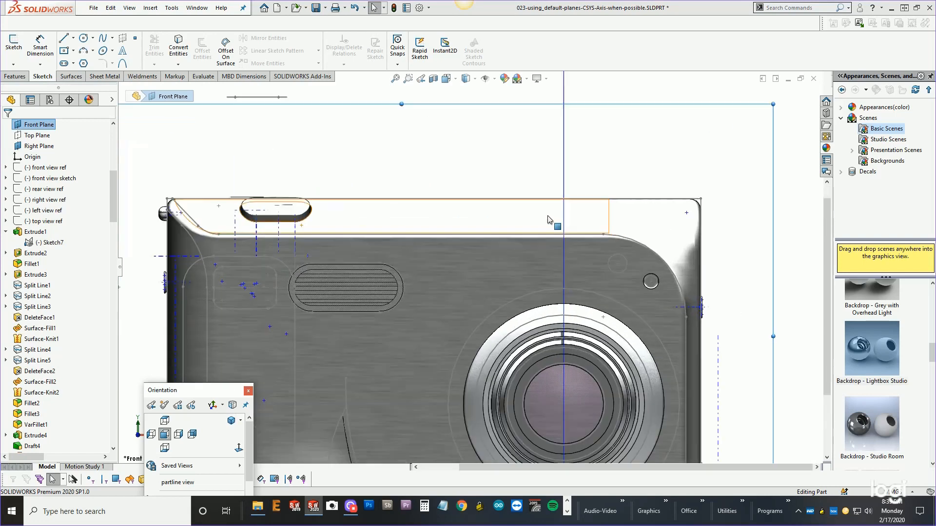
scroll(720, 208, "up", 3)
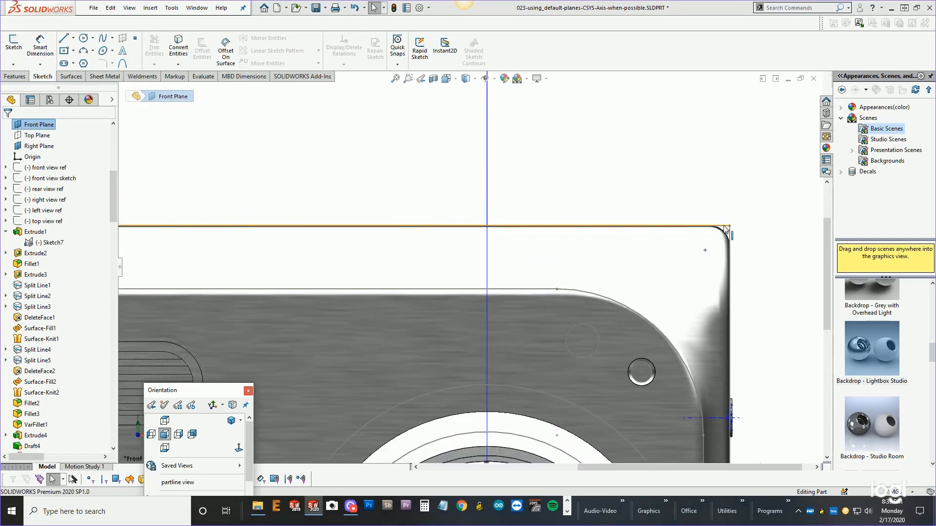
left_click(724, 226)
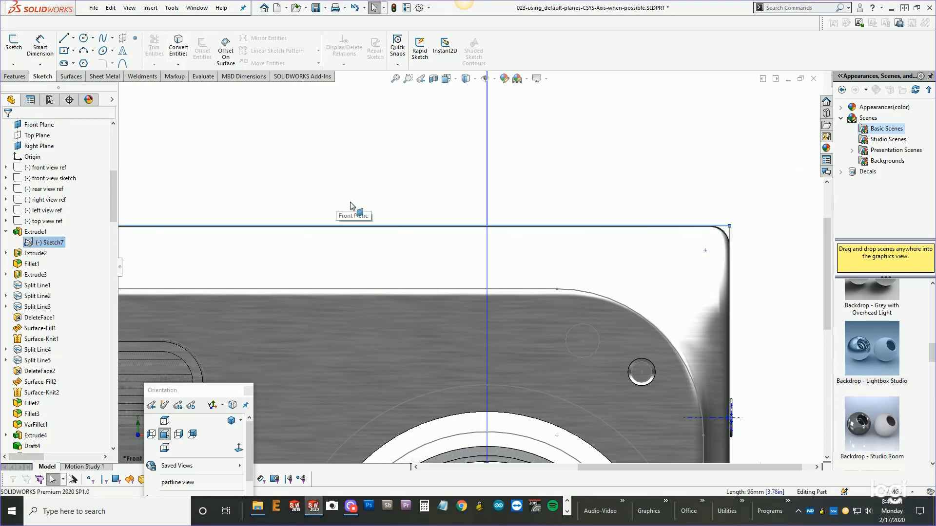
scroll(353, 208, "up", 4)
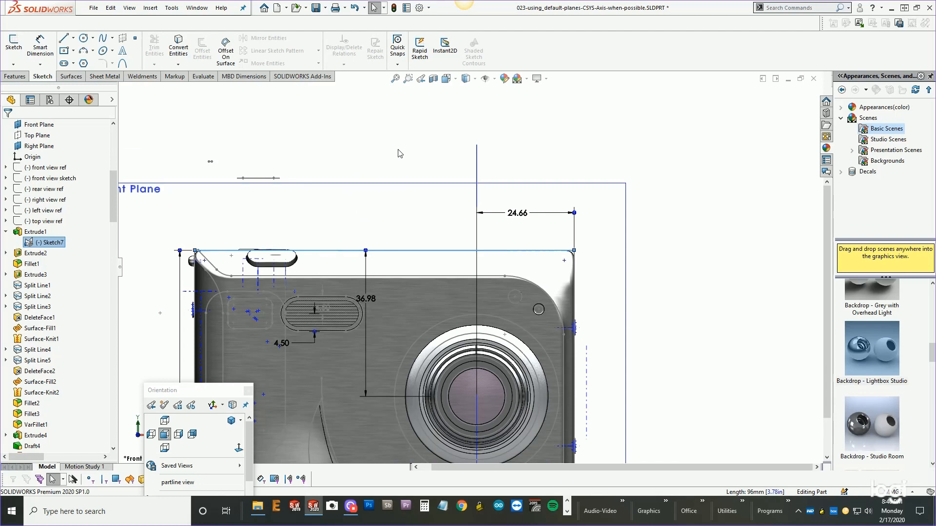
key("h")
key("Escape")
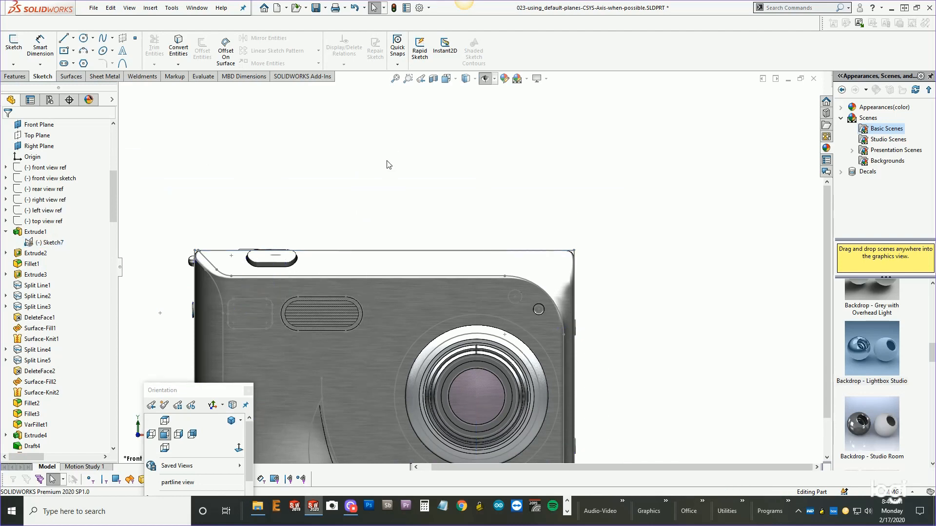
key("h")
key("h")
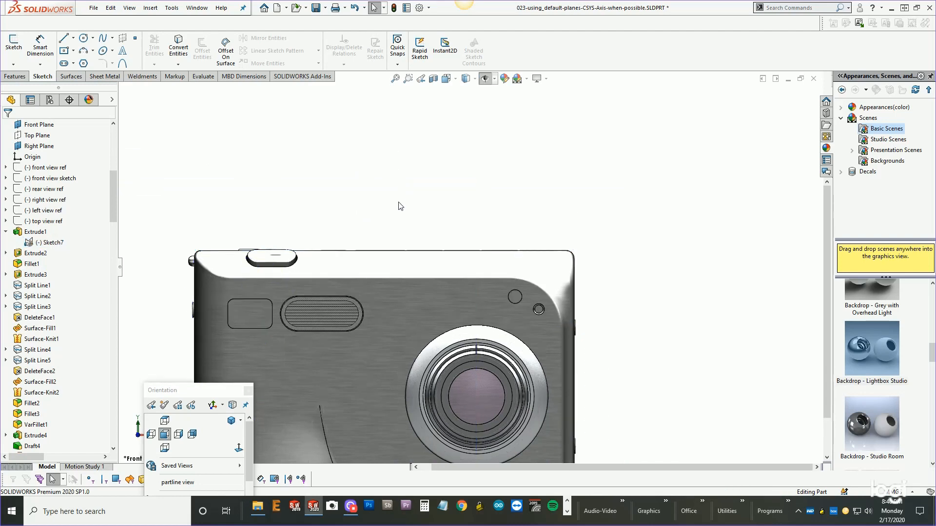
key("h")
Start a new sketch on the default Front Plane and orient it face-on.
scroll(490, 262, "down", 3)
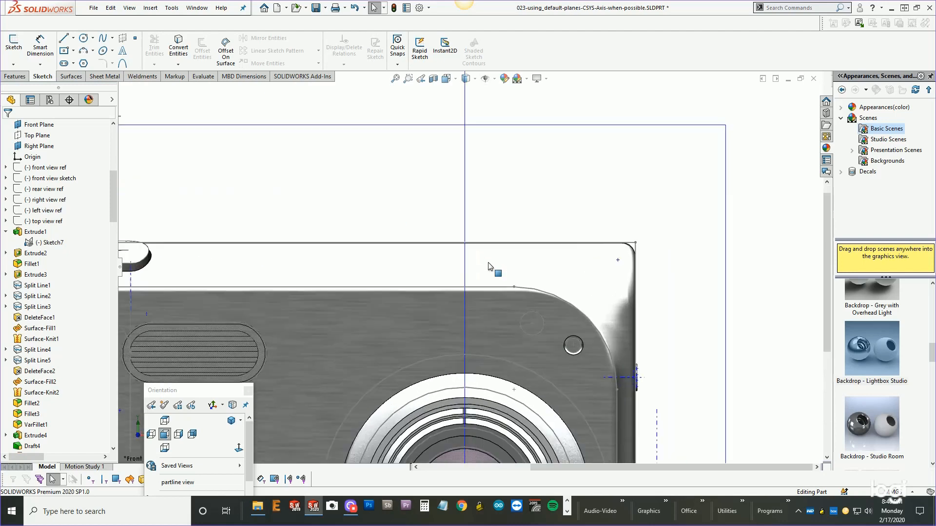
scroll(580, 212, "up", 5)
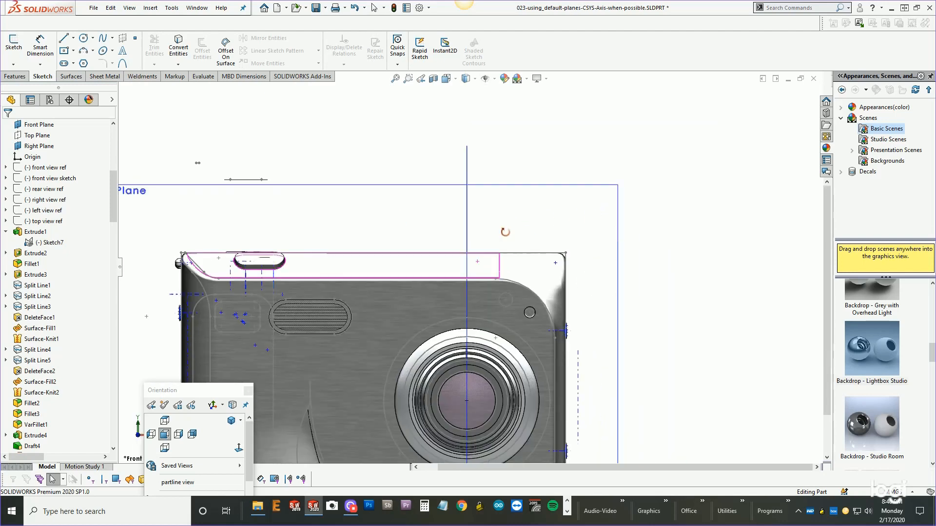
middle_click_drag(565, 234, 418, 259)
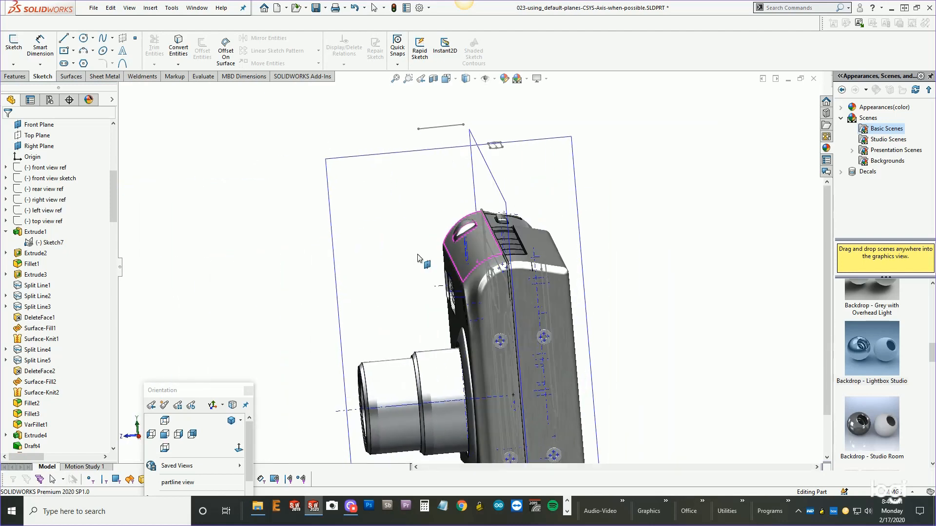
left_click(492, 174)
left_click(534, 142)
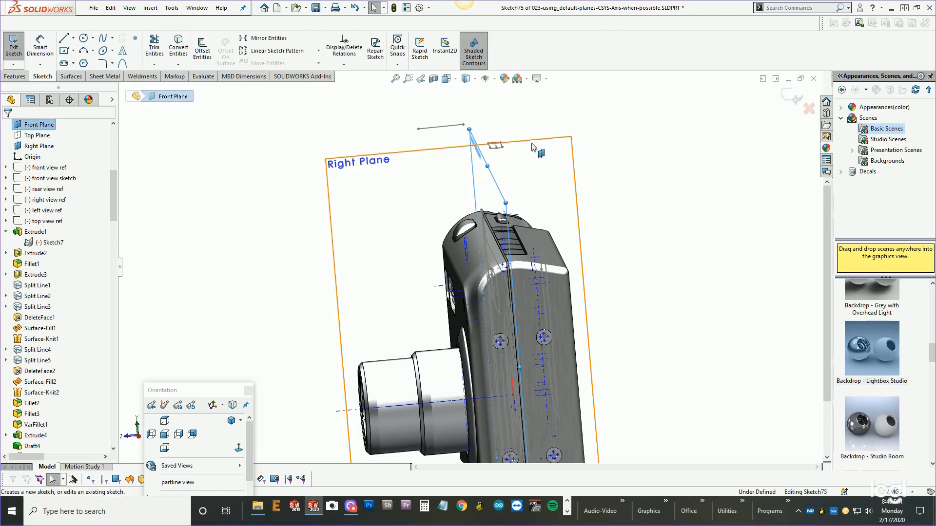
left_click(238, 448)
Convert Sketch7's top edge line into the new sketch.
scroll(562, 226, "down", 3)
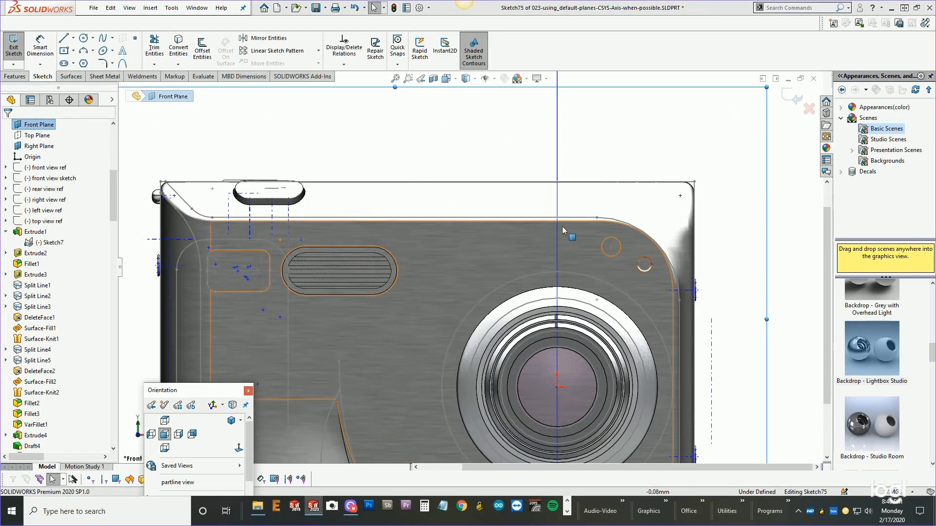
left_click(682, 183)
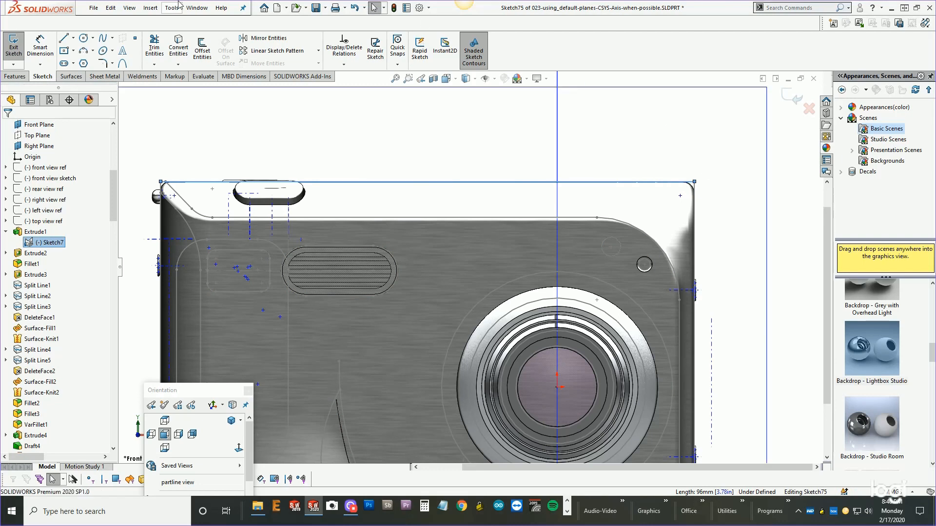
left_click(184, 42)
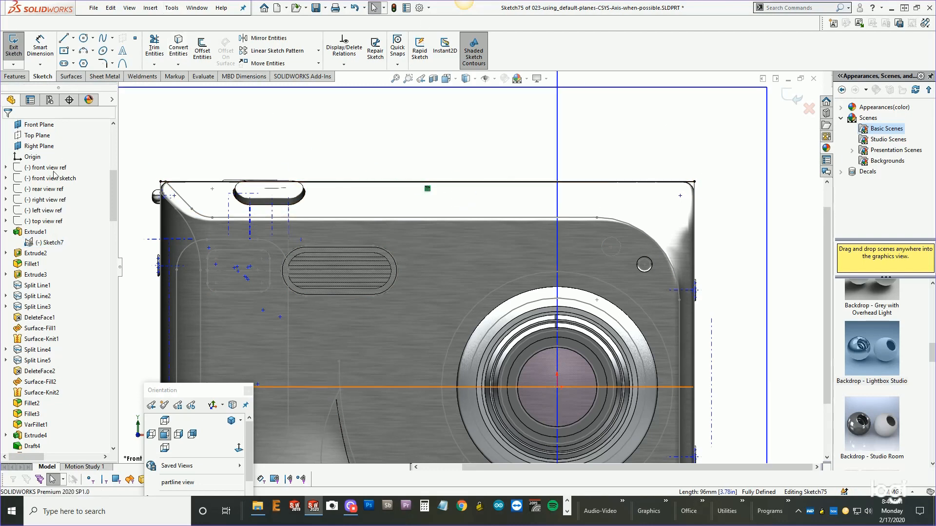
Sketch a vertical line about 13 mm tall upward from the converted top edge.
scroll(466, 258, "up", 3)
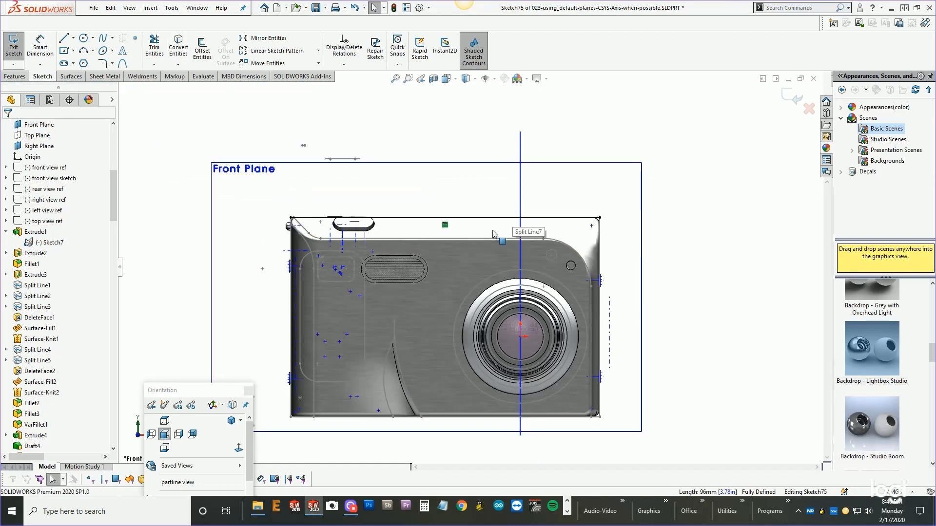
left_click(73, 37)
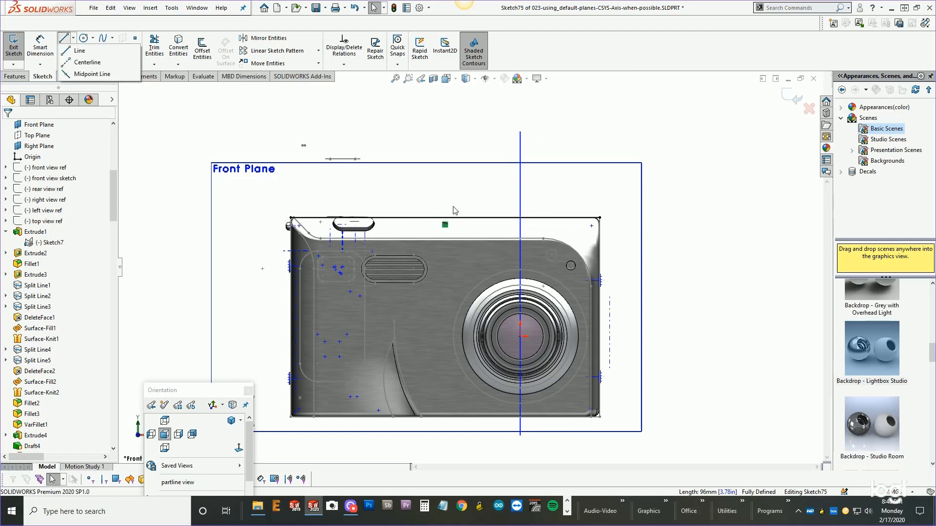
left_click(438, 198)
scroll(439, 200, "down", 2)
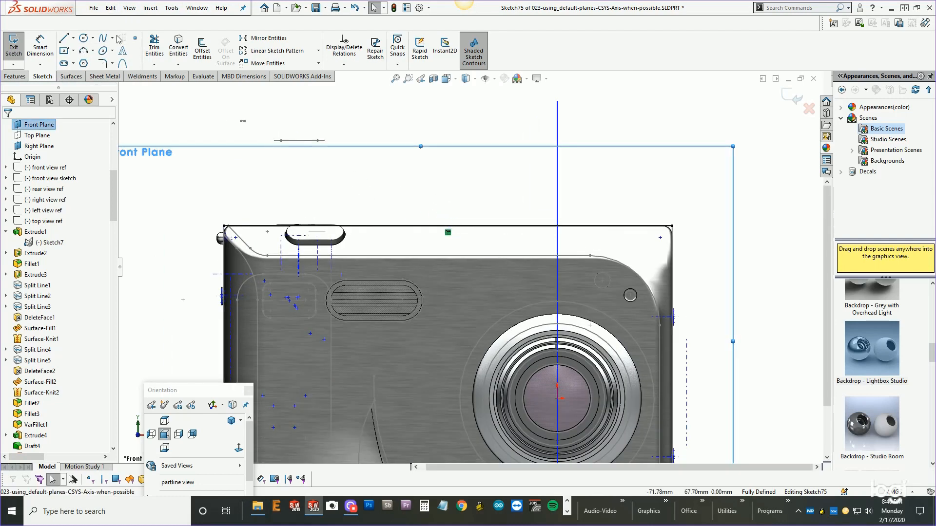
left_click(63, 38)
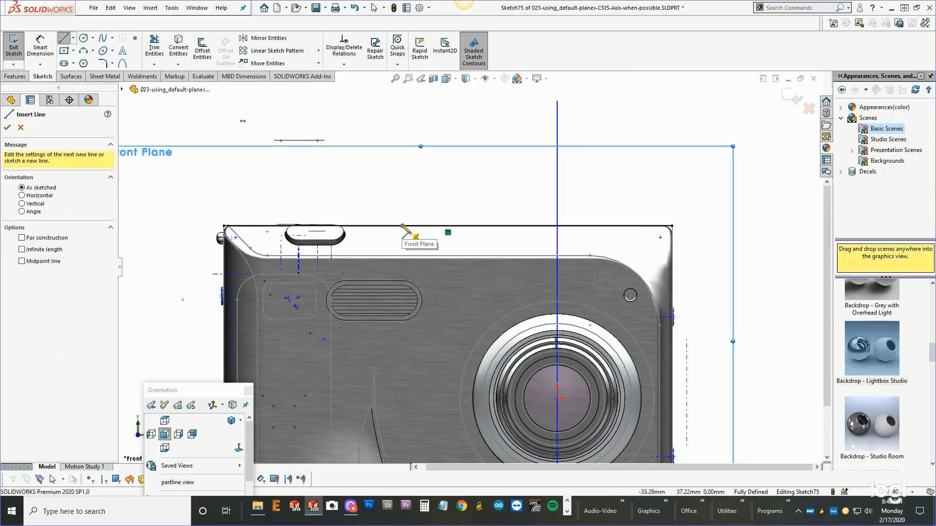
left_click(402, 225)
left_click(403, 164)
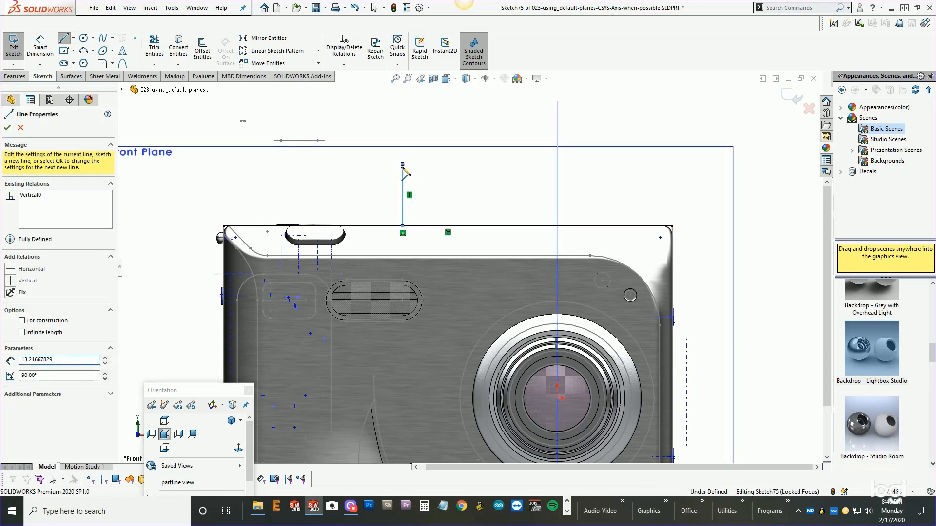
right_click(403, 165)
left_click(435, 174)
Sketch a second vertical line about 13 mm tall upward from the top edge, to the right of the first.
left_click(64, 40)
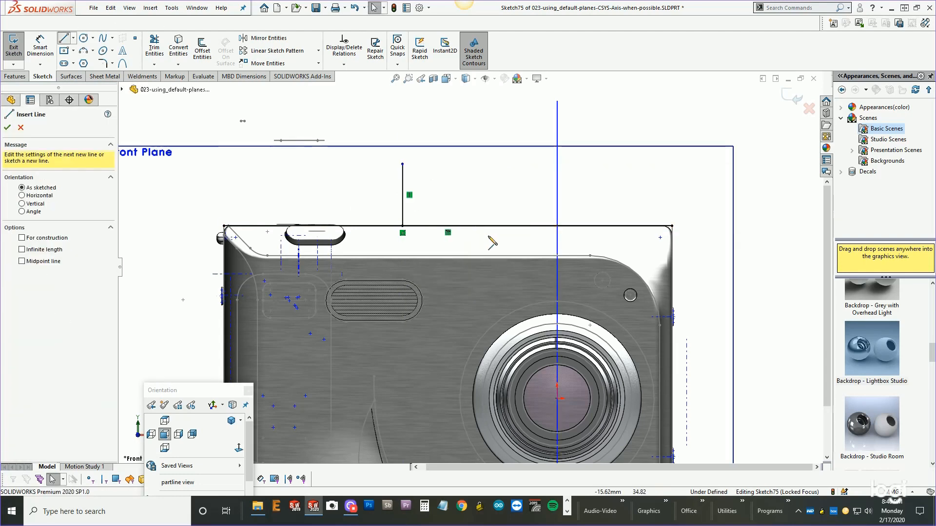
left_click(527, 225)
left_click(527, 164)
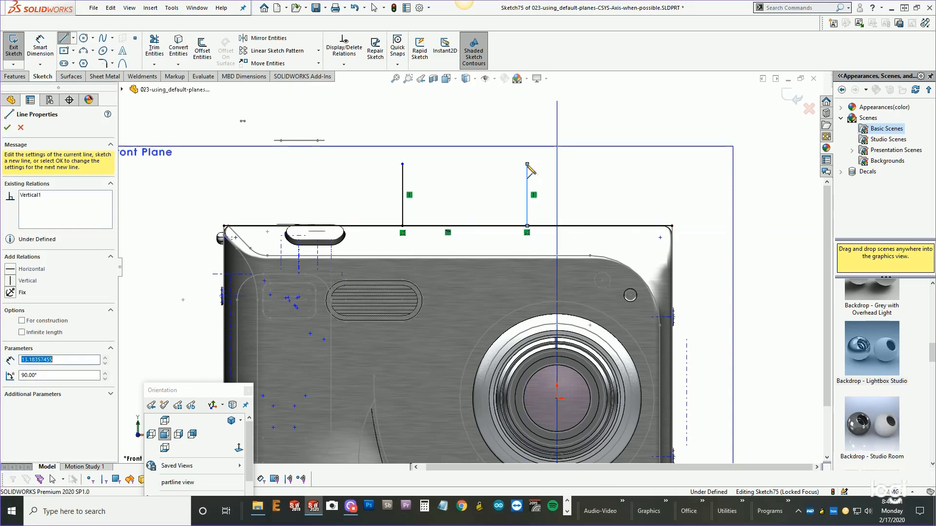
right_click(527, 165)
left_click(560, 175)
Draw a three-point arc connecting the top ends of the two vertical lines.
left_click(84, 51)
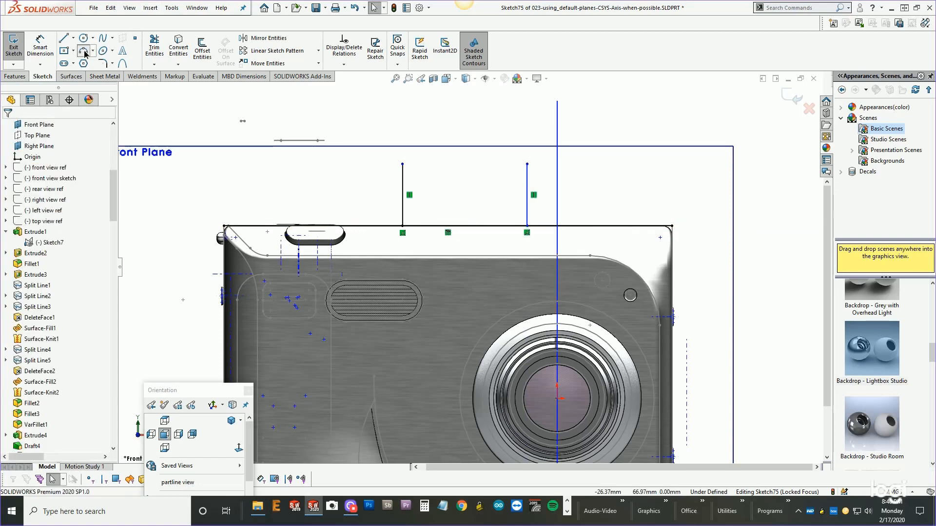
left_click(403, 164)
left_click(527, 164)
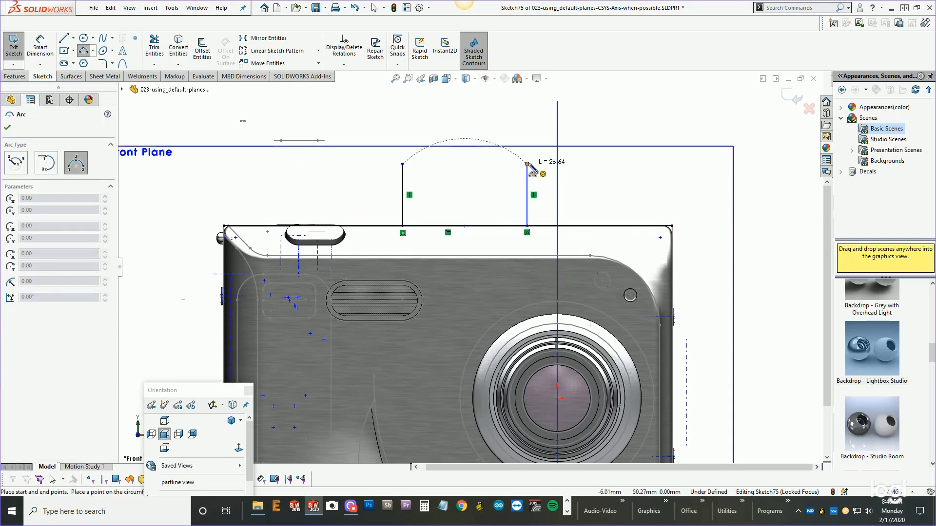
left_click(475, 153)
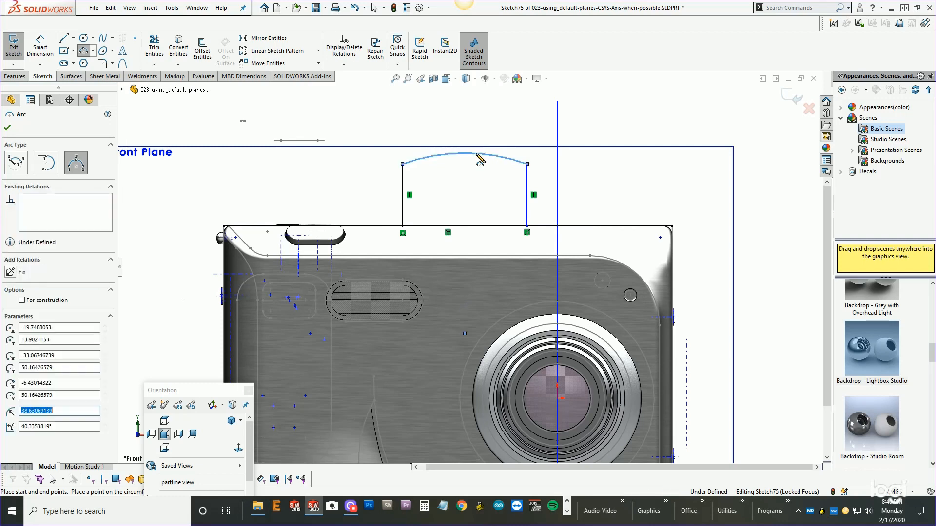
right_click(477, 153)
left_click(497, 165)
Make the arc's two endpoints horizontal to each other.
left_click(403, 165)
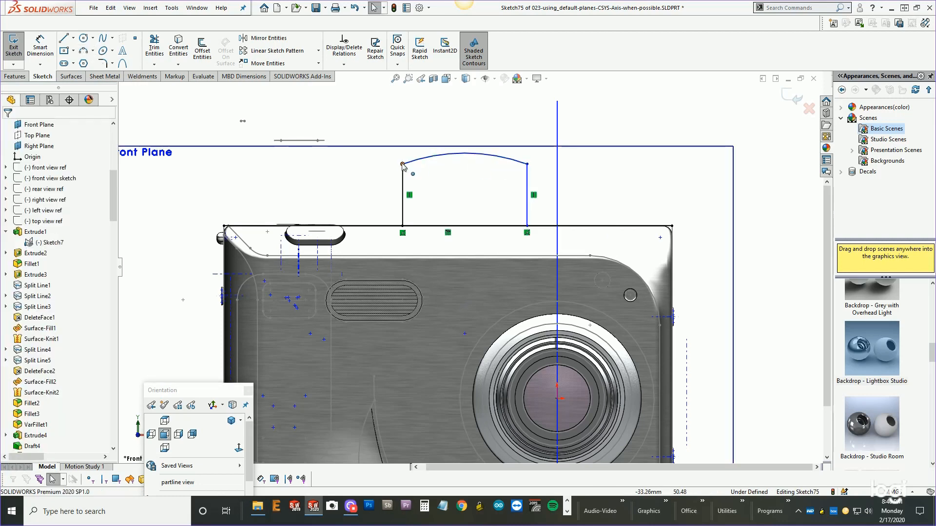
left_click(528, 165, "ctrl")
left_click(556, 121)
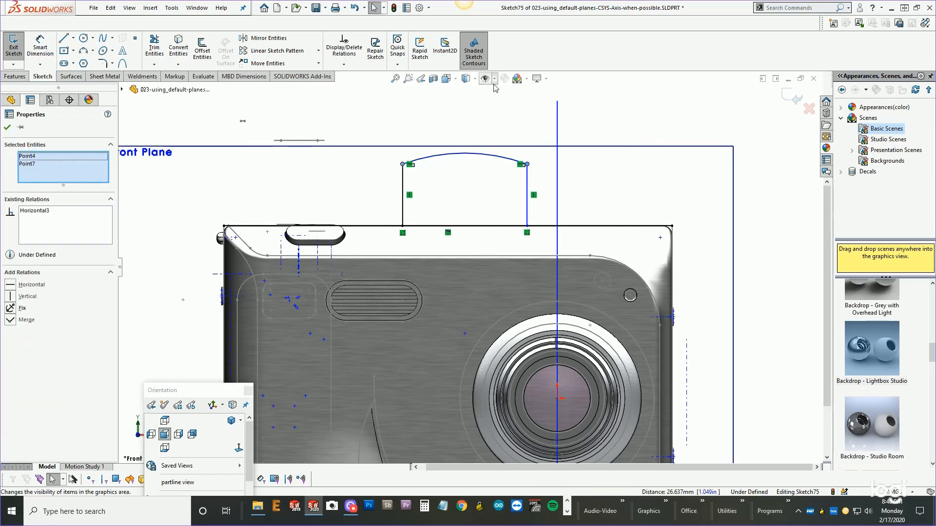
Shorten the converted top edge so it spans only between the bottoms of the two vertical lines.
left_click_drag(224, 226, 403, 226)
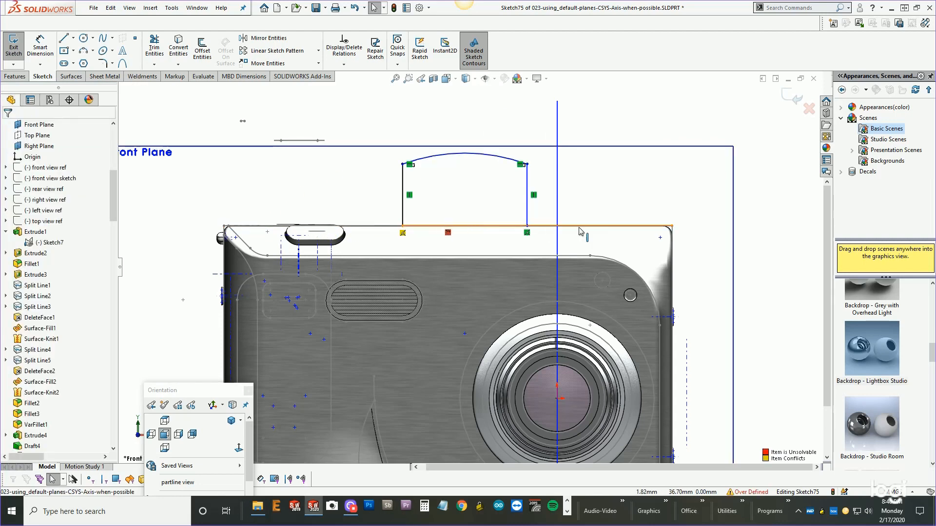
left_click_drag(671, 226, 526, 226)
key("z")
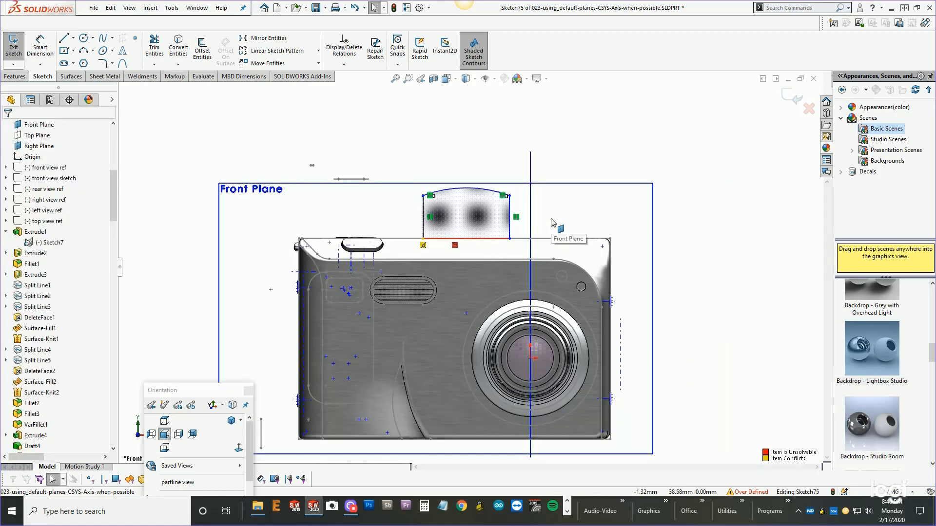
scroll(552, 222, "down", 3)
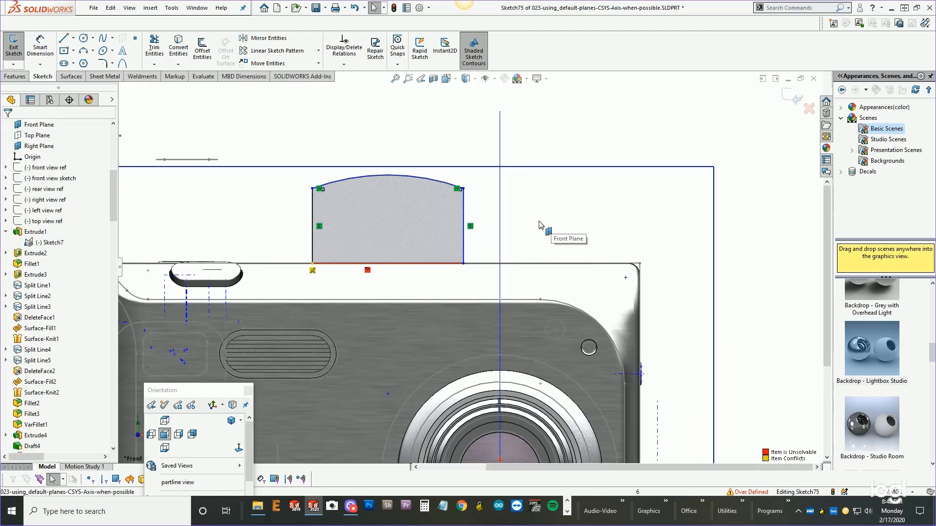
Dimension the distance between the two vertical lines as 30 mm.
right_click(433, 136)
left_click(528, 118)
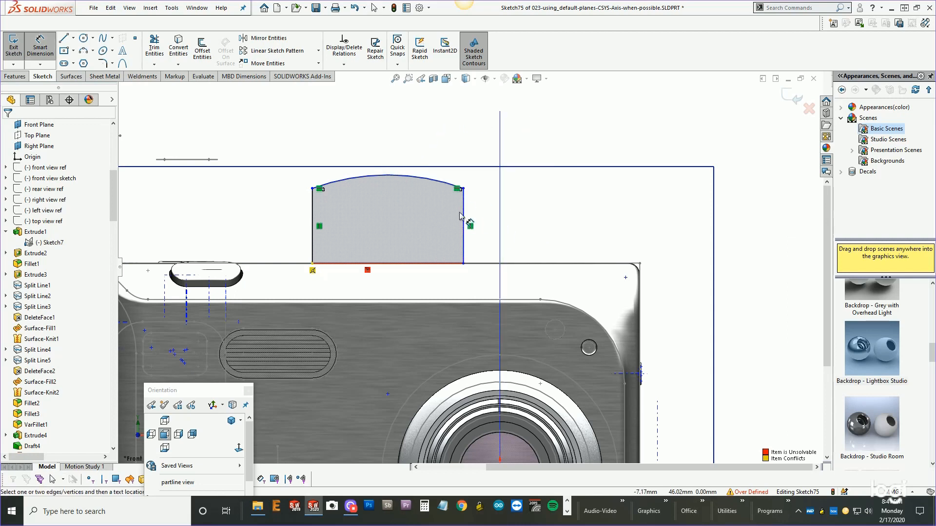
left_click(463, 222)
left_click(312, 214)
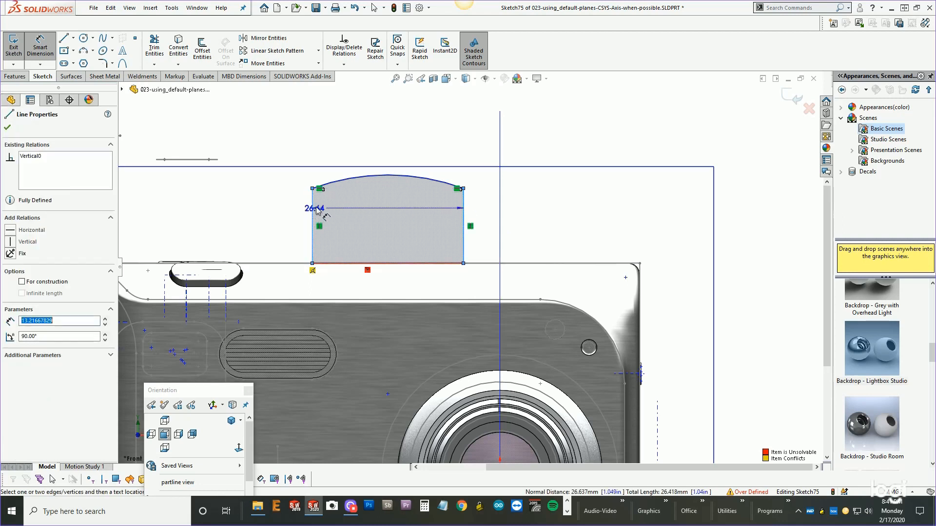
left_click(369, 143)
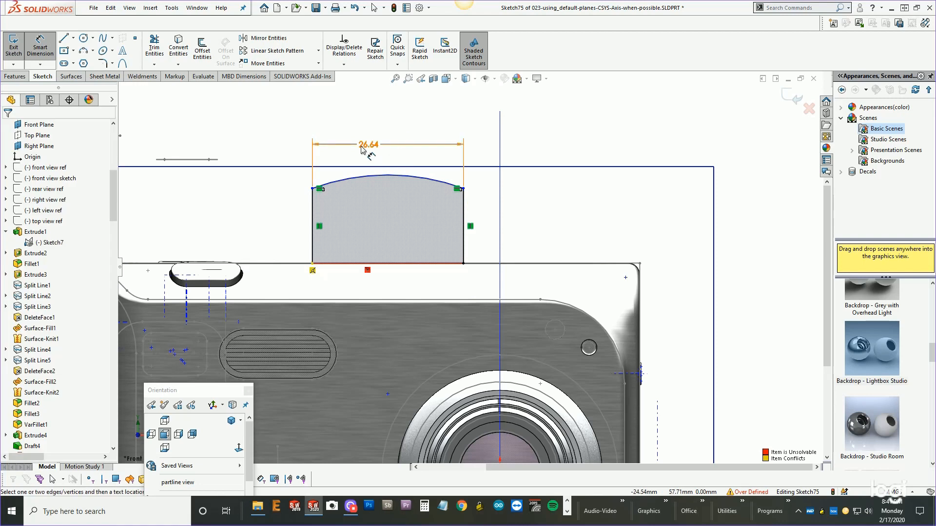
double_click(367, 144)
type("30")
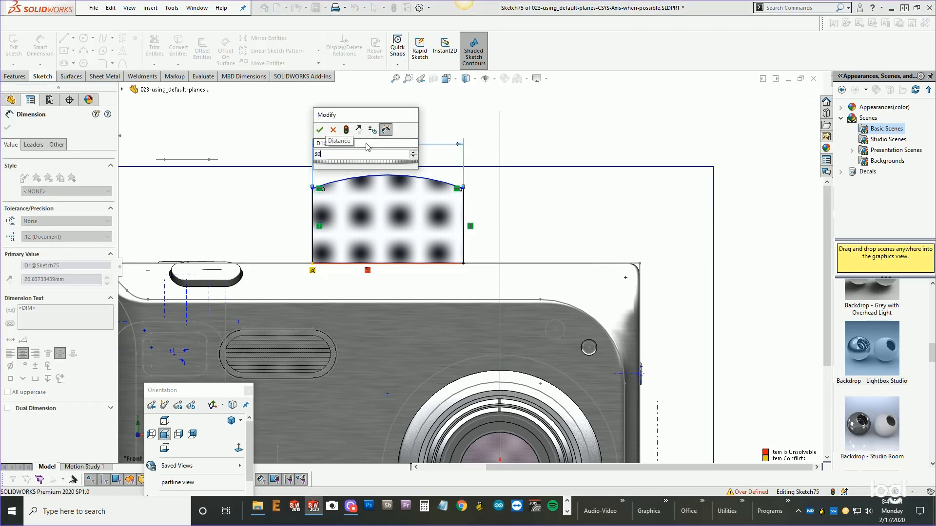
key("Return")
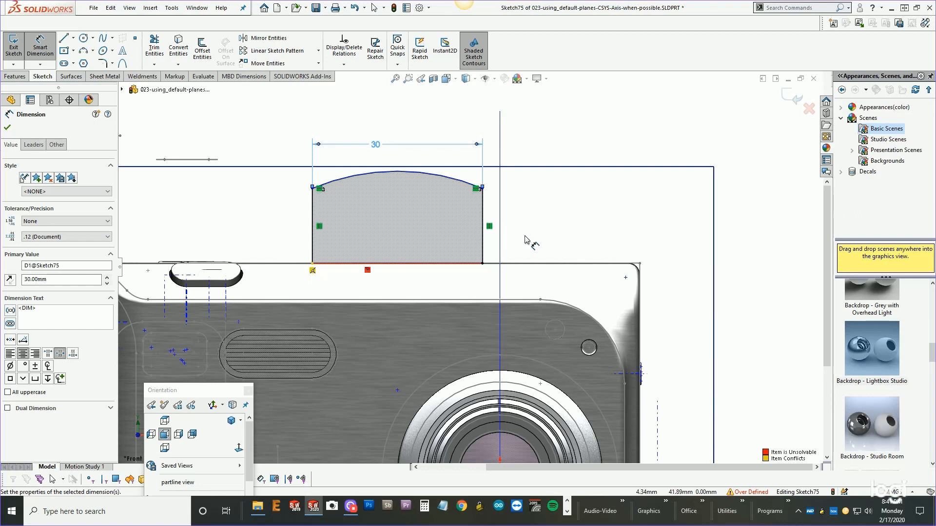
Dimension the horizontal distance between the right vertical line and the Right Plane.
scroll(526, 238, "up", 1)
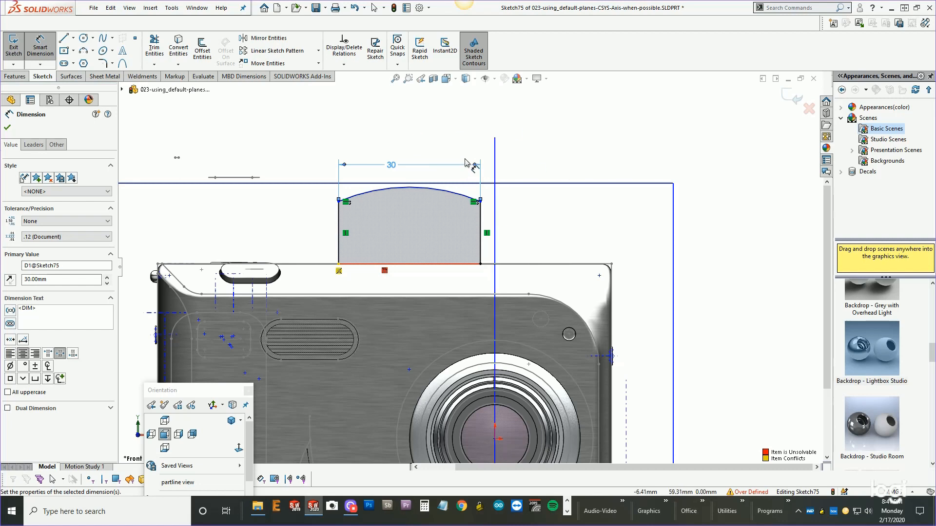
left_click(7, 128)
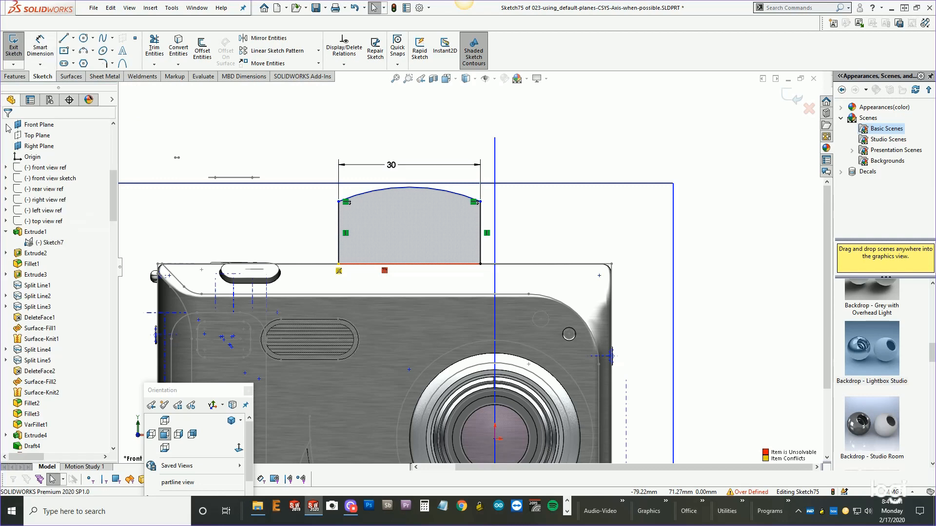
mouse_move(112, 189)
left_mouse_down()
mouse_move(113, 145)
mouse_move(111, 179)
left_mouse_up()
left_click(39, 210)
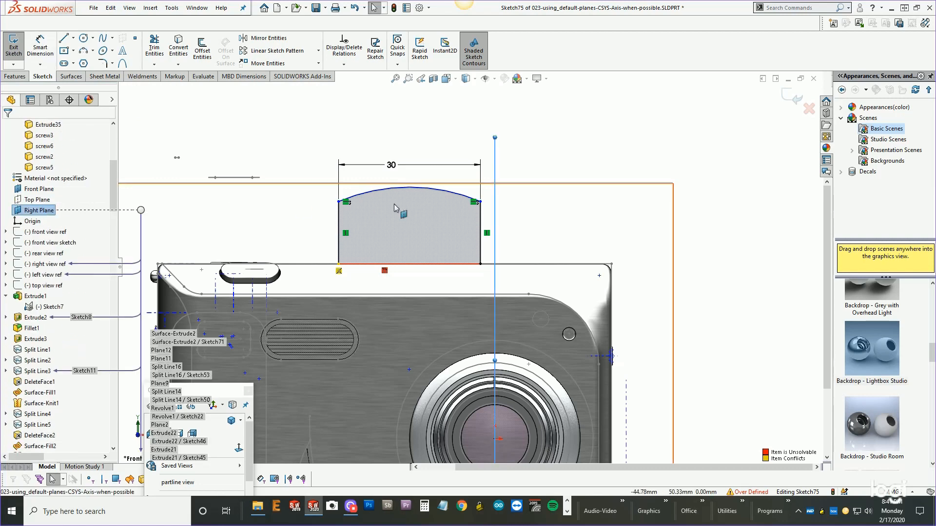
left_click(480, 225)
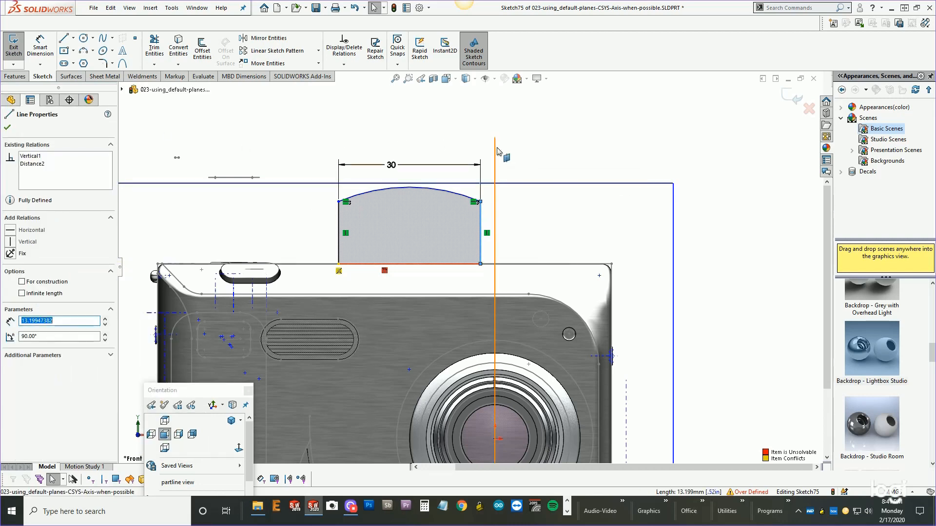
right_click(562, 152)
left_click(538, 140)
right_click(546, 138)
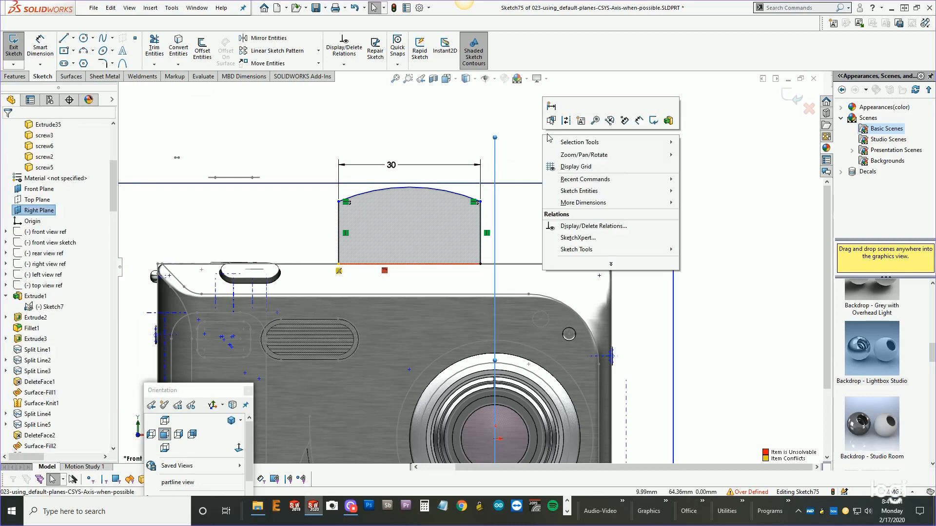
left_click(640, 122)
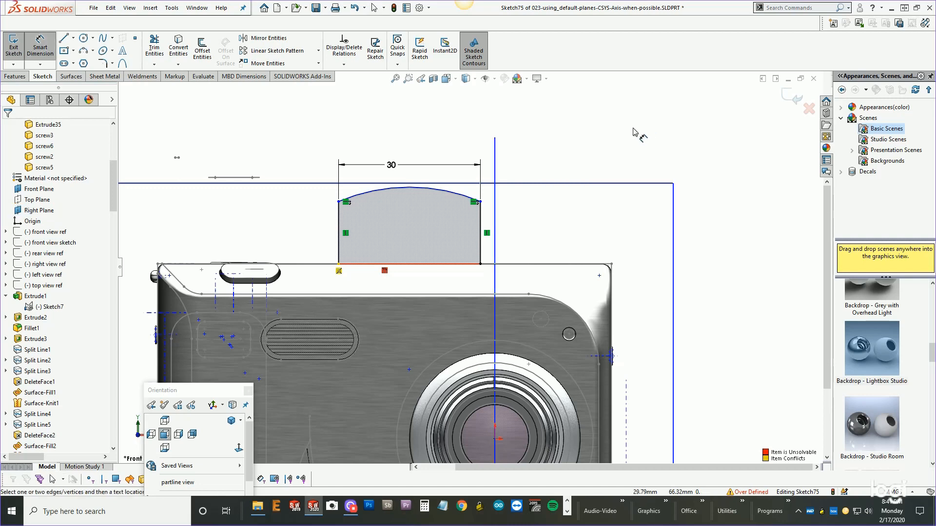
left_click(495, 171)
left_click(46, 210)
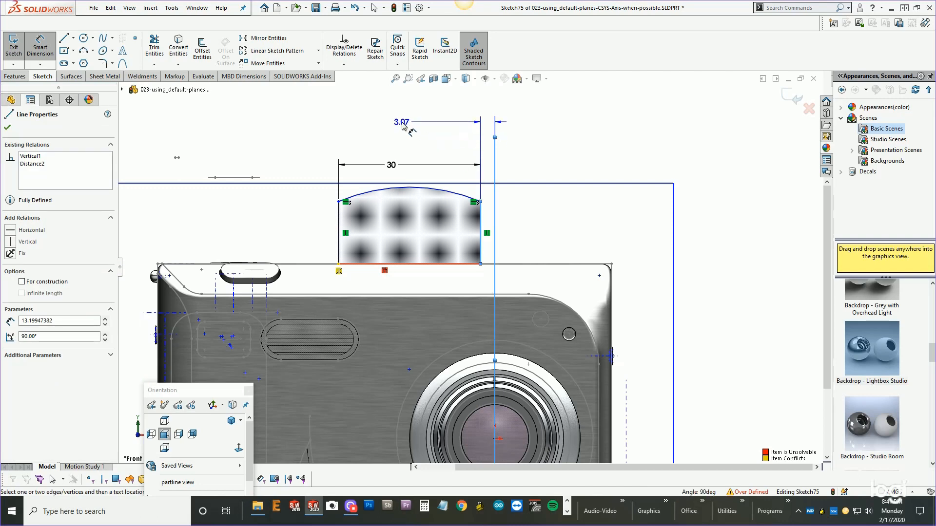
left_click(403, 125)
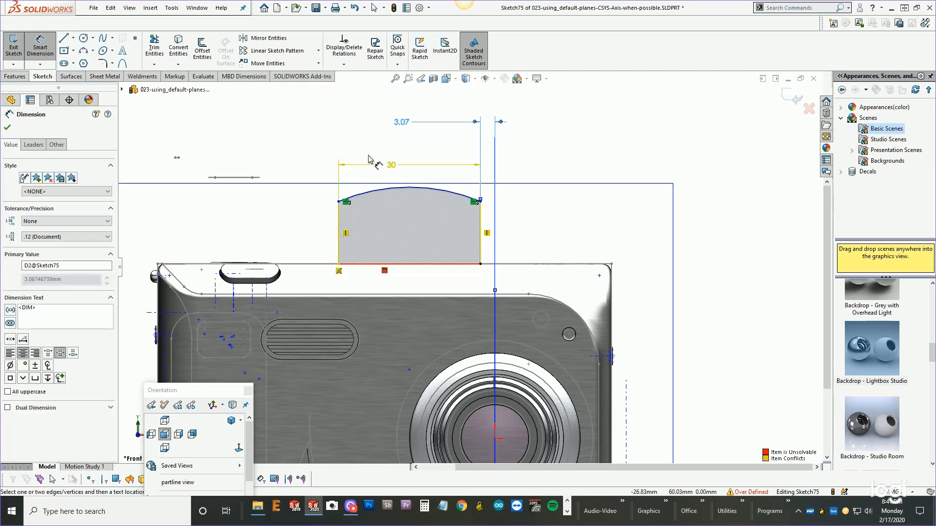
Delete the conflicting relation at the left end of the converted top edge.
right_click(299, 204)
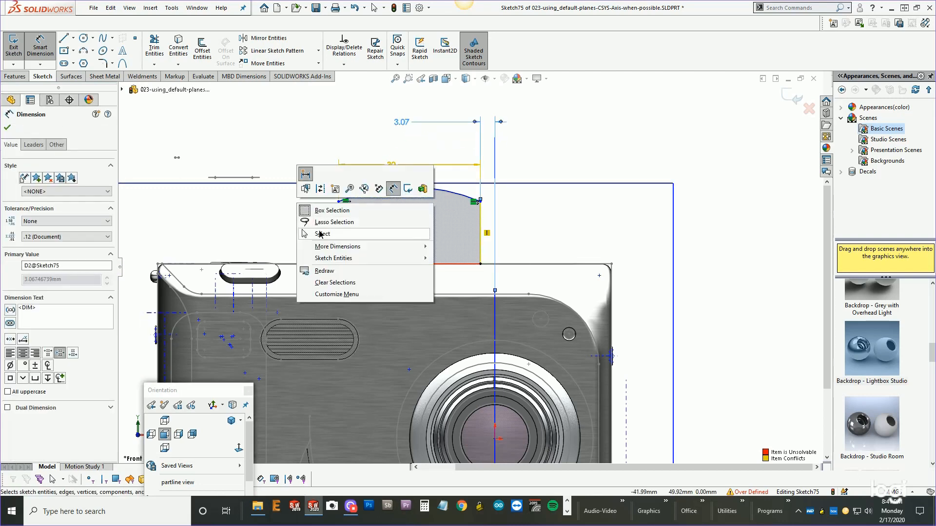
left_click(321, 234)
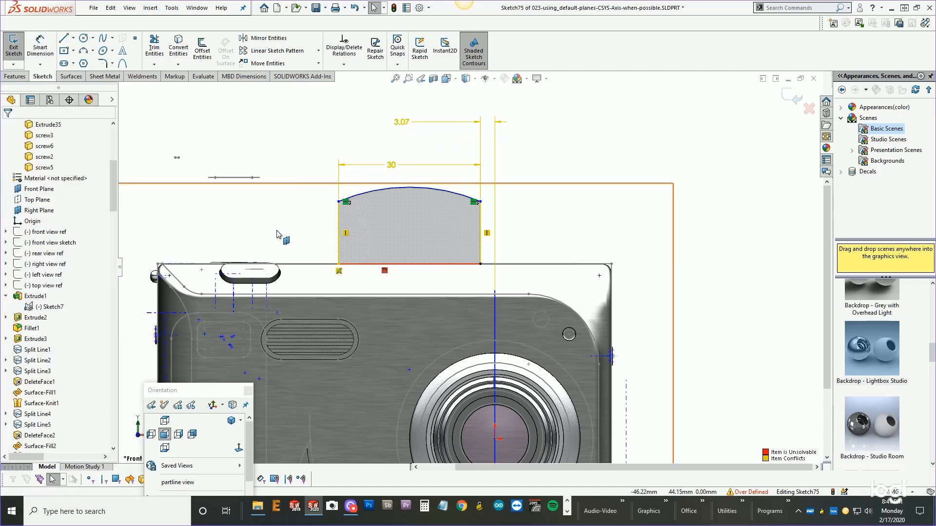
left_click(339, 271)
key("Delete")
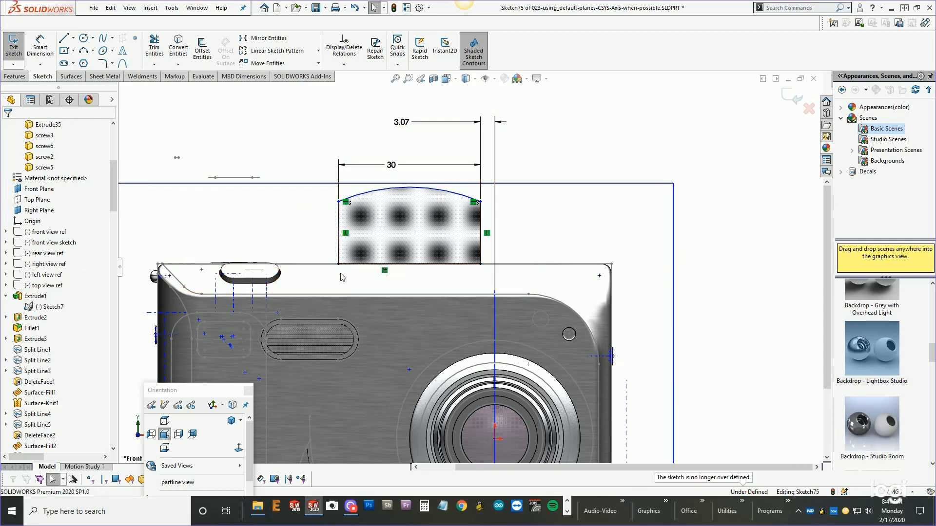
Dimension the arc's height above the top edge as 16 mm.
scroll(468, 224, "down", 3)
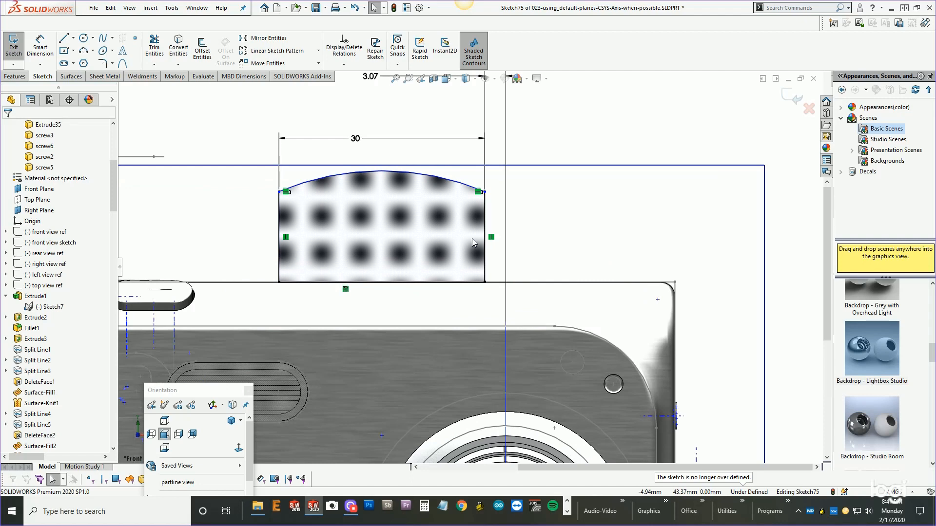
scroll(472, 243, "up", 2)
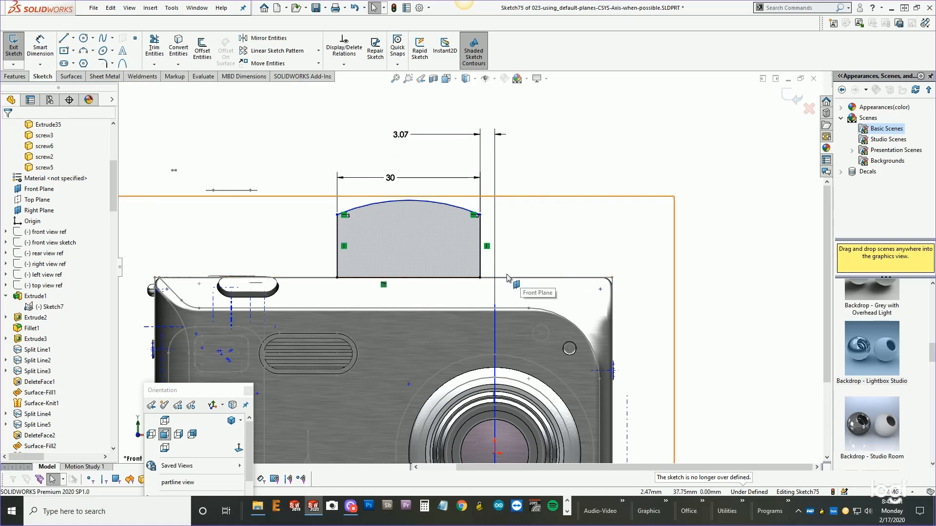
left_click(276, 234)
key("z")
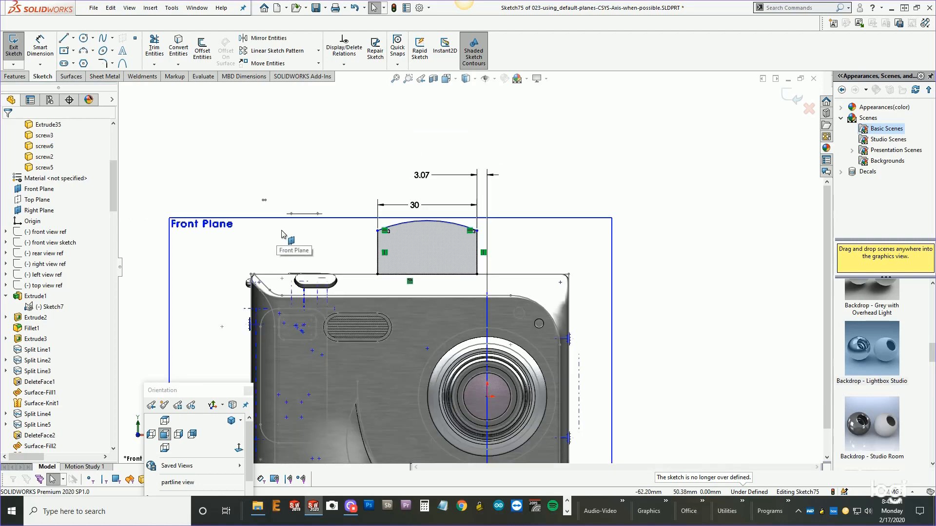
middle_click_drag(480, 235, 458, 244)
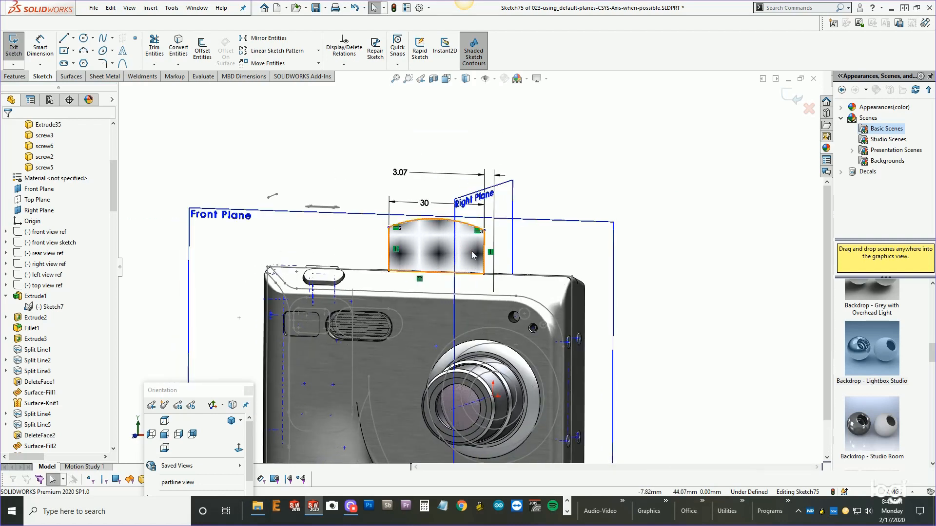
scroll(510, 251, "down", 2)
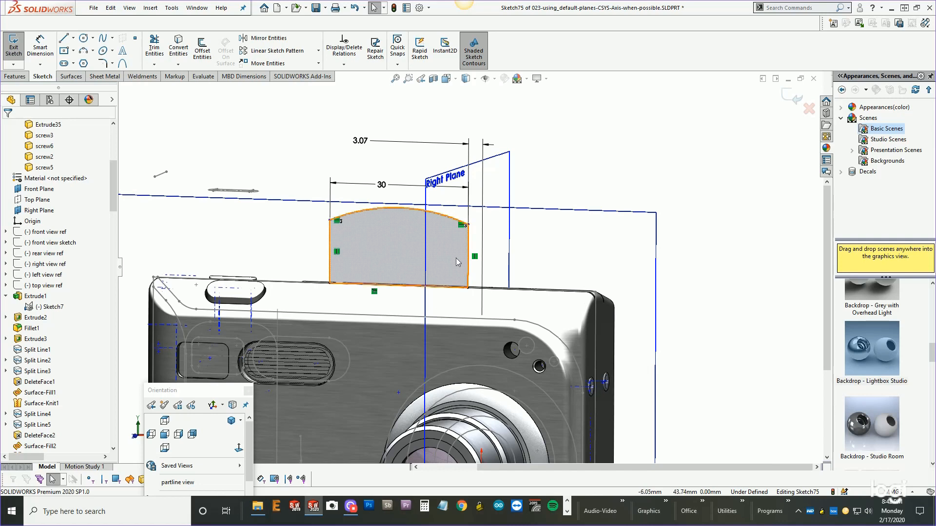
right_click(541, 241)
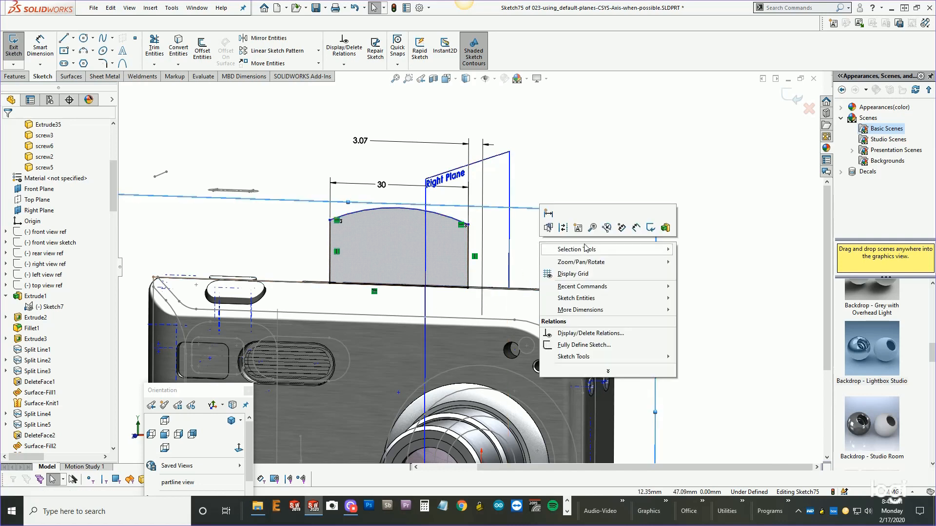
left_click(642, 227)
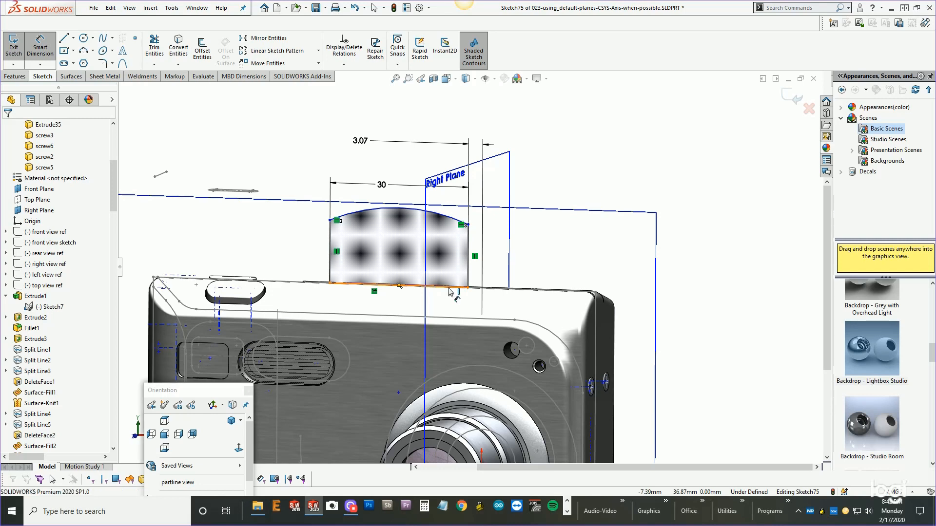
left_click(449, 288)
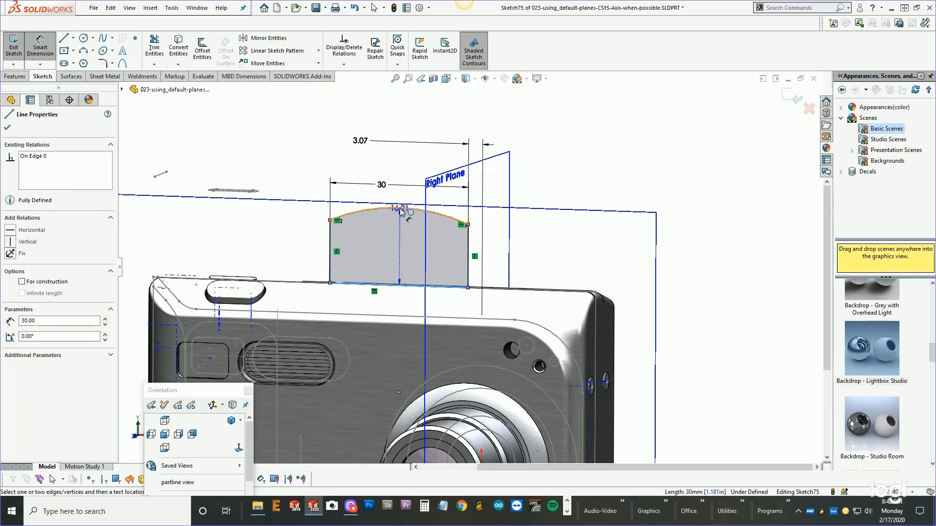
left_click(401, 209)
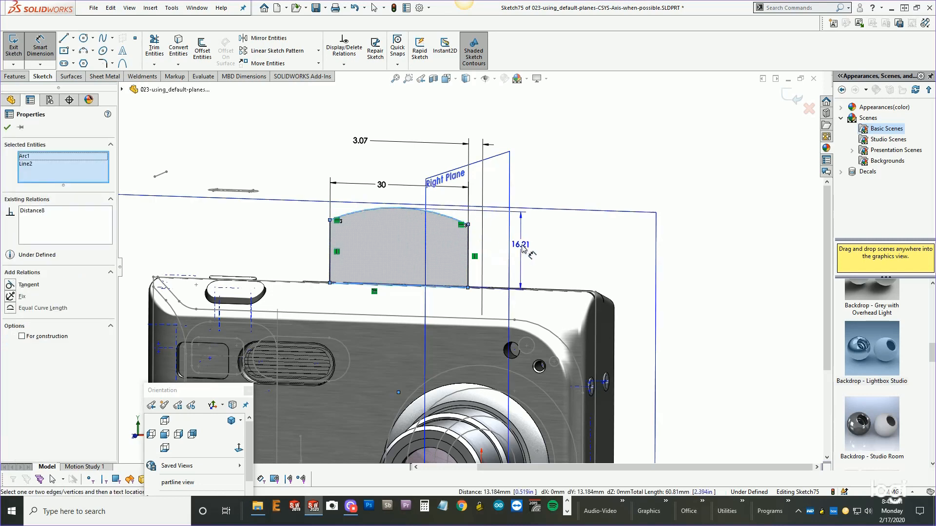
left_click(524, 244)
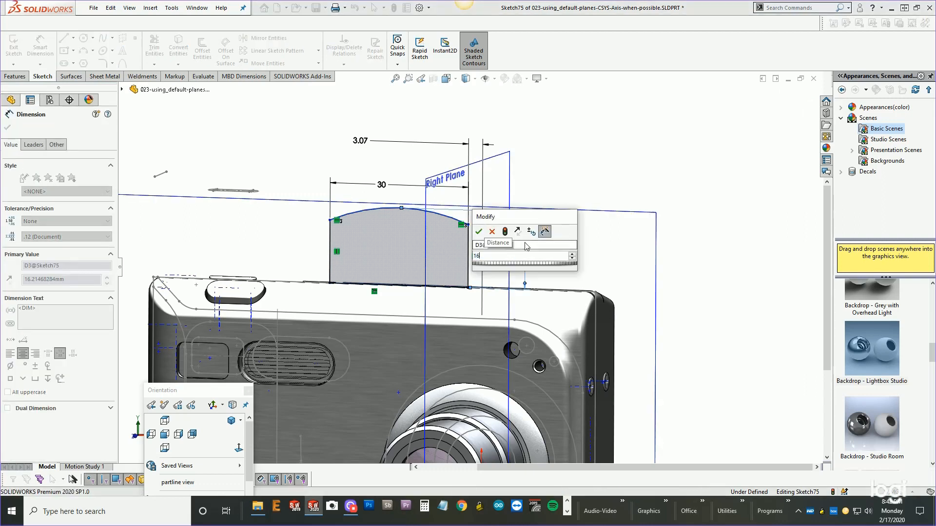
key("Return")
scroll(556, 243, "up", 4)
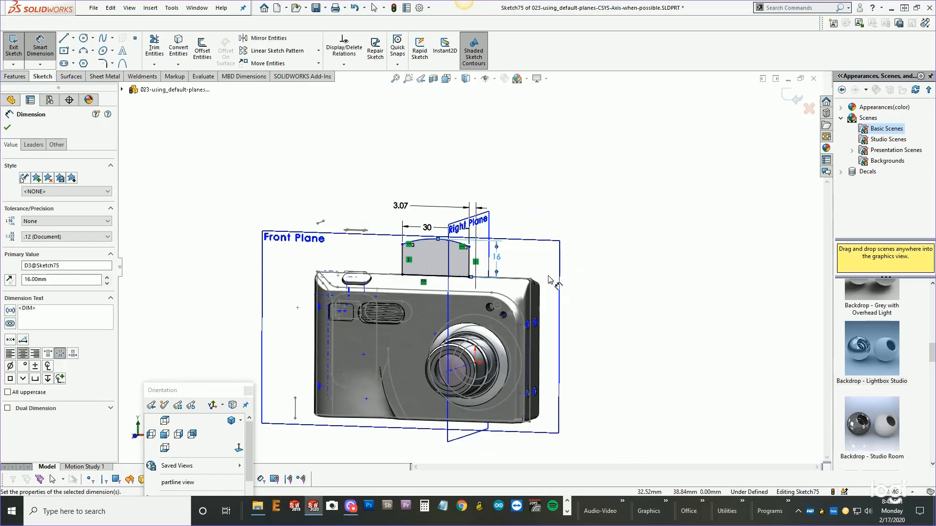
Review the sketch against the Top Plane, then exit the sketch.
middle_click_drag(550, 278, 532, 294)
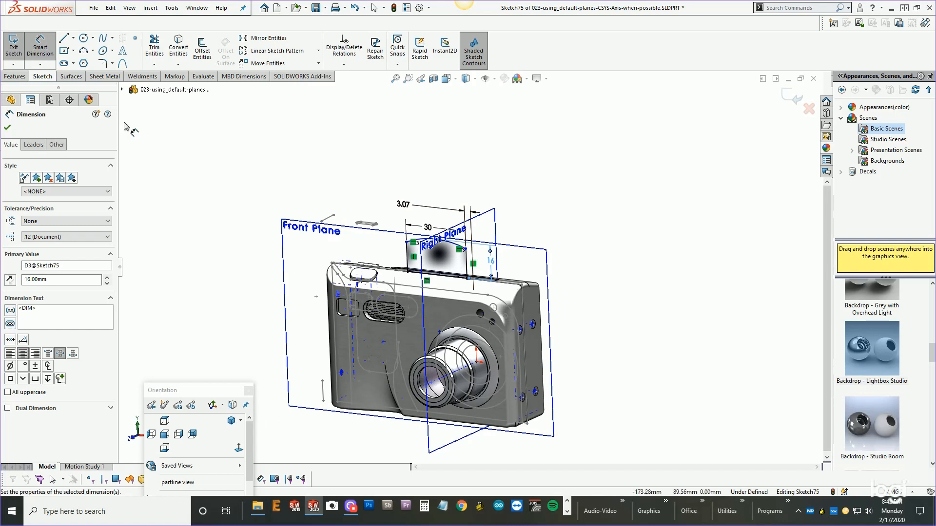
left_click(122, 90)
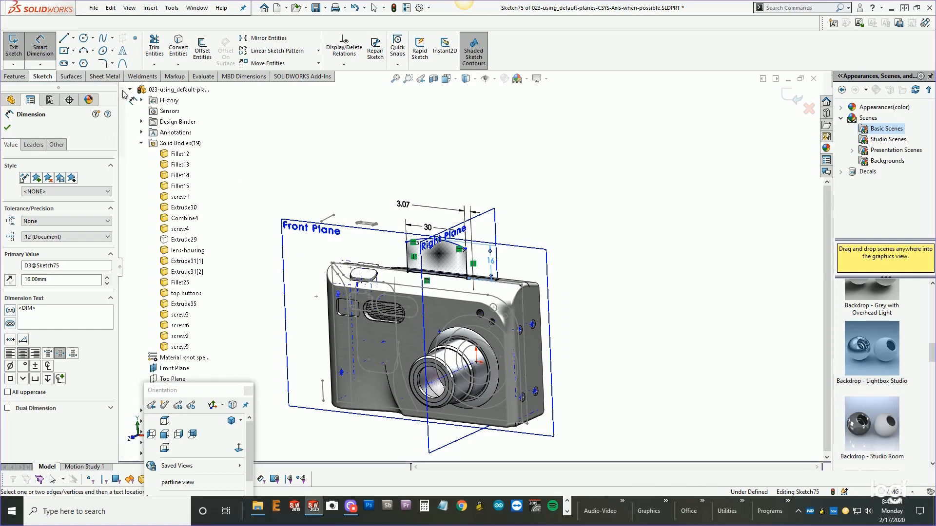
left_click(141, 143)
left_click(170, 176)
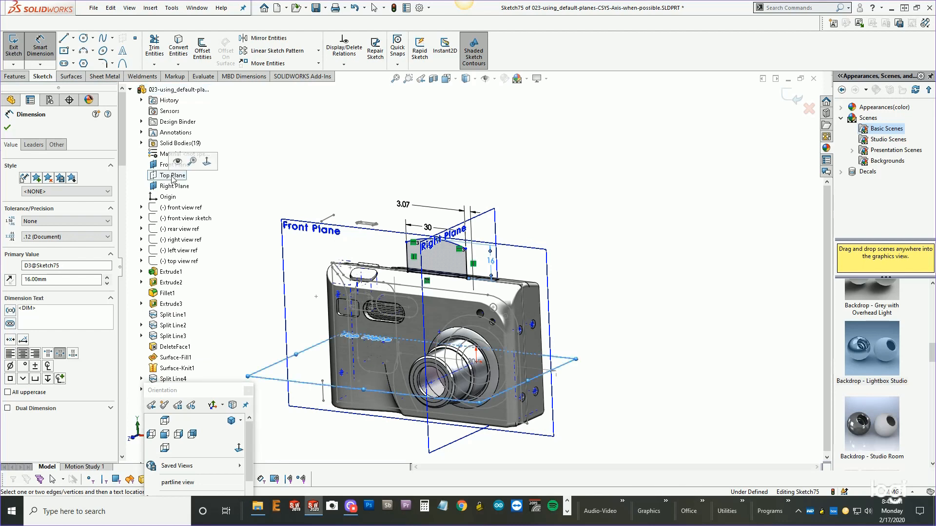
scroll(445, 266, "down", 1)
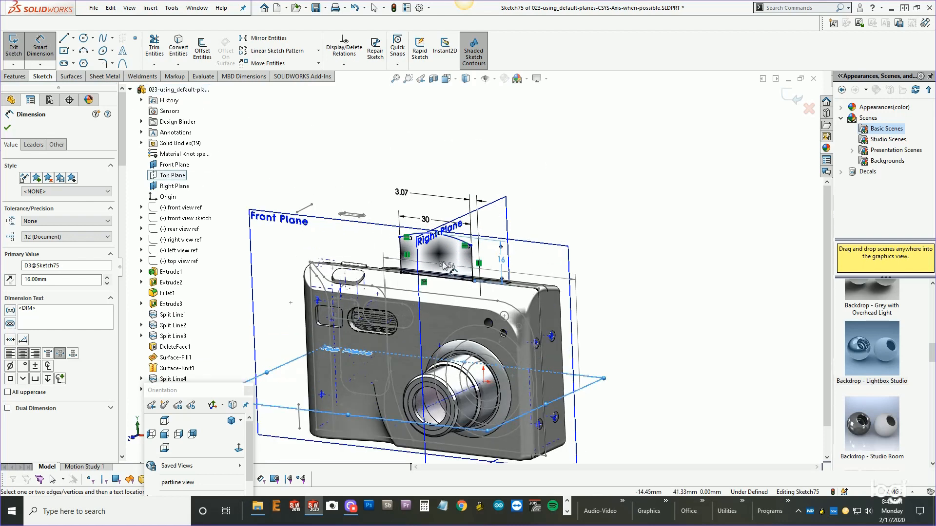
left_click(457, 238)
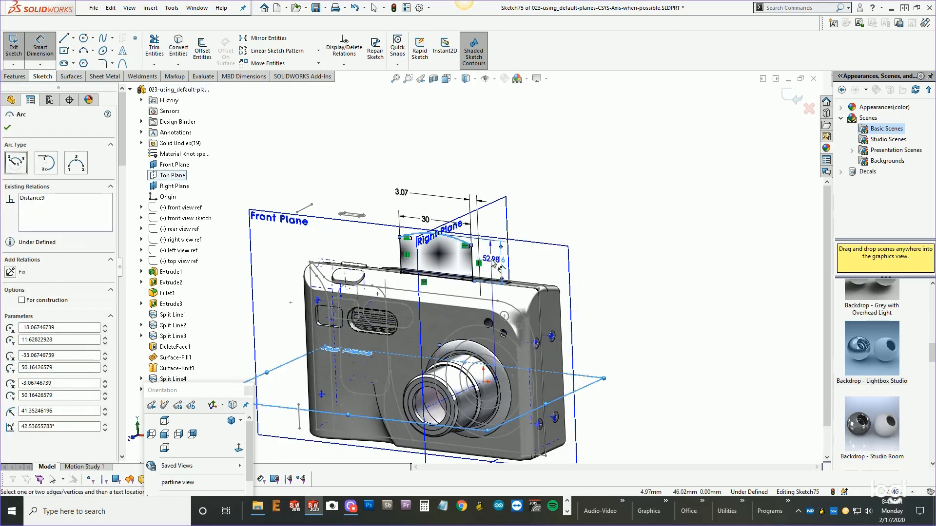
scroll(493, 263, "down", 3)
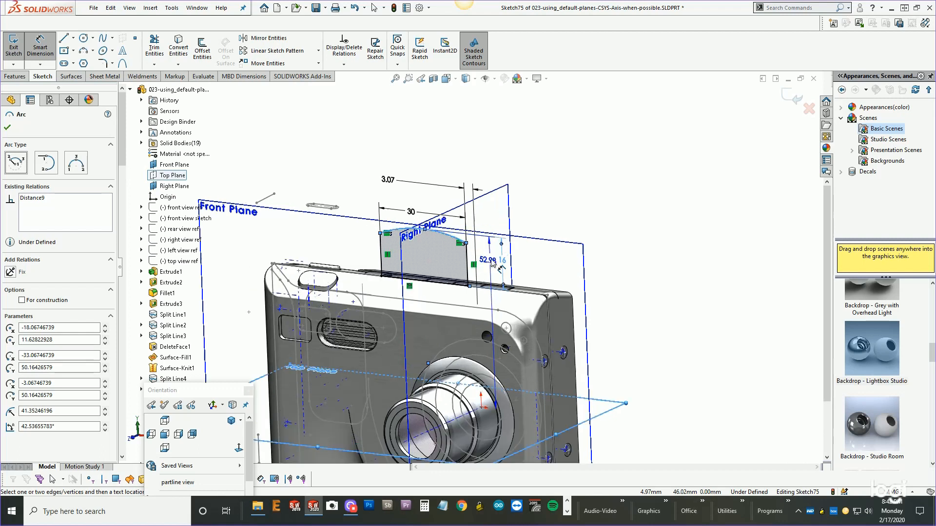
scroll(486, 269, "down", 3)
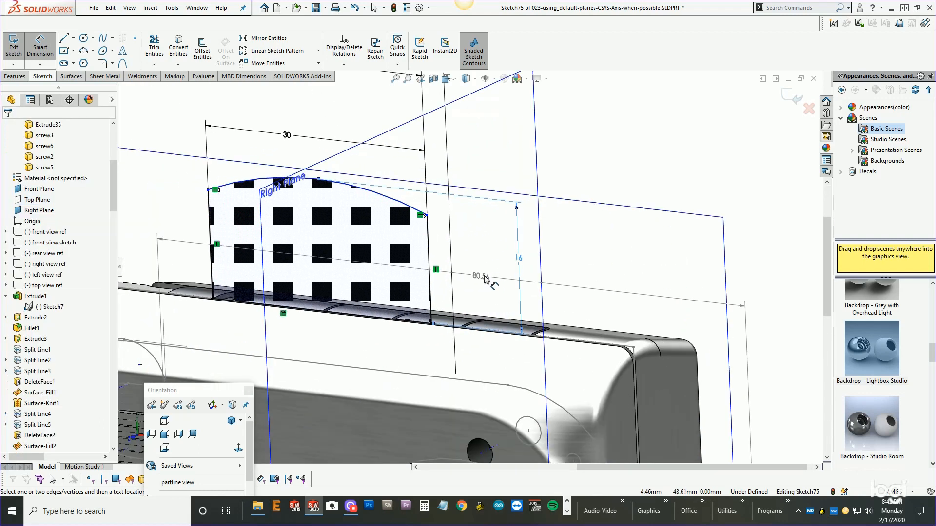
scroll(458, 289, "up", 4)
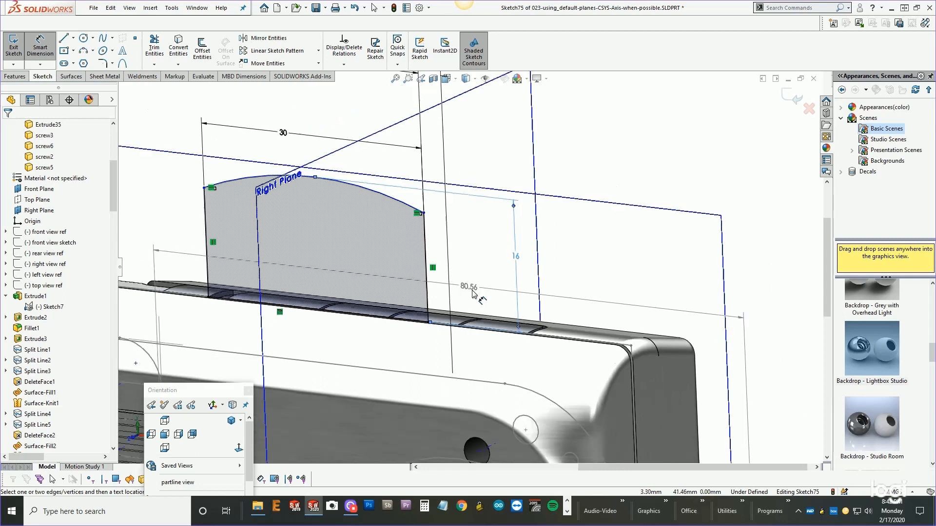
left_click(783, 95)
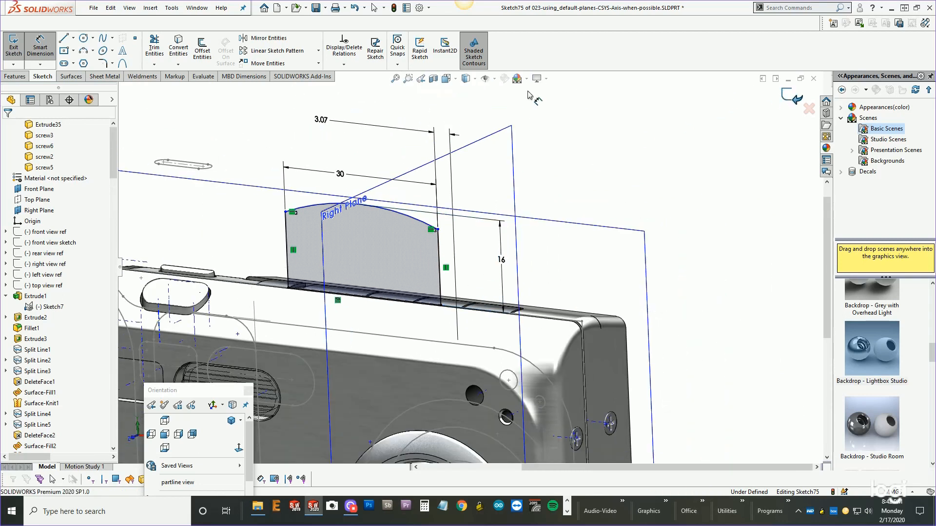
Extrude the sketch offset 2 mm from the camera's side face, with Merge result turned off.
left_click(18, 77)
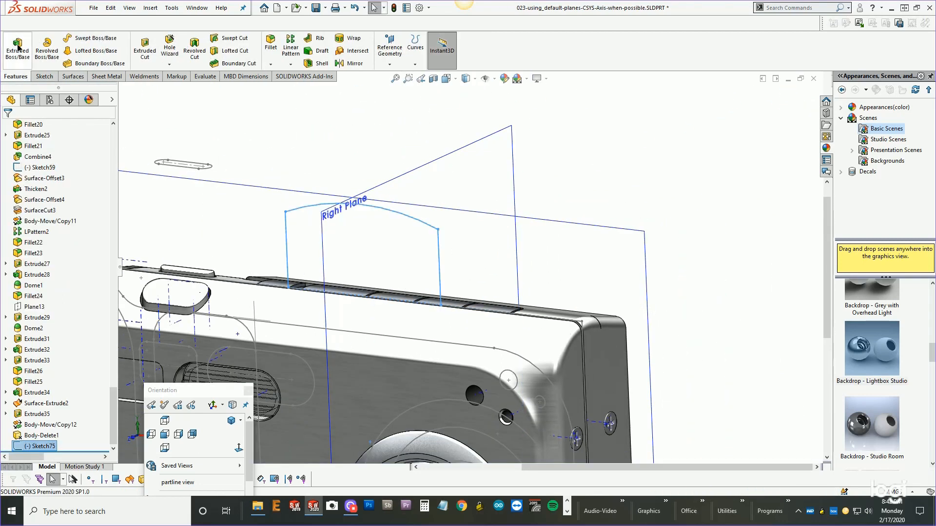
left_click(17, 47)
scroll(422, 288, "up", 2)
middle_click_drag(422, 288, 373, 299)
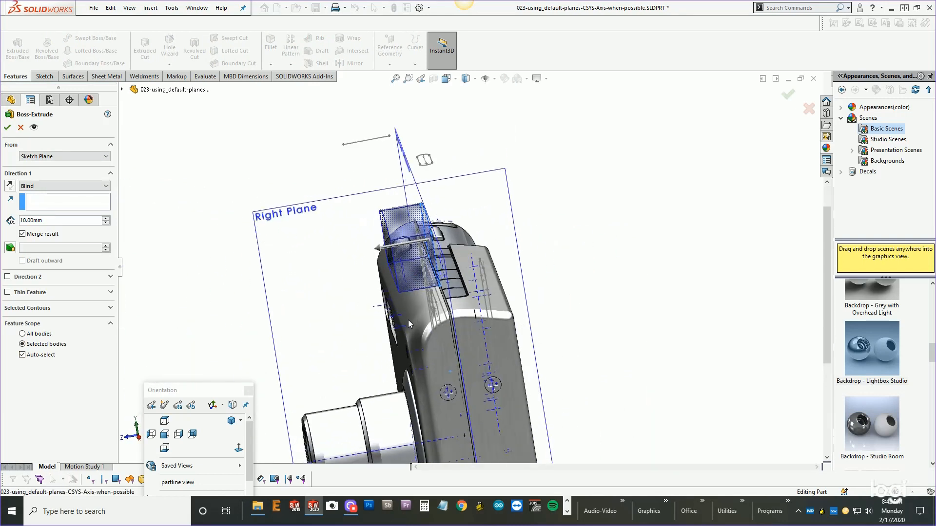
scroll(416, 339, "down", 10)
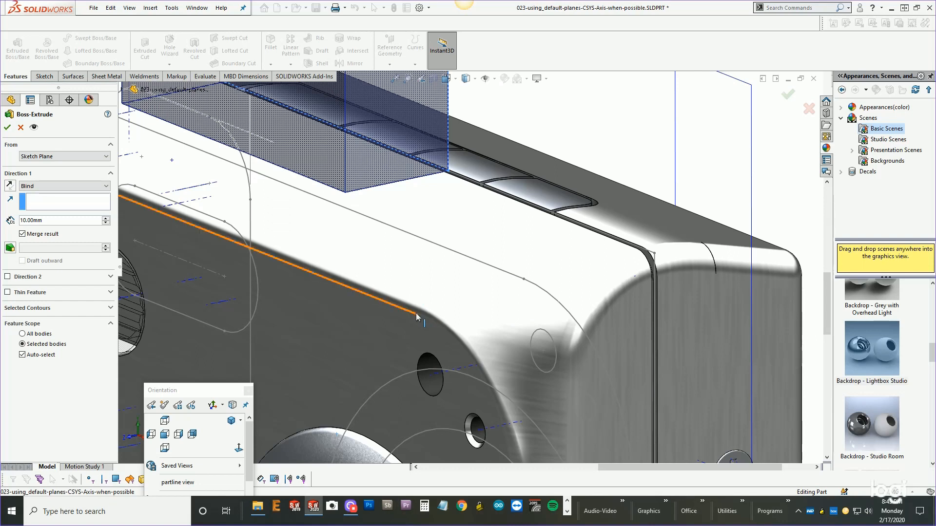
scroll(339, 167, "up", 6)
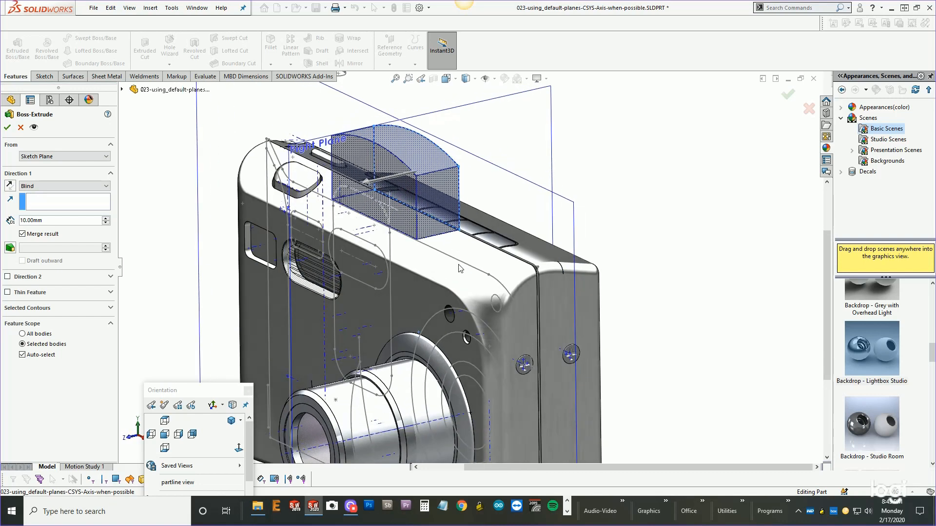
scroll(441, 239, "down", 3)
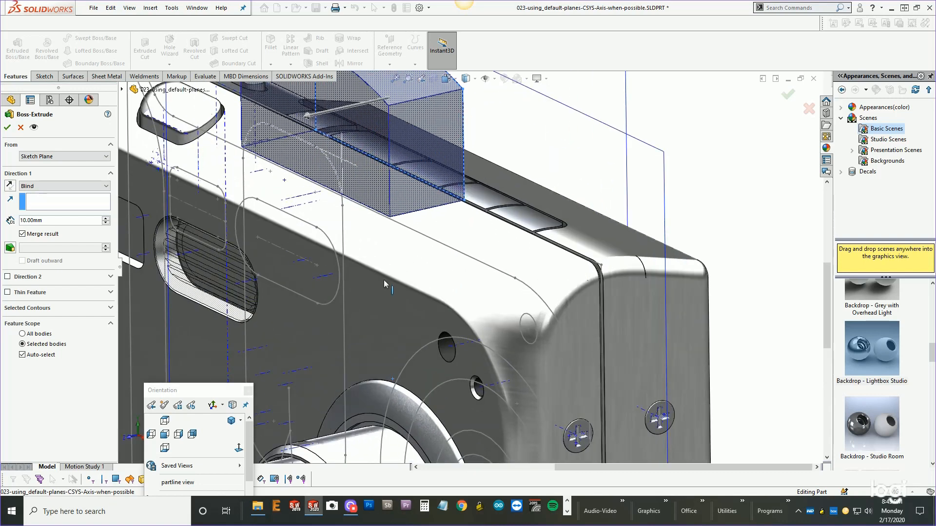
scroll(393, 283, "up", 2)
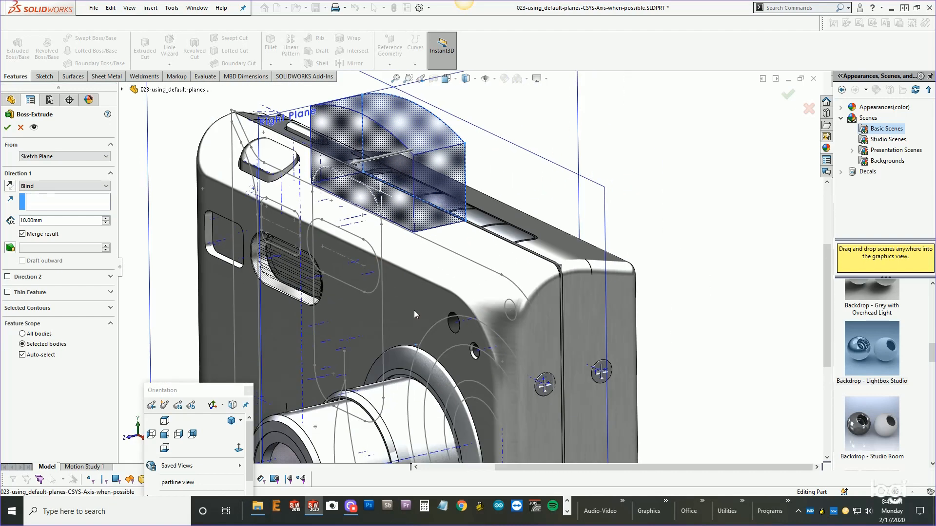
middle_click_drag(414, 310, 415, 306)
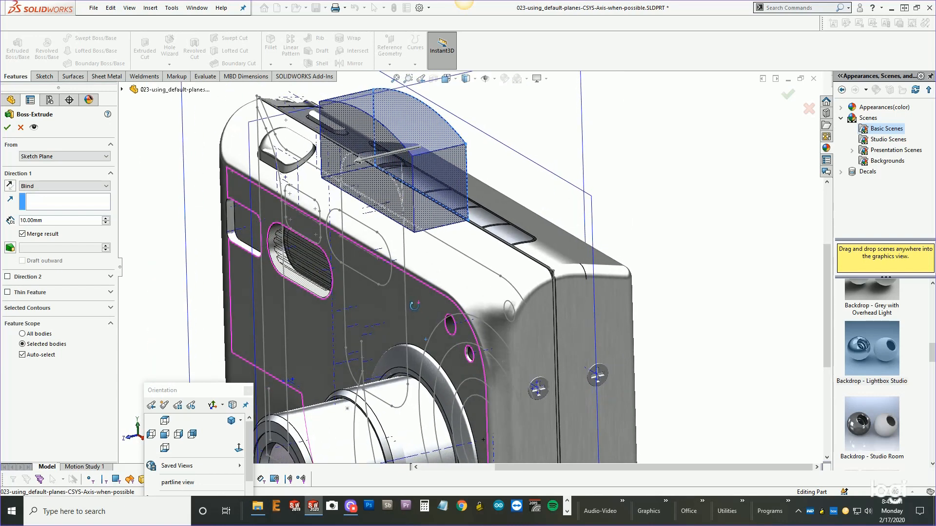
left_click(34, 186)
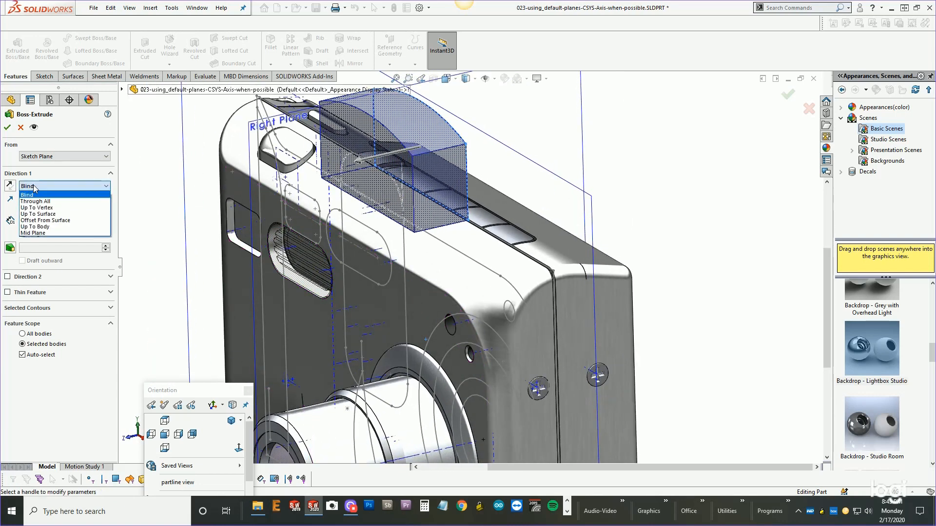
left_click(36, 220)
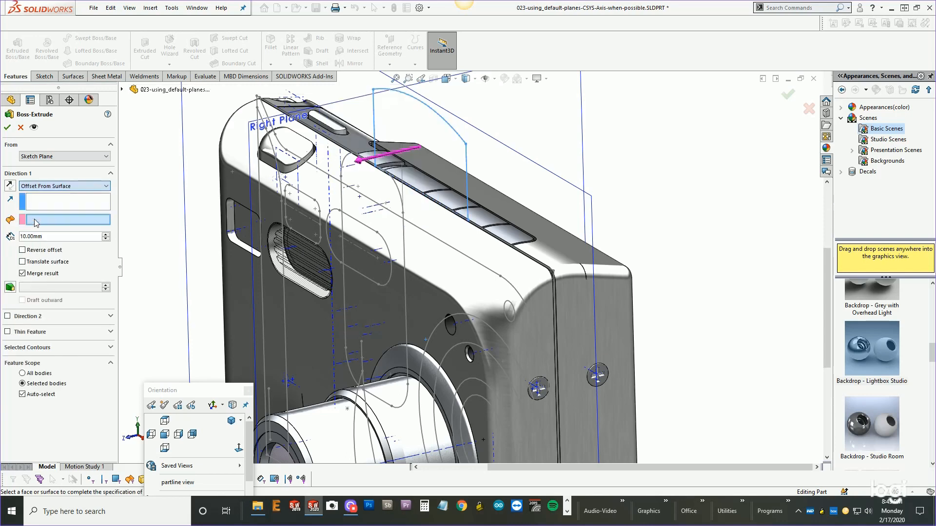
left_click(379, 306)
middle_click_drag(379, 307, 362, 288)
double_click(51, 237)
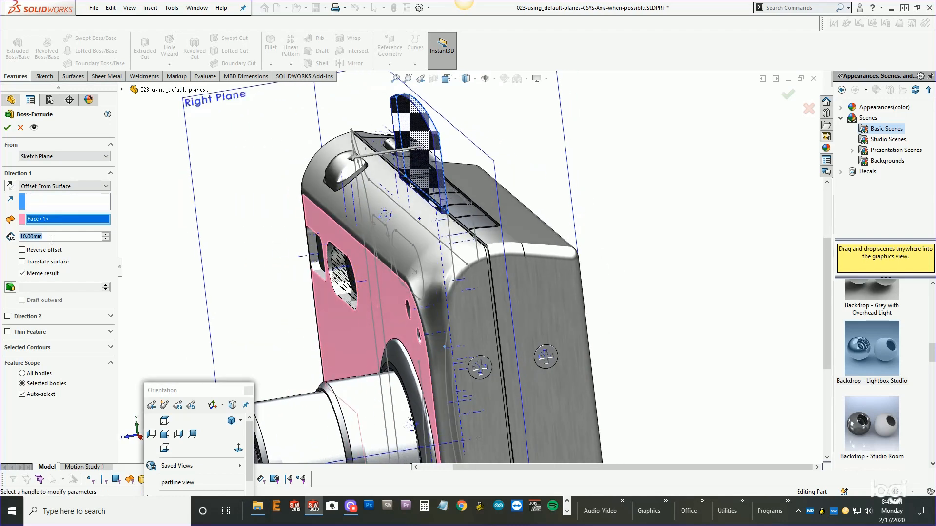
type("2")
key("Return")
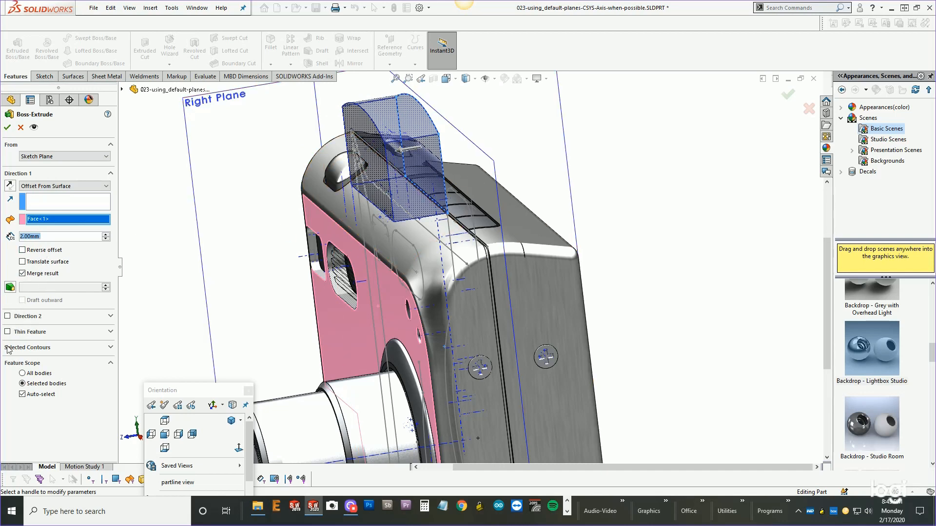
left_click(22, 274)
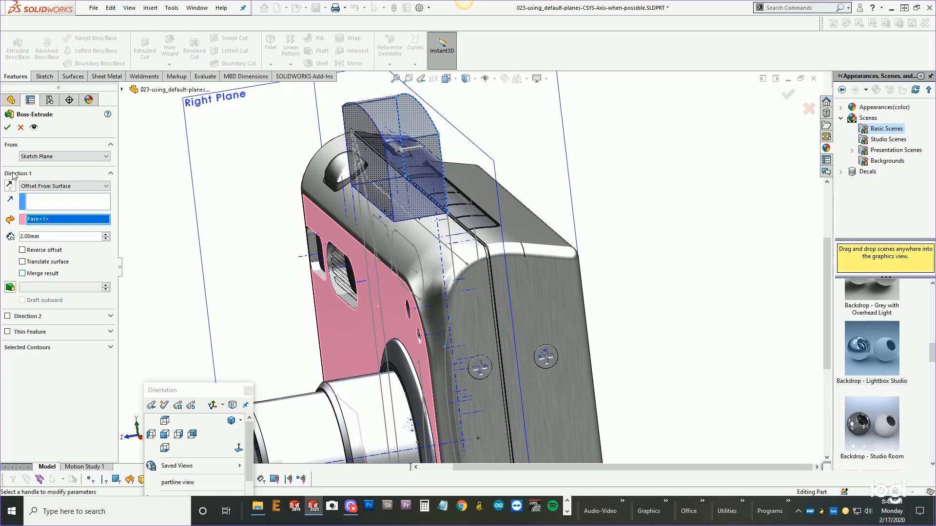
left_click(11, 128)
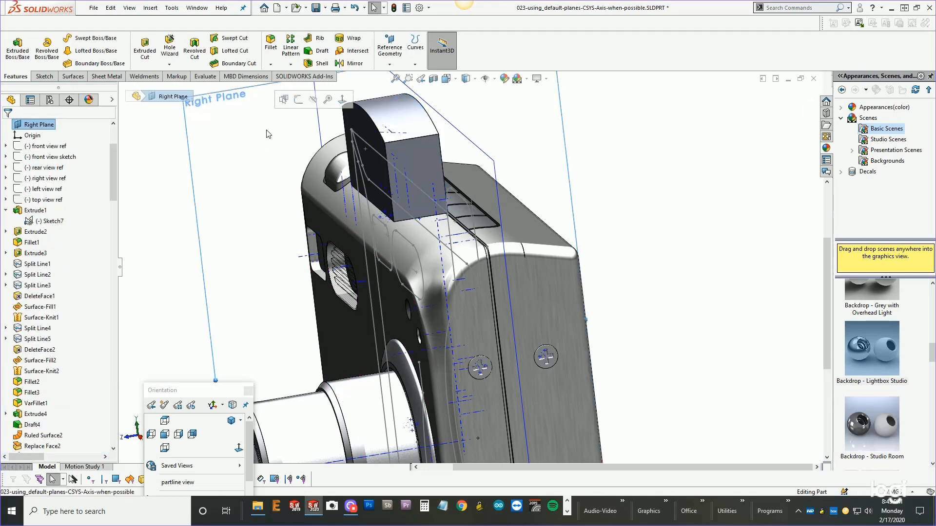
Create a 0 mm offset surface copying the split face on the camera's top beside the new block.
scroll(487, 146, "down", 3)
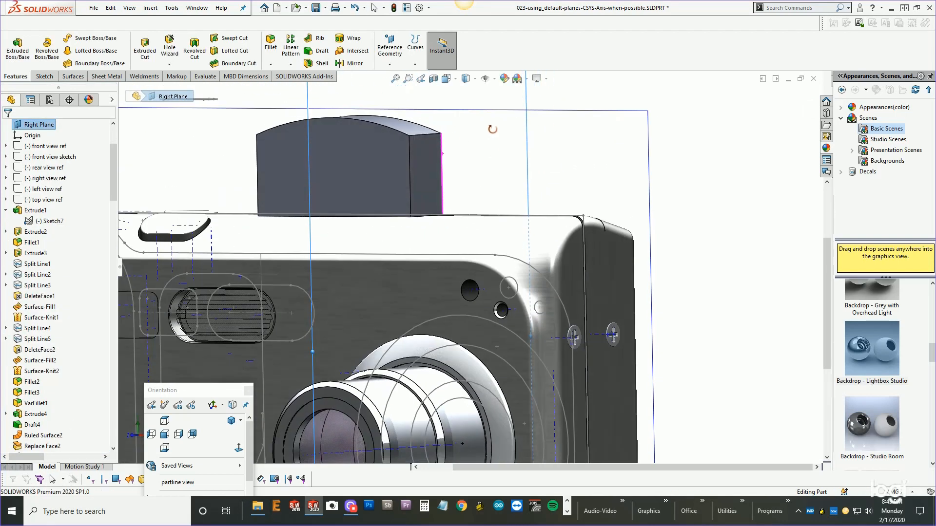
scroll(444, 219, "down", 4)
middle_click_drag(442, 252, 454, 294)
left_click(452, 214)
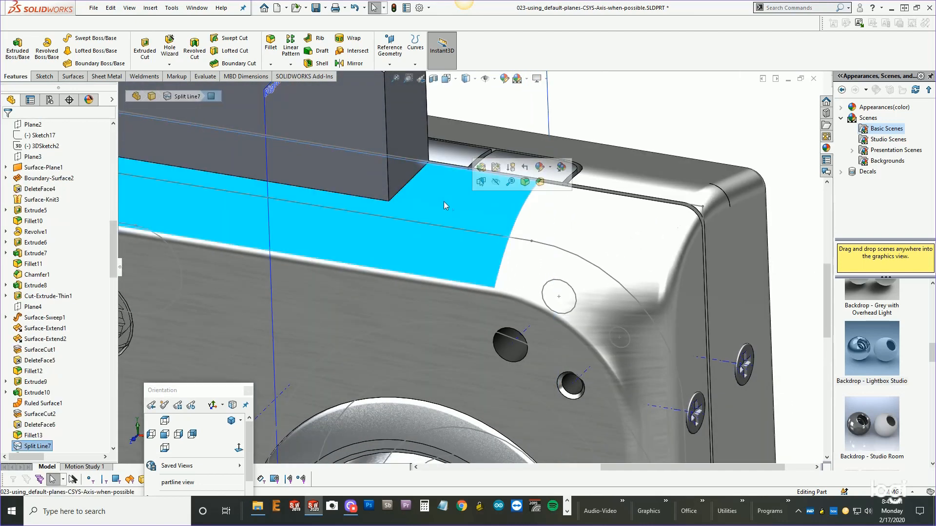
key("s")
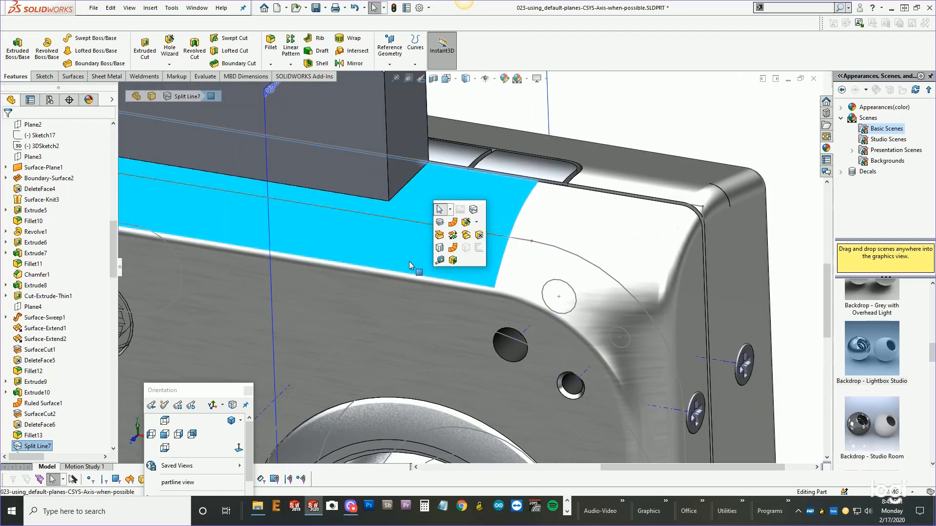
left_click(467, 235)
left_click(35, 179)
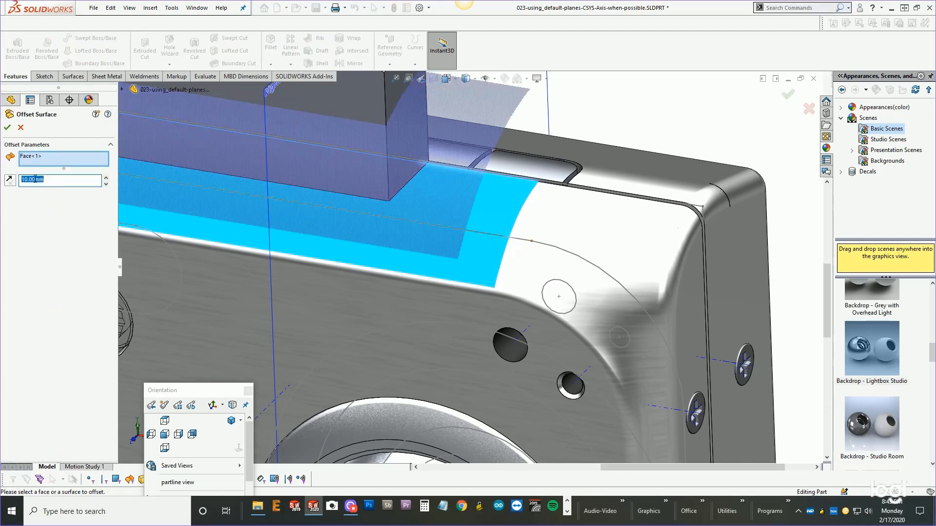
type("0")
key("Return")
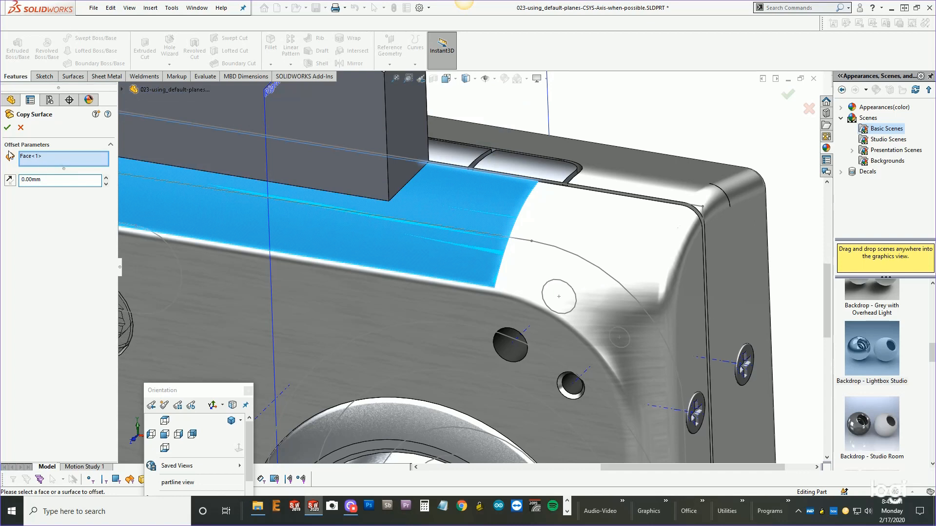
left_click(7, 127)
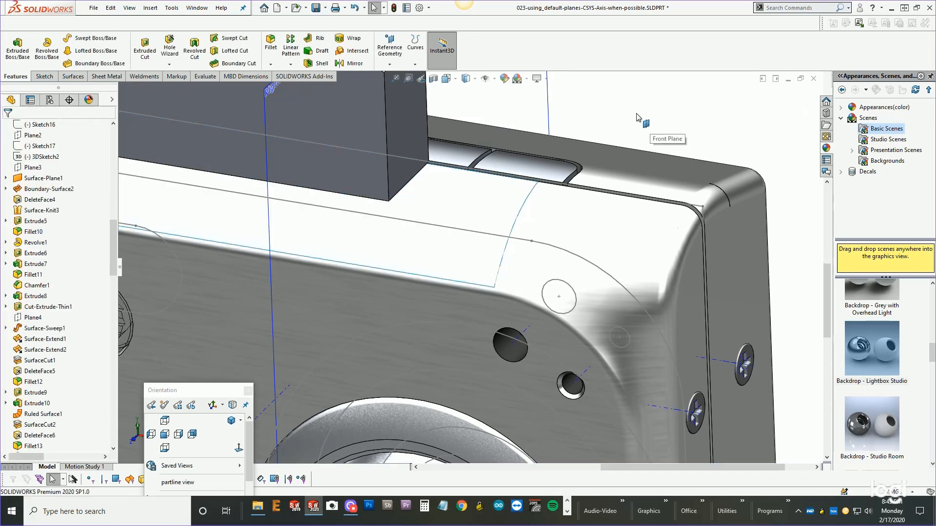
Replace the new block's bottom face with the copied surface.
key("s")
left_click(647, 151)
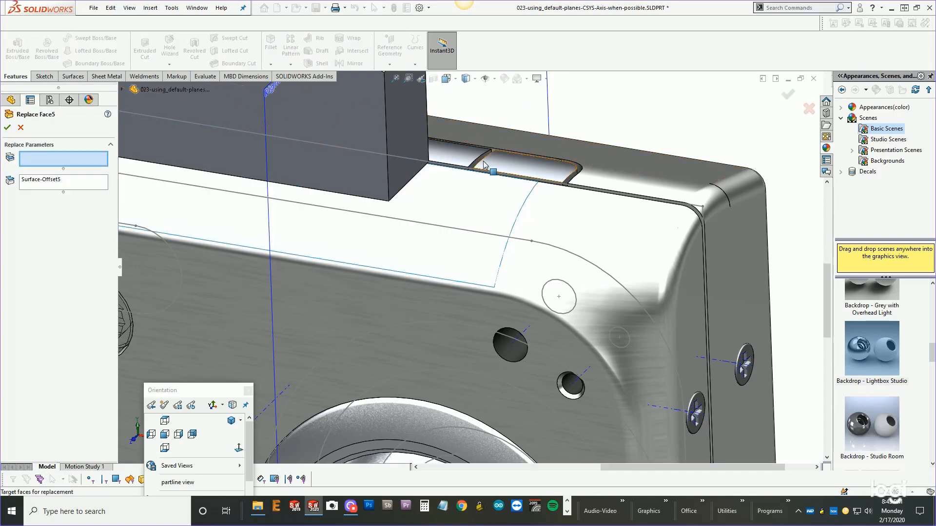
middle_click_drag(476, 145, 475, 59)
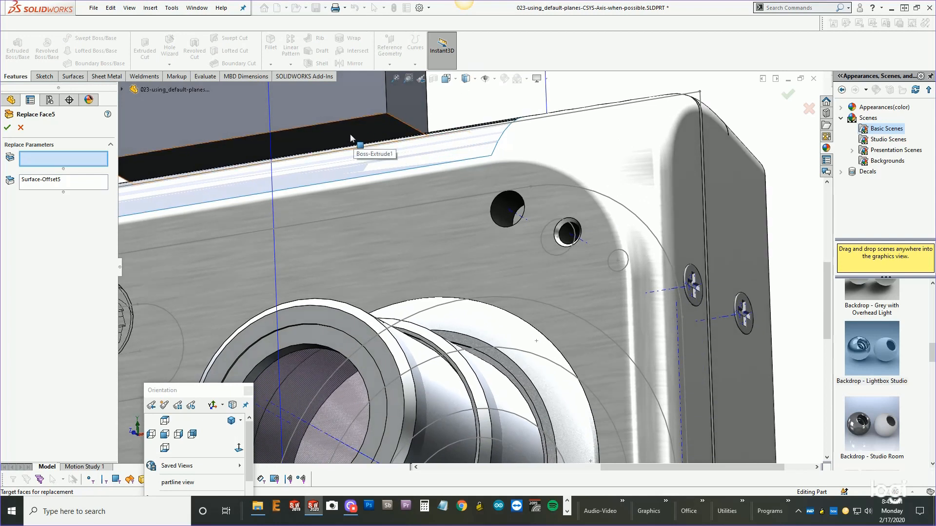
left_click(346, 161)
key("Return")
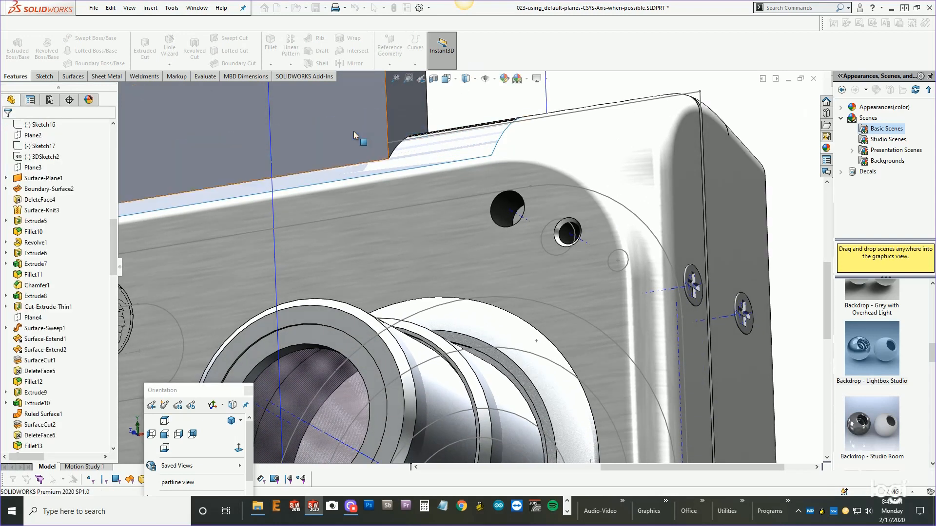
Inspect the camera's split lines and their parent features from several angles.
middle_click_drag(353, 132, 352, 212)
scroll(359, 221, "up", 5)
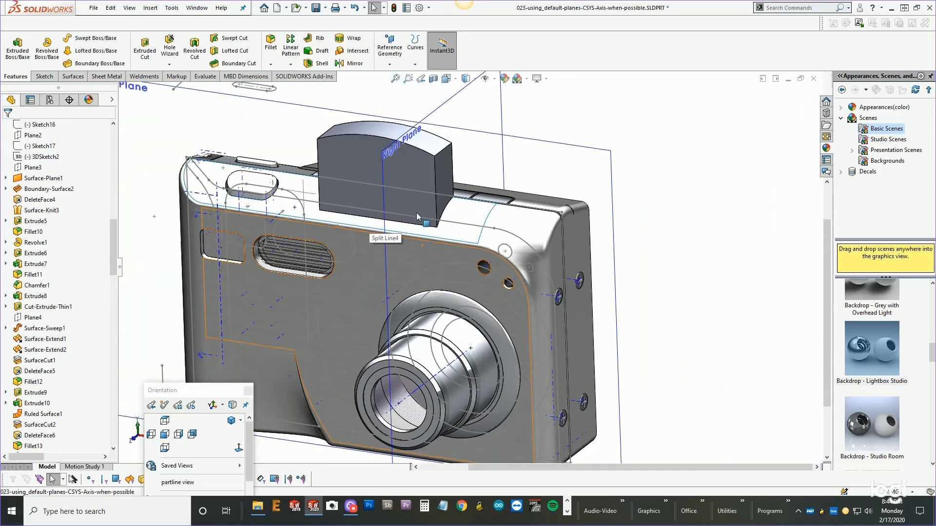
middle_click_drag(416, 213, 444, 213)
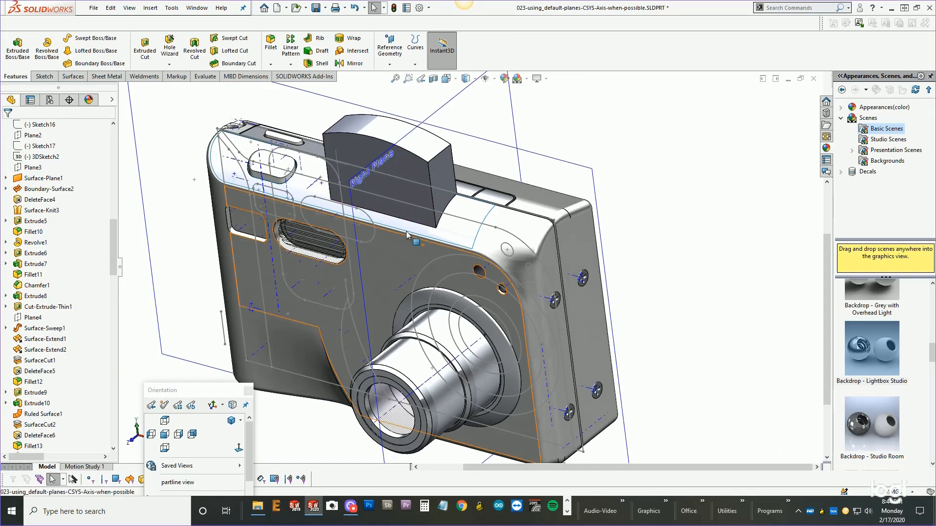
left_click(438, 235)
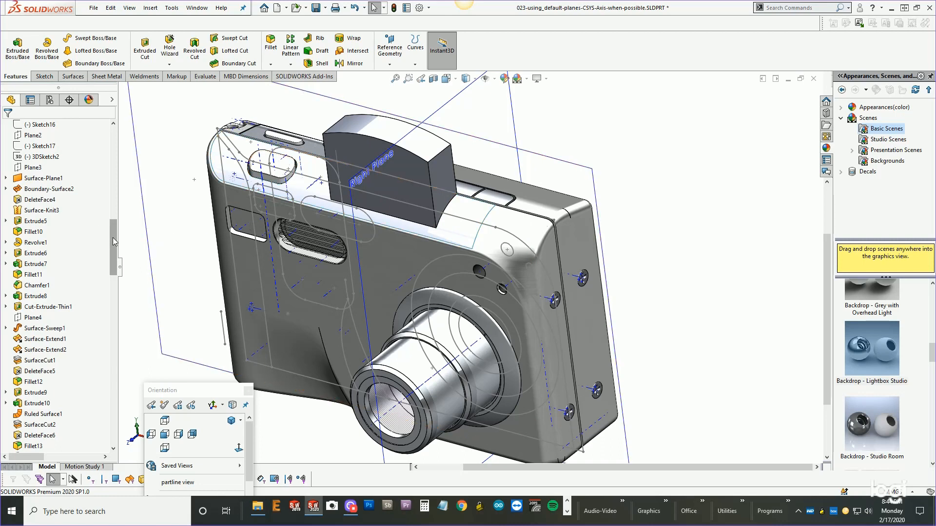
left_click(32, 296)
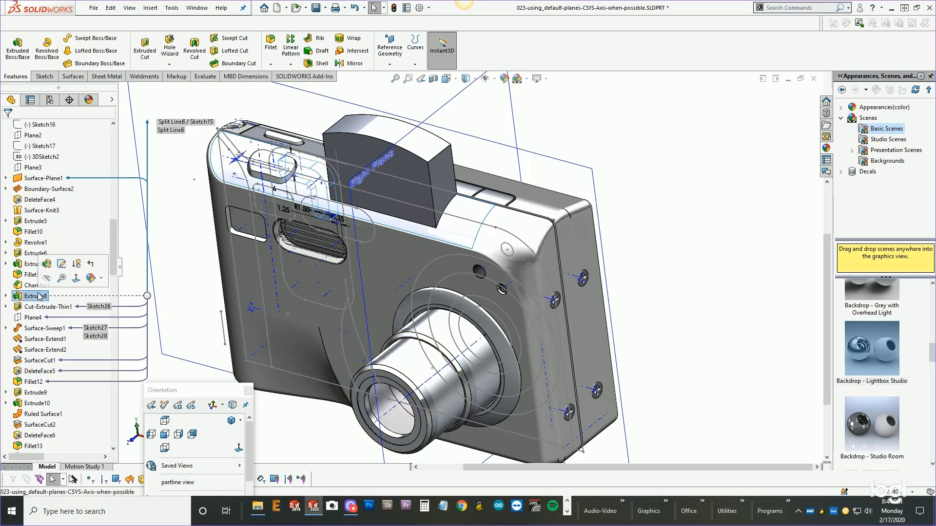
scroll(32, 297, "up", 2)
scroll(31, 296, "up", 2)
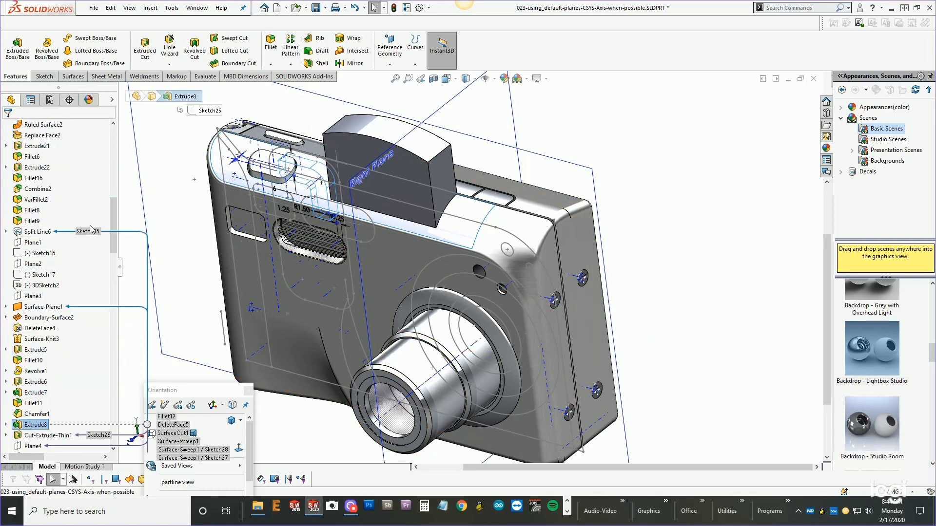
left_click(476, 244)
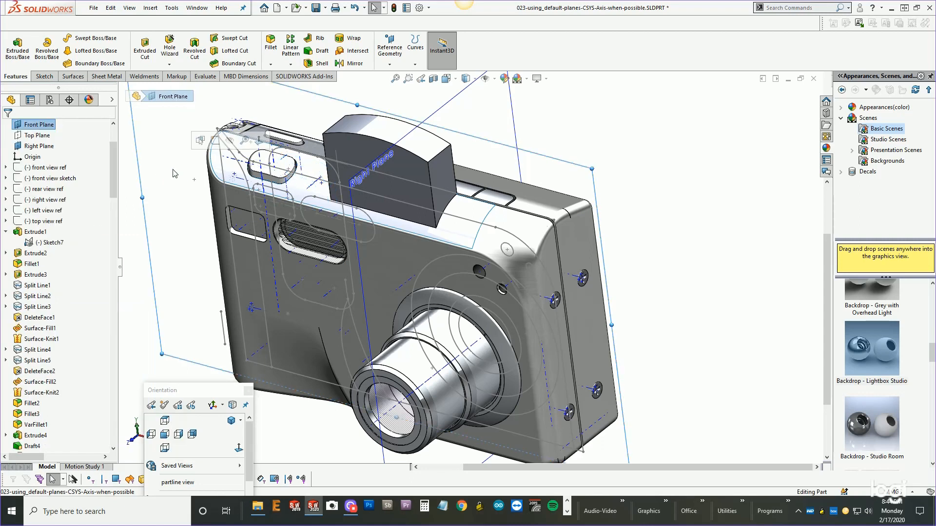
scroll(487, 234, "down", 5)
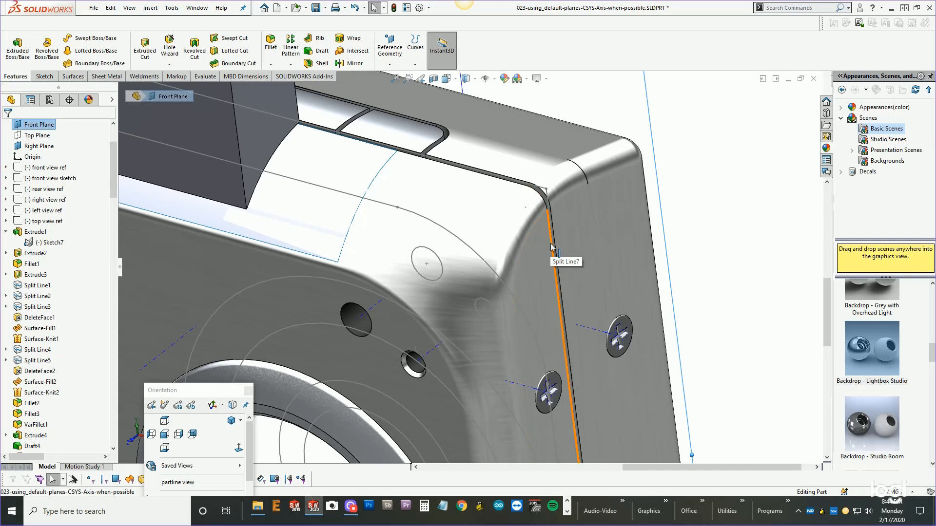
scroll(553, 249, "up", 5)
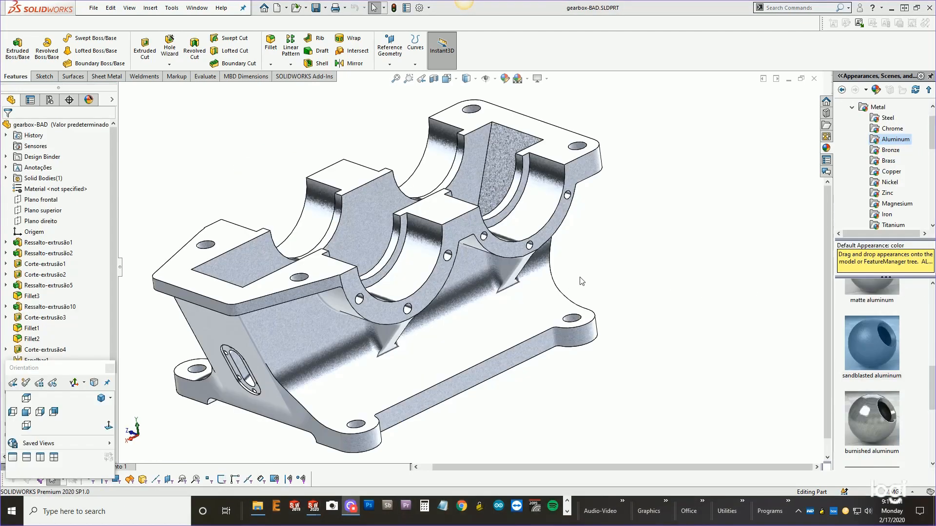
Inspect the gearbox part's ribs, fillets and faces from several angles.
middle_click_drag(587, 281, 604, 280)
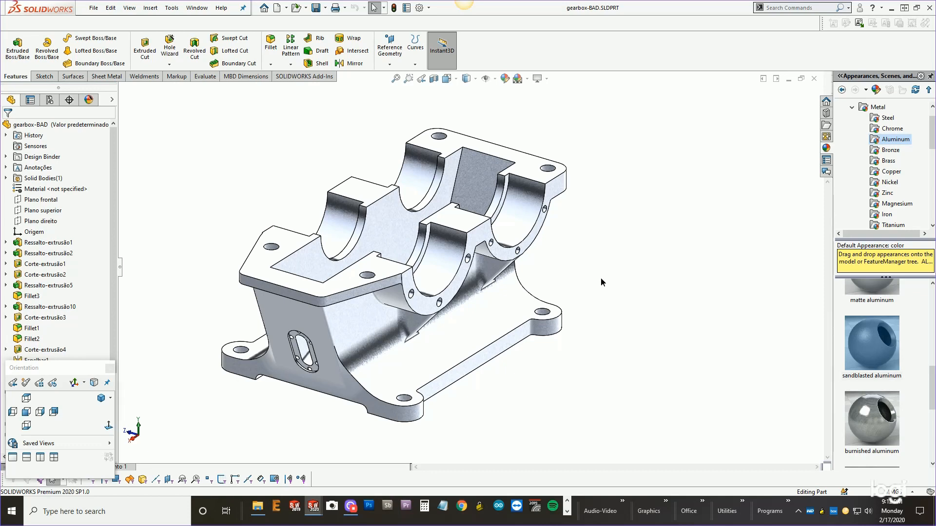
middle_click_drag(601, 282, 514, 138)
scroll(347, 252, "down", 5)
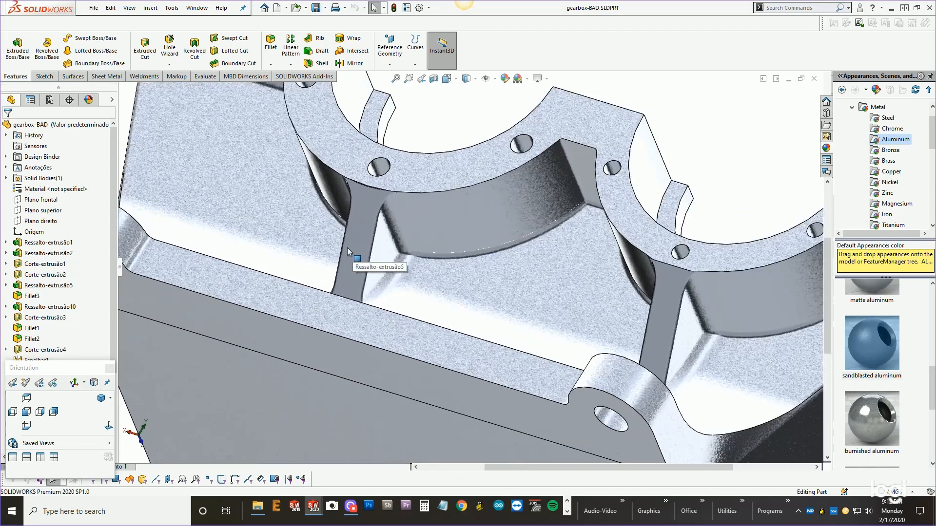
scroll(347, 252, "down", 1)
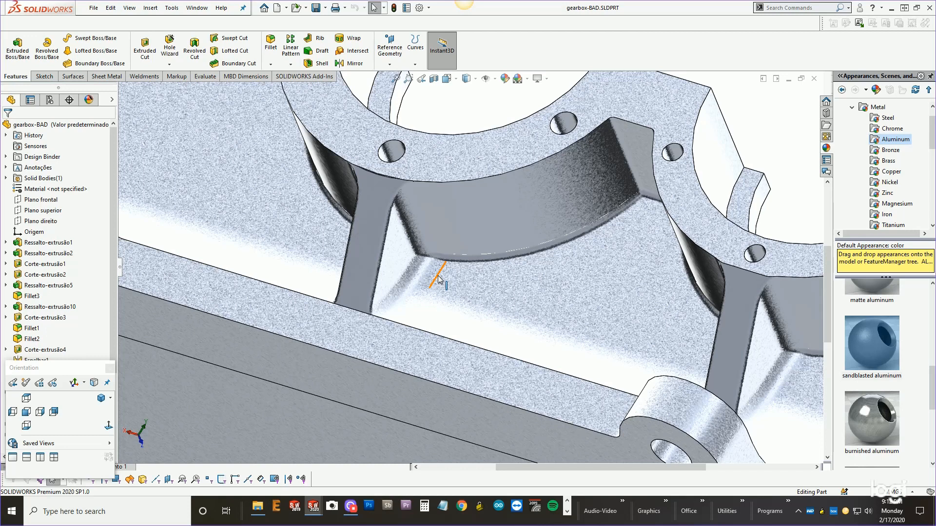
scroll(439, 279, "up", 3)
scroll(446, 267, "up", 2)
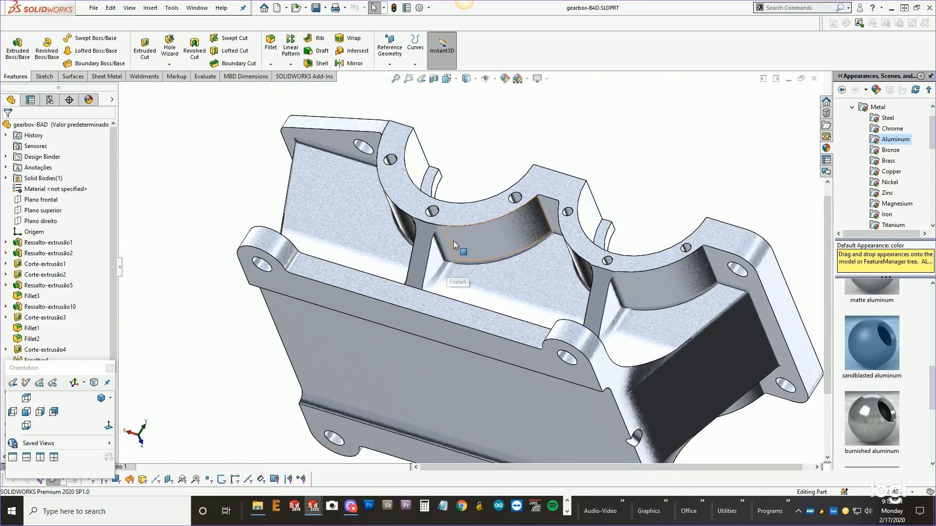
left_click(454, 242)
middle_click_drag(454, 242, 446, 361)
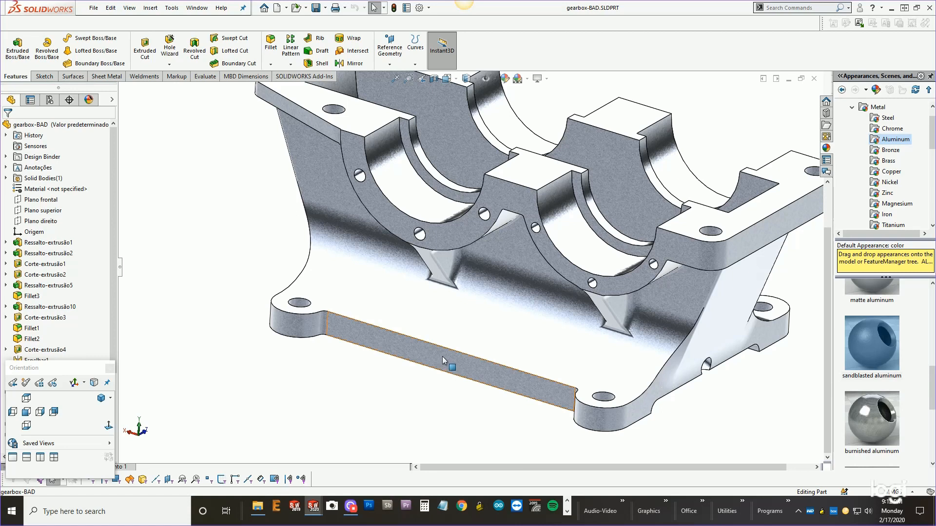
Filter the feature tree for fillet and delete all five fillet features.
left_click_drag(78, 370, 244, 374)
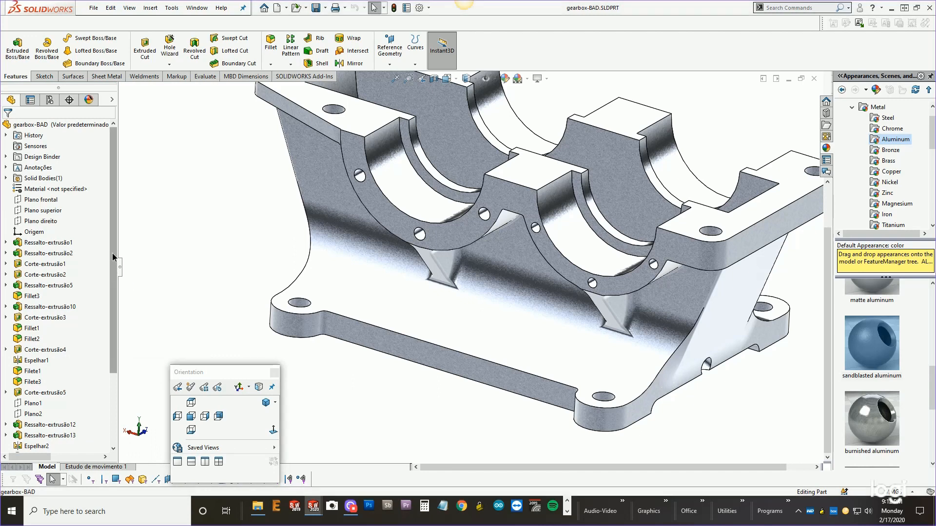
left_click(47, 111)
type("fillet")
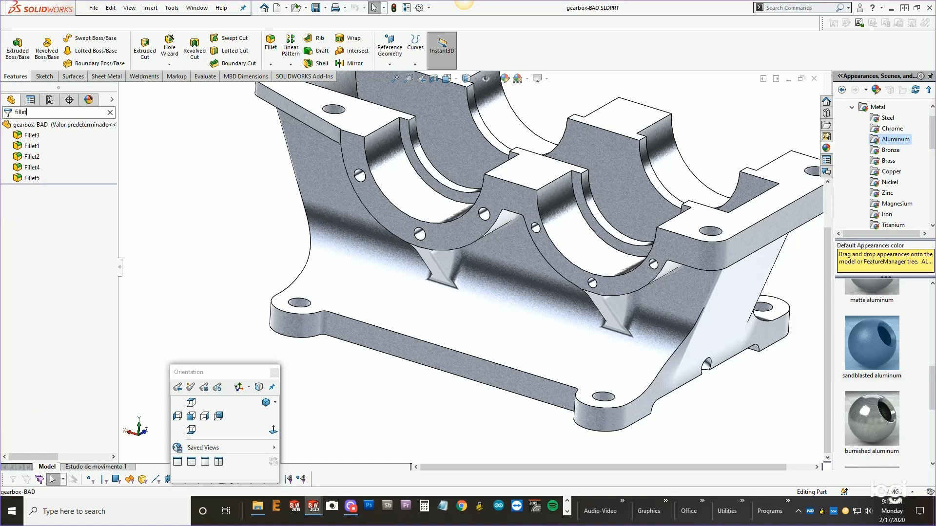
left_click(32, 135)
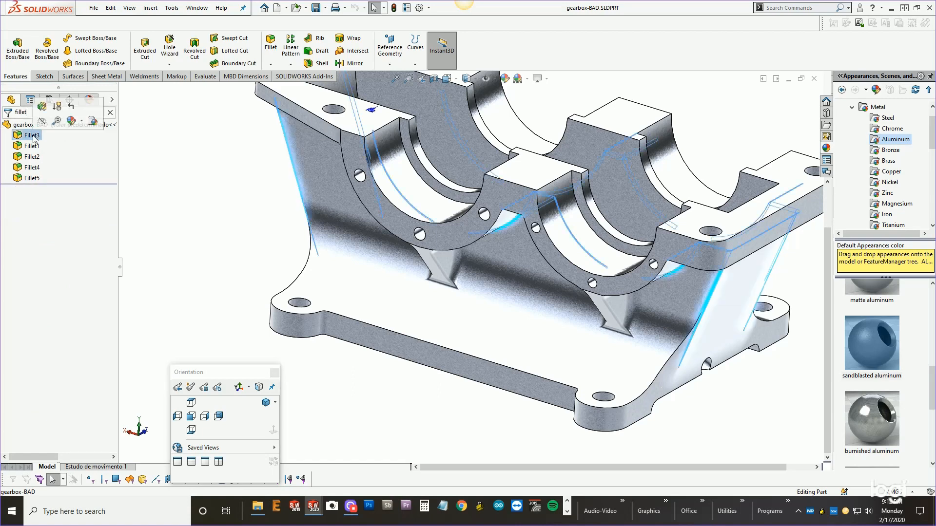
left_click(32, 178, "shift")
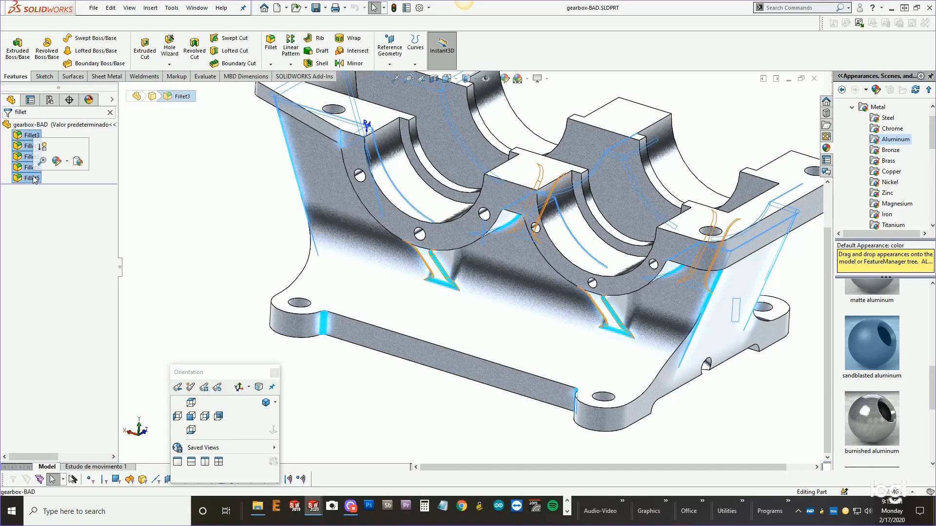
key("Delete")
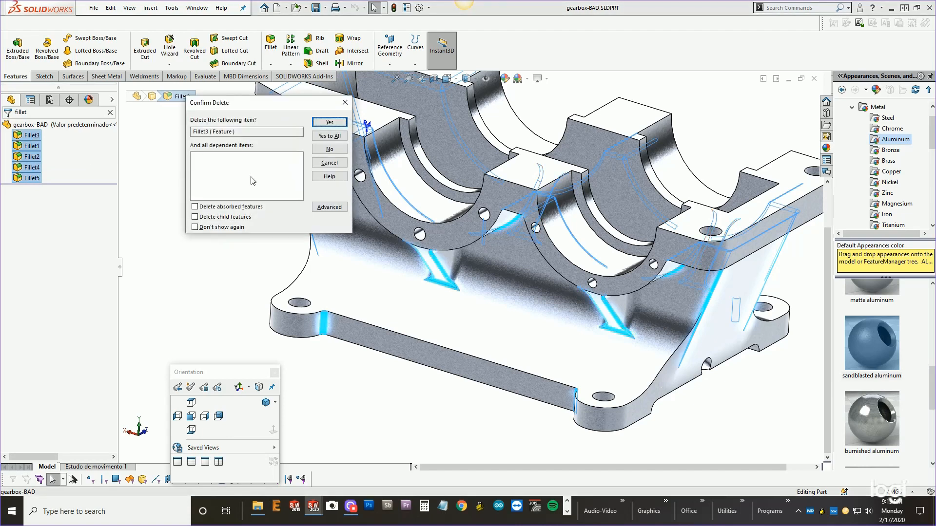
left_click(321, 137)
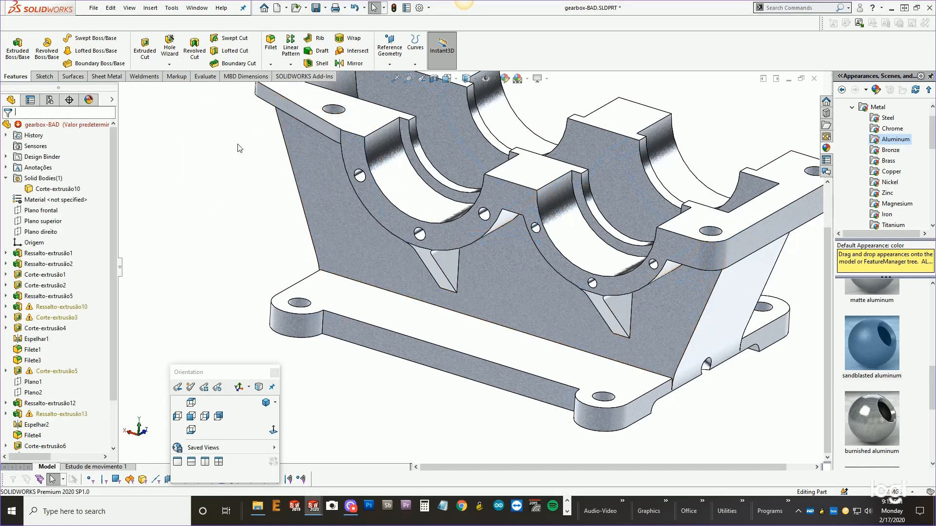
Undo the fillet deletion.
scroll(97, 244, "down", 2)
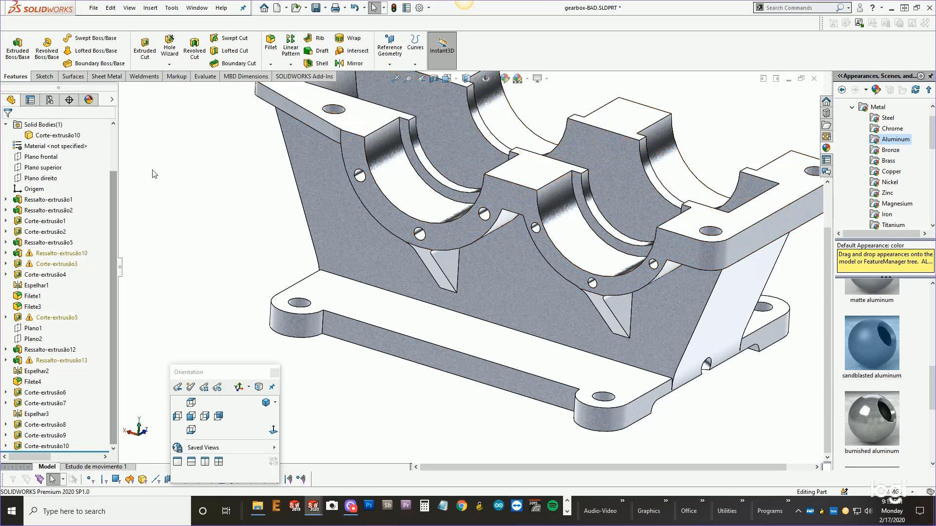
left_click(109, 11)
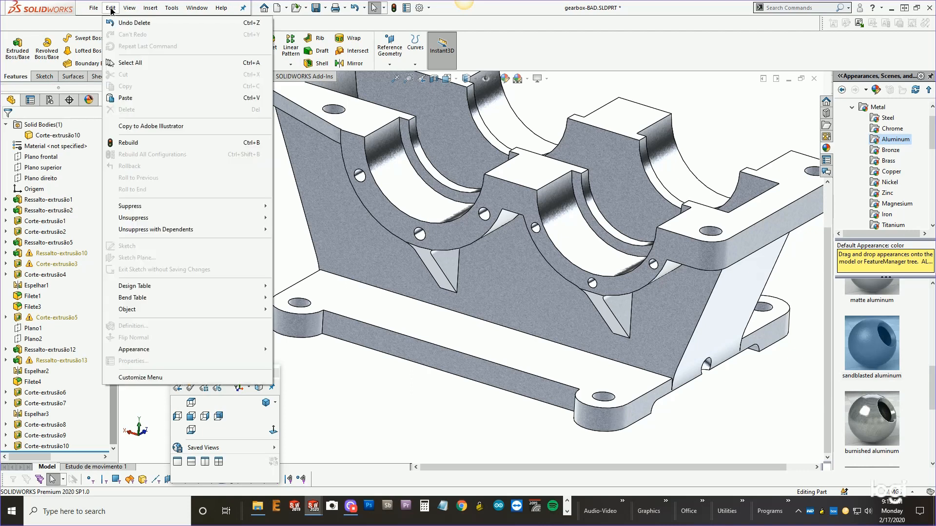
left_click(121, 24)
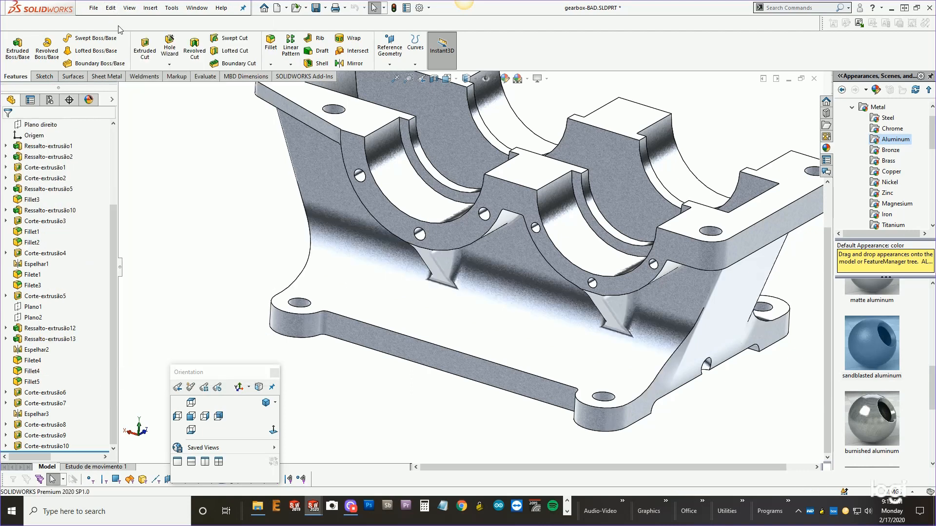
Group Fillet1 and Fillet2 into a new folder and move it to the end of the feature tree.
left_click_drag(113, 233, 114, 282)
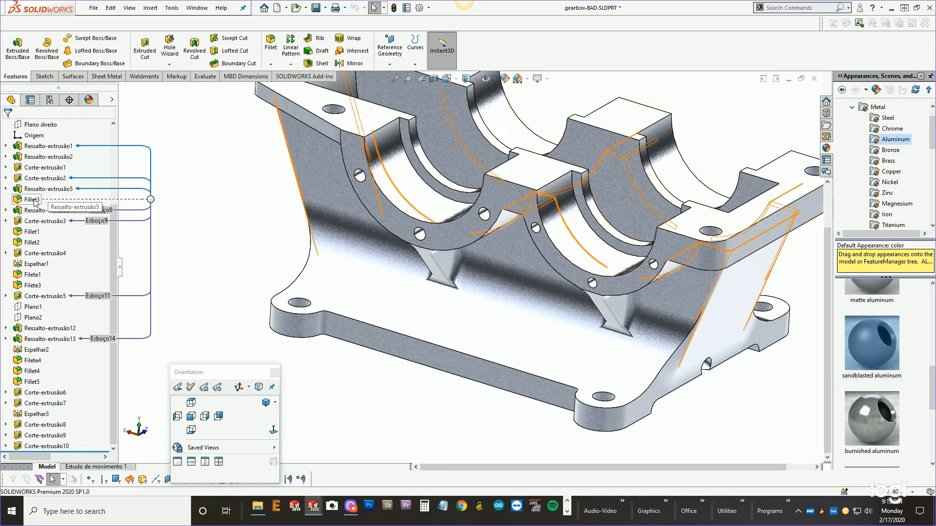
left_click(31, 232)
left_click(33, 242, "ctrl")
right_click(33, 246)
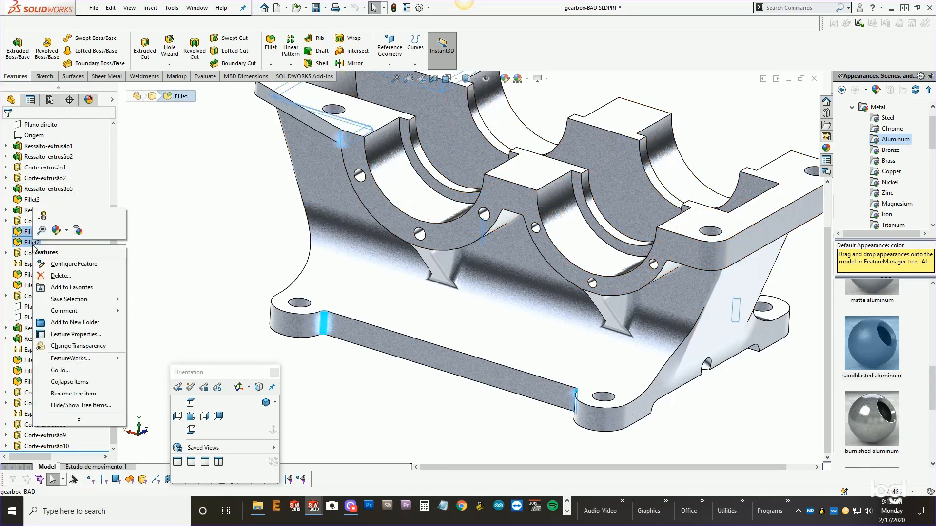
left_click(59, 324)
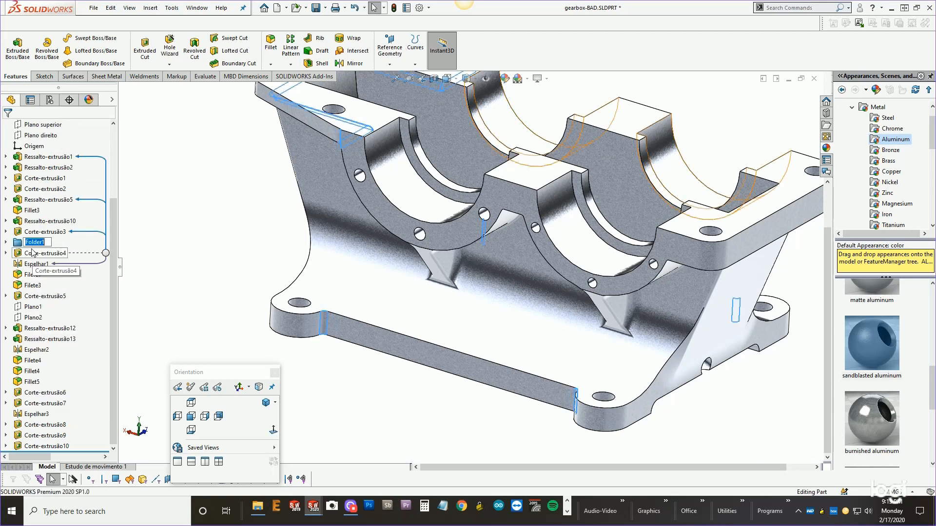
left_click_drag(17, 245, 17, 446)
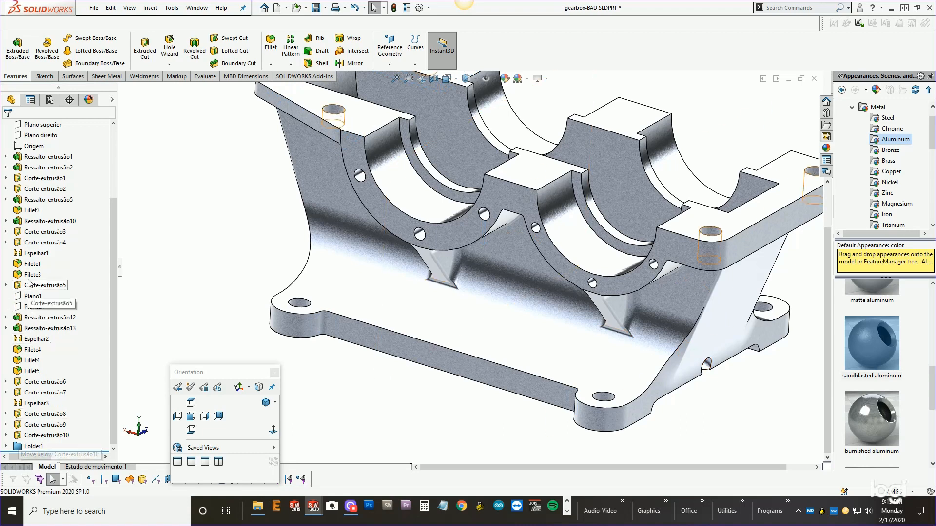
Group Filete1 and Filete3 into a new folder and try to move it to the end of the tree.
left_click(29, 264)
left_click(28, 275, "ctrl")
right_click(27, 277)
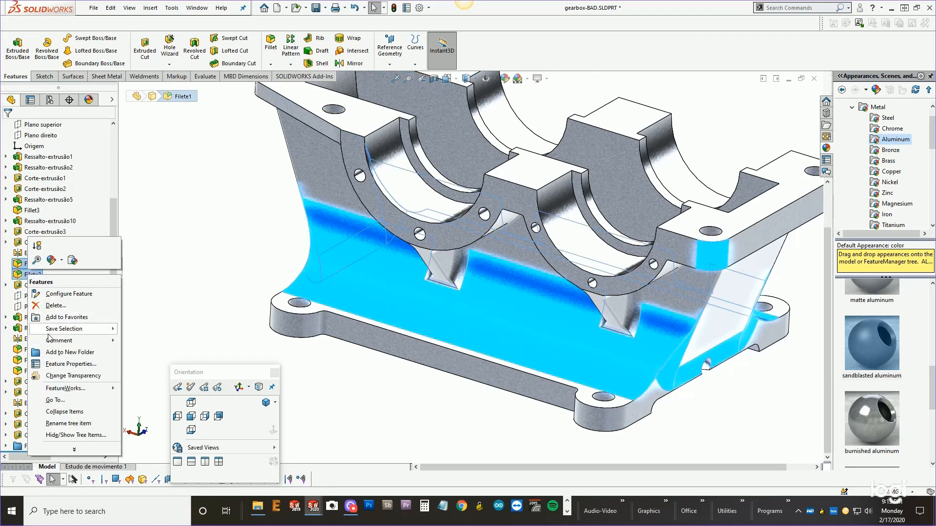
left_click(51, 353)
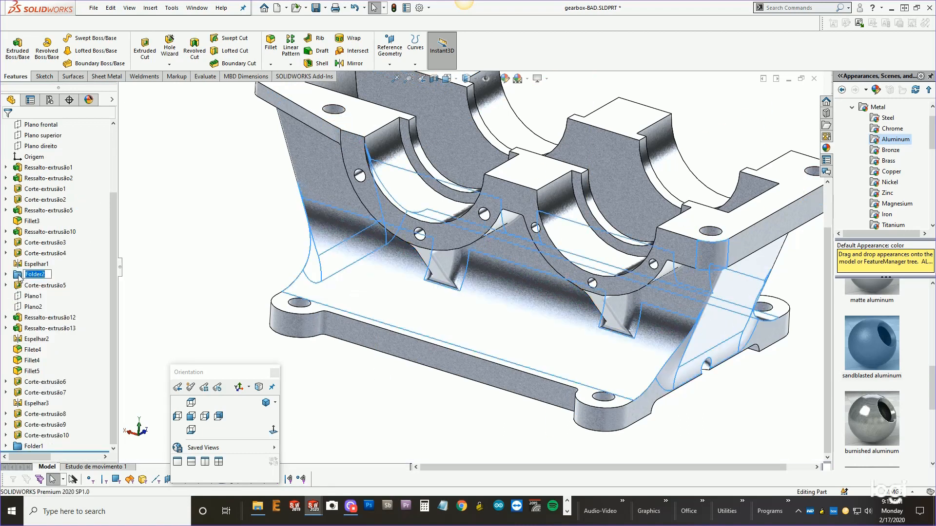
left_click_drag(19, 277, 20, 435)
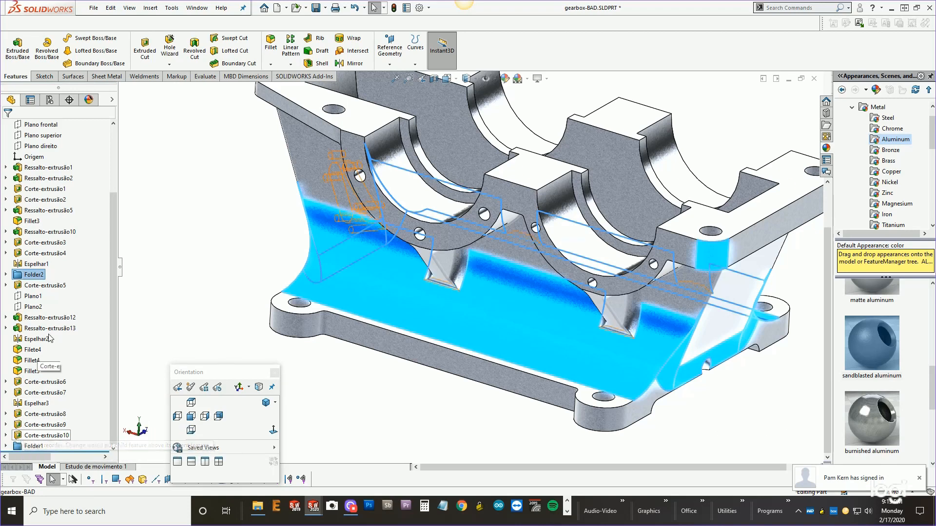
left_click(17, 277)
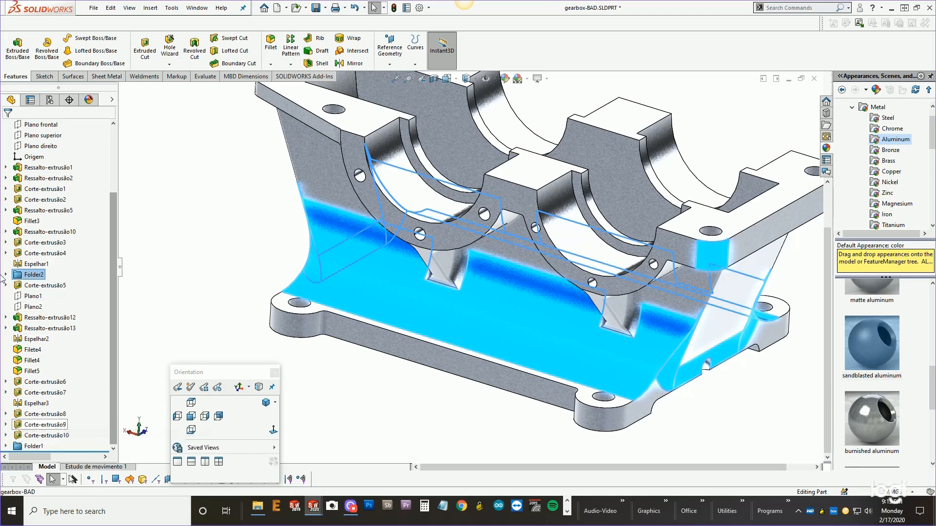
left_click(6, 274)
left_click(5, 274)
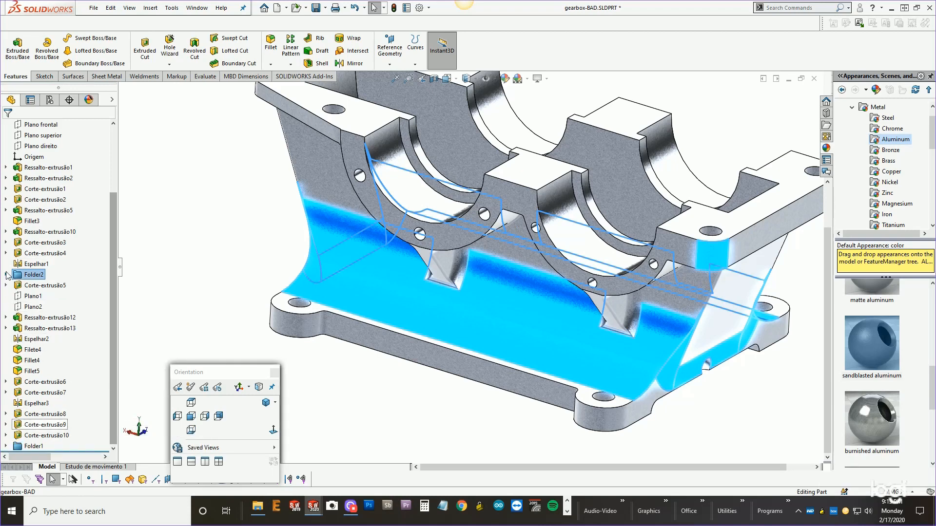
Group Filete4, Fillet4 and Fillet5 into a new folder.
left_click(20, 351)
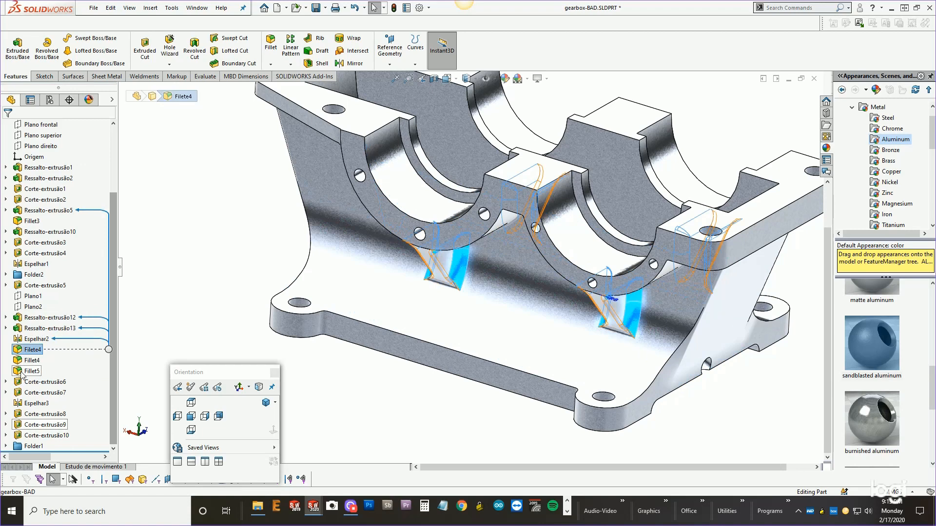
left_click(21, 372, "shift")
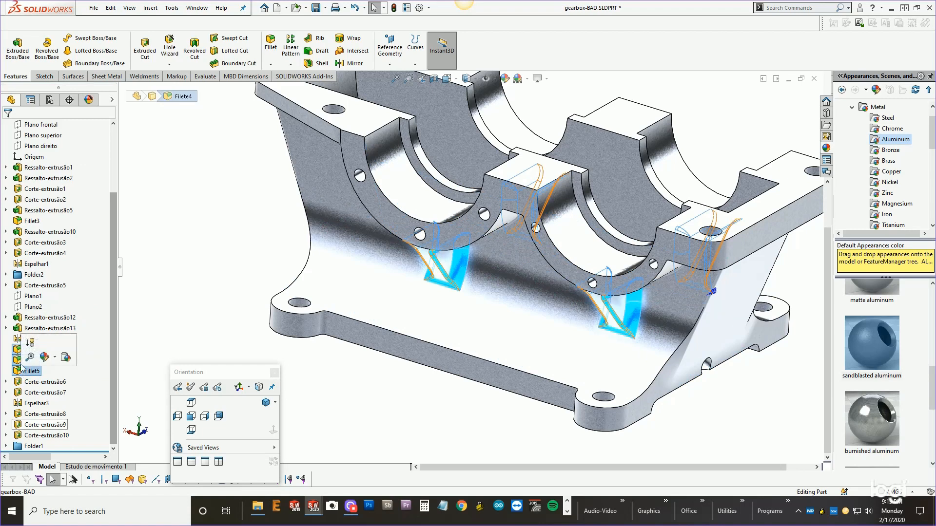
right_click(16, 350)
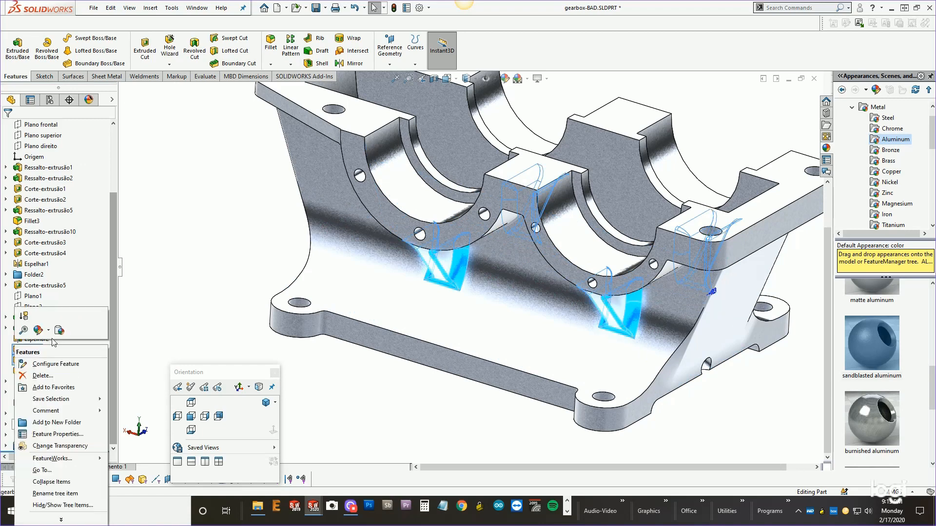
left_click(47, 423)
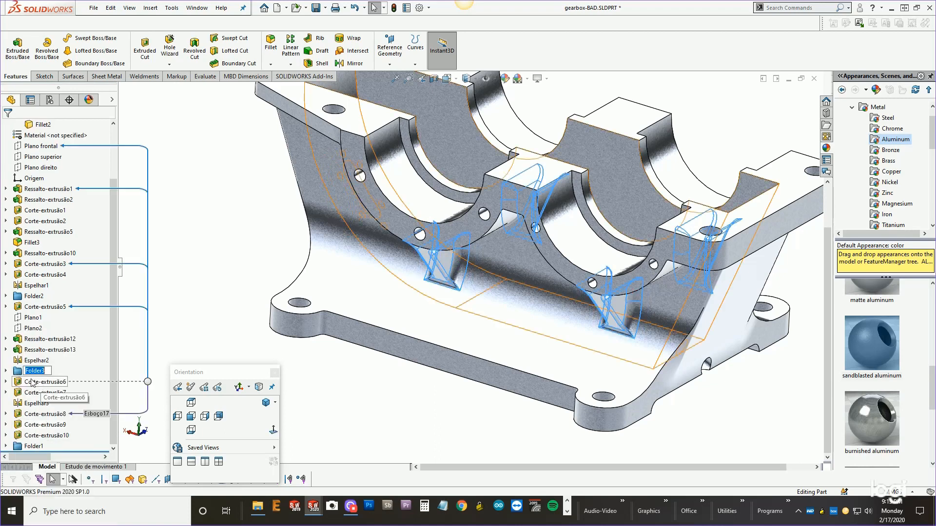
Move the two newly created fillet folders to the end of the feature tree, below Corte-extrusão10.
left_click_drag(33, 371, 15, 436)
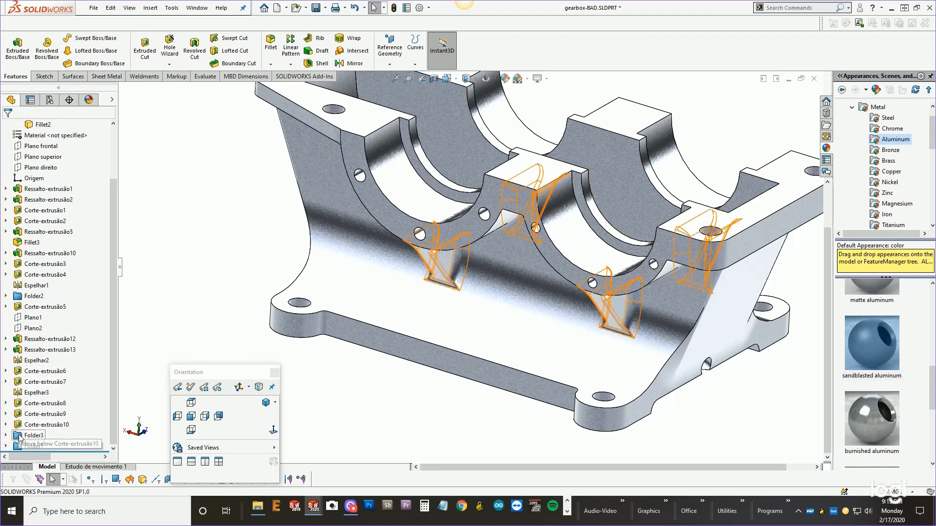
left_click_drag(21, 300, 20, 430)
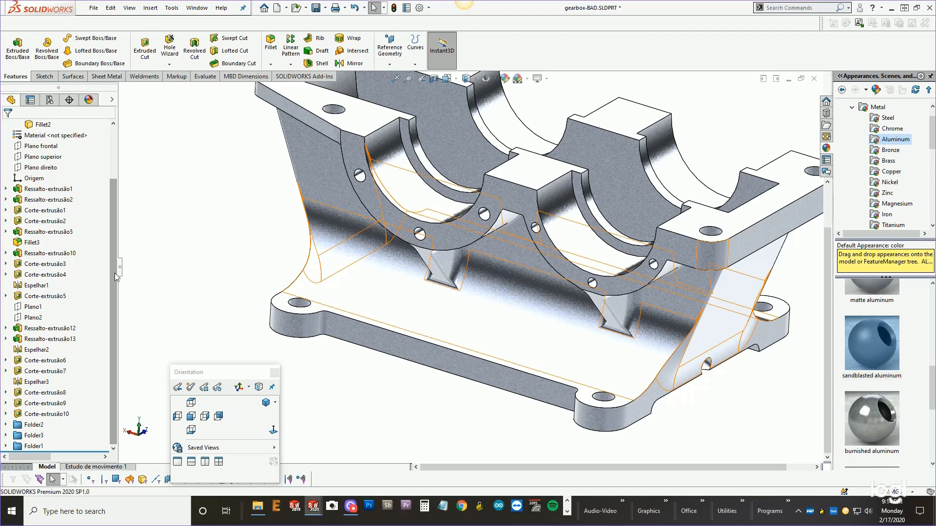
Try to move Fillet3 further down the feature tree and inspect the edges it rounds on the part.
left_click_drag(30, 242, 20, 285)
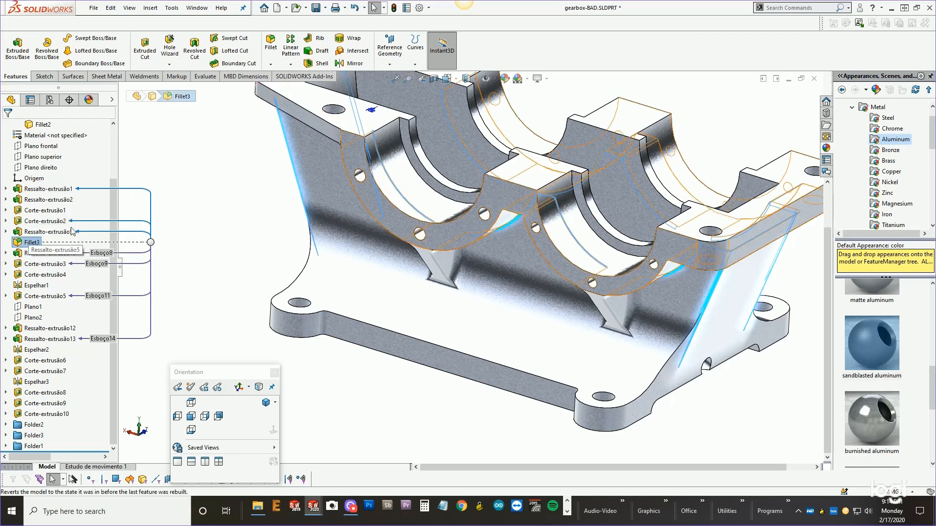
middle_click_drag(280, 270, 287, 180)
scroll(287, 180, "up", 2)
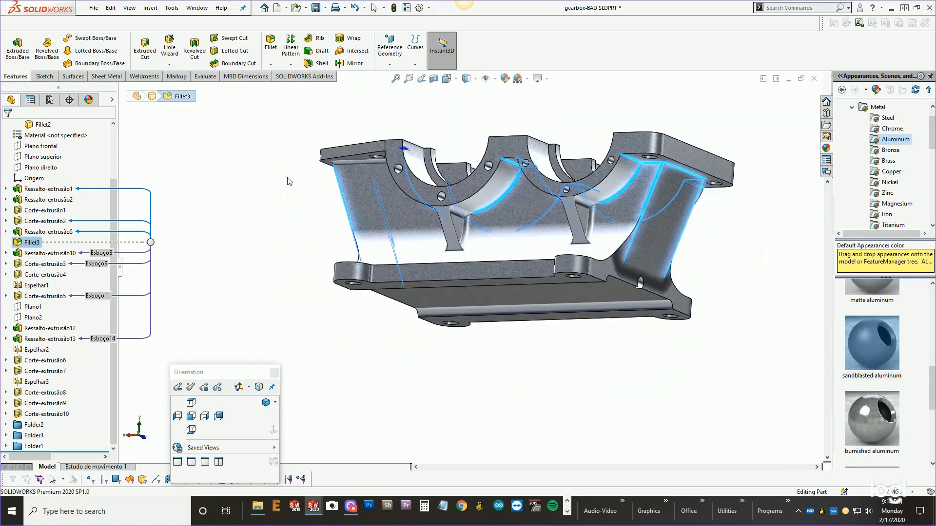
middle_click_drag(526, 181, 559, 119)
scroll(690, 142, "down", 3)
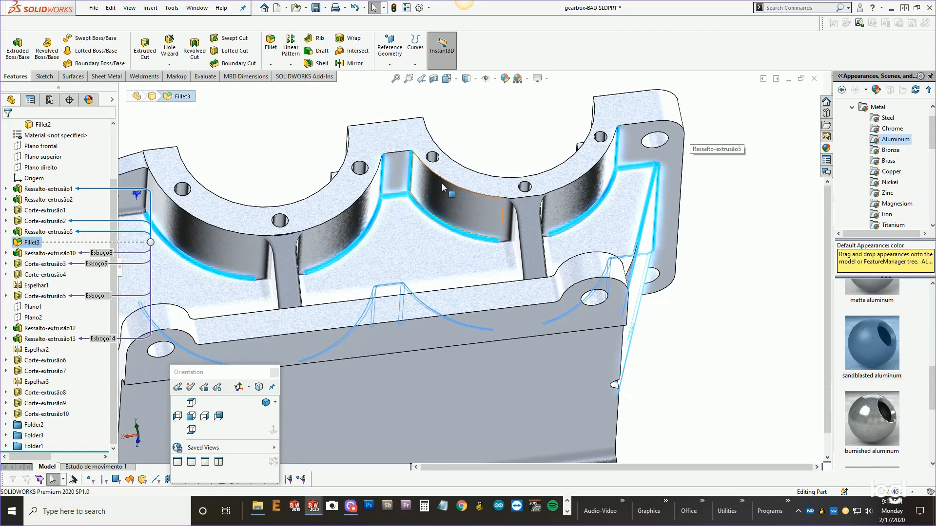
scroll(442, 183, "up", 3)
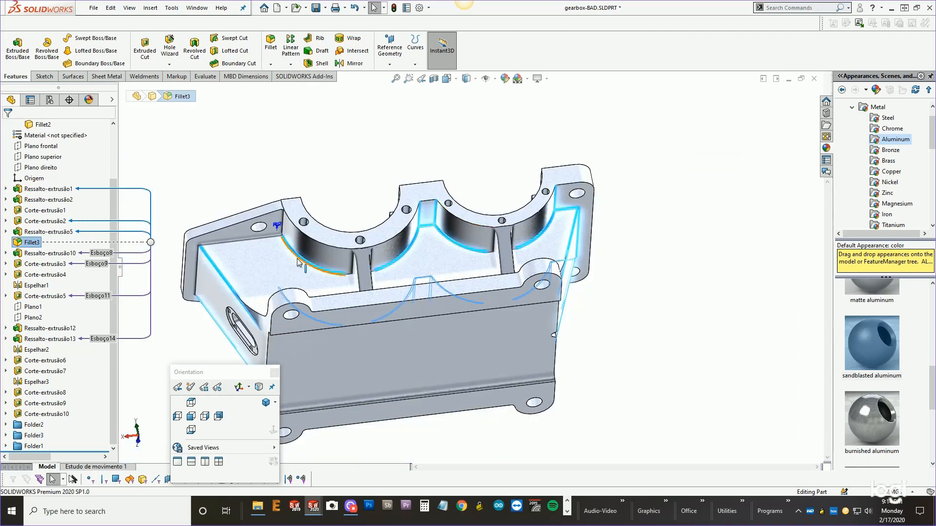
scroll(285, 236, "down", 2)
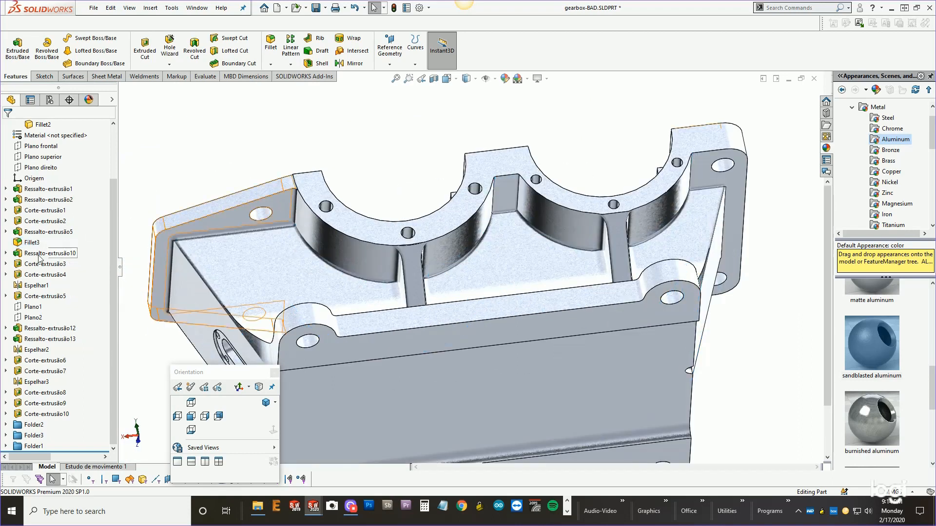
Try deleting Fillet3 and undo the deletion.
left_click(29, 243)
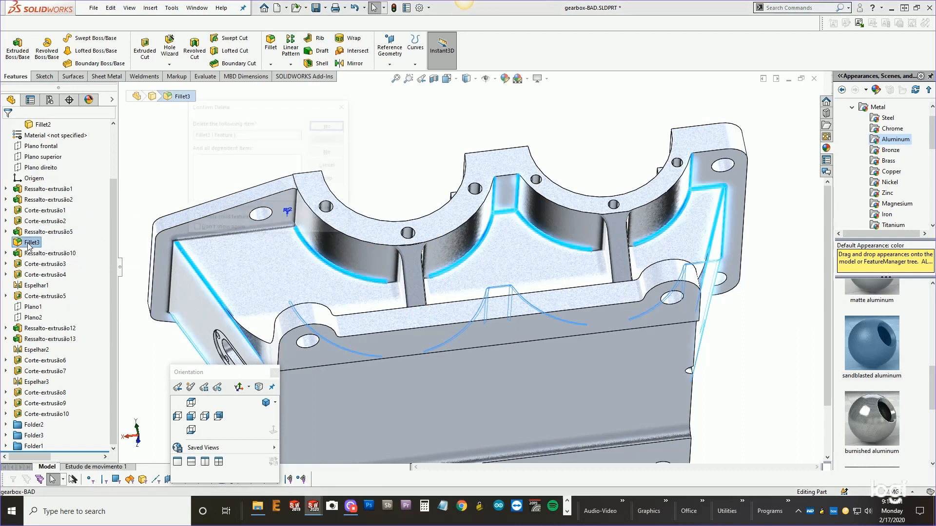
key("Delete")
left_click(318, 124)
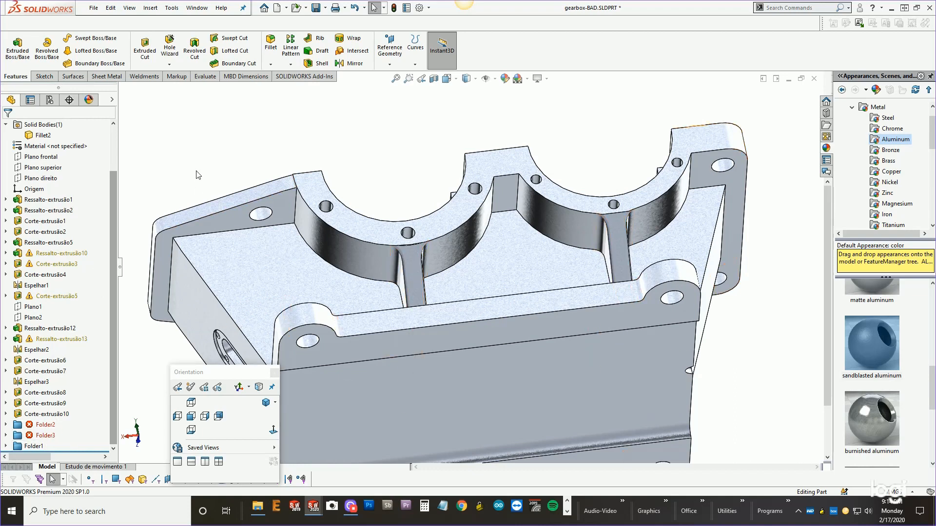
key("ctrl+z")
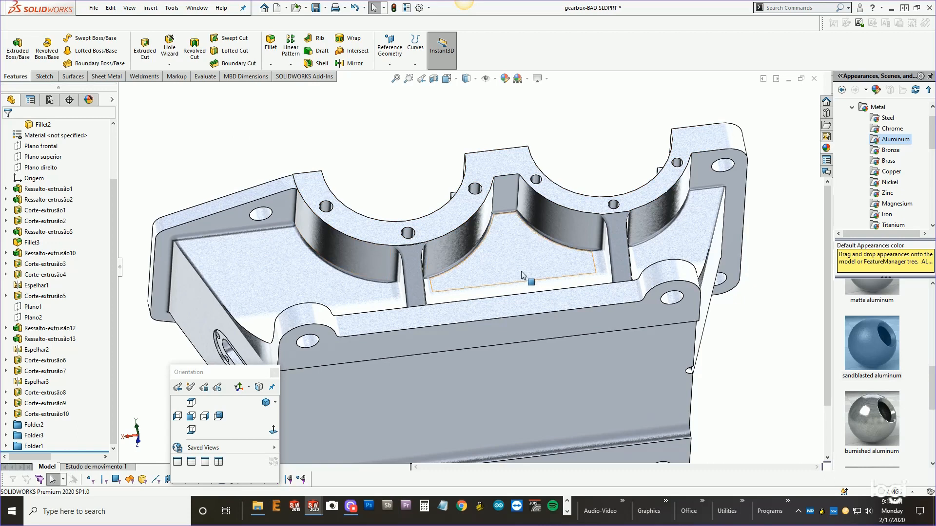
Delete the three fillet folders, leaving their fillet features at the end of the tree.
middle_click_drag(521, 271, 493, 347)
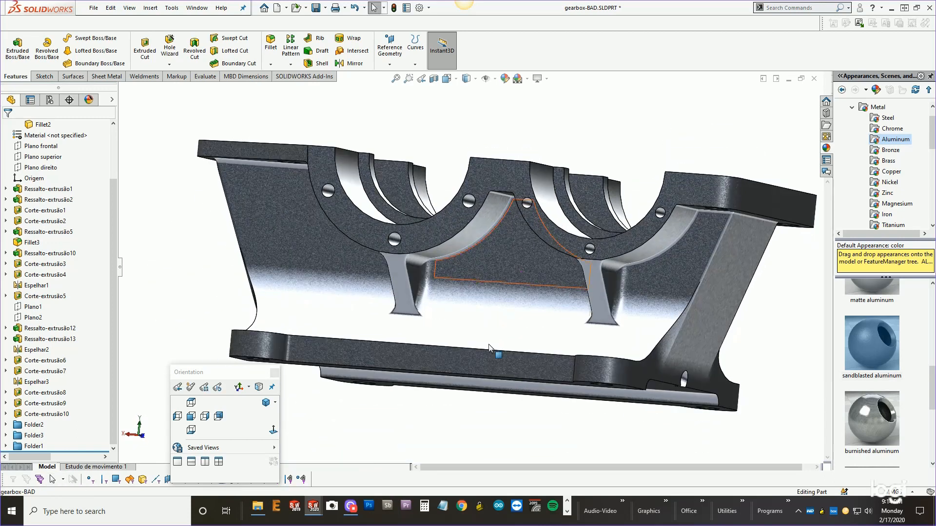
left_click(20, 426)
left_click(20, 446, "shift")
key("Delete")
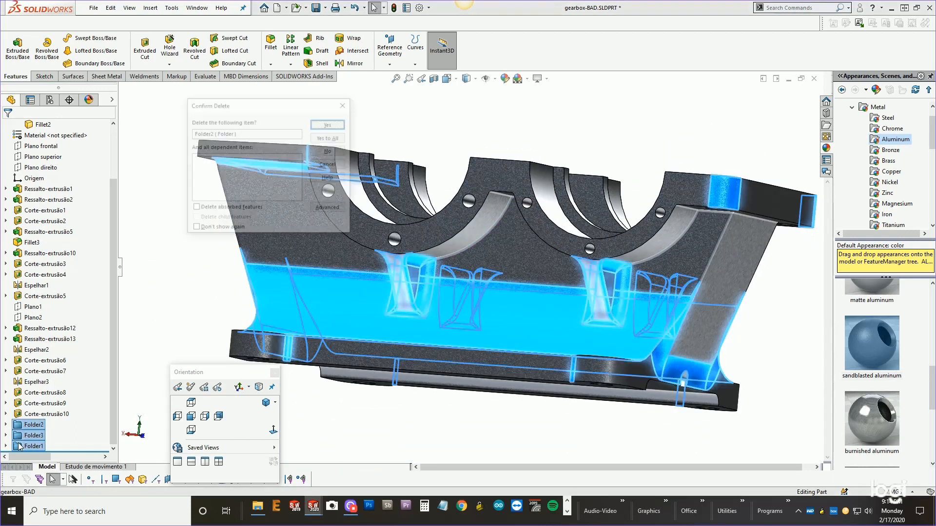
left_click(328, 135)
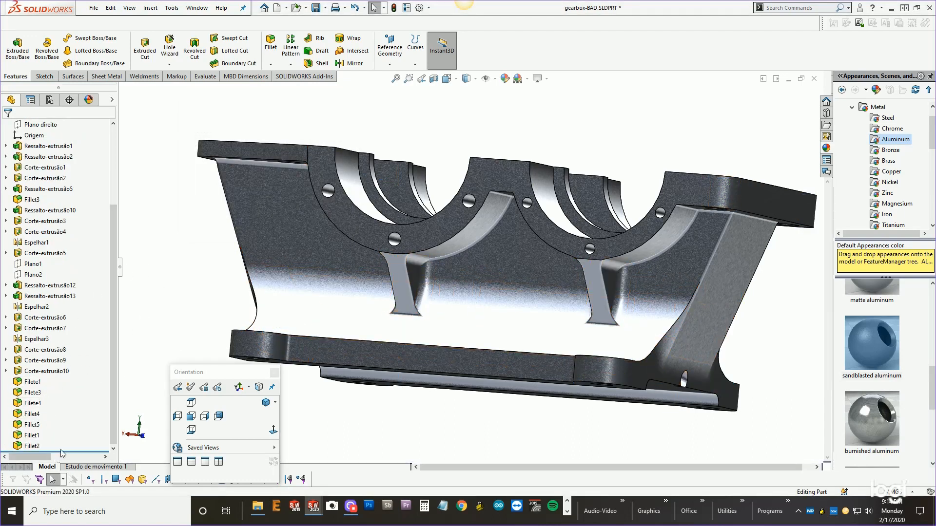
Roll the tree back above the fillet features and delete Fillet3.
left_click_drag(68, 449, 65, 377)
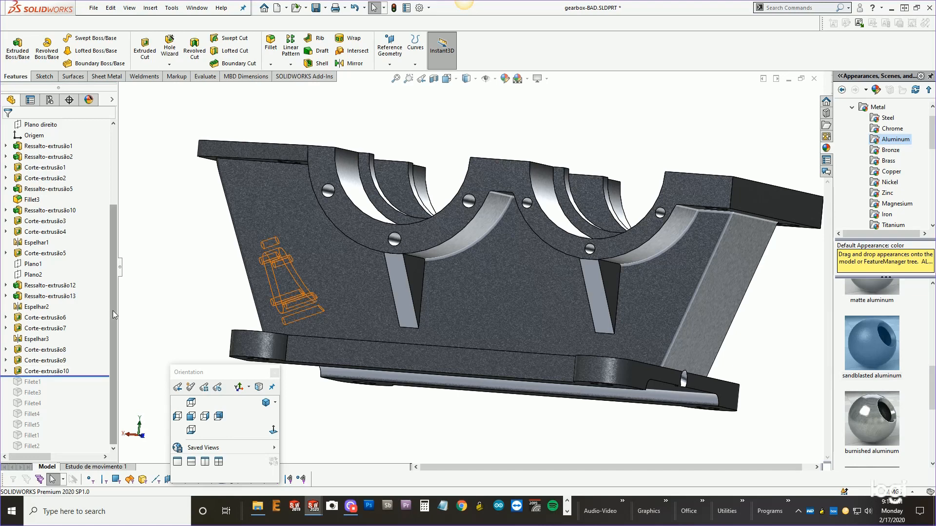
scroll(113, 294, "up", 1)
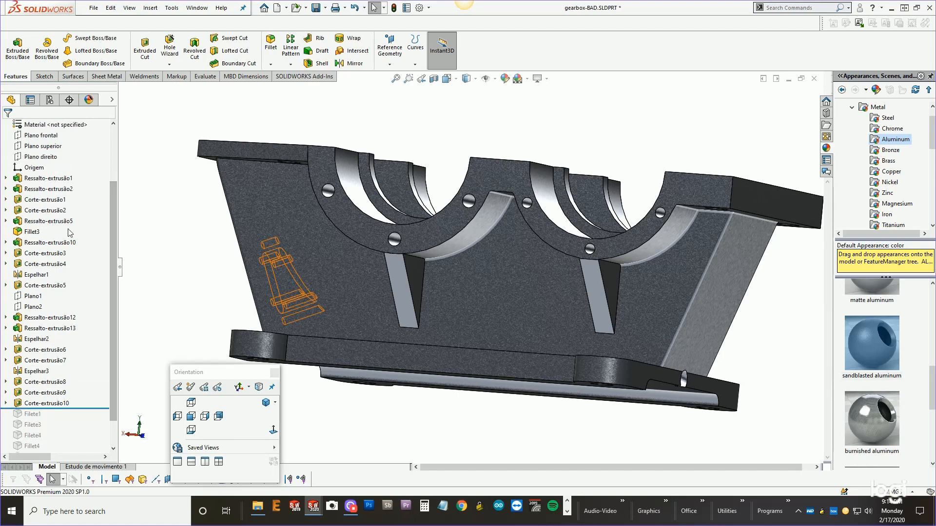
left_click(32, 232)
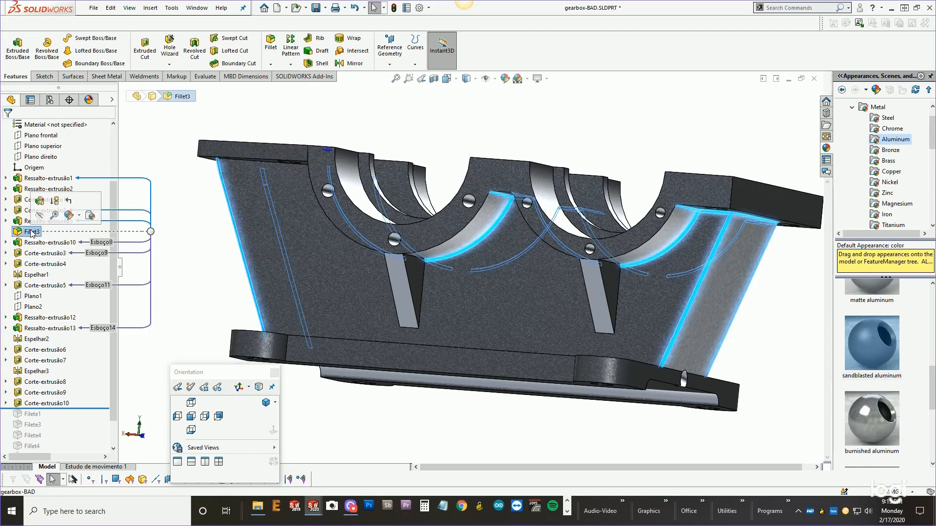
key("Delete")
left_click(330, 123)
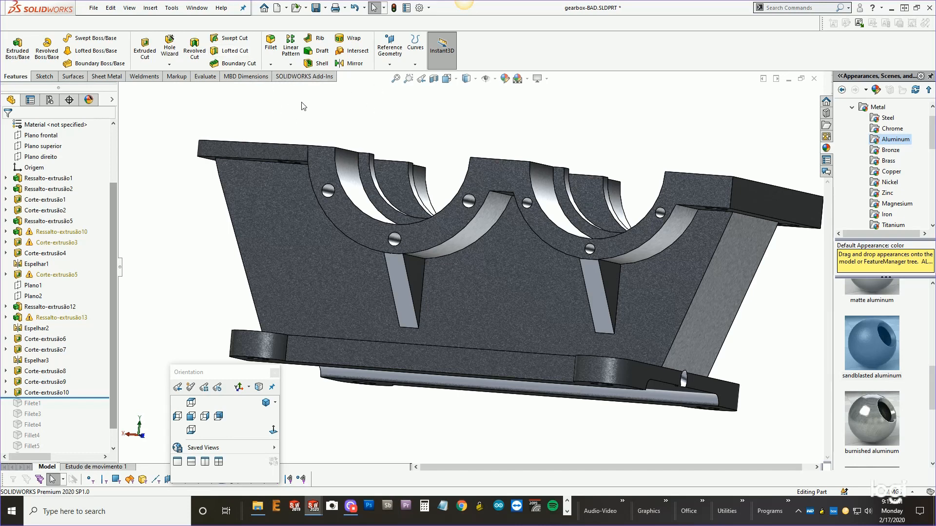
Switch to the open gearbox-GOOD.SLDPRT document.
left_click(196, 8)
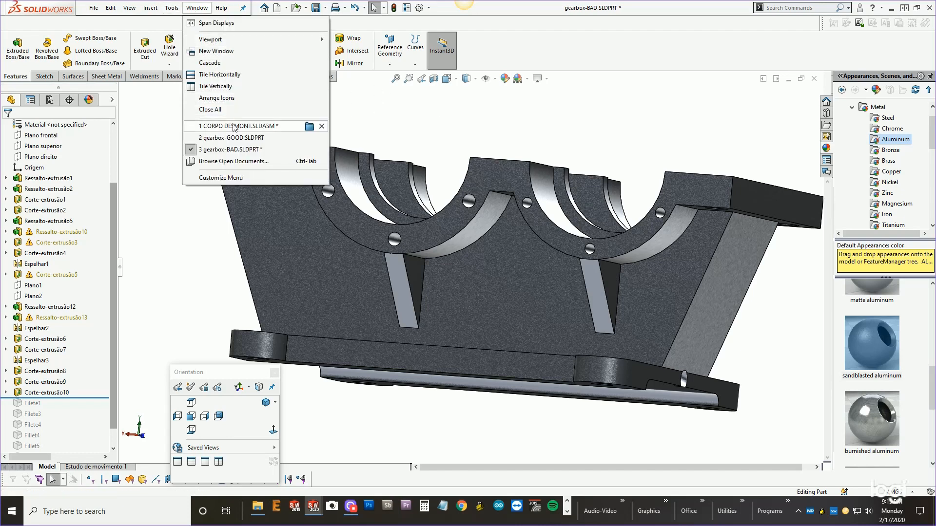
left_click(250, 138)
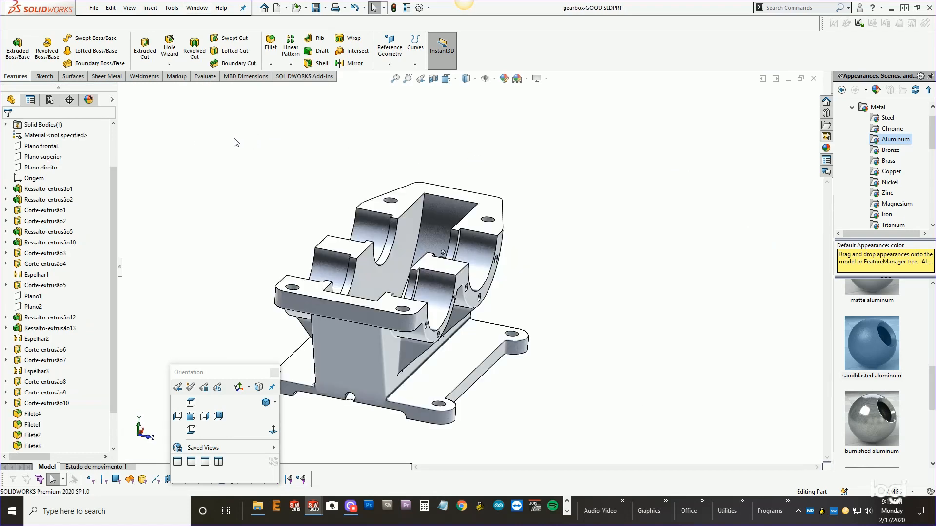
scroll(116, 310, "down", 2)
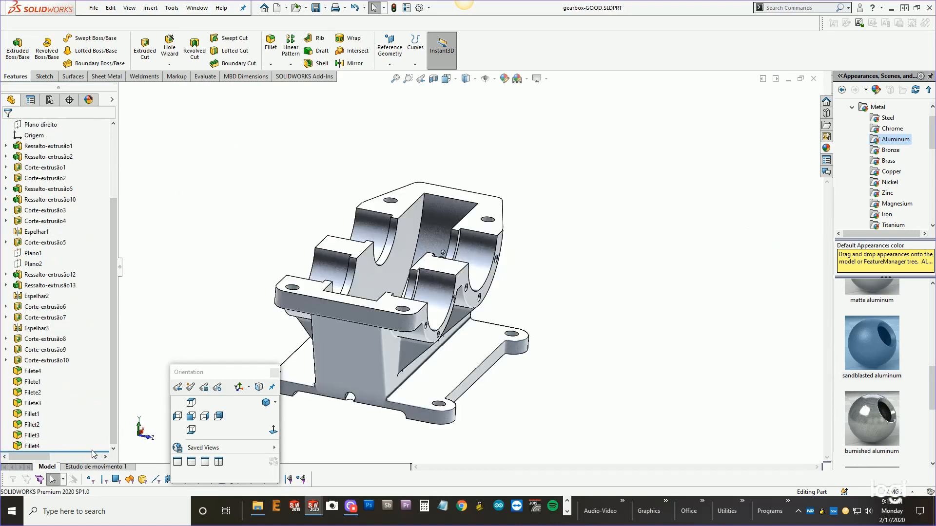
Roll the gearbox-GOOD tree back above its fillet features and forward to the end again.
left_click_drag(94, 451, 81, 367)
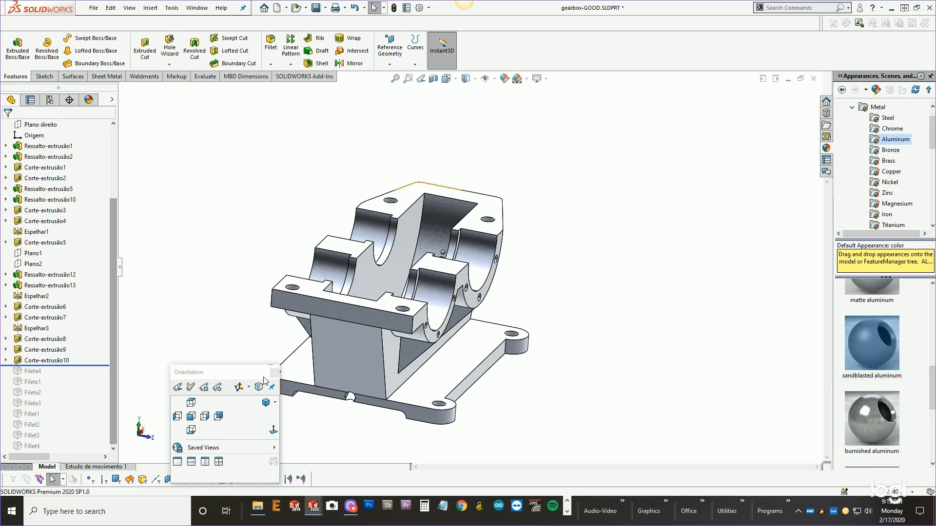
left_click_drag(251, 378, 184, 419)
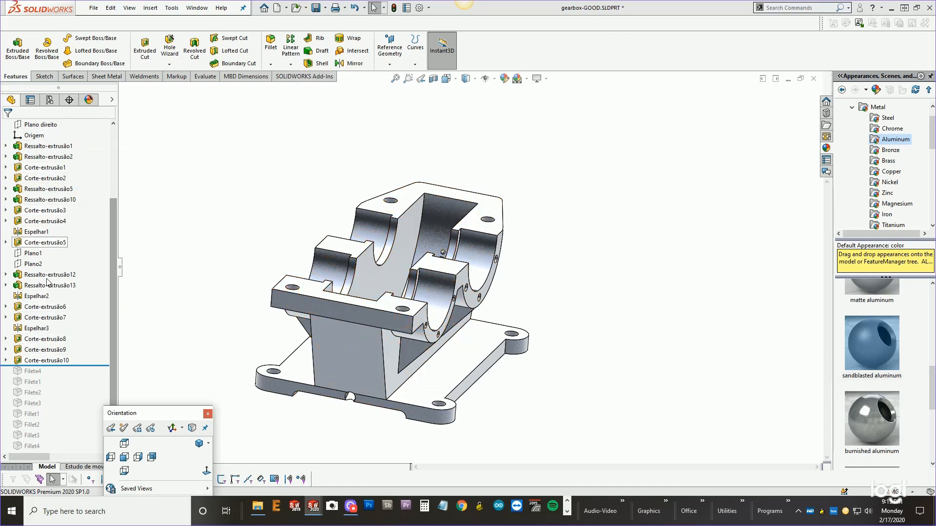
left_click_drag(84, 366, 81, 459)
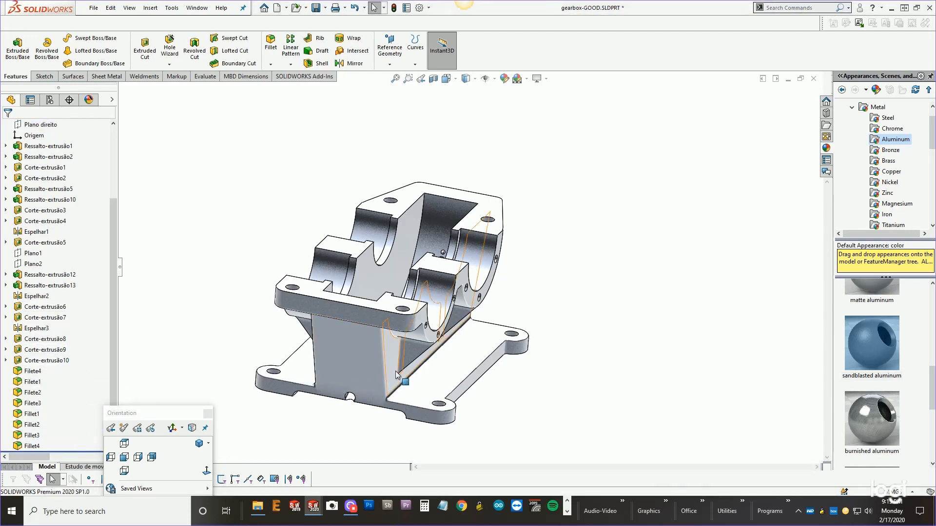
Select the fillet at the housing's inside corner and roll the tree back to just above Fillet2.
middle_click_drag(533, 359, 435, 212)
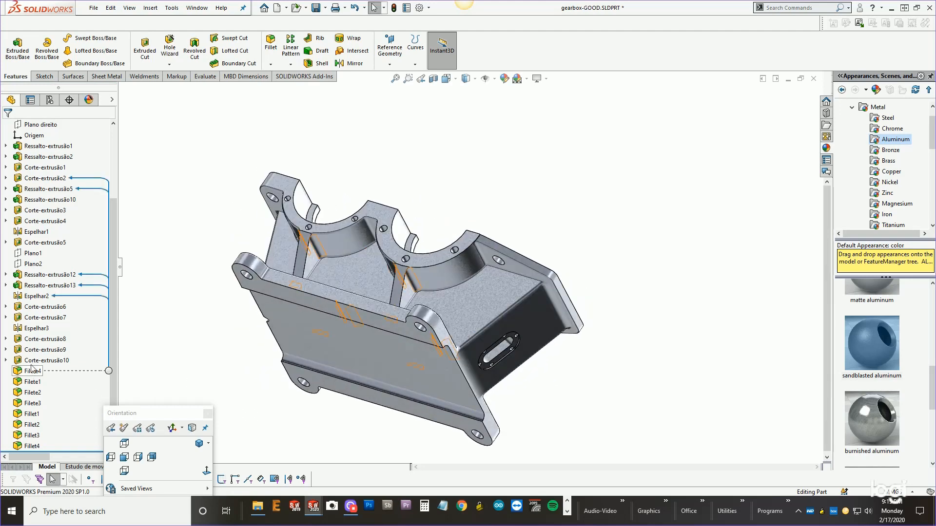
scroll(413, 292, "down", 5)
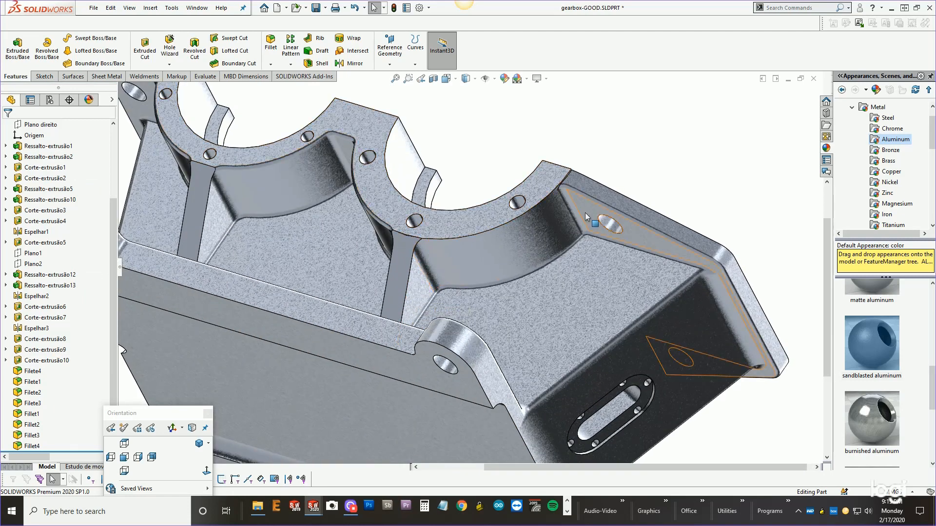
scroll(575, 214, "down", 6)
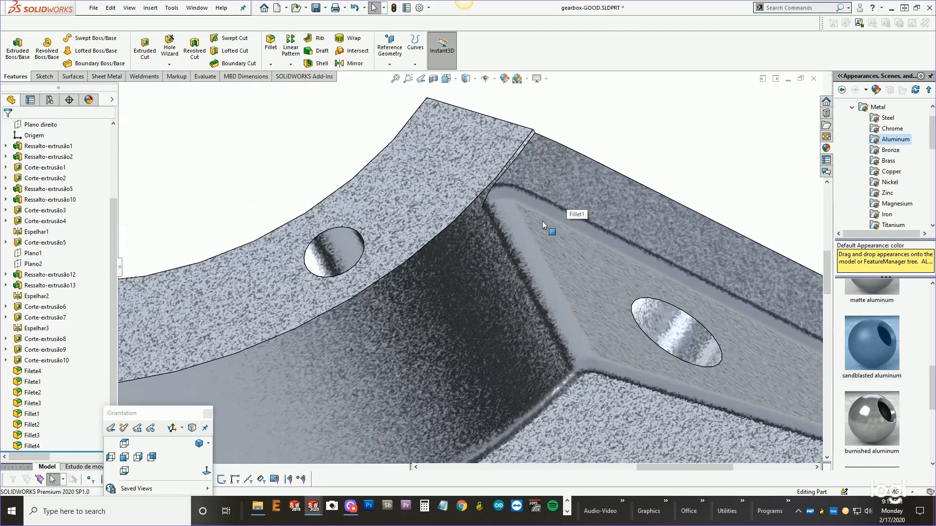
scroll(542, 220, "down", 3)
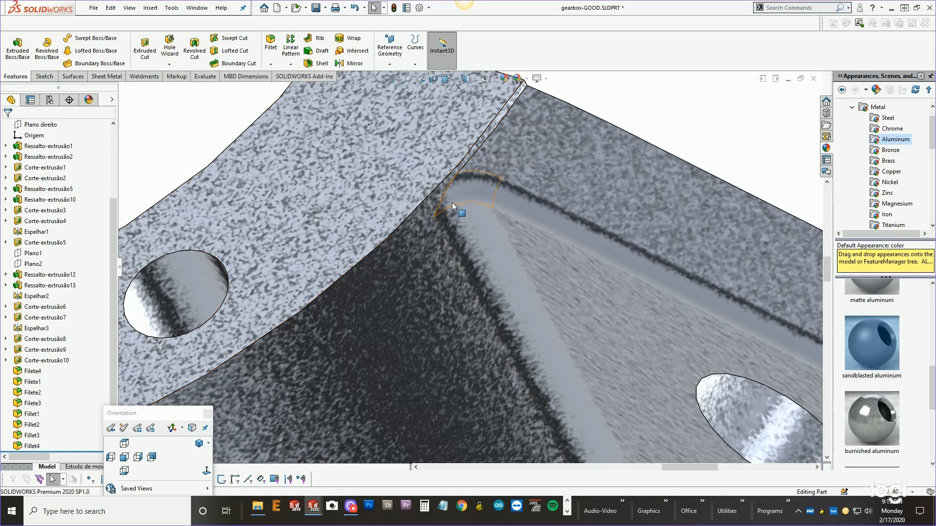
left_click(462, 188)
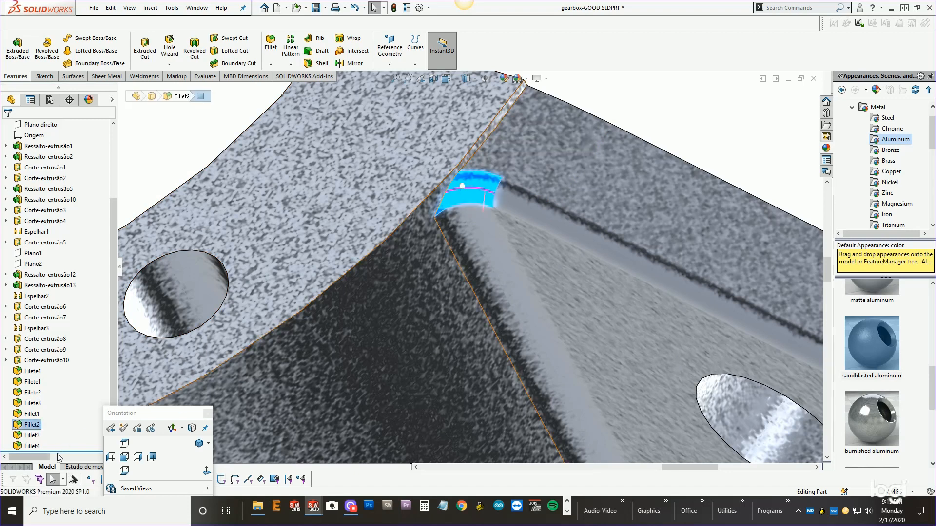
left_click_drag(62, 450, 58, 419)
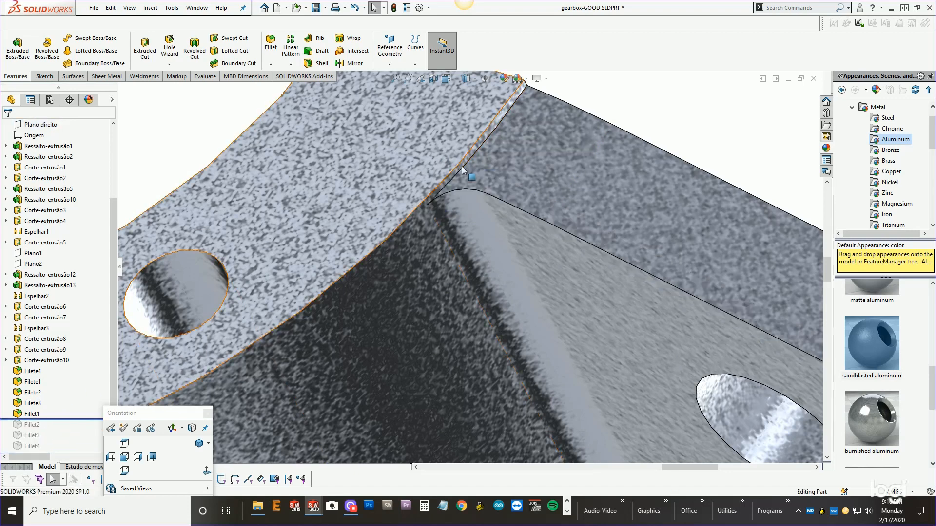
Add a 2 mm fillet to the exposed corner edge and roll the tree forward to the end.
left_click(464, 170)
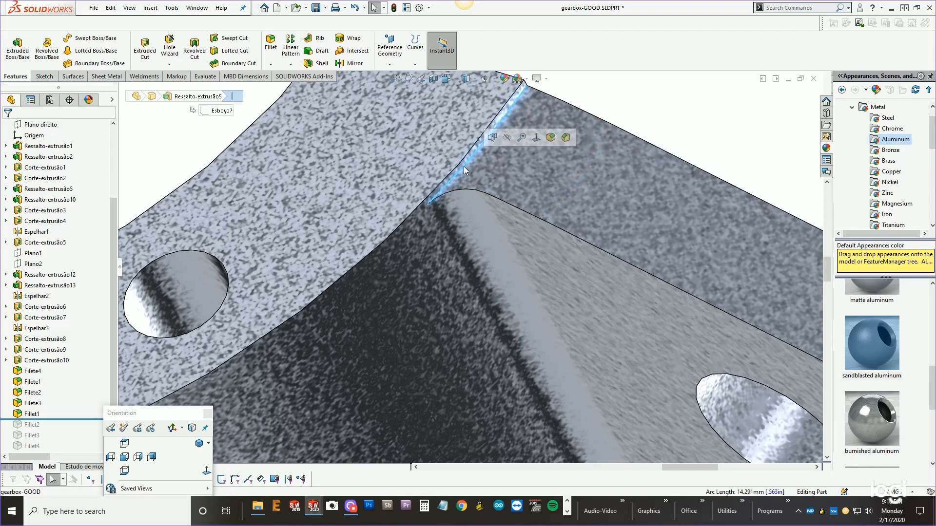
left_click(271, 43)
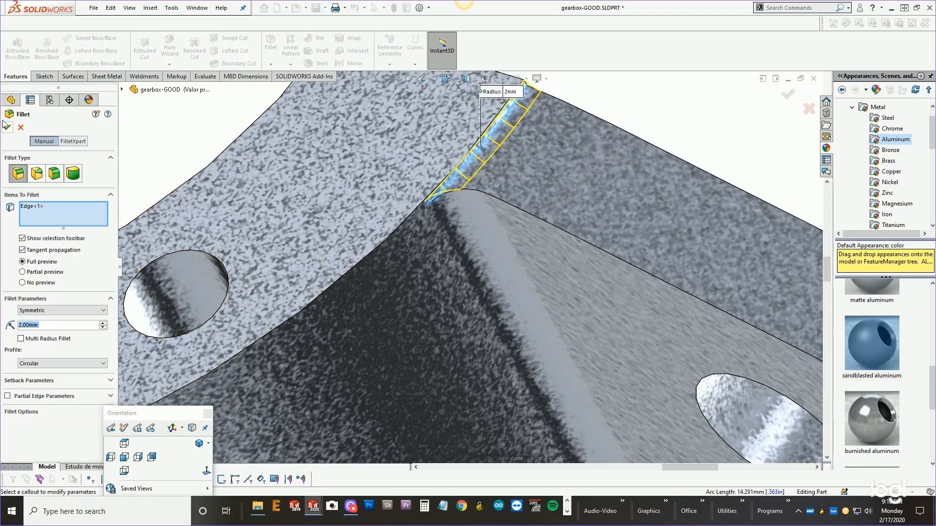
left_click(4, 129)
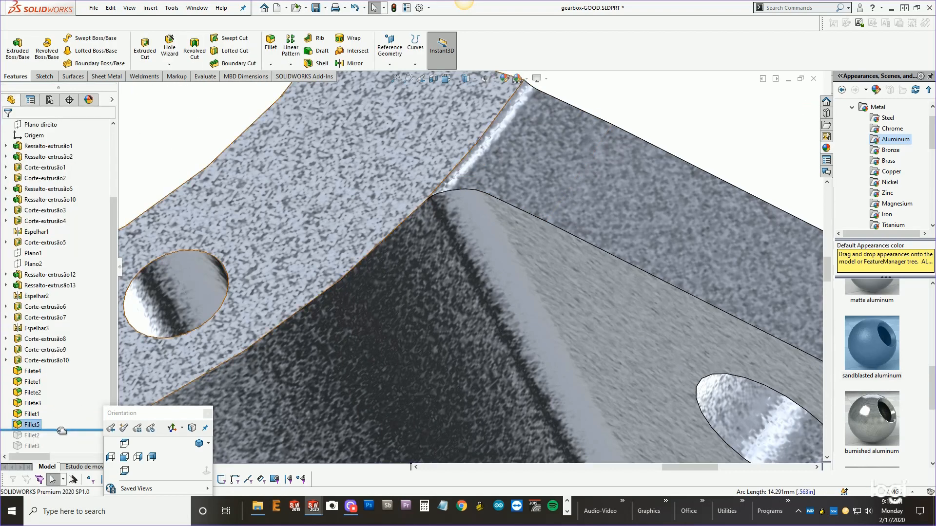
left_click_drag(62, 430, 54, 451)
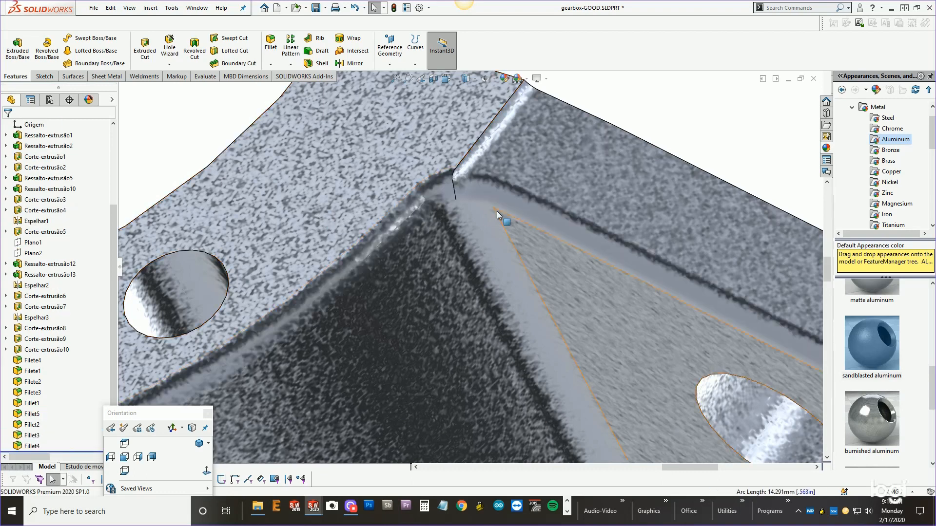
scroll(492, 240, "up", 2)
scroll(491, 242, "up", 1)
scroll(484, 235, "up", 1)
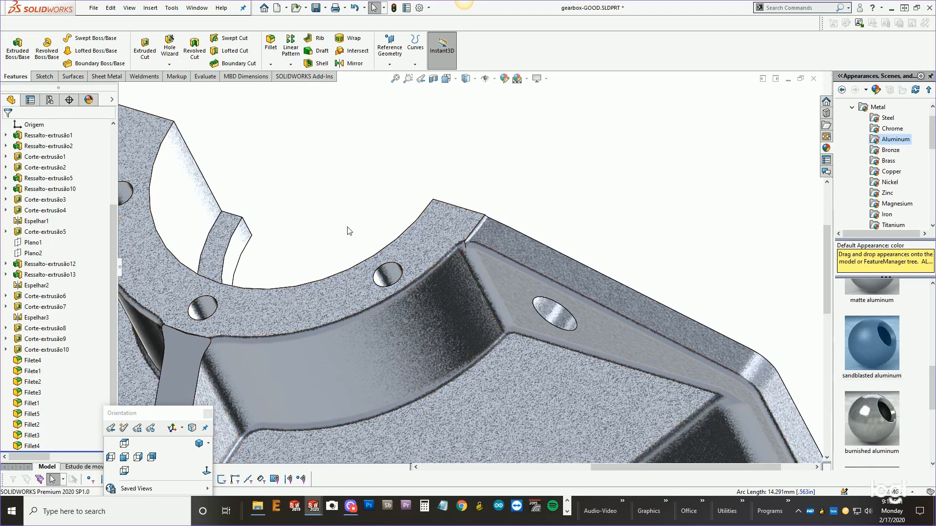
scroll(349, 232, "up", 4)
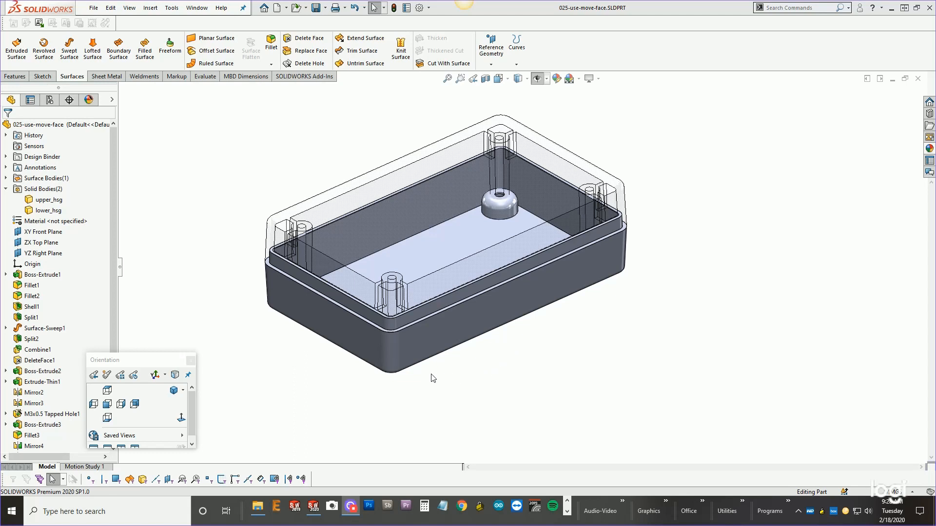
Make the upper housing body opaque and show a section view cut on the XY Front Plane.
middle_click_drag(302, 397, 278, 403)
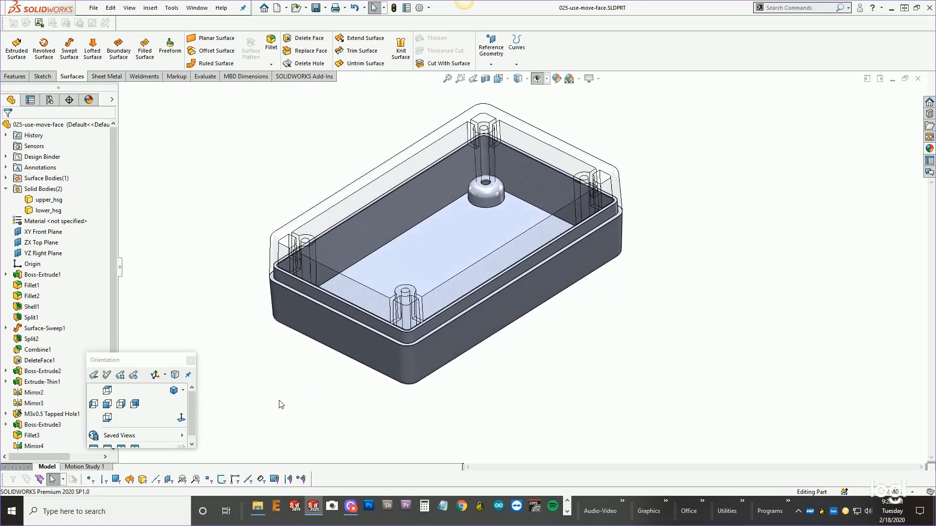
left_click_drag(167, 360, 109, 364)
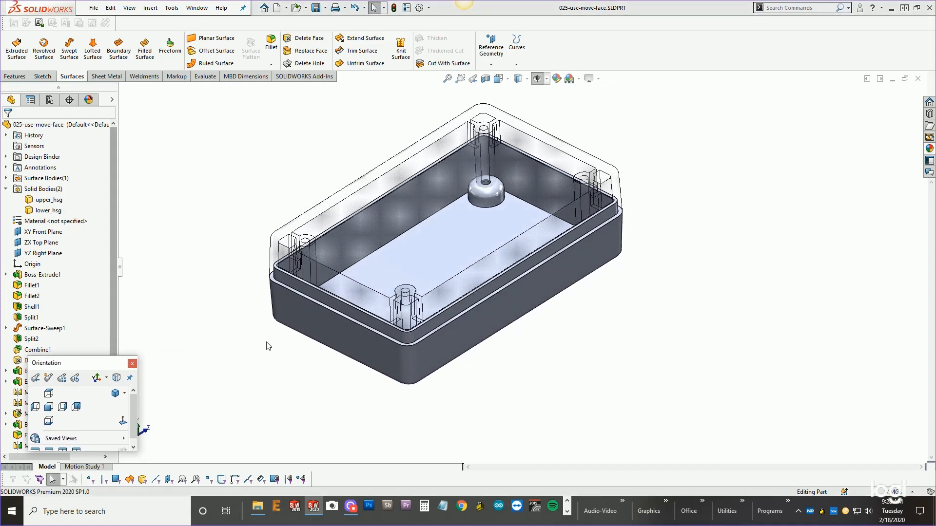
scroll(449, 291, "down", 2)
mouse_move(476, 278)
middle_mouse_down()
mouse_move(479, 255)
mouse_move(456, 291)
mouse_move(462, 282)
middle_mouse_up()
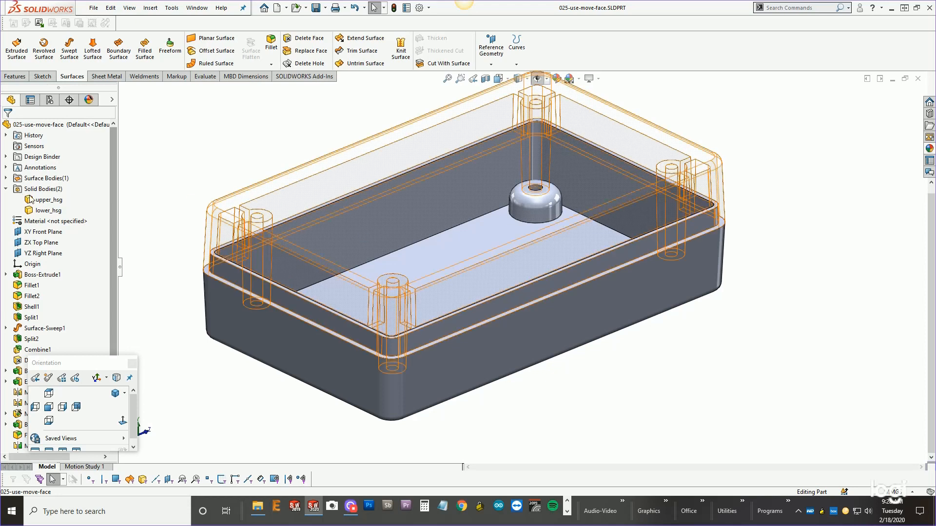
left_click(112, 101)
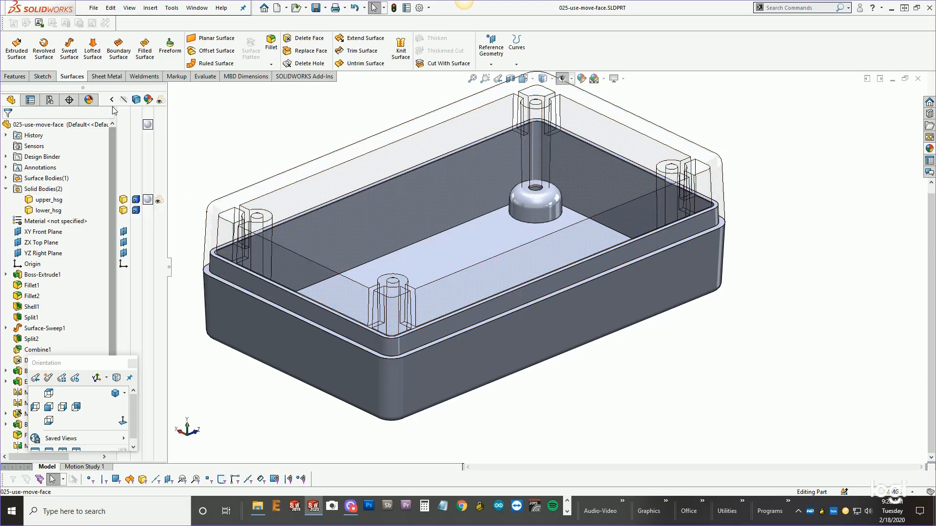
left_click(160, 201)
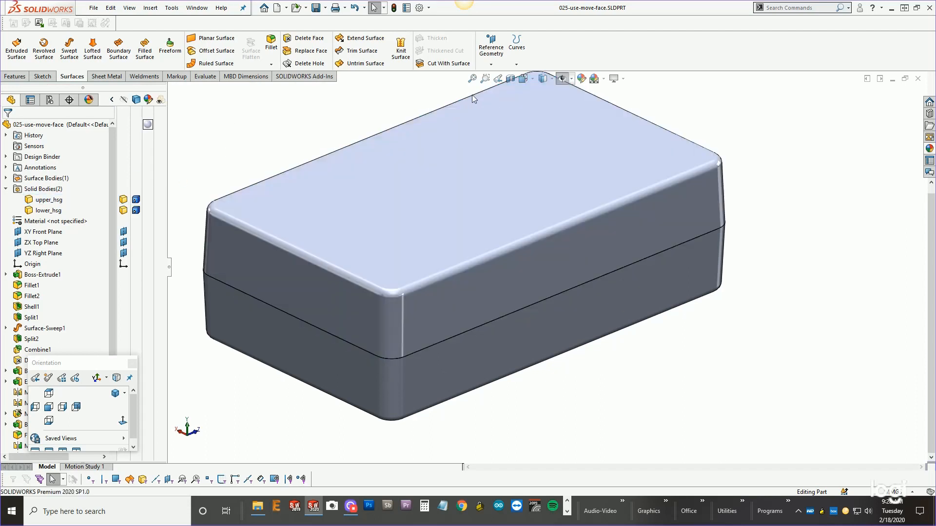
left_click(511, 79)
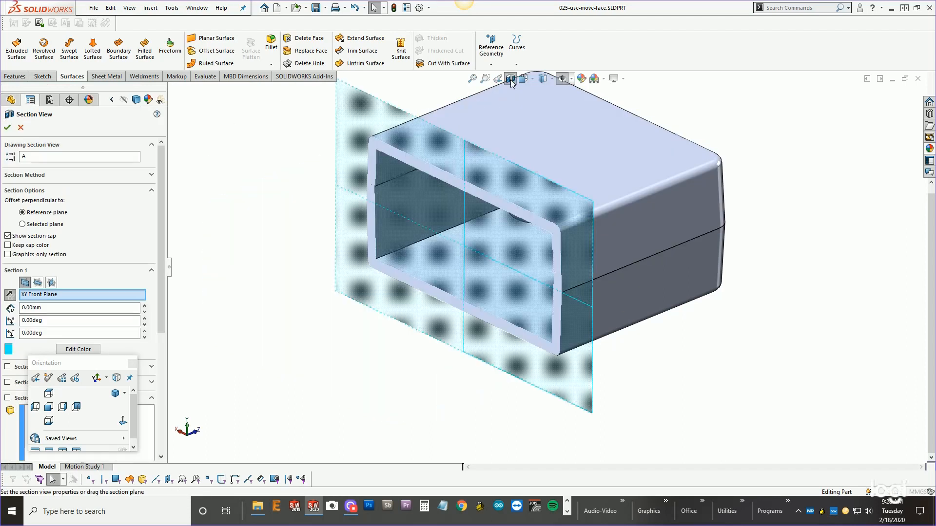
left_click(7, 127)
Offset the lower housing's lip face 0.75 mm in the flipped direction with Move Face.
scroll(571, 282, "down", 10)
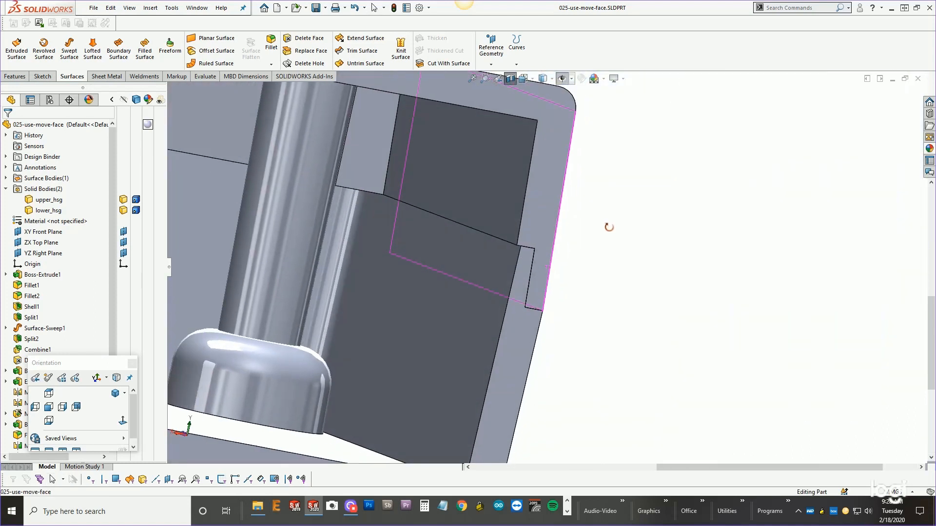
middle_click_drag(609, 227, 569, 264)
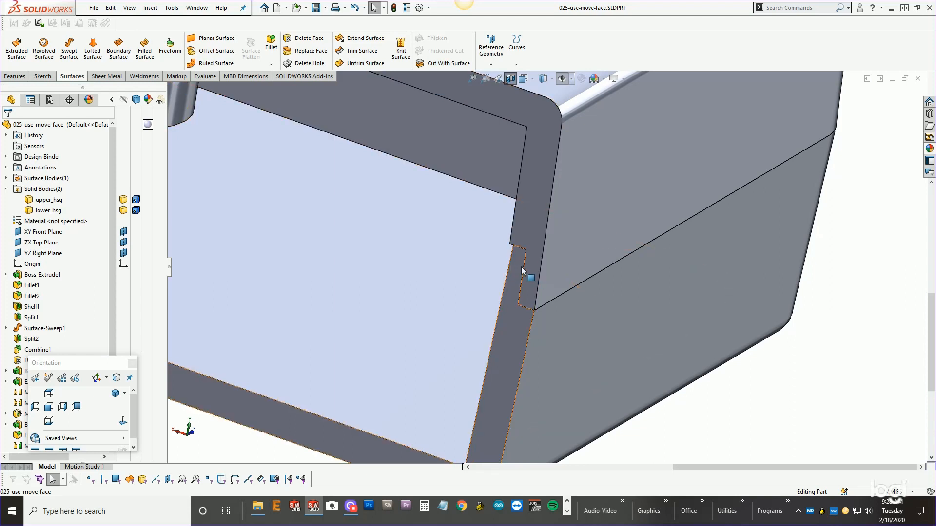
middle_click_drag(559, 282, 561, 263)
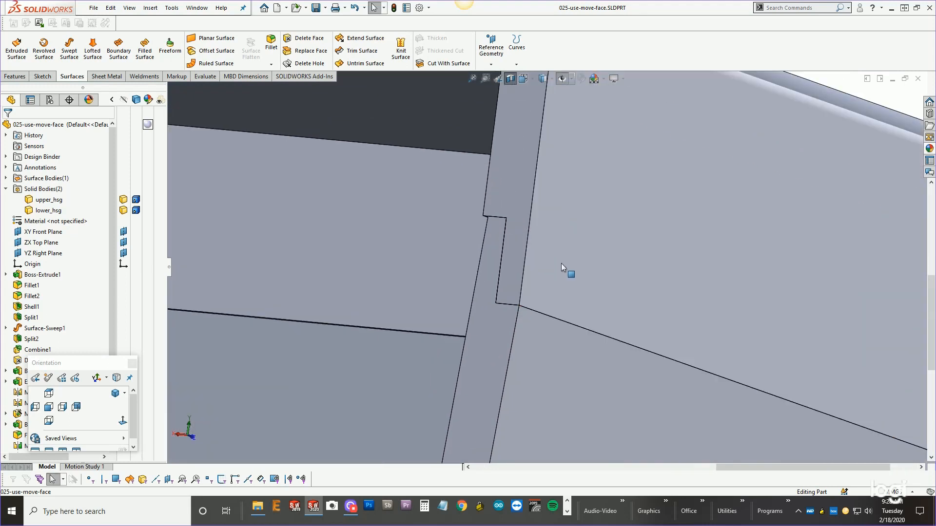
right_click(524, 312)
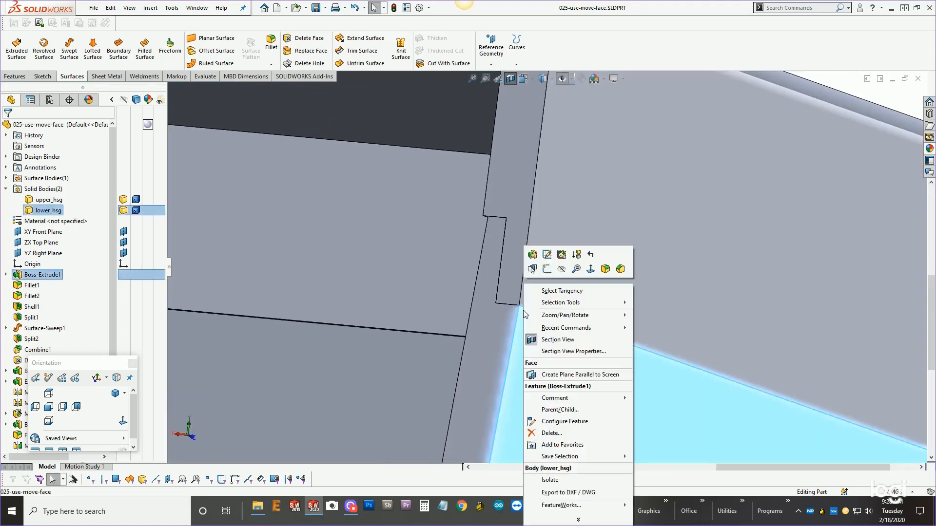
left_click(532, 269)
left_click(552, 288)
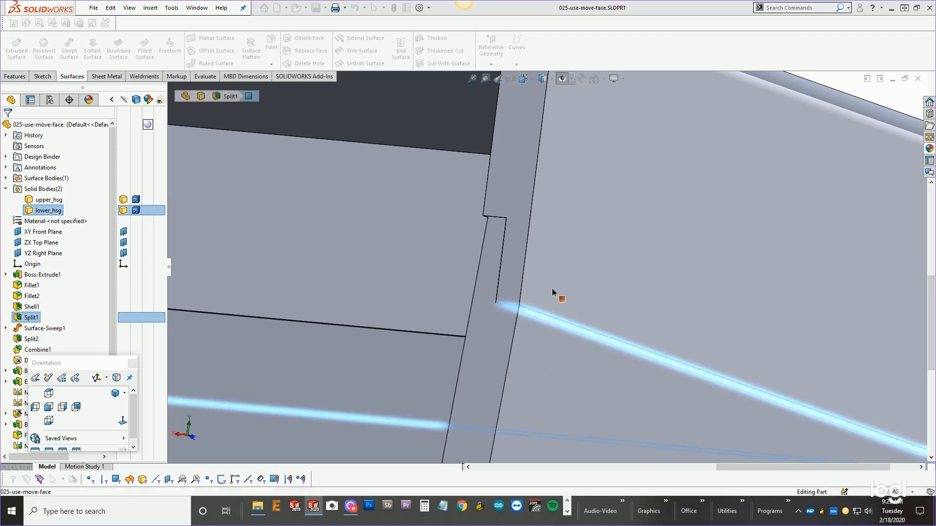
scroll(548, 289, "up", 5)
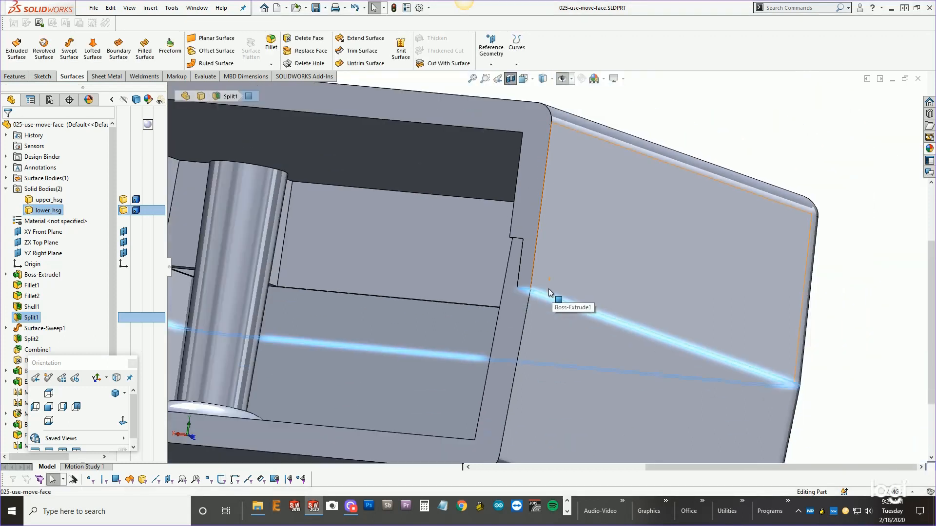
key("s")
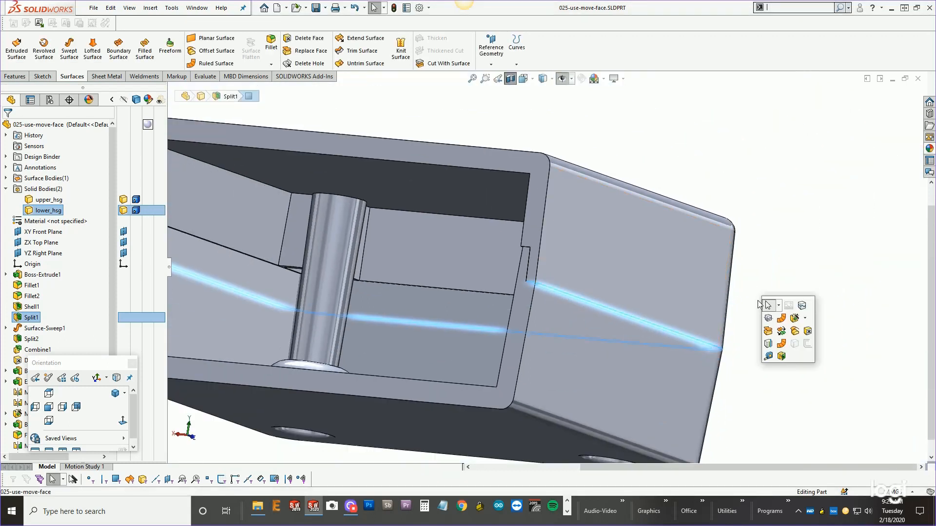
left_click(782, 356)
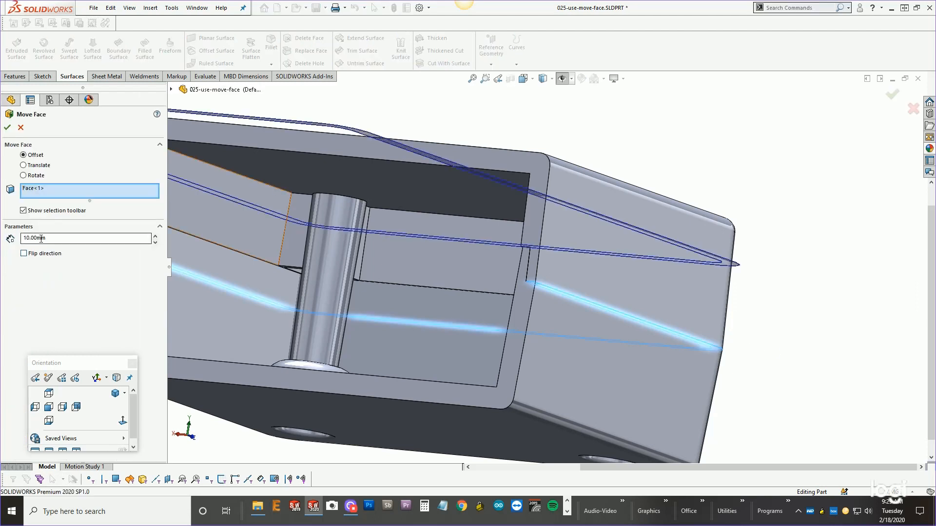
double_click(41, 239)
type(".75")
key("Return")
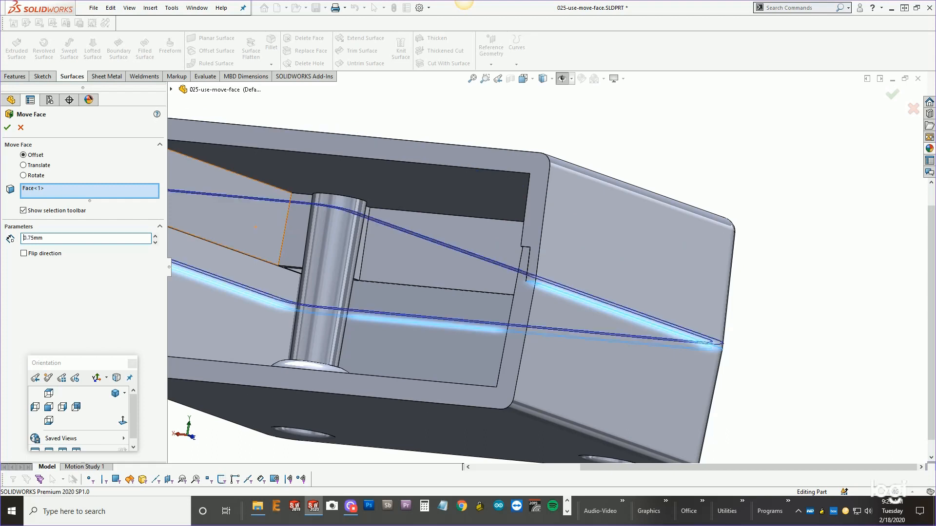
scroll(548, 293, "down", 5)
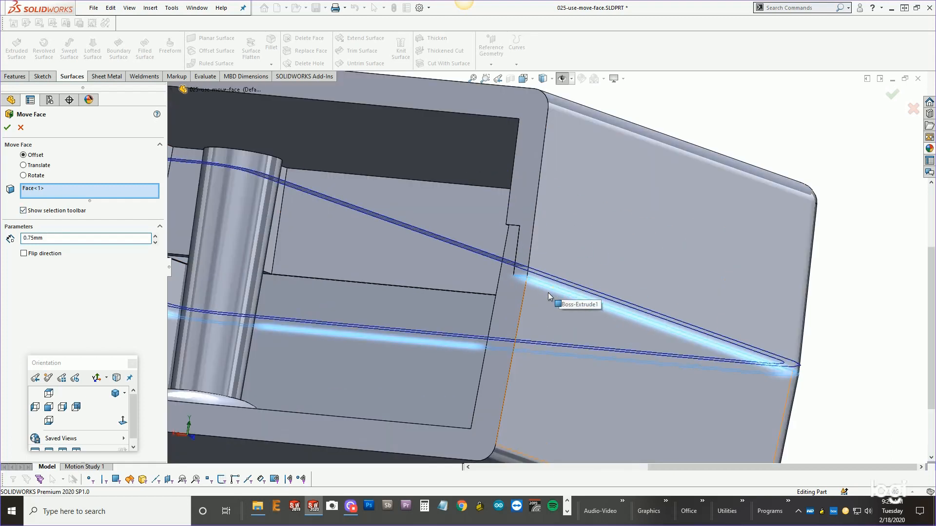
scroll(522, 282, "down", 2)
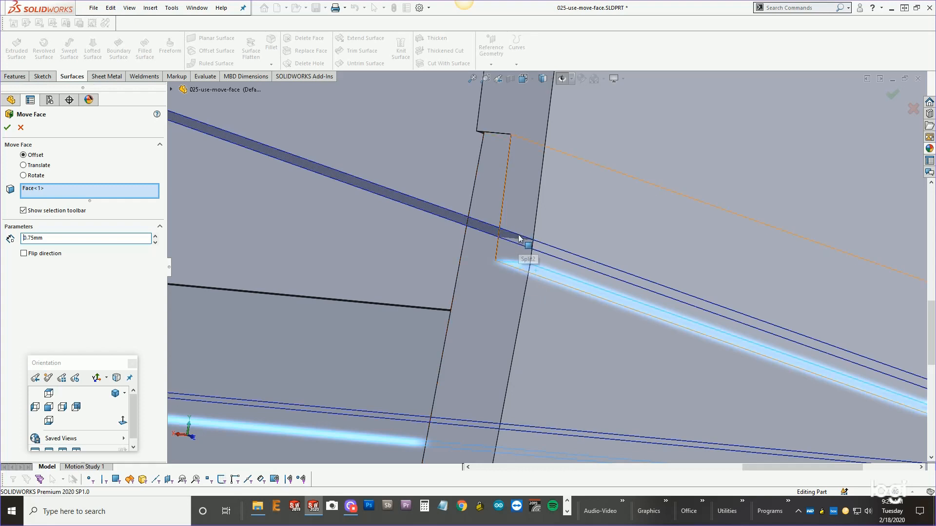
left_click(23, 253)
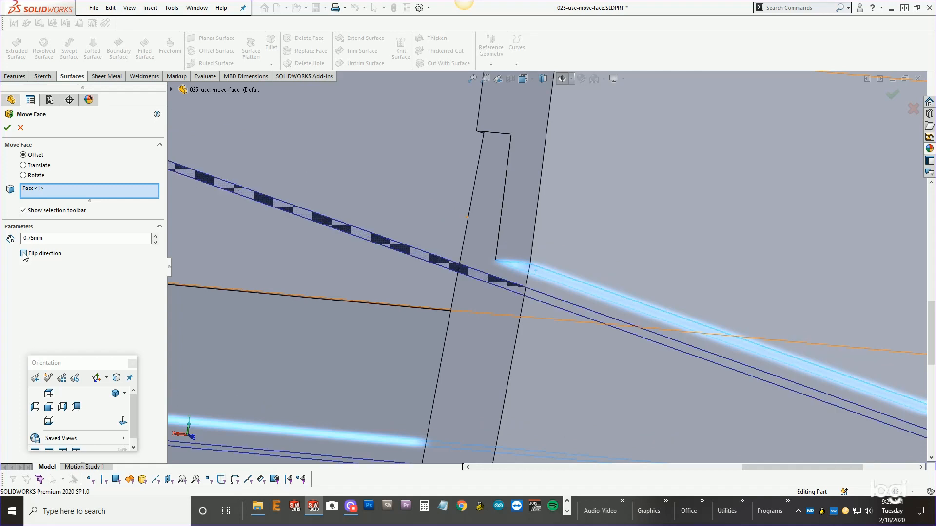
left_click(7, 127)
Inspect the clearance between the upper and lower housing lips in the section.
scroll(580, 331, "up", 6)
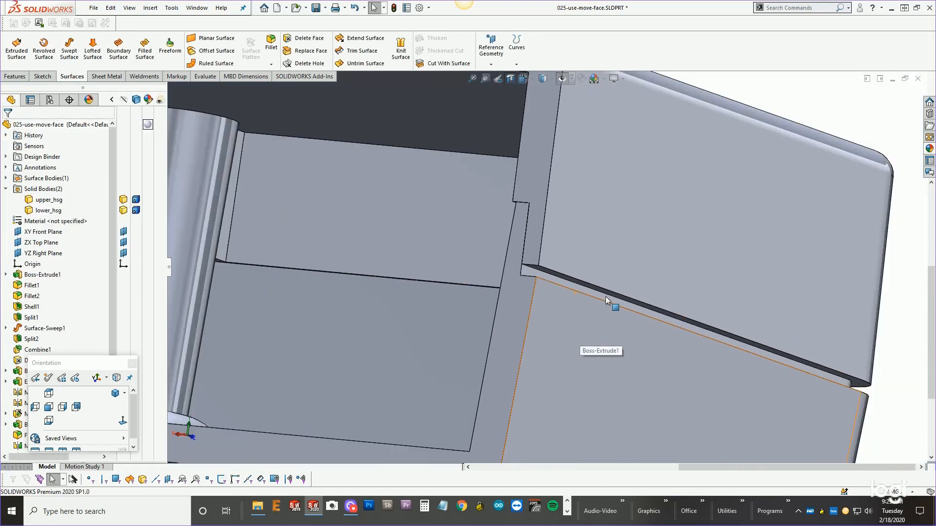
middle_click_drag(607, 277, 595, 341)
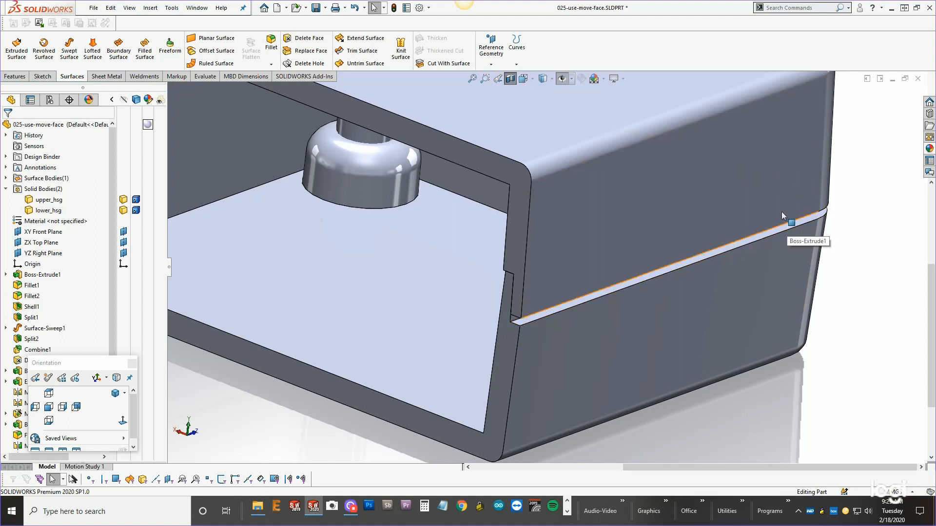
scroll(532, 316, "down", 5)
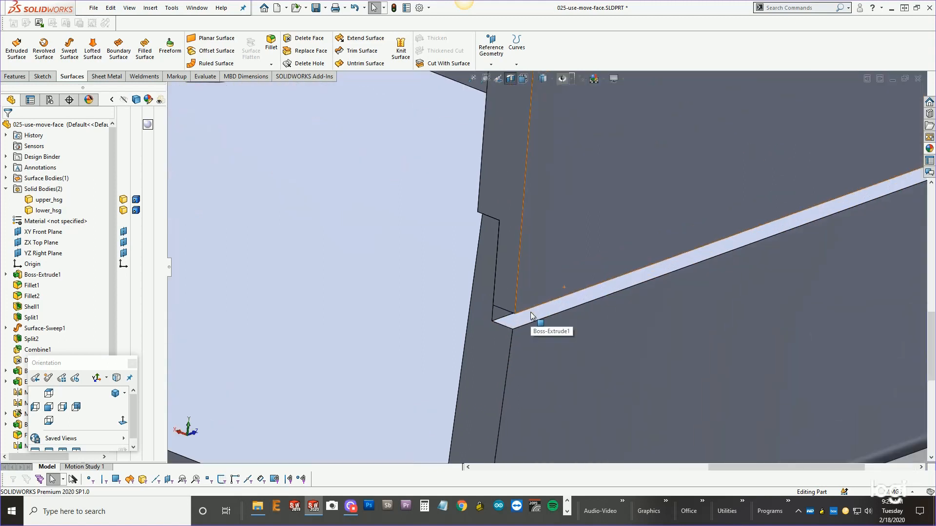
scroll(525, 268, "up", 4)
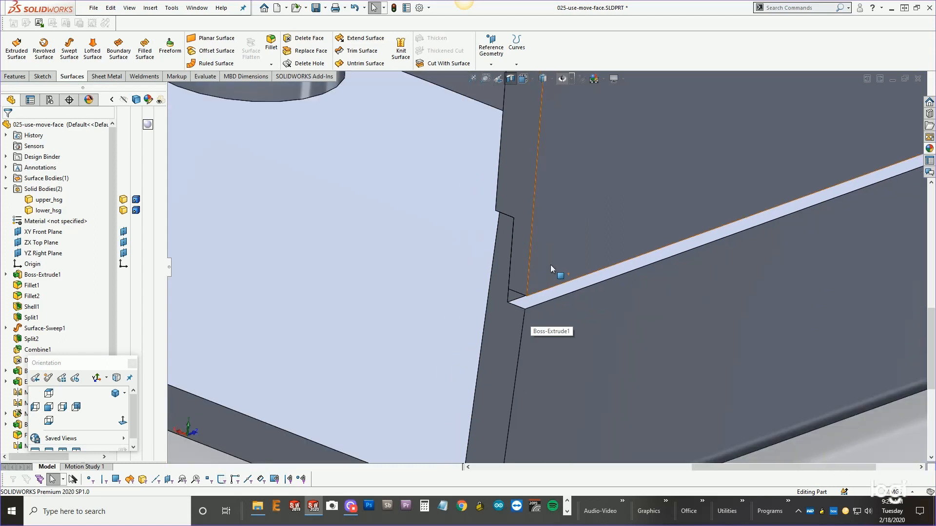
middle_click_drag(551, 262, 621, 229)
scroll(580, 244, "down", 3)
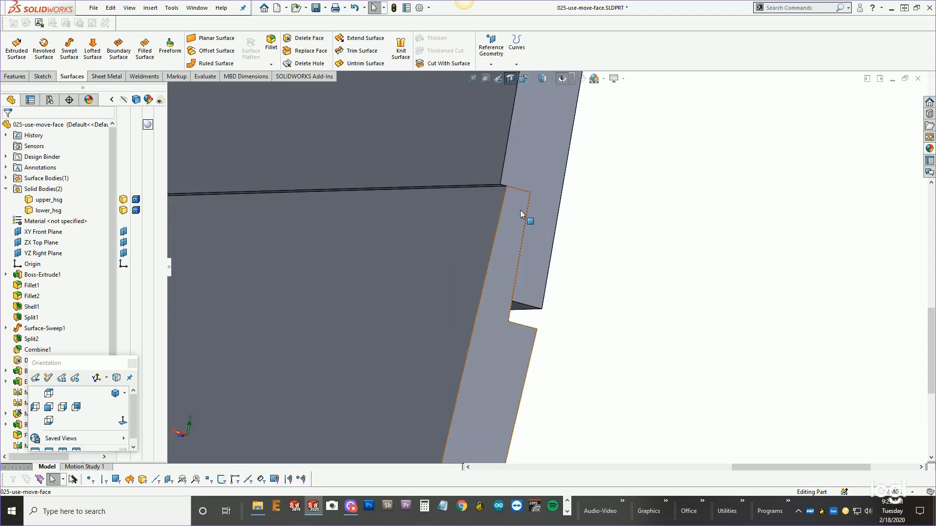
left_click(508, 259)
right_click(509, 257)
left_click(517, 261)
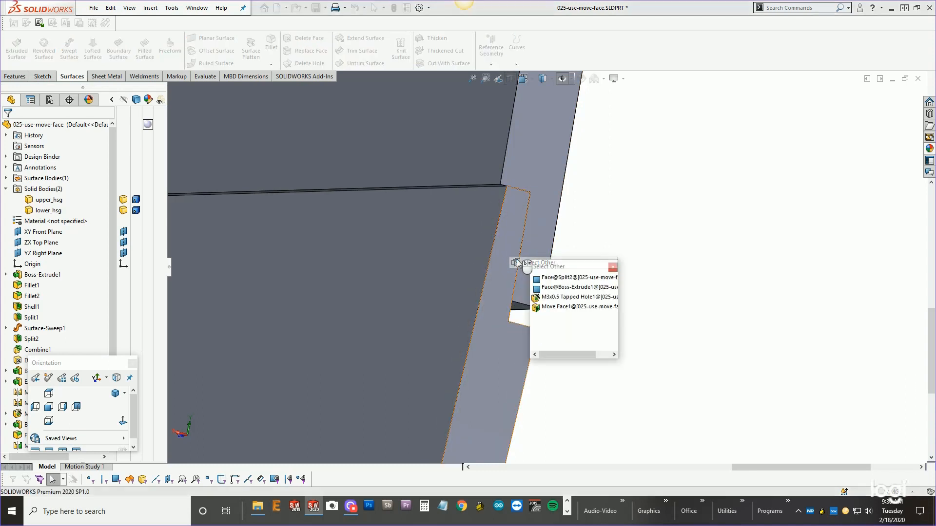
left_click(510, 260)
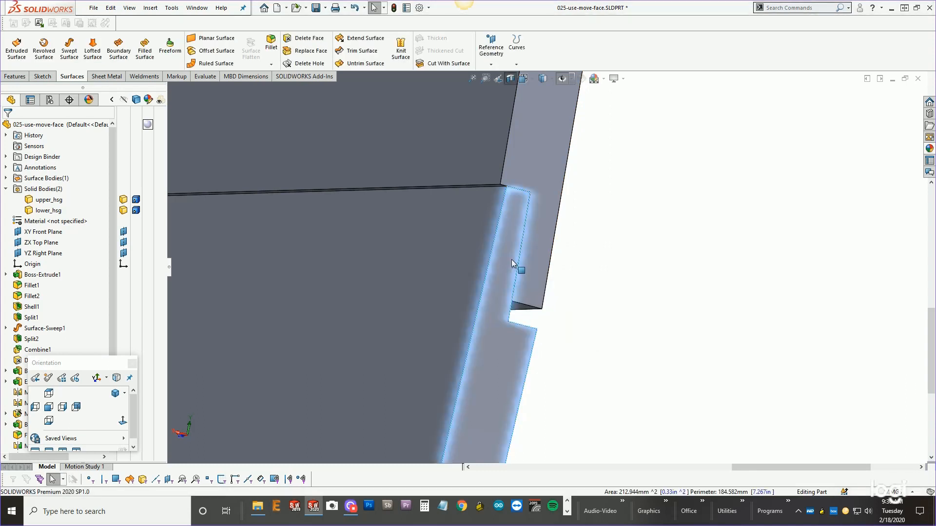
right_click(516, 266)
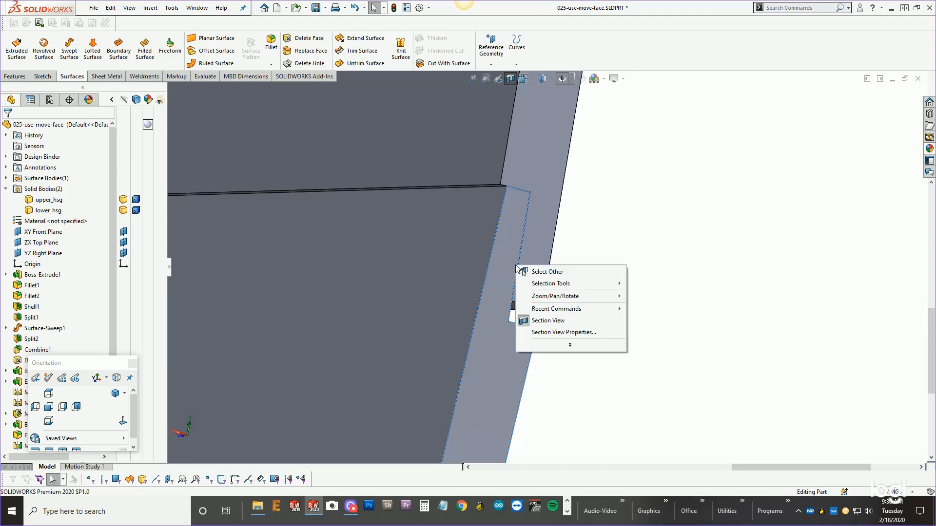
left_click(625, 251)
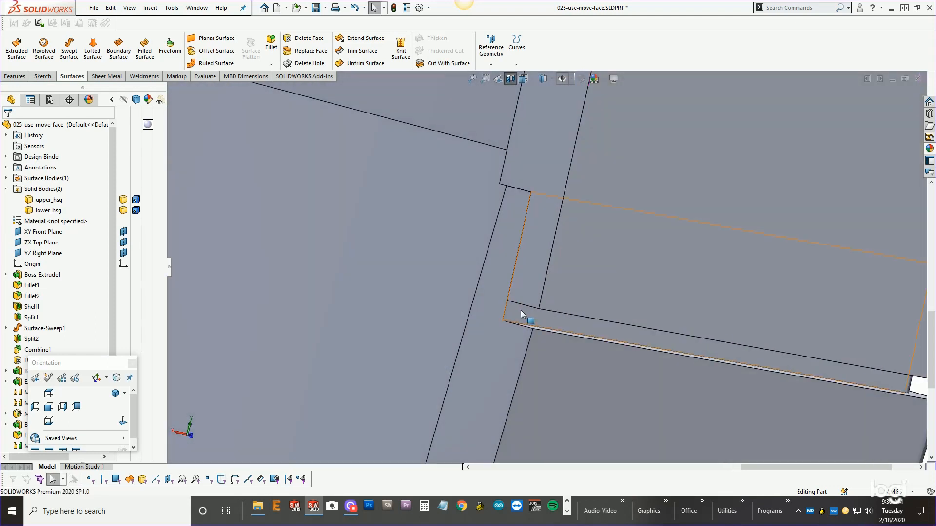
Hide the lower housing body.
right_click(521, 311)
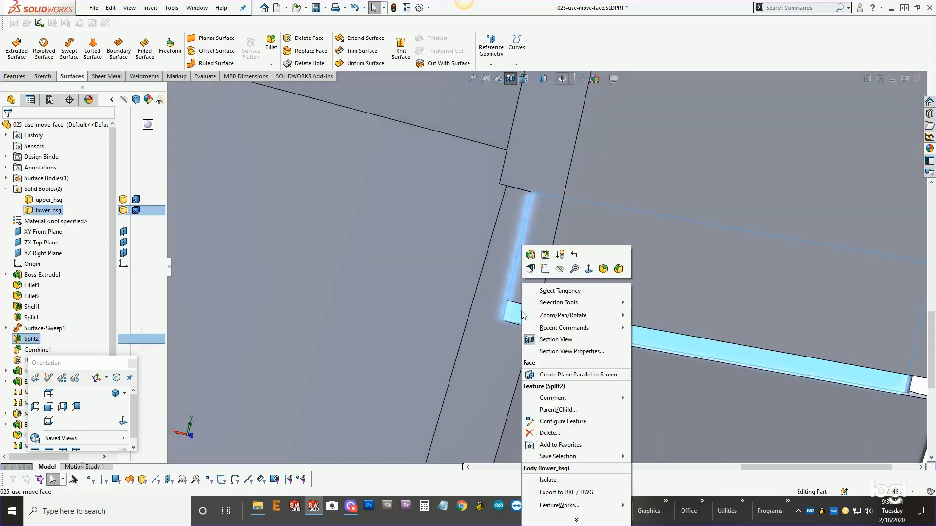
left_click(560, 269)
middle_click_drag(559, 272, 533, 256)
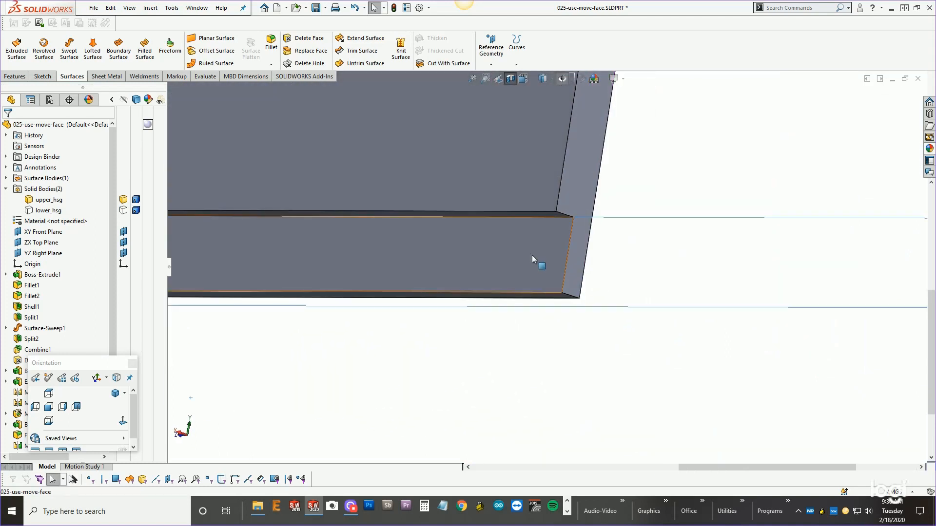
Offset the upper housing's tangent lip faces 0.12 mm in the flipped direction with Move Face.
right_click(532, 255)
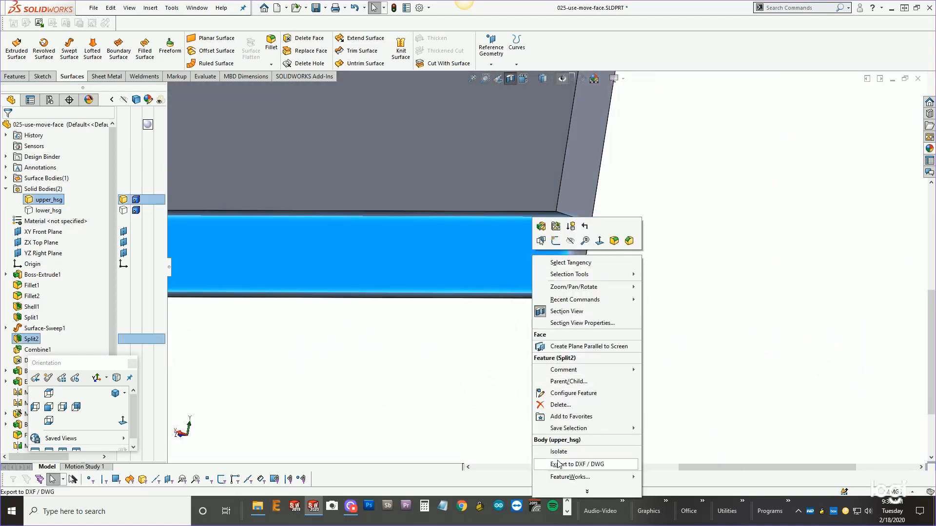
left_click(559, 264)
scroll(560, 273, "up", 5)
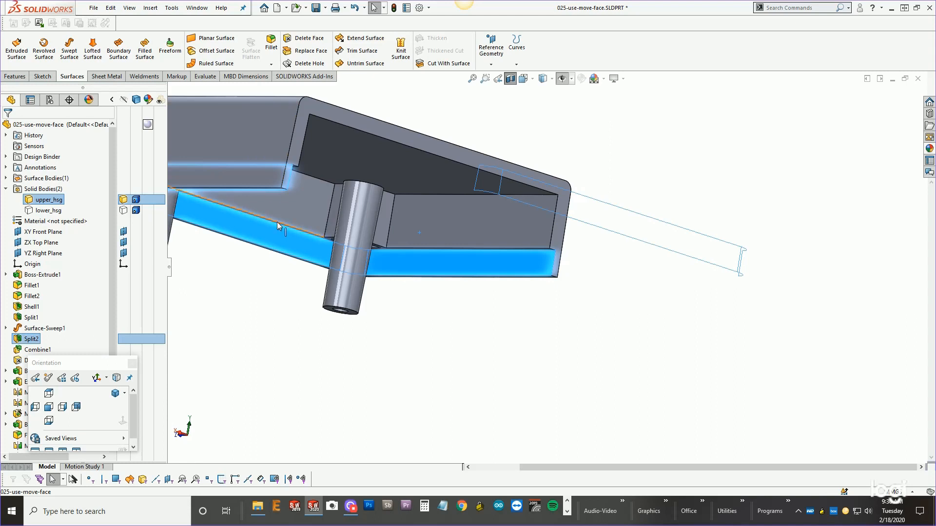
scroll(572, 258, "down", 5)
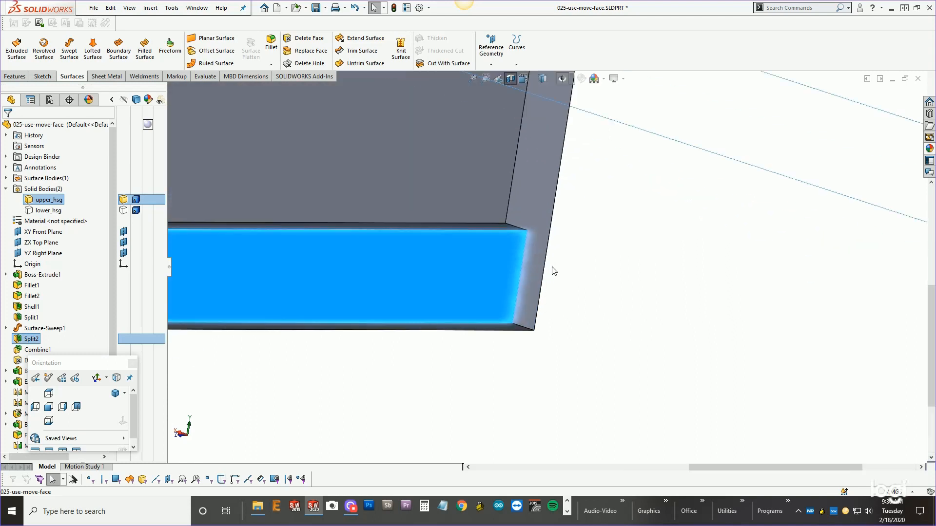
left_click(576, 333)
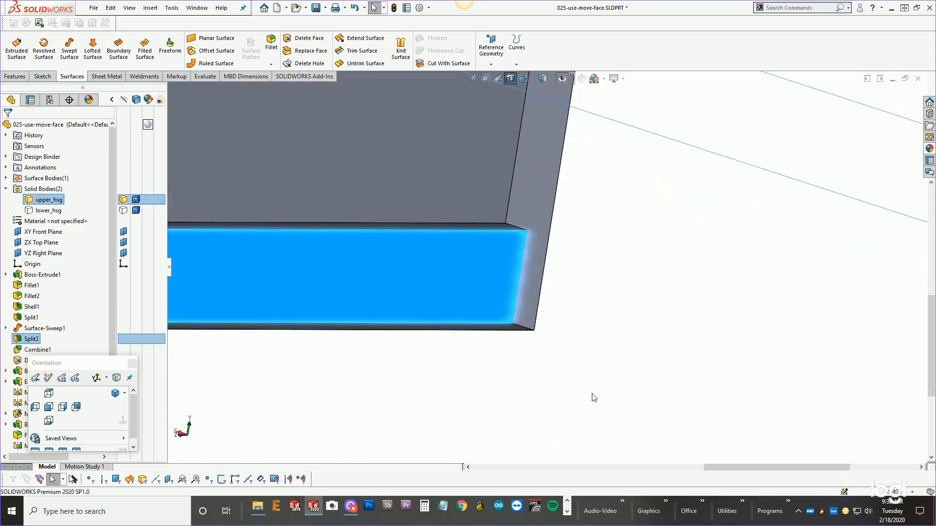
key("m")
middle_click_drag(574, 279, 543, 257)
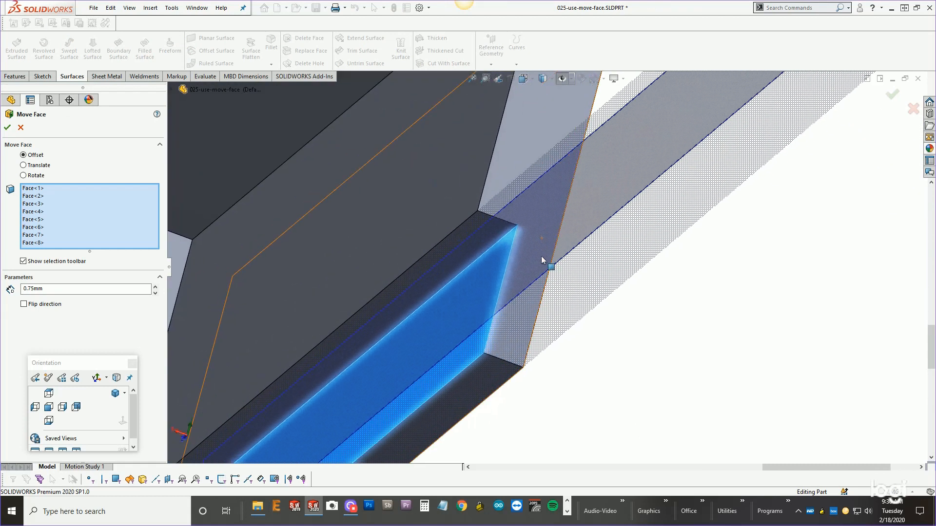
double_click(58, 289)
type(".1")
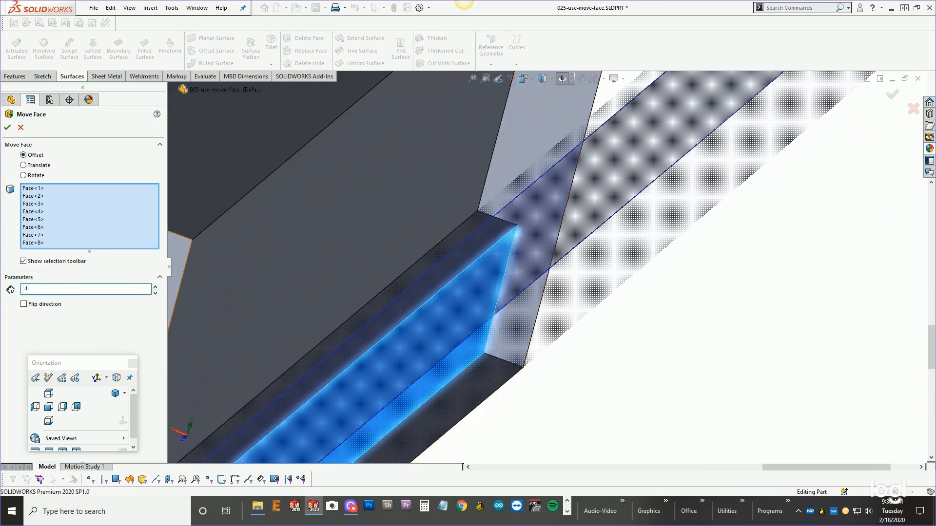
type("2")
key("Return")
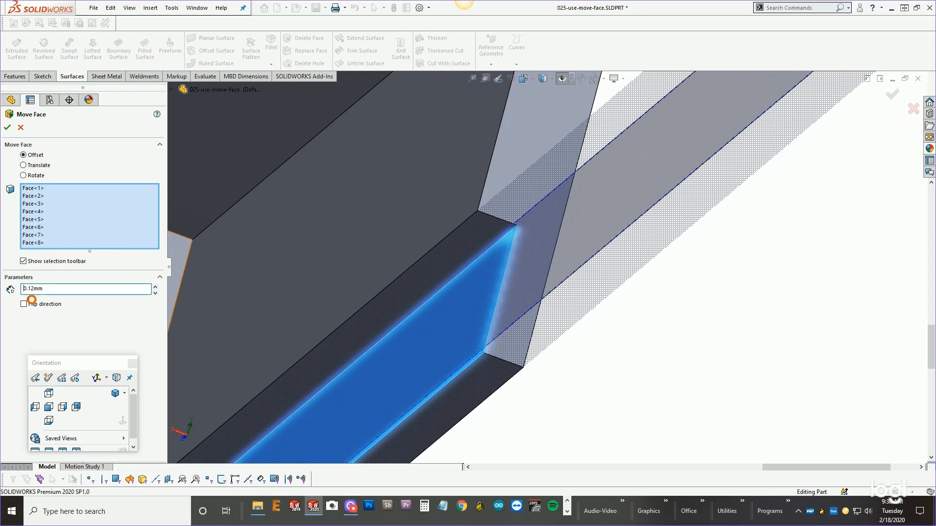
left_click(34, 305)
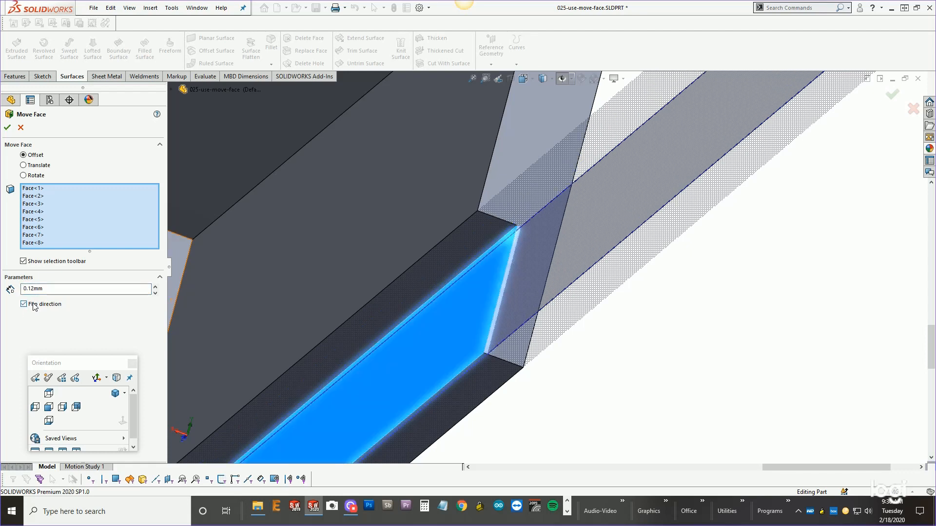
left_click(7, 128)
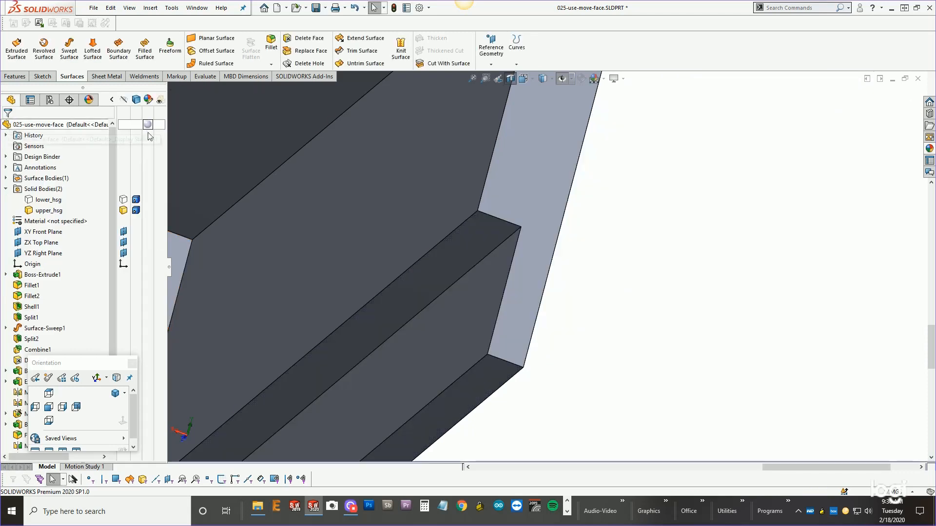
Show the lower housing body again.
left_click(54, 204)
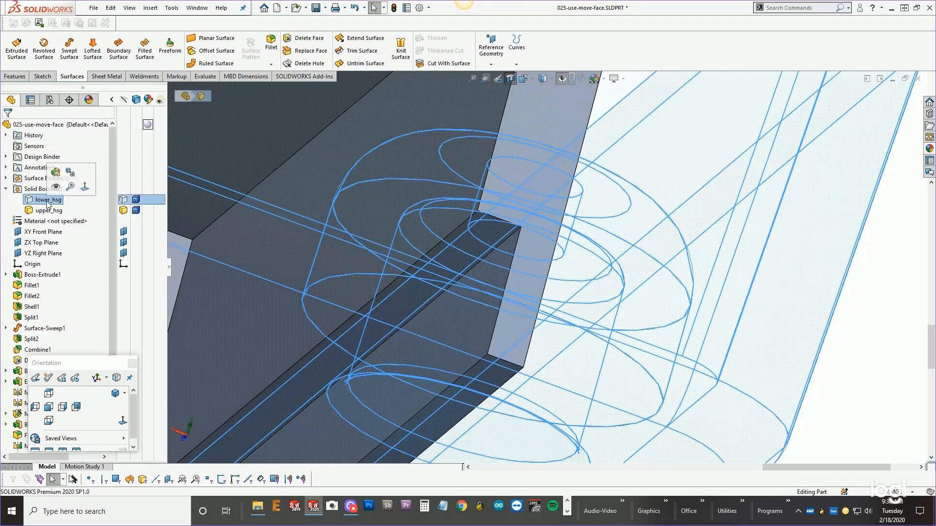
left_click(69, 185)
scroll(676, 198, "up", 1)
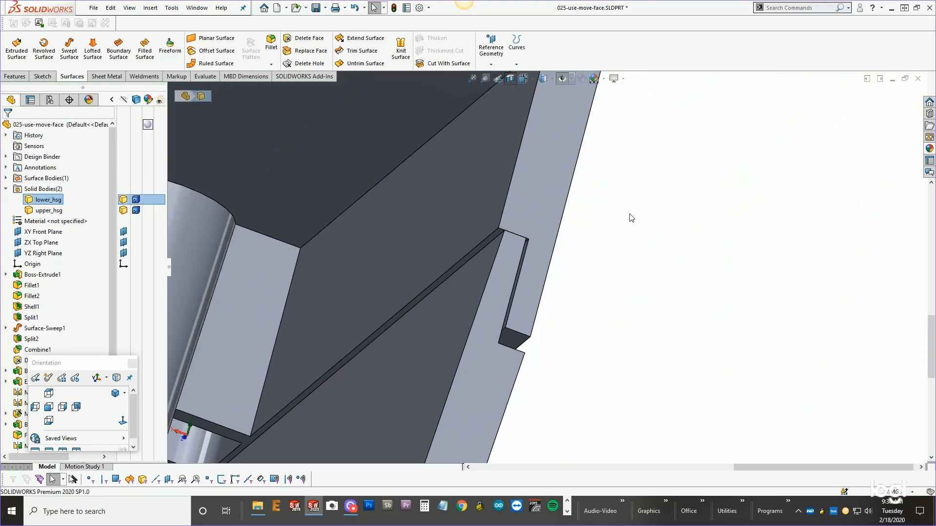
Rename the Move Face1 feature to Move Face1-Appearance-Gap.
middle_click_drag(632, 217, 629, 242)
middle_click_drag(546, 306, 507, 349)
left_click_drag(60, 363, 115, 425)
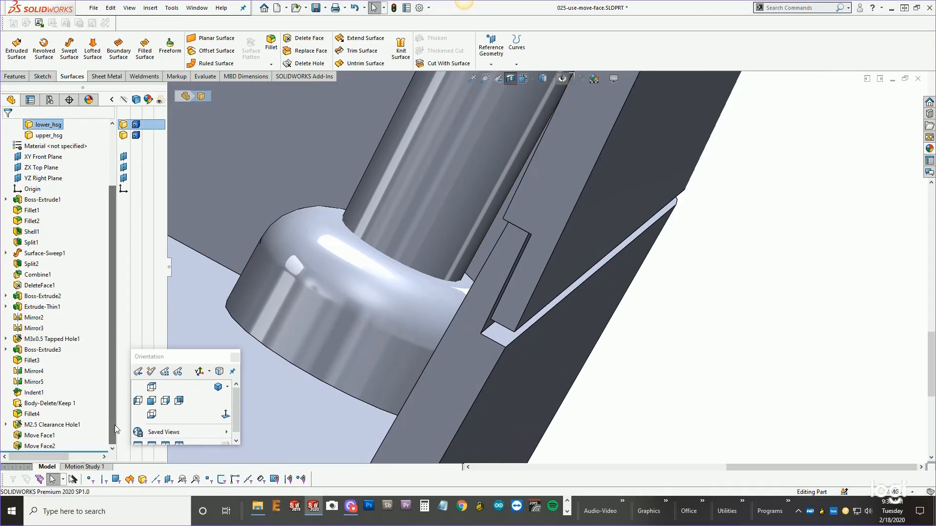
left_click(54, 437)
left_click(54, 436)
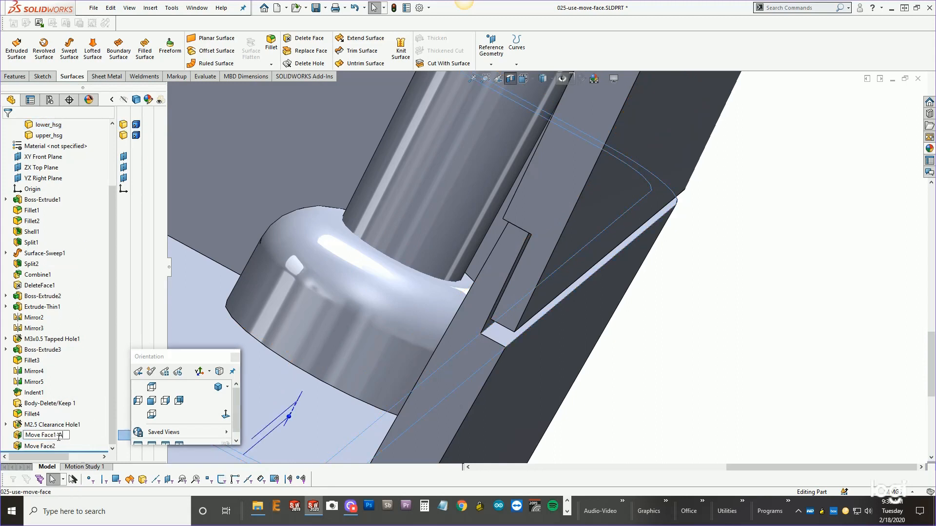
type("-Appearance-Gap")
Rename the Move Face2 feature to Move Face2-Lip-tol.
left_click(58, 446)
left_click(58, 446)
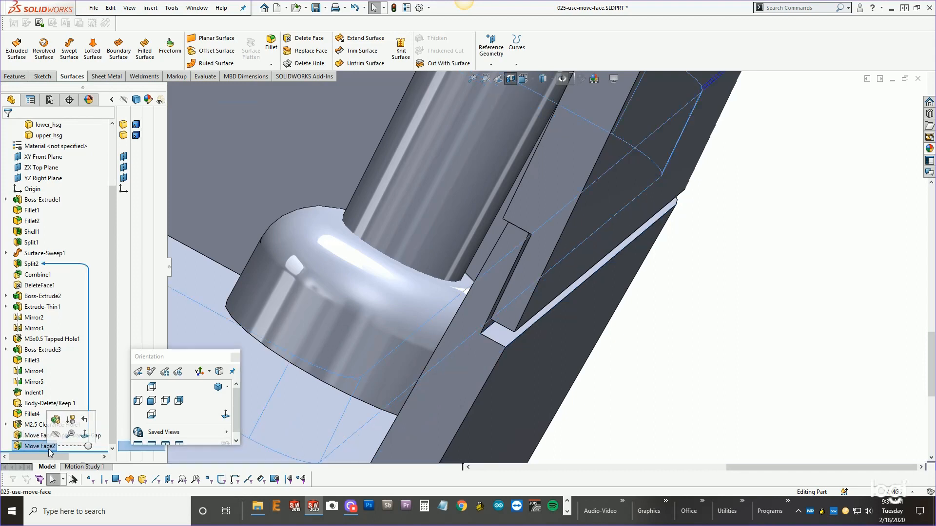
left_click(59, 445)
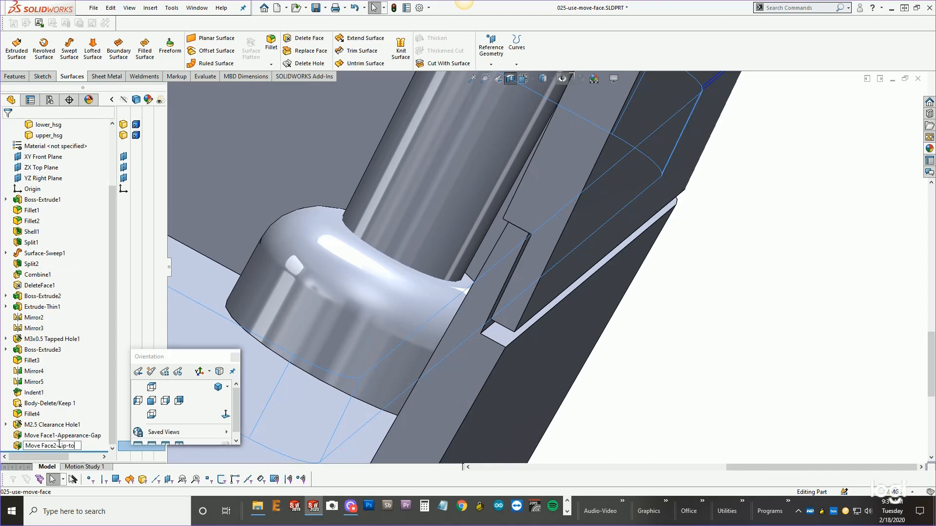
key("Return")
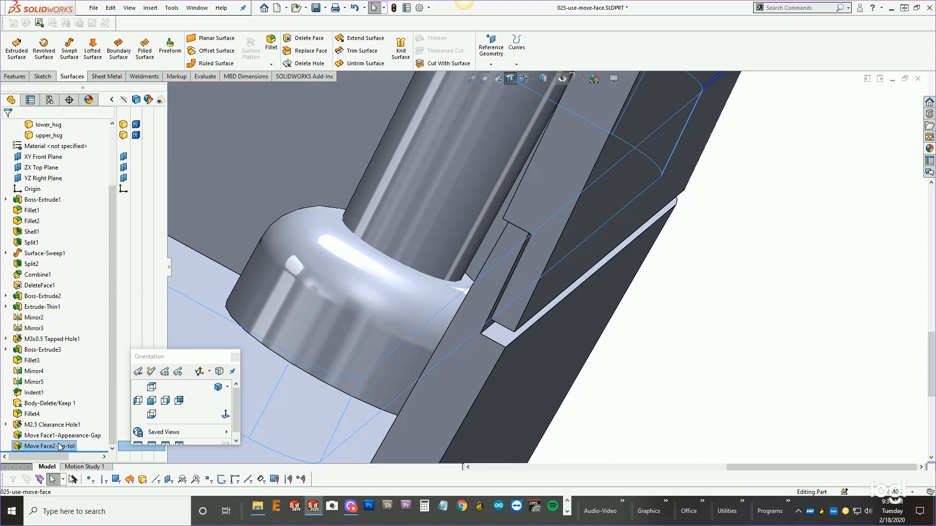
Measure the distance between the corner vertices of the upper and lower lips in the section.
scroll(675, 287, "up", 2)
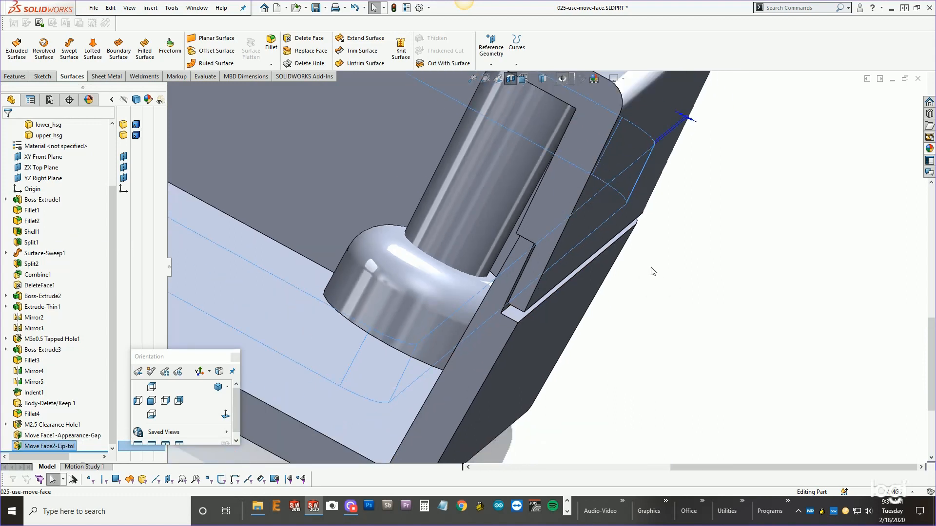
middle_click_drag(597, 234, 635, 213)
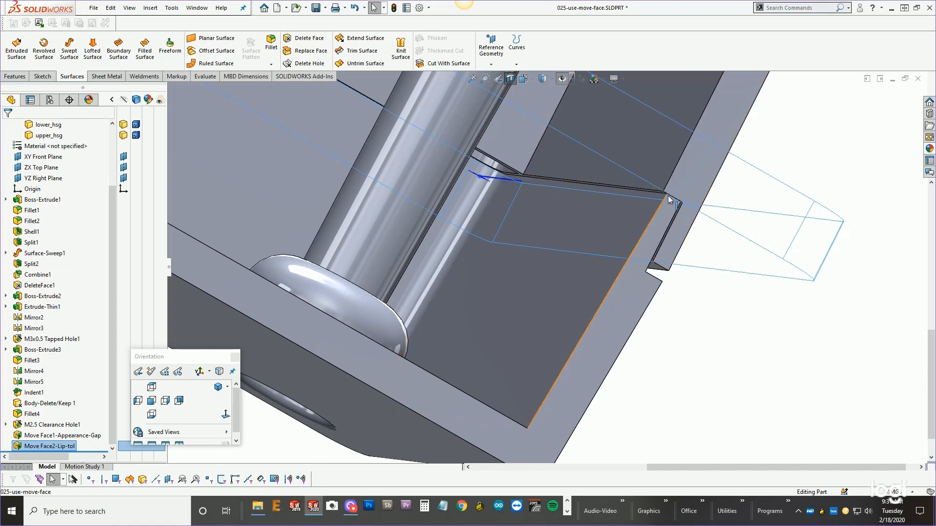
scroll(659, 184, "down", 5)
middle_click_drag(609, 233, 611, 209)
scroll(619, 212, "down", 4)
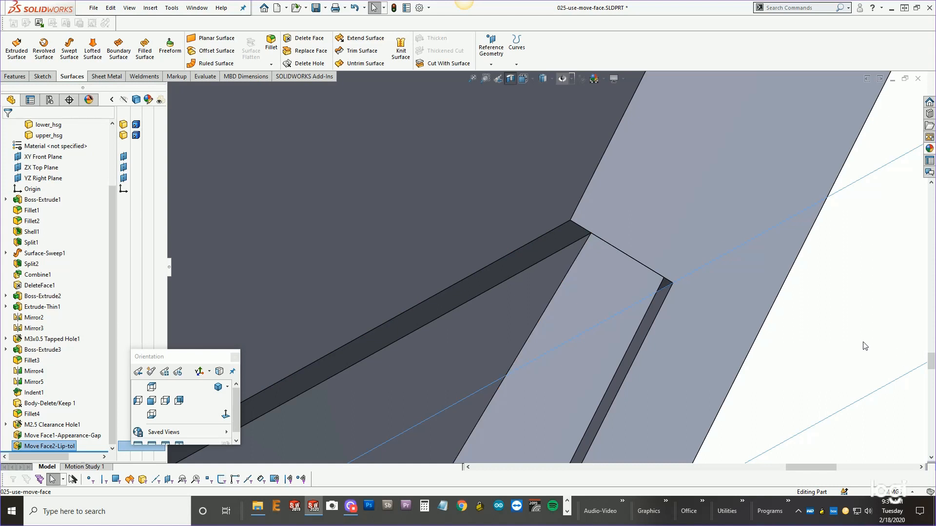
key("s")
left_click(843, 400)
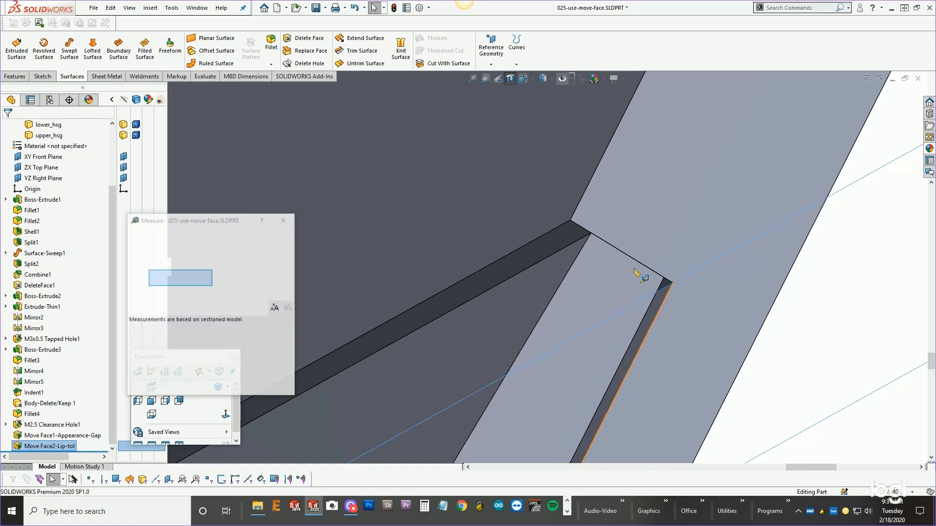
left_click(592, 235)
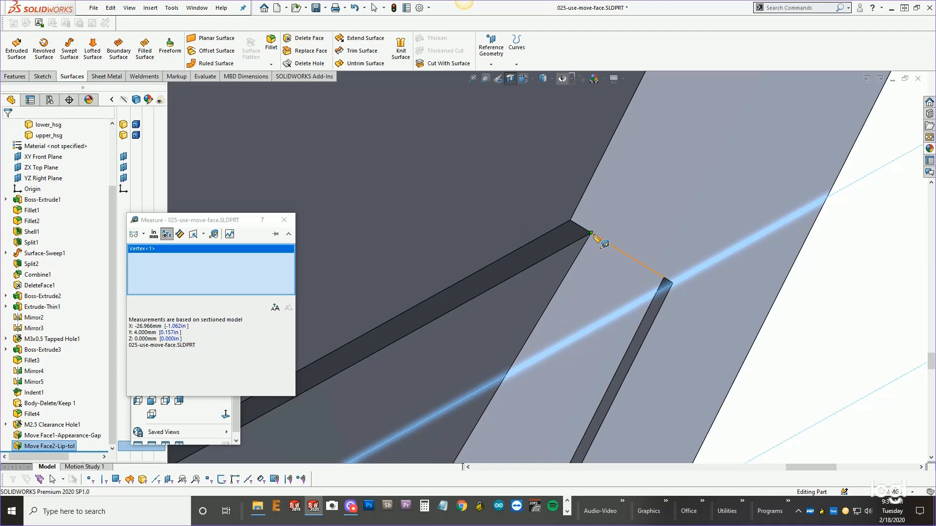
left_click(571, 221)
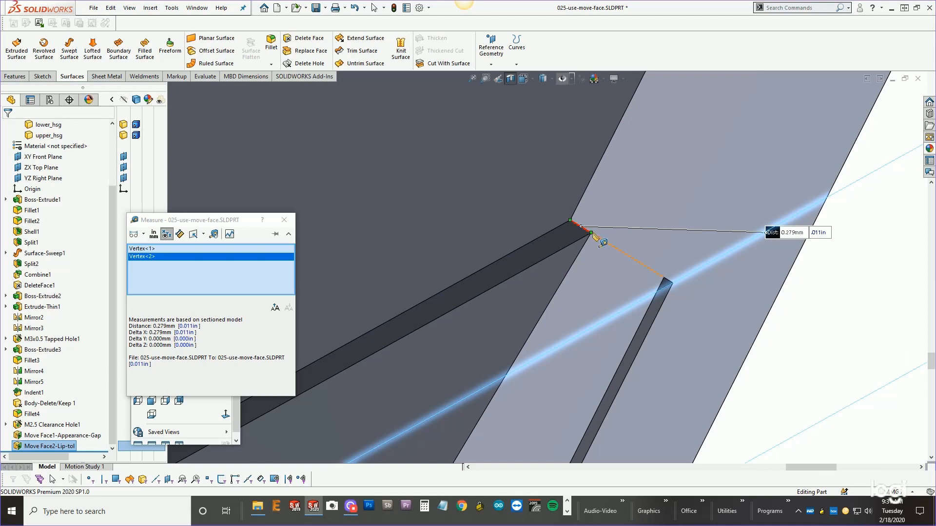
scroll(603, 270, "up", 5)
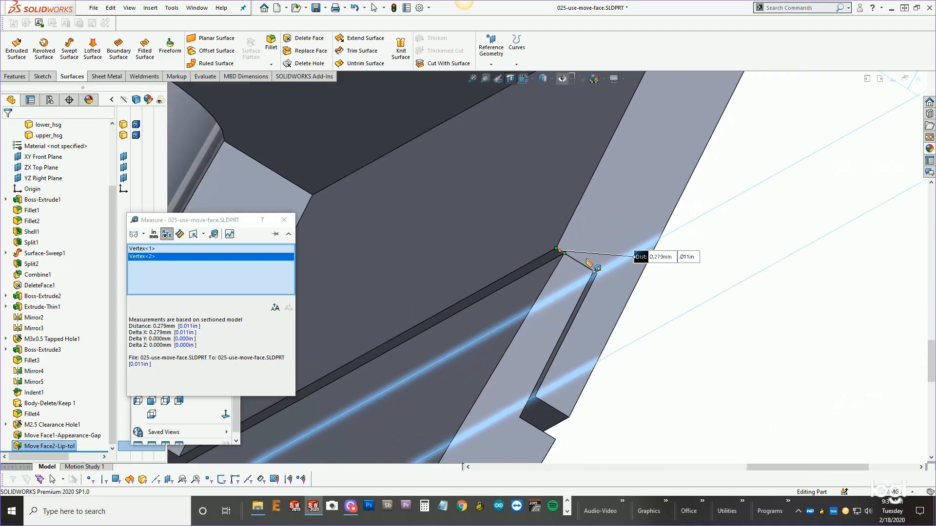
key("Escape")
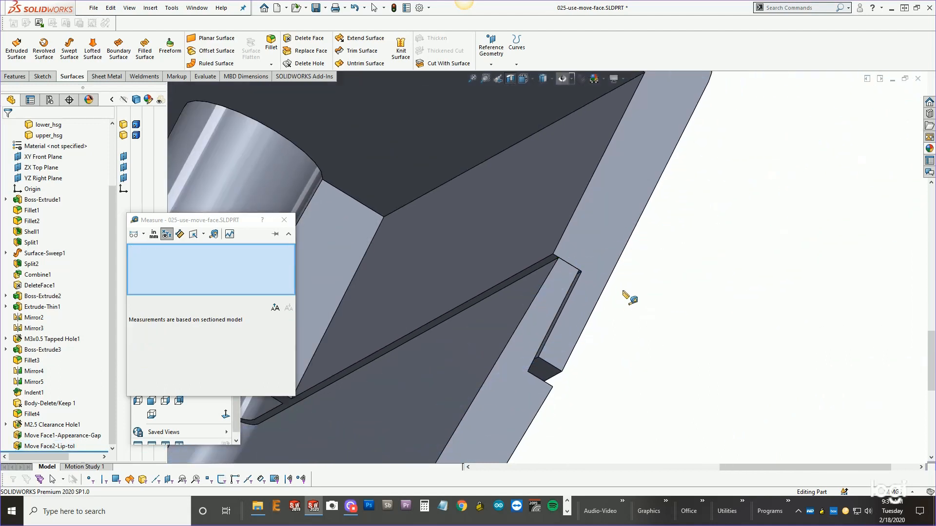
left_click(285, 219)
Turn off the section view and isolate the upper housing body.
scroll(631, 263, "up", 5)
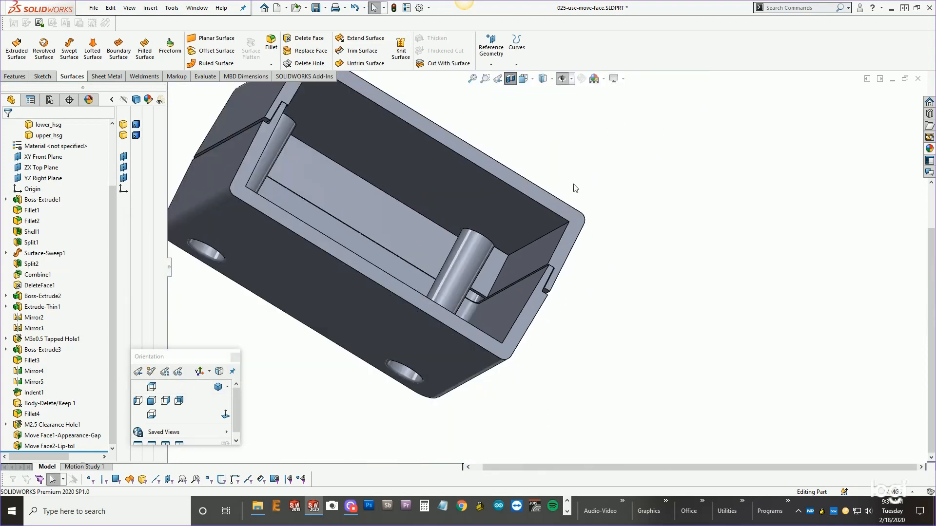
left_click(511, 79)
left_click(590, 182)
right_click(589, 182)
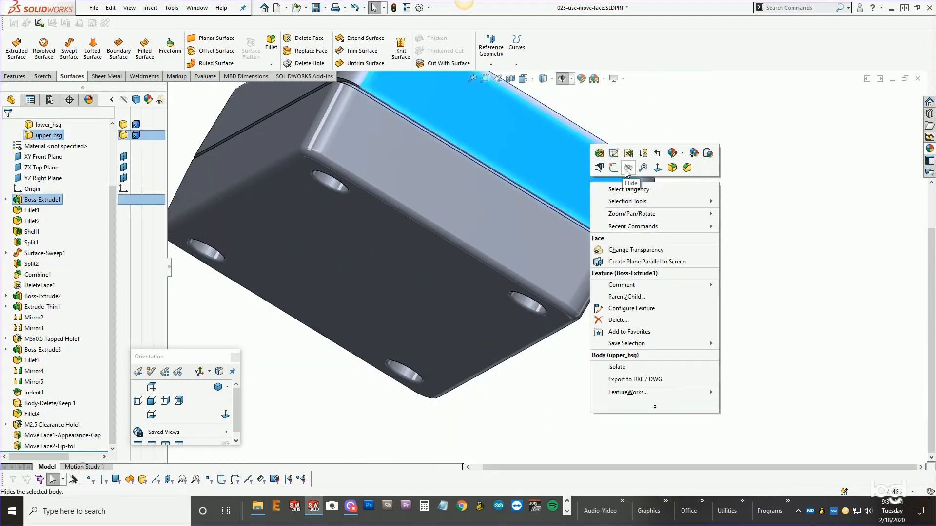
left_click(627, 368)
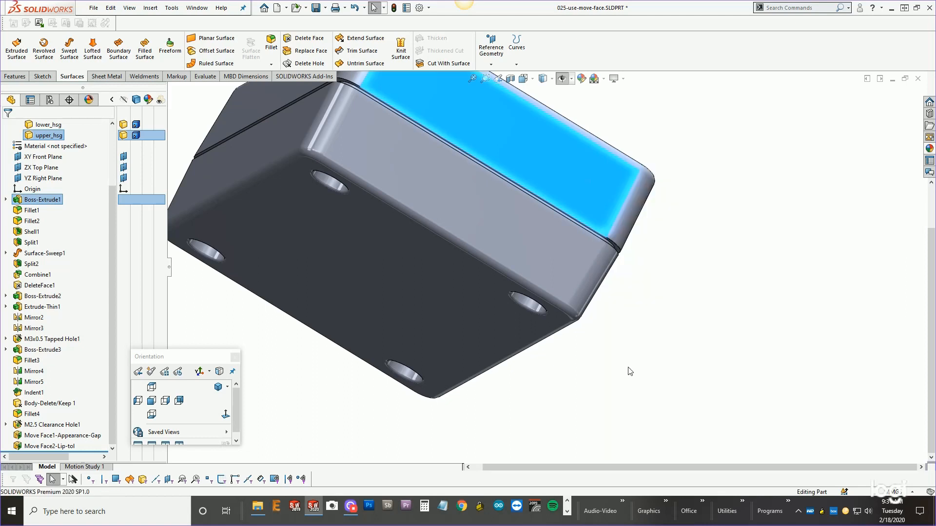
Offset the upper housing's tangent lip faces 0.279 mm in the flipped direction with Move Face.
middle_click_drag(562, 281, 593, 237)
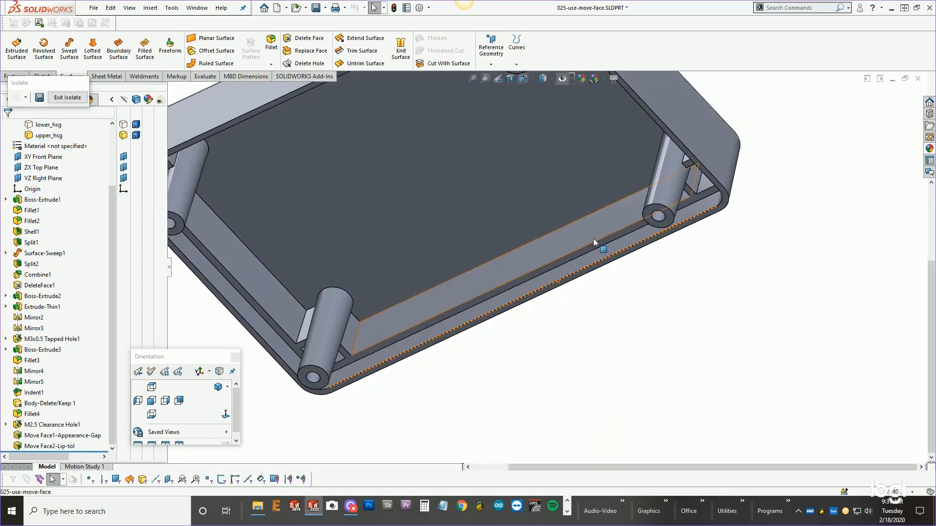
right_click(583, 264)
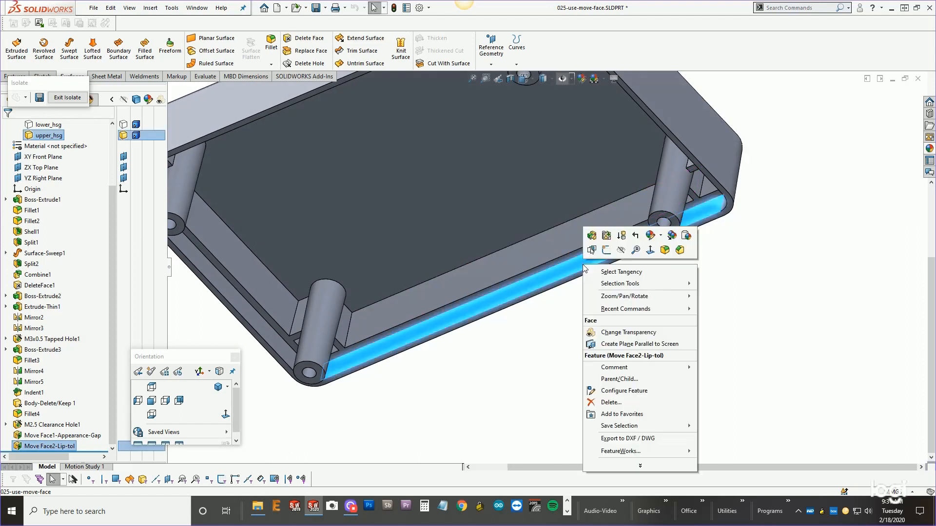
left_click(608, 274)
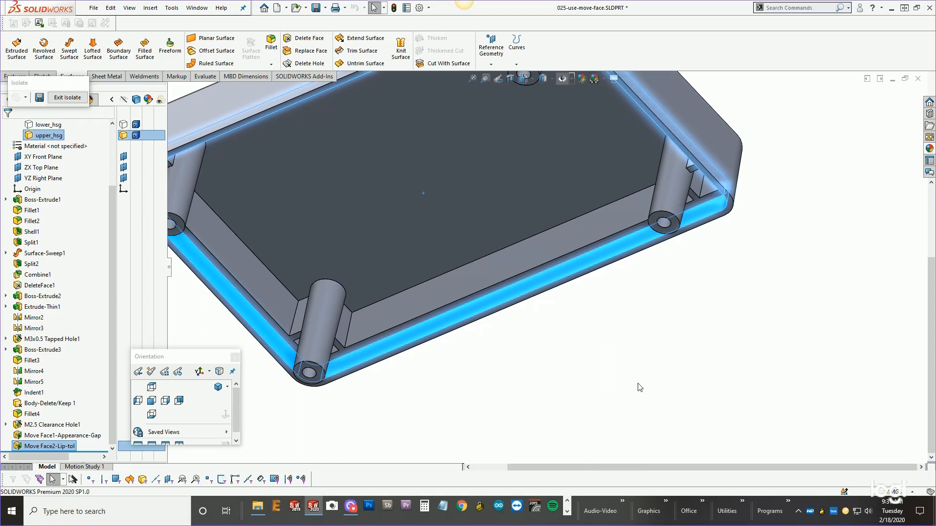
key("m")
left_click(48, 307)
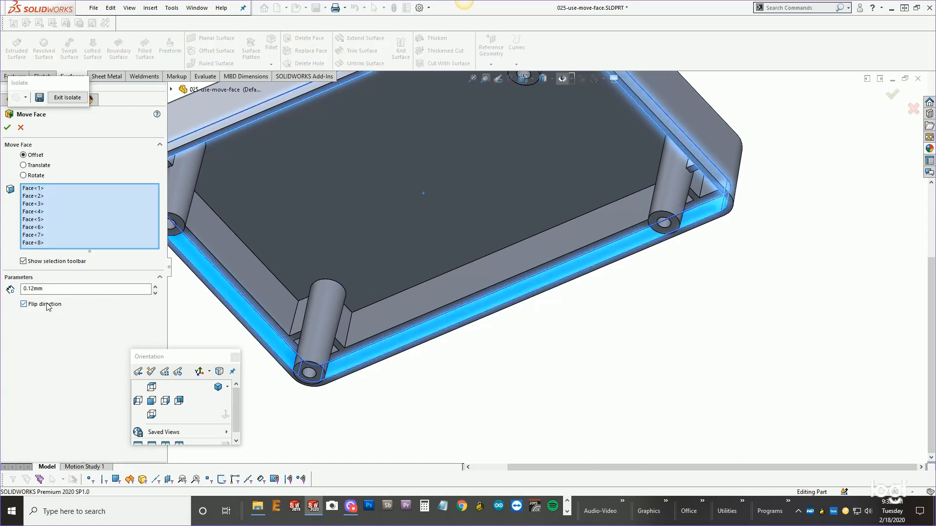
double_click(48, 289)
type(".")
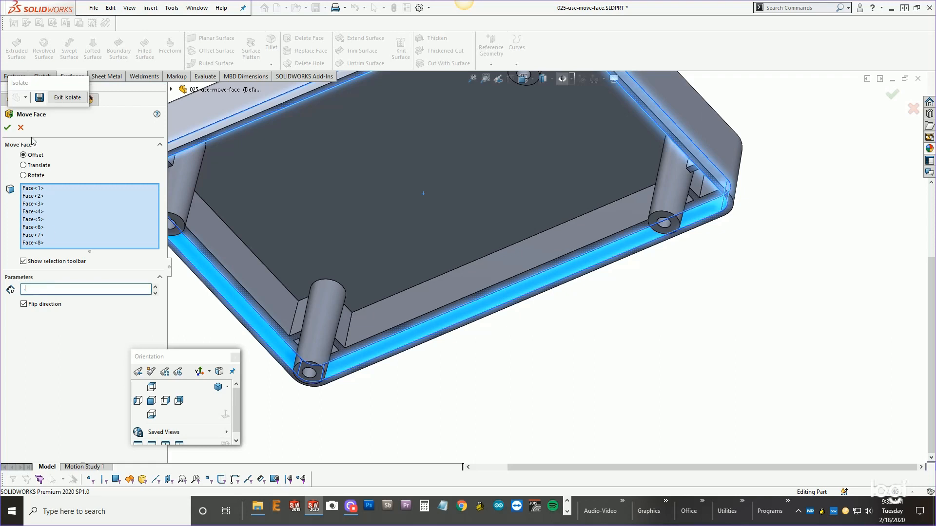
type("279")
key("Return")
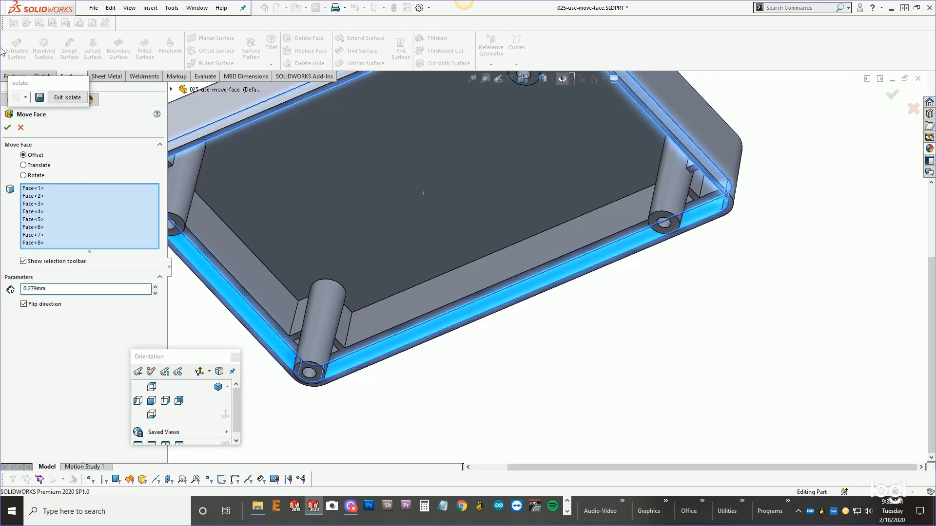
left_click(8, 127)
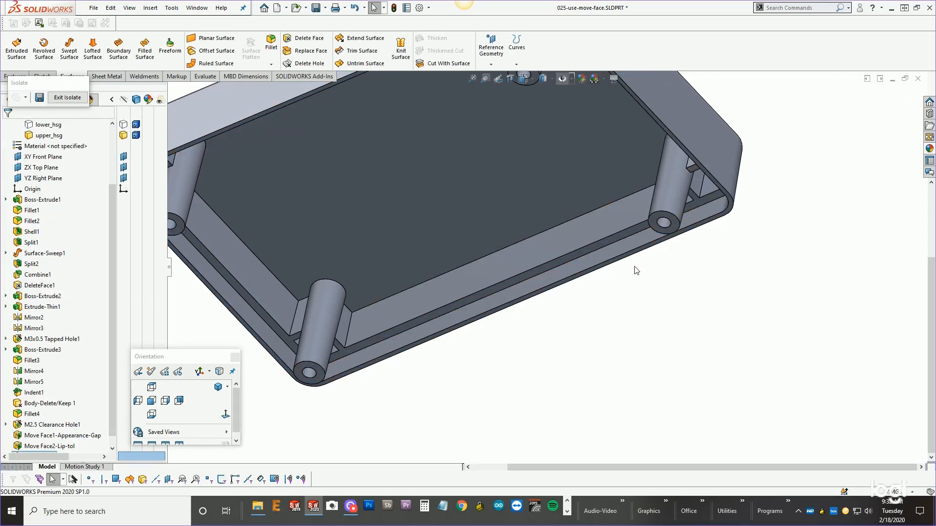
Exit isolation and show a section view cut on the XY Front Plane.
left_click(67, 97)
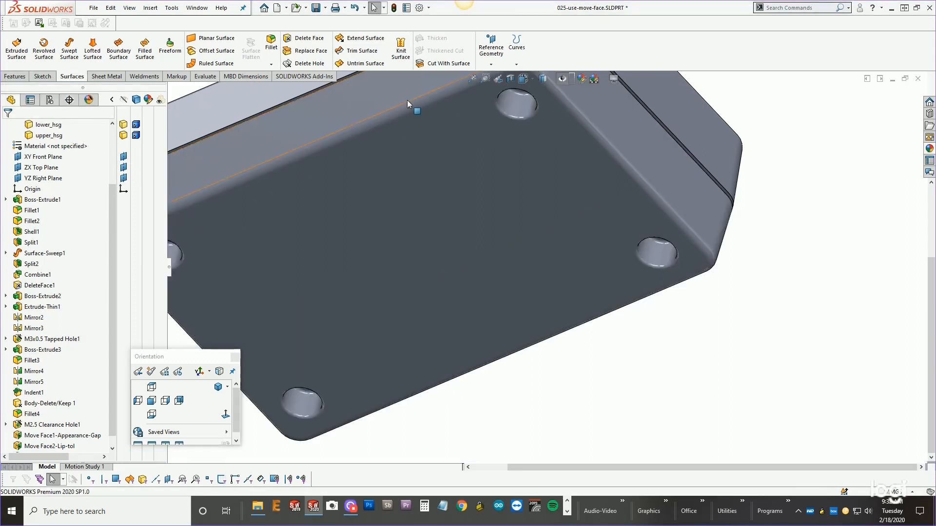
key("f")
left_click(511, 79)
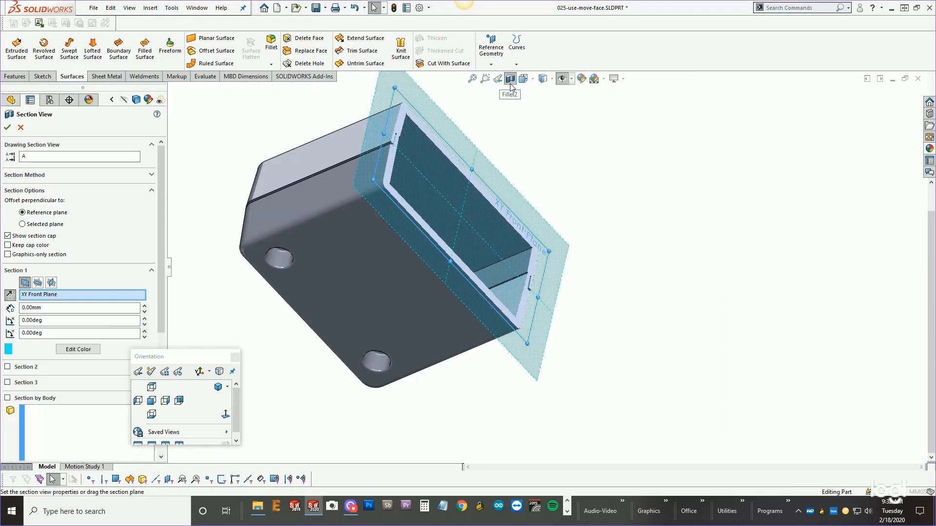
left_click(7, 127)
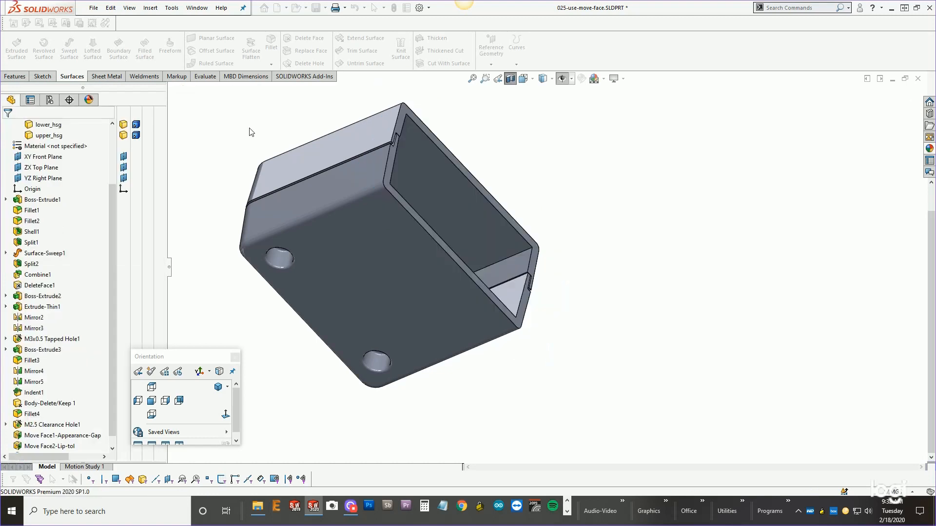
Hide the lower housing body to expose the inside of the upper housing.
scroll(561, 293, "down", 8)
middle_click_drag(451, 295, 441, 336)
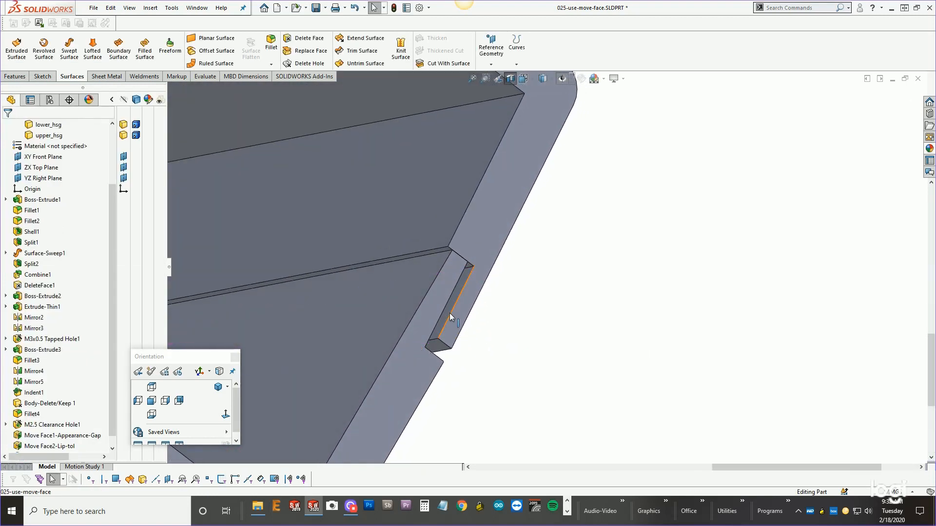
scroll(545, 266, "up", 3)
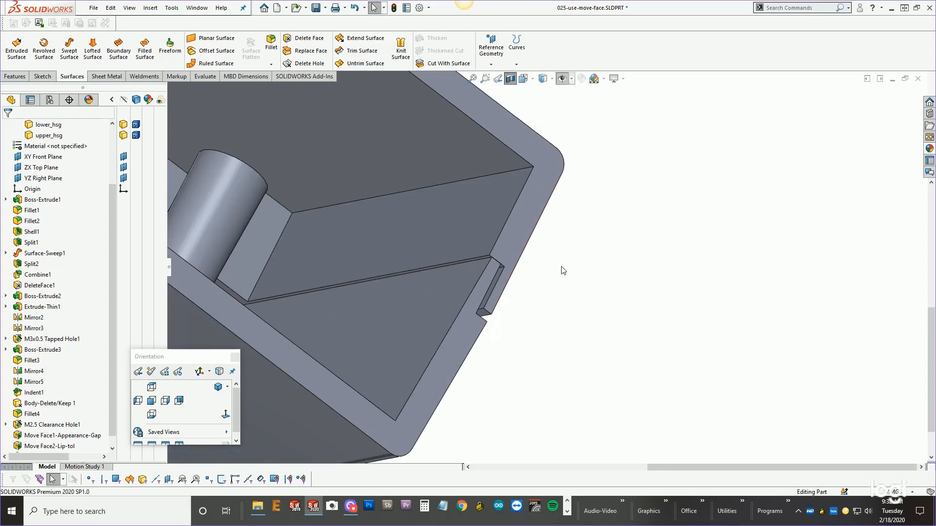
scroll(564, 271, "up", 2)
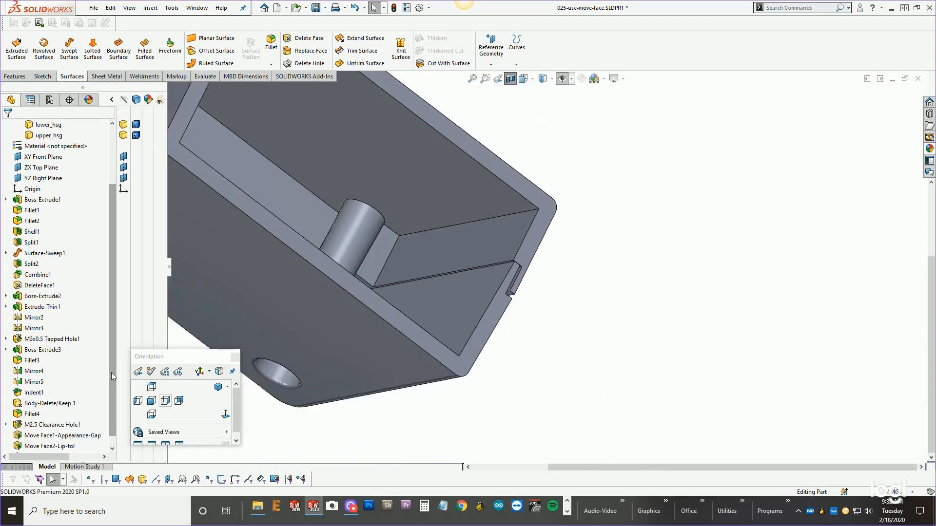
scroll(112, 376, "down", 1)
mouse_move(49, 448)
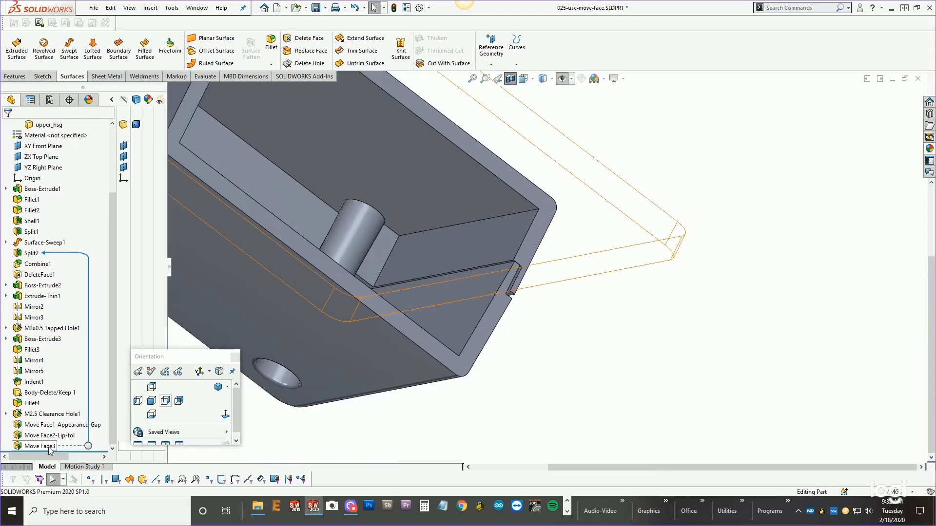
left_click(465, 314)
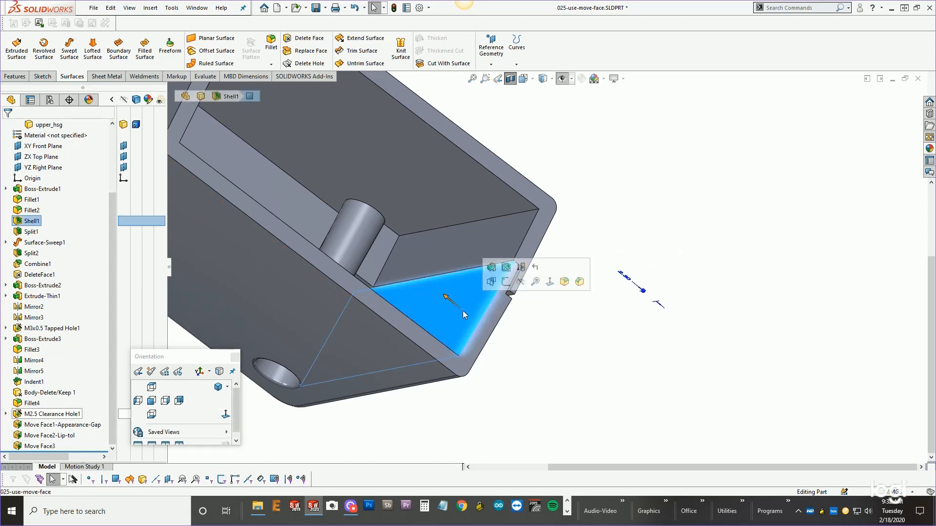
left_click(522, 282)
Reorder the Move Face3 feature in the tree so it sits directly below Boss-Extrude2.
middle_click_drag(551, 305, 495, 250)
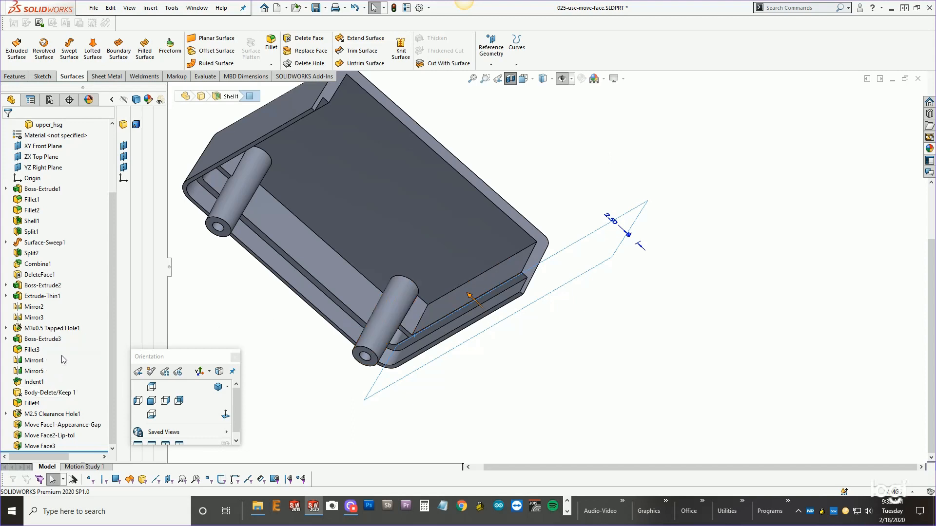
left_click(408, 325)
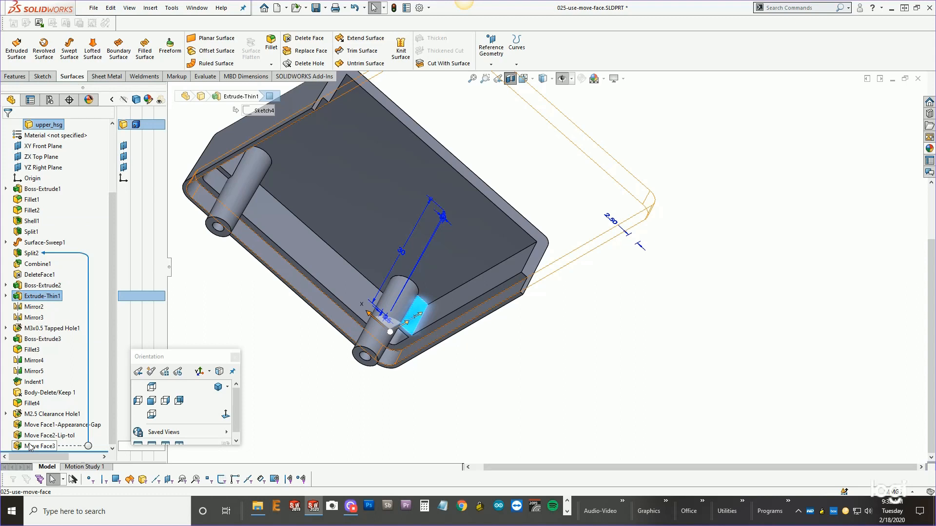
left_click_drag(31, 448, 28, 289)
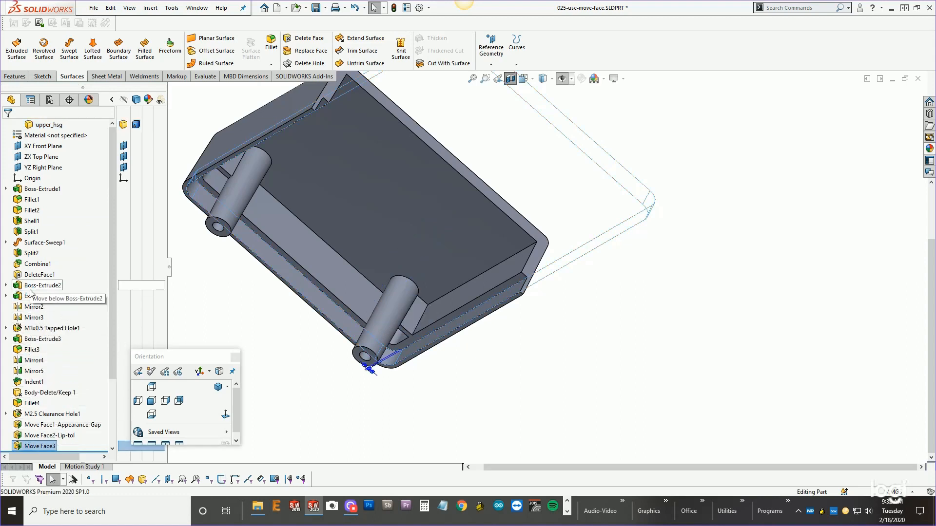
Edit Move Face3, reselect the upper housing's chain of tangent lip faces, and confirm the feature.
right_click(46, 297)
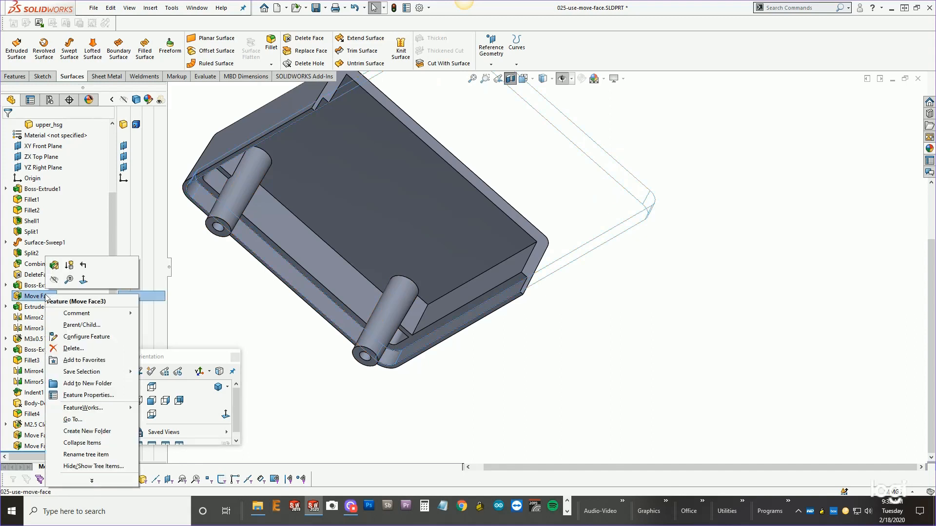
left_click(54, 265)
right_click(63, 227)
left_click(81, 231)
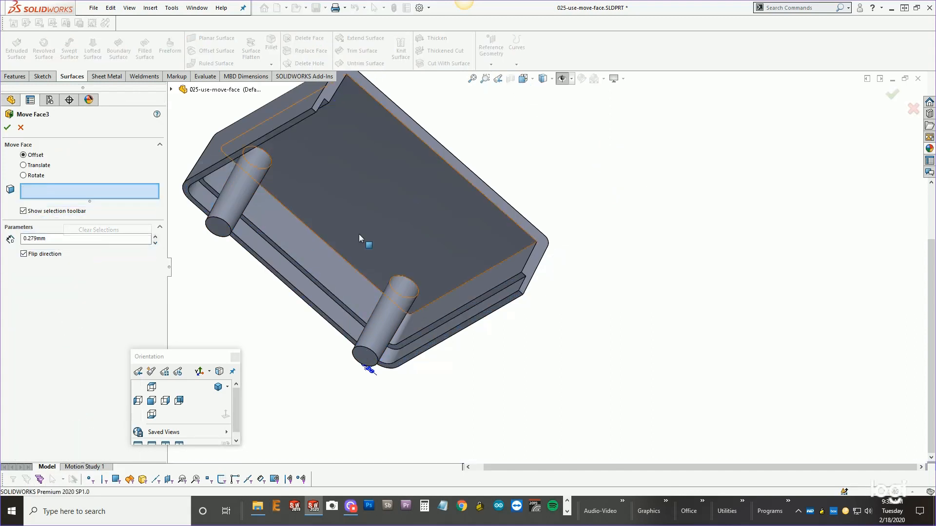
right_click(453, 301)
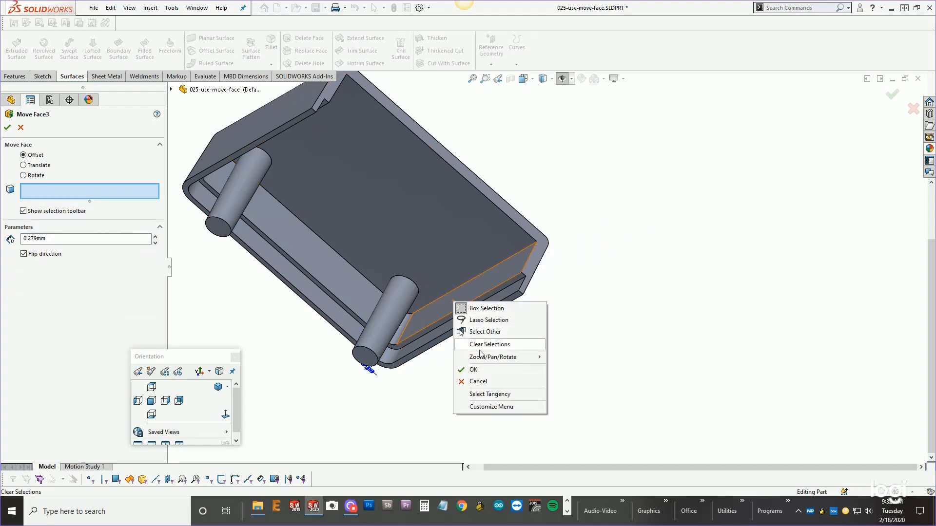
left_click(488, 394)
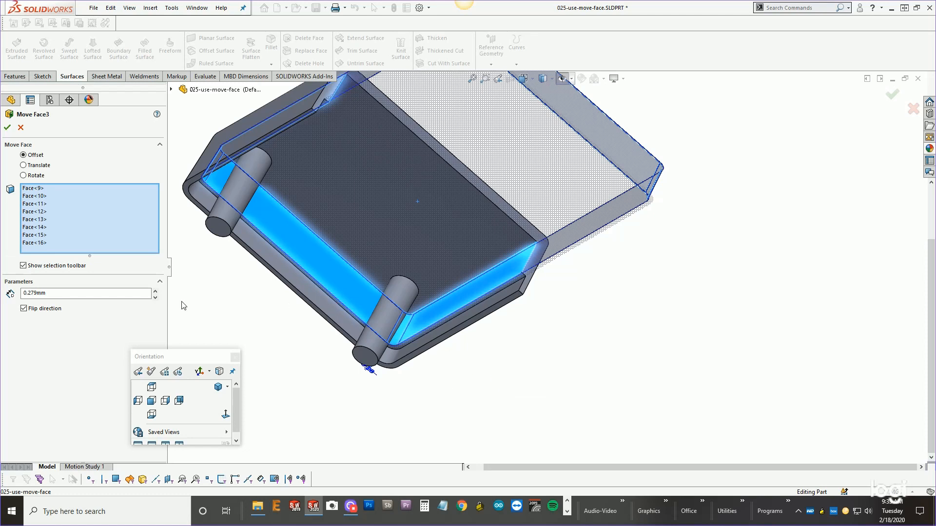
left_click(7, 128)
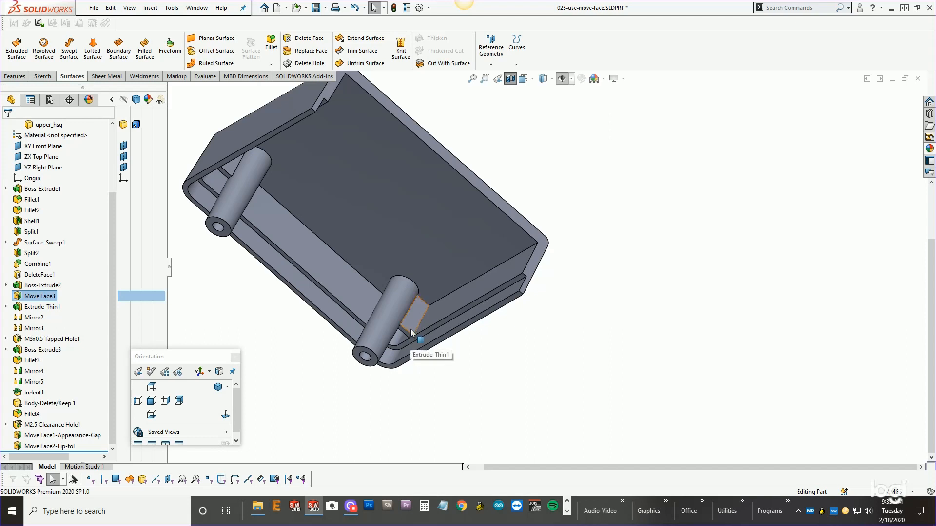
Show the lower housing body again and inspect the lip gap up close.
left_click(425, 318)
left_click(494, 348)
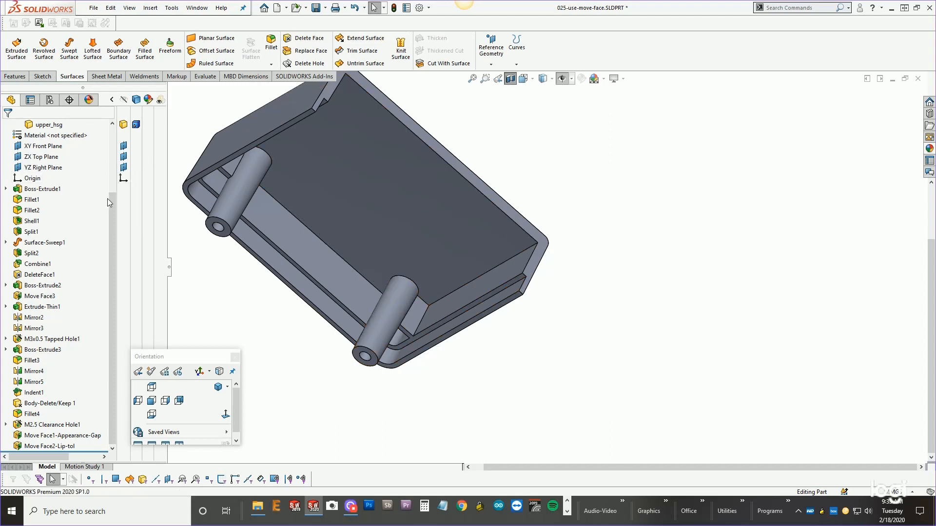
scroll(52, 197, "up", 3)
left_click(51, 198)
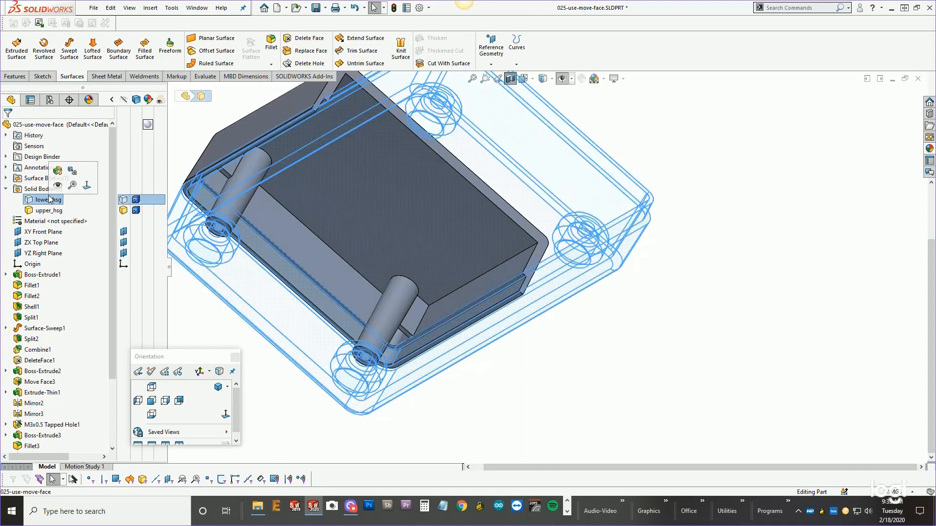
left_click(56, 187)
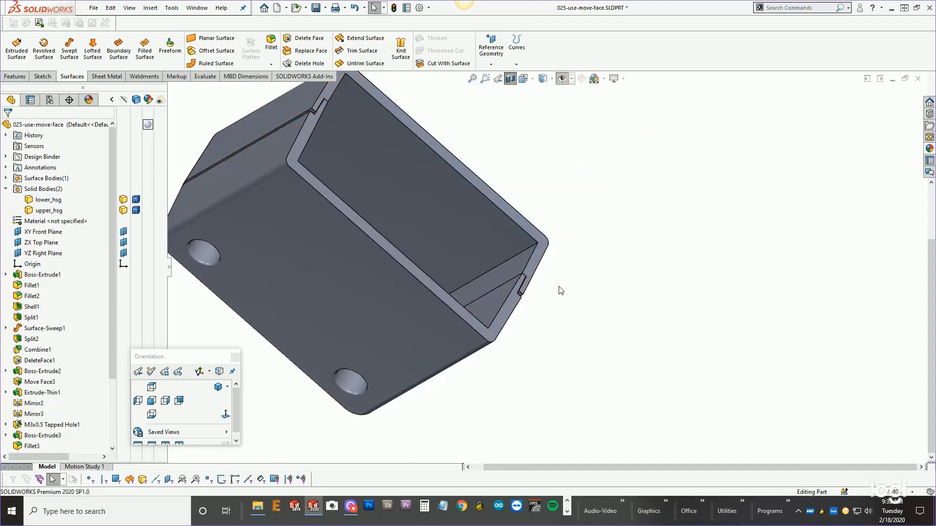
scroll(507, 328, "down", 5)
middle_click_drag(509, 292, 517, 238)
scroll(562, 271, "down", 2)
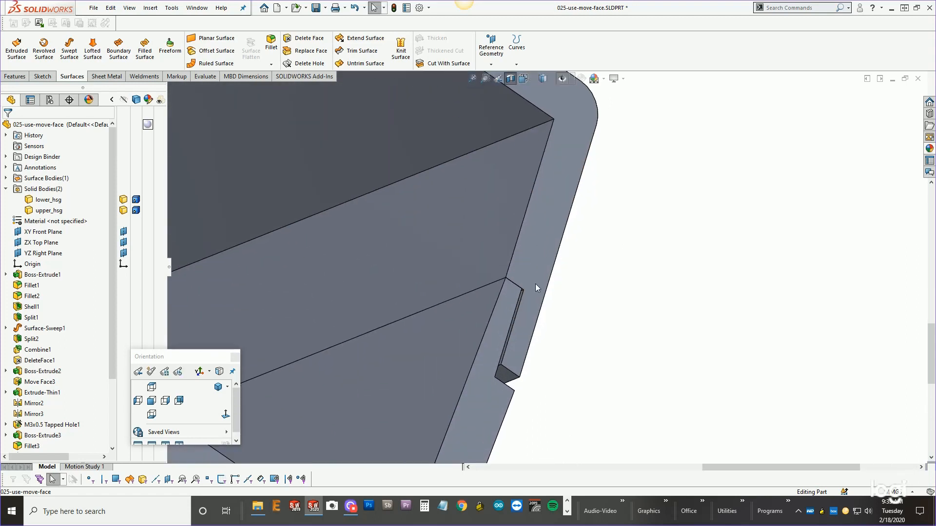
middle_click_drag(535, 284, 533, 274)
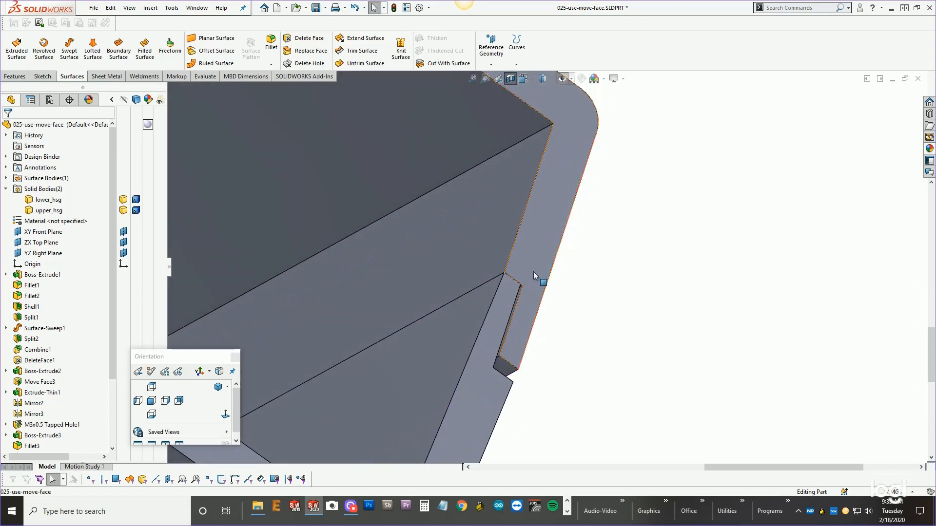
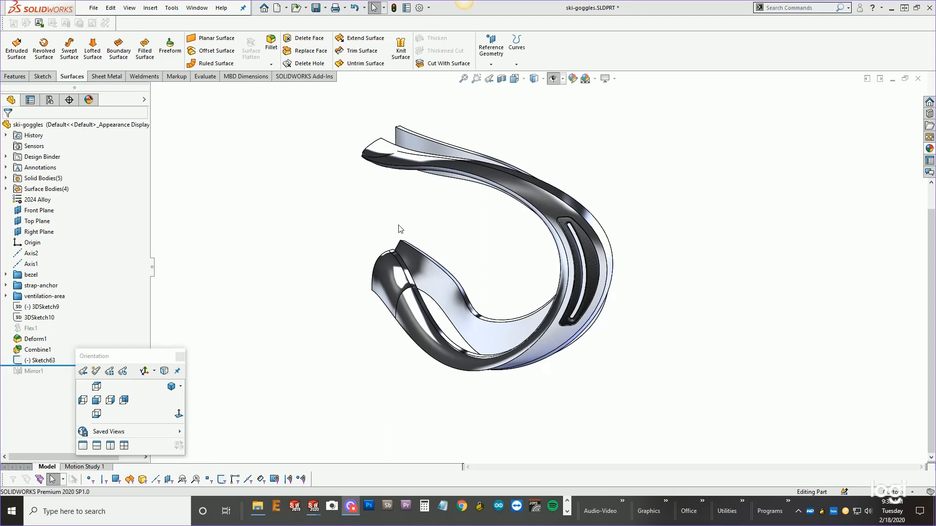
Roll the ski-goggles feature tree forward past Mirror1 to restore the full mirrored goggles.
middle_click_drag(370, 223, 746, 347)
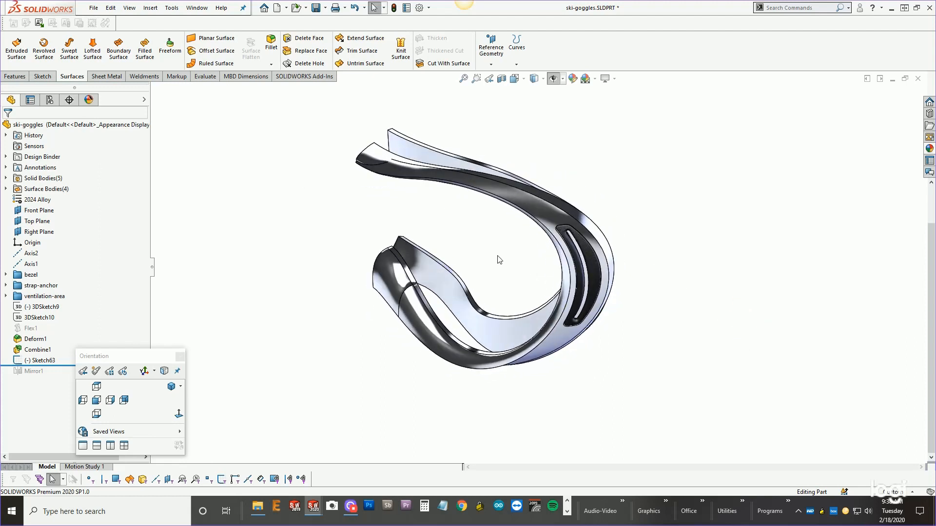
middle_click_drag(496, 258, 530, 244)
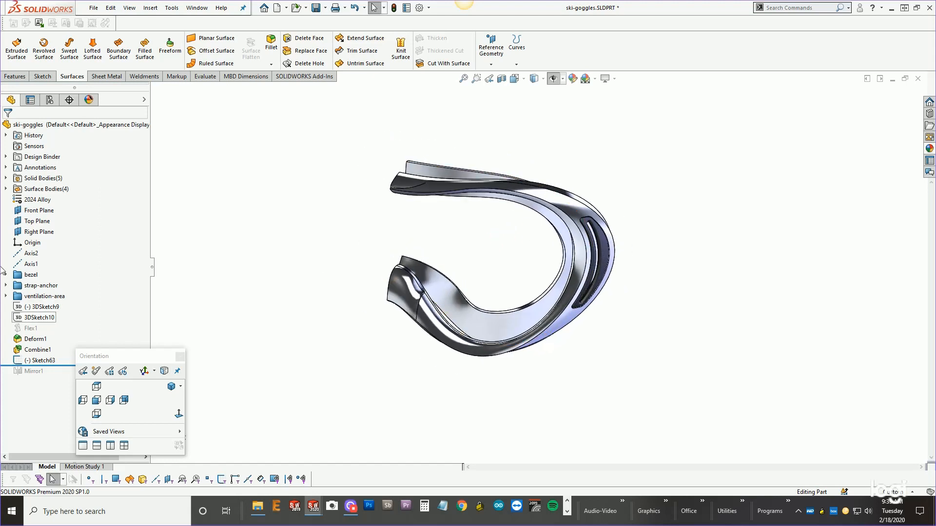
left_click_drag(60, 366, 60, 378)
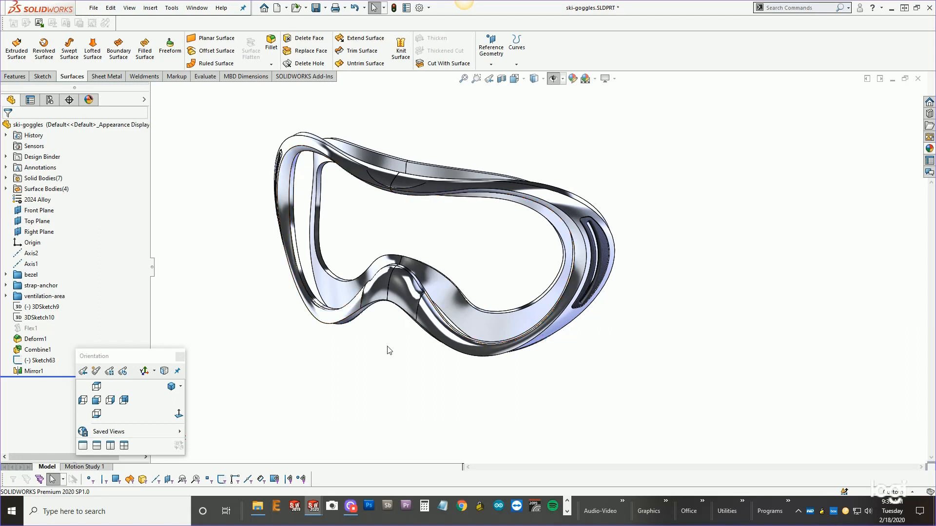
Switch to the downy-bottle part window and set the view to the back orientation.
left_click(893, 78)
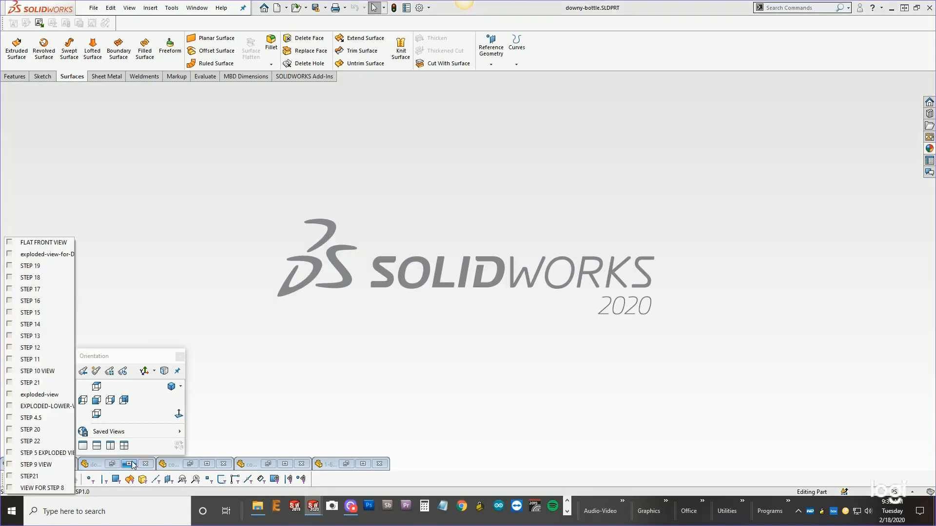
left_click(129, 463)
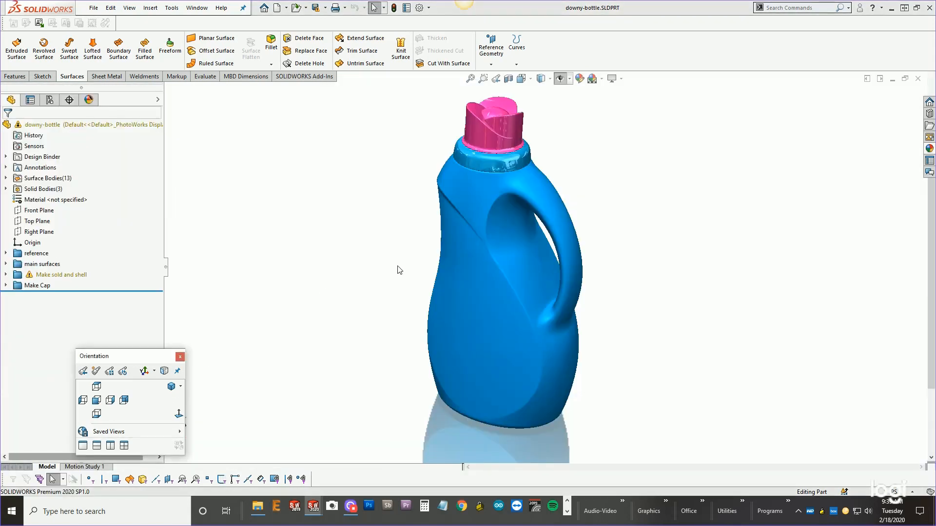
middle_click_drag(415, 268, 448, 206)
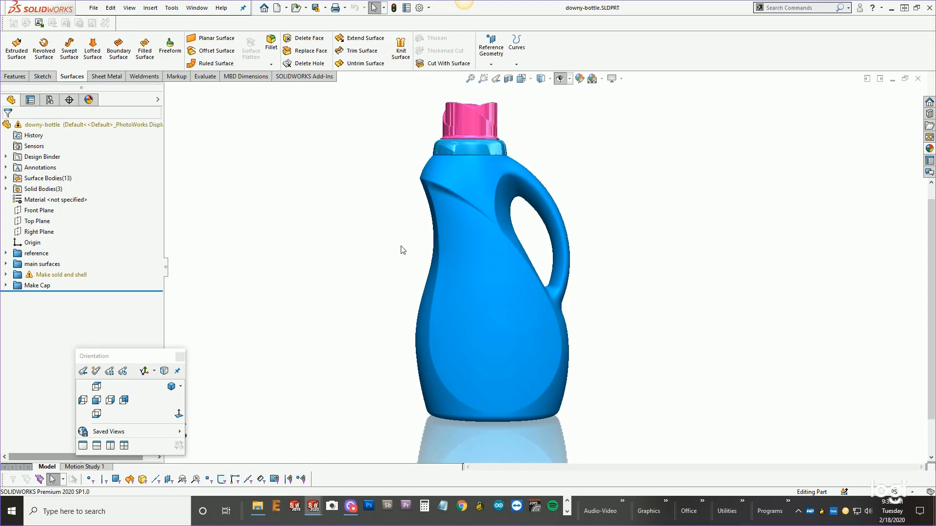
left_click(110, 401)
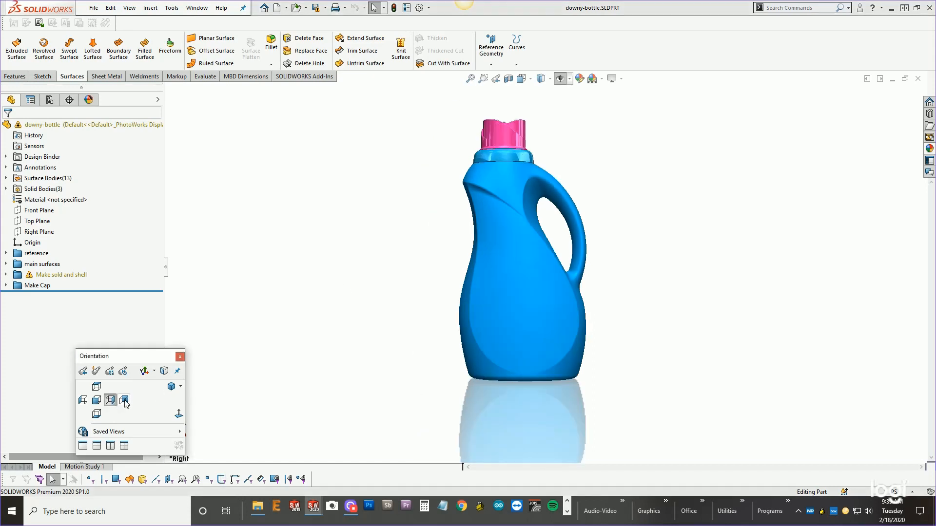
left_click(124, 400)
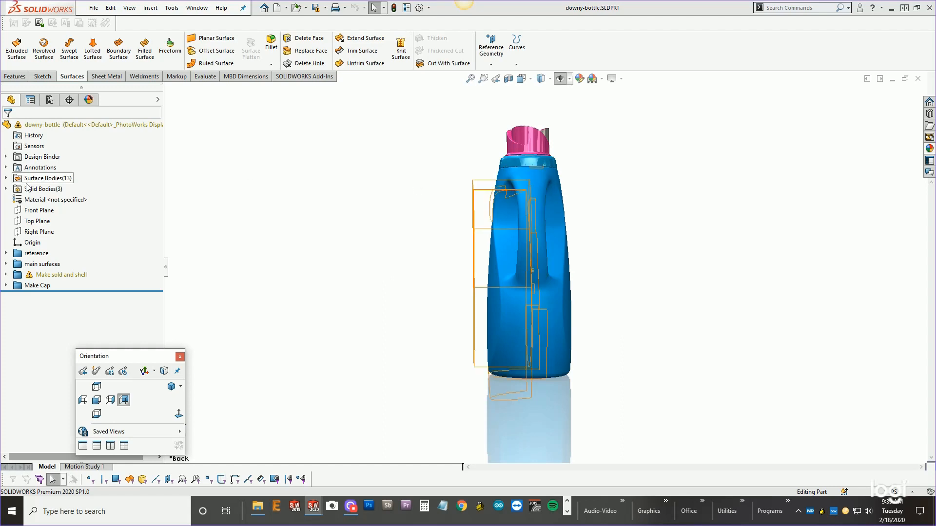
Turn off perspective view and stretch the Right Plane's display boundary upward above the bottle cap.
left_click(39, 232)
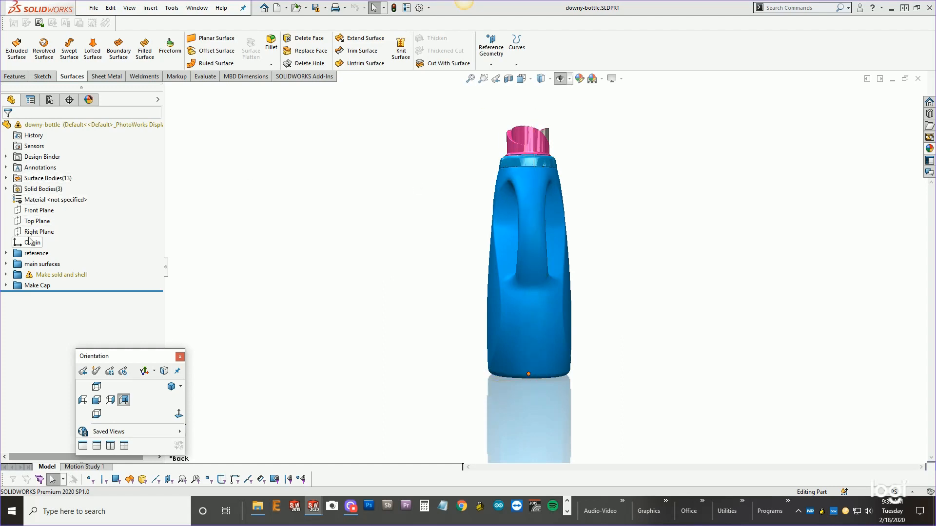
left_click(612, 78)
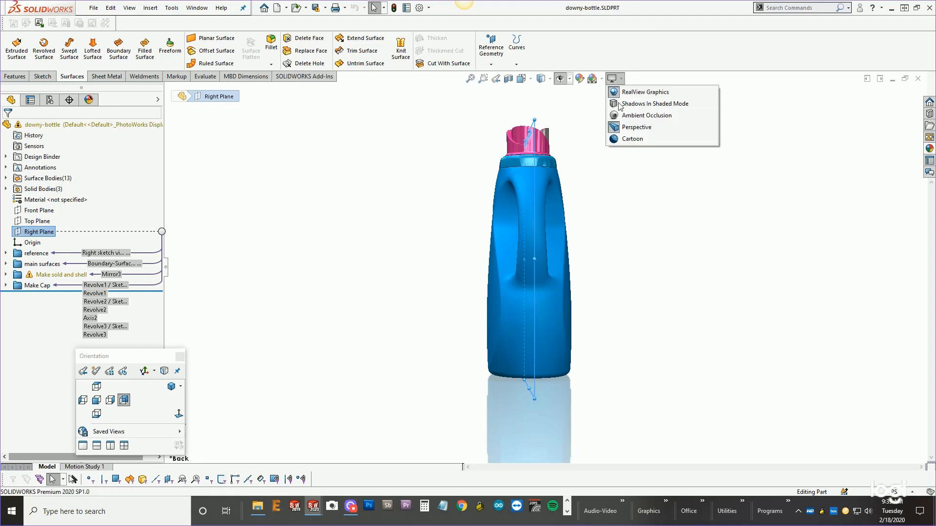
left_click(618, 128)
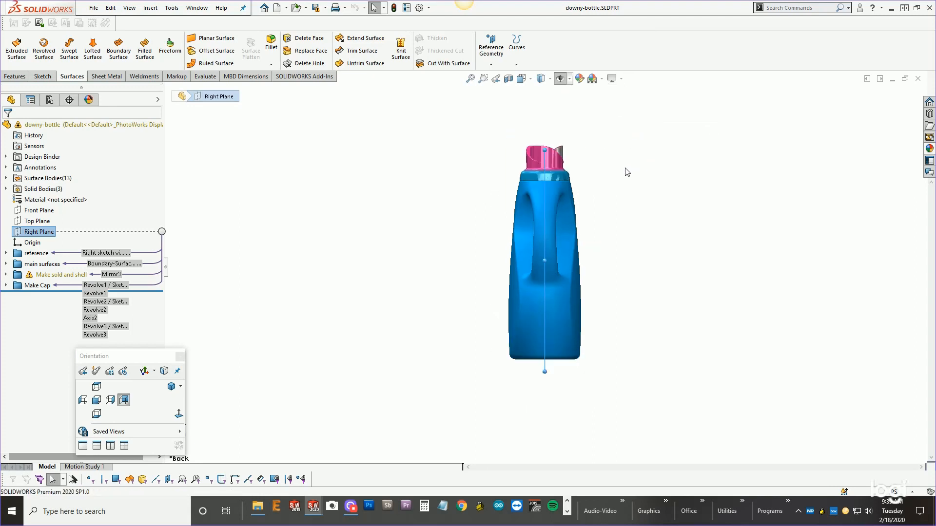
left_click_drag(544, 150, 545, 104)
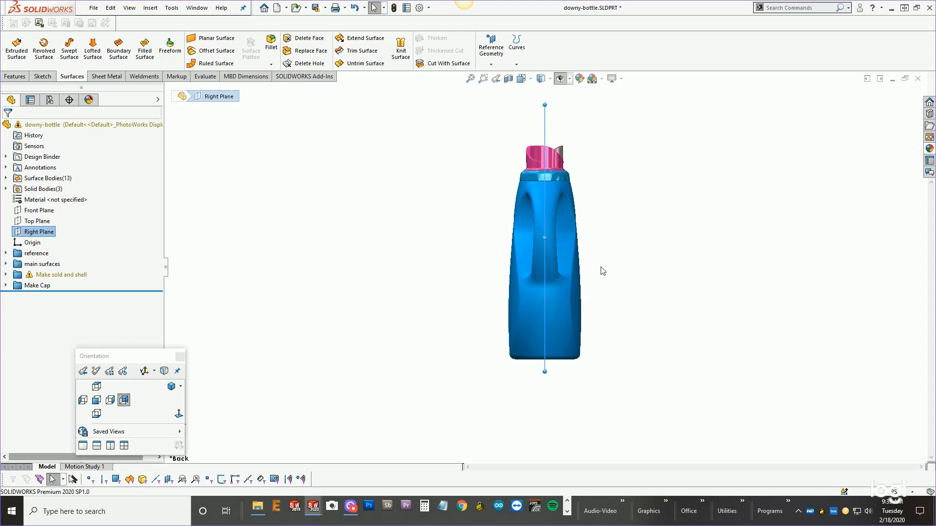
Orbit and zoom around the bottle to inspect the cap and the Right Plane.
middle_click_drag(448, 267, 480, 282)
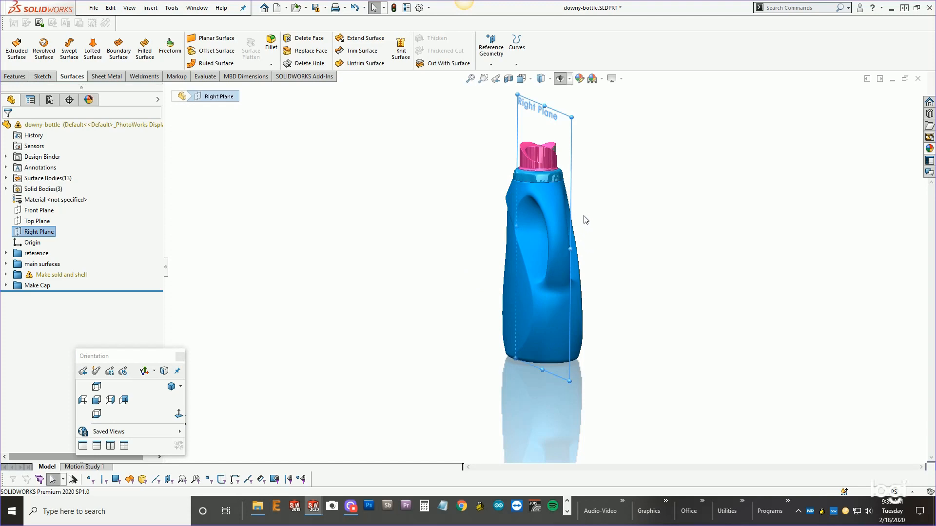
middle_click_drag(585, 220, 618, 254)
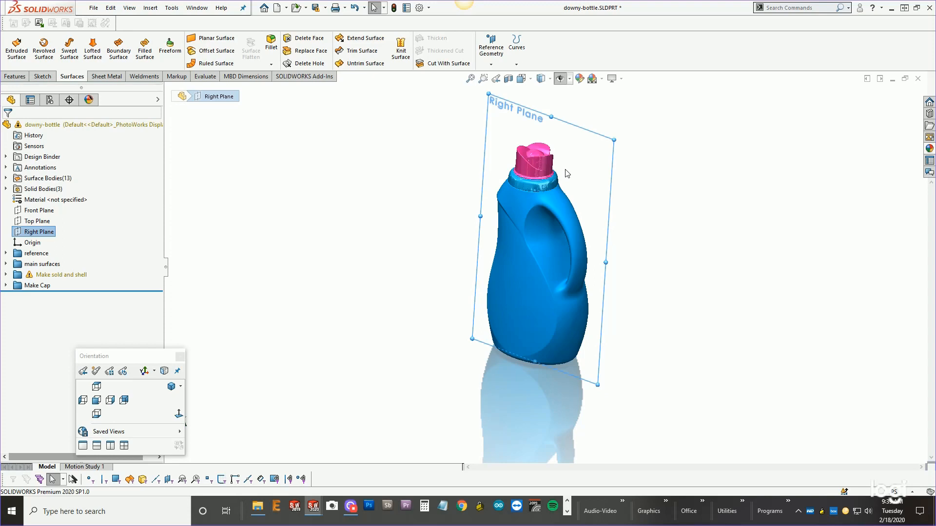
scroll(566, 174, "down", 5)
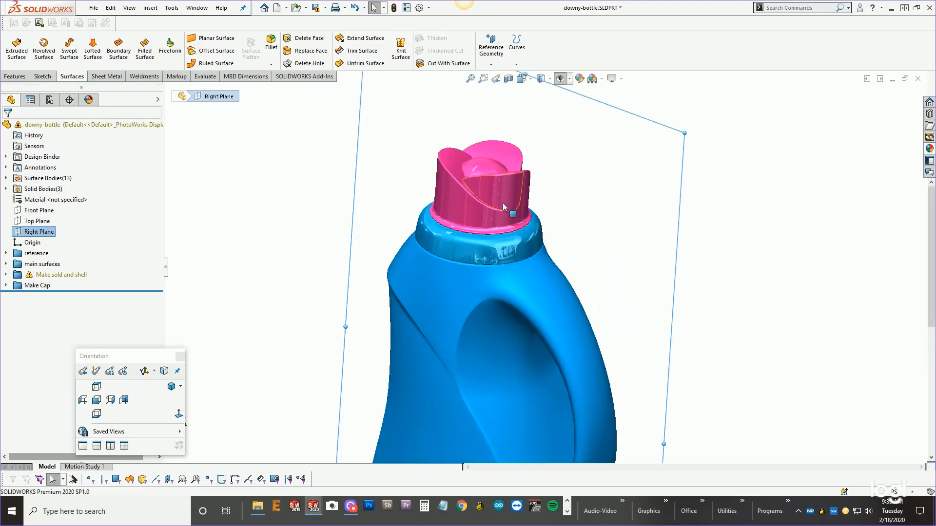
middle_click_drag(475, 197, 478, 328)
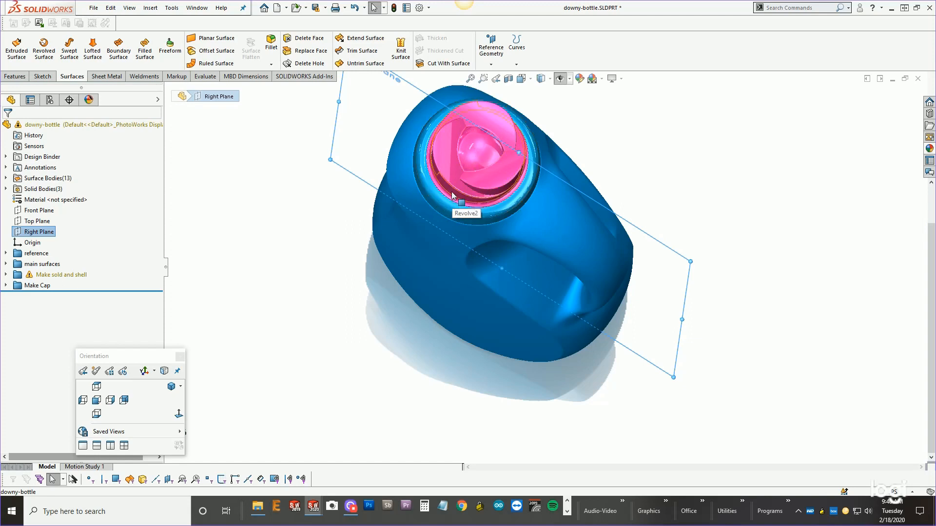
middle_click_drag(400, 336, 393, 284)
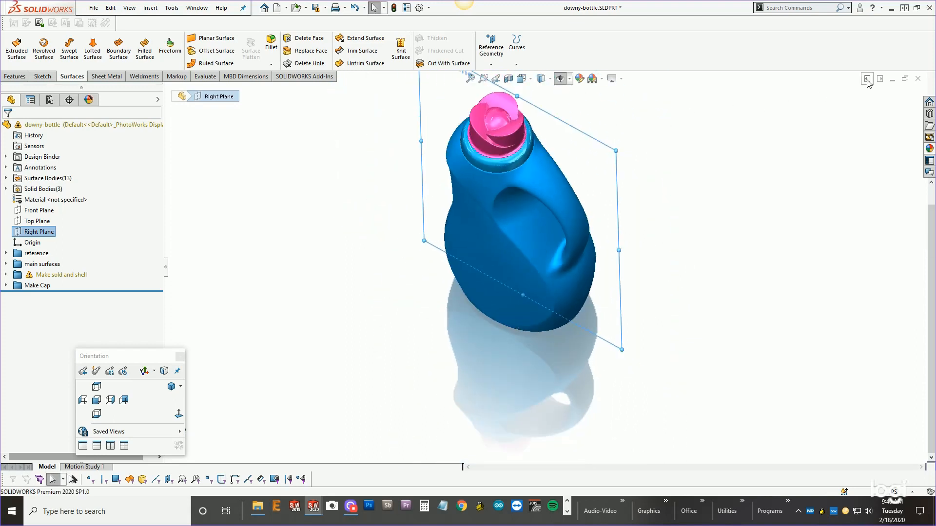
Switch to the controller-mm4 part and orbit around the controller to inspect its housings.
left_click(892, 79)
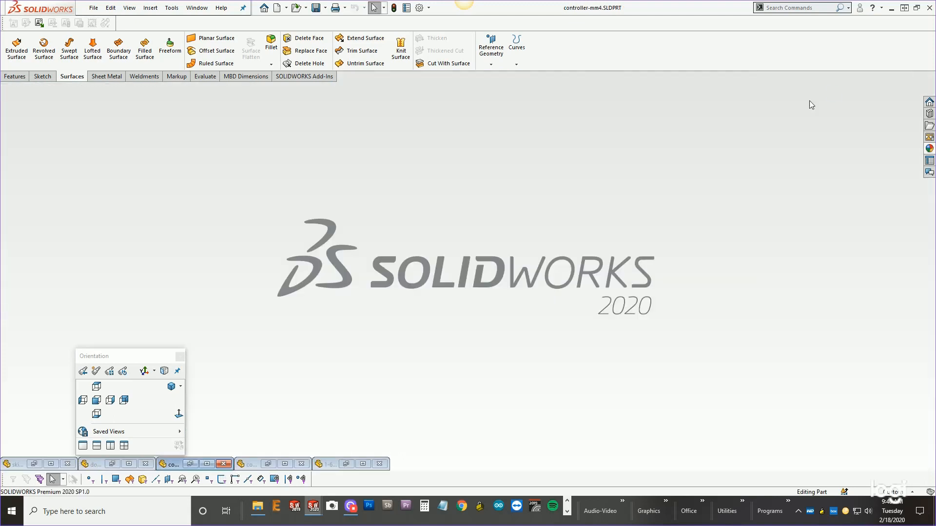
left_click(208, 464)
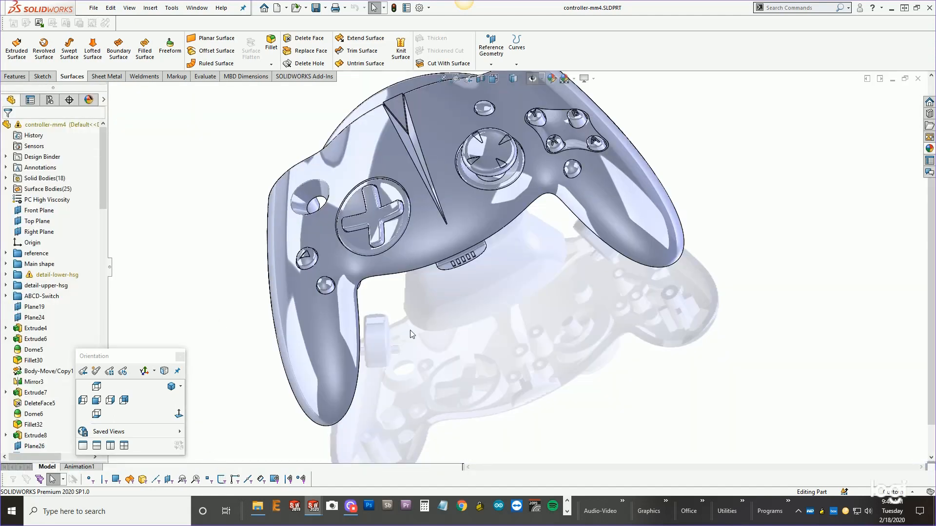
middle_click_drag(411, 330, 362, 288)
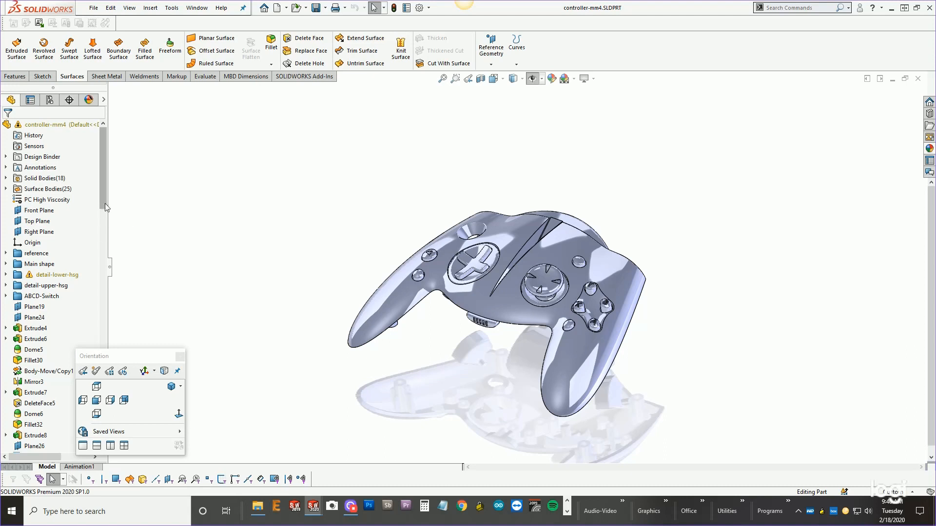
scroll(500, 300, "down", 2)
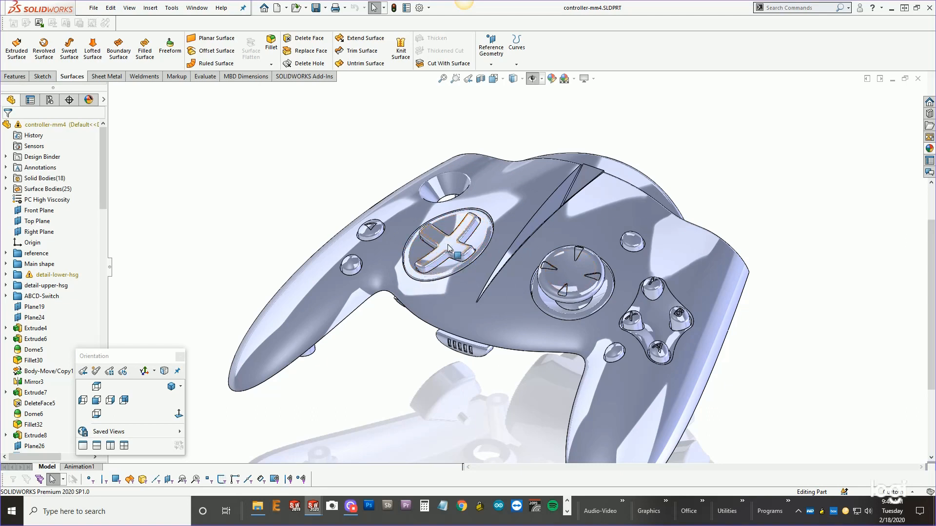
middle_click_drag(441, 255, 451, 166)
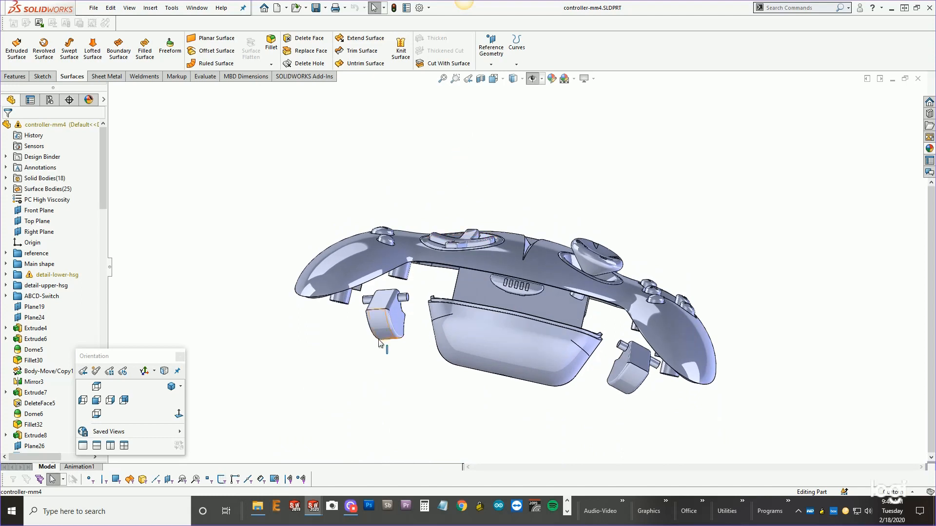
middle_click_drag(387, 298, 328, 341)
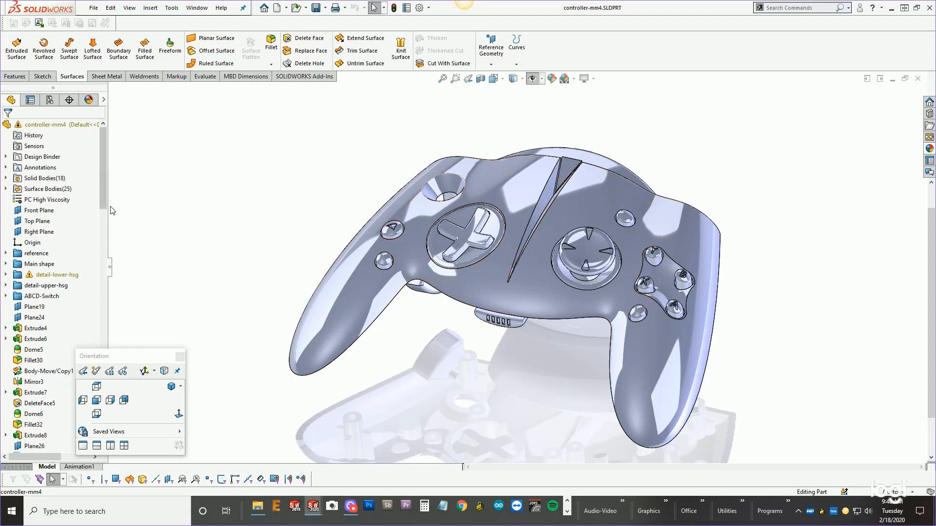
Filter the feature tree for mirror features and open Mirror1's definition without applying changes.
left_click(41, 115)
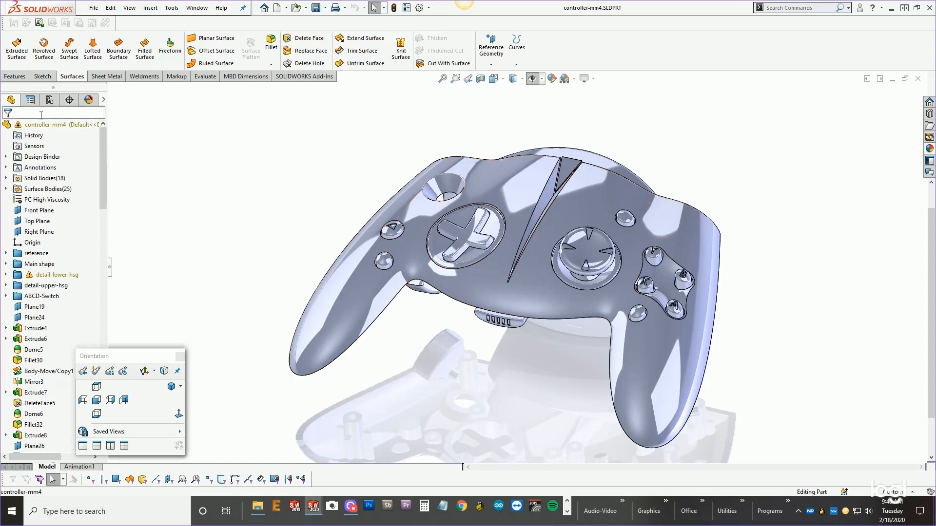
type("mirror")
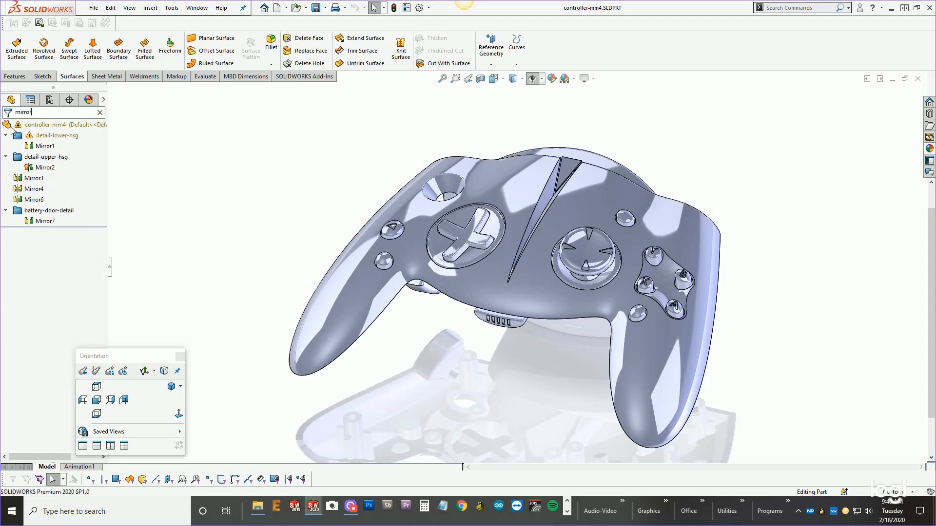
left_click(42, 170)
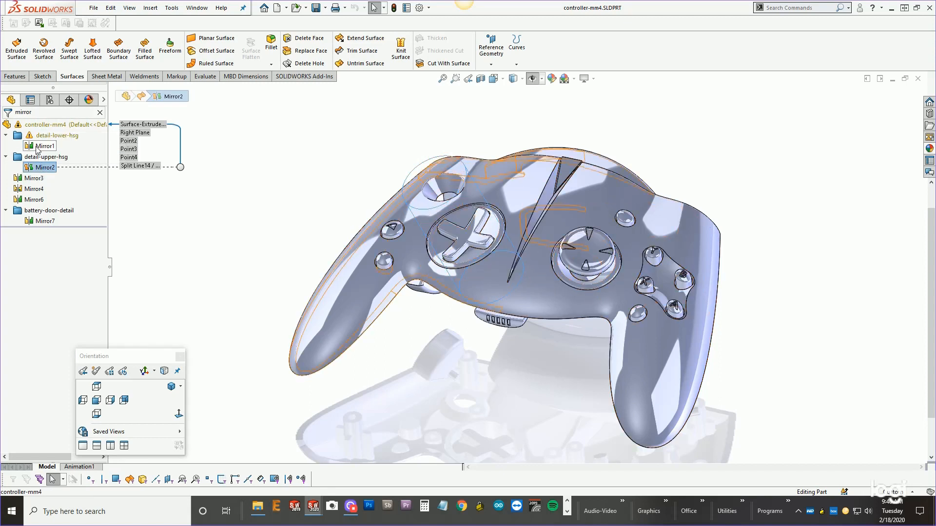
right_click(37, 149)
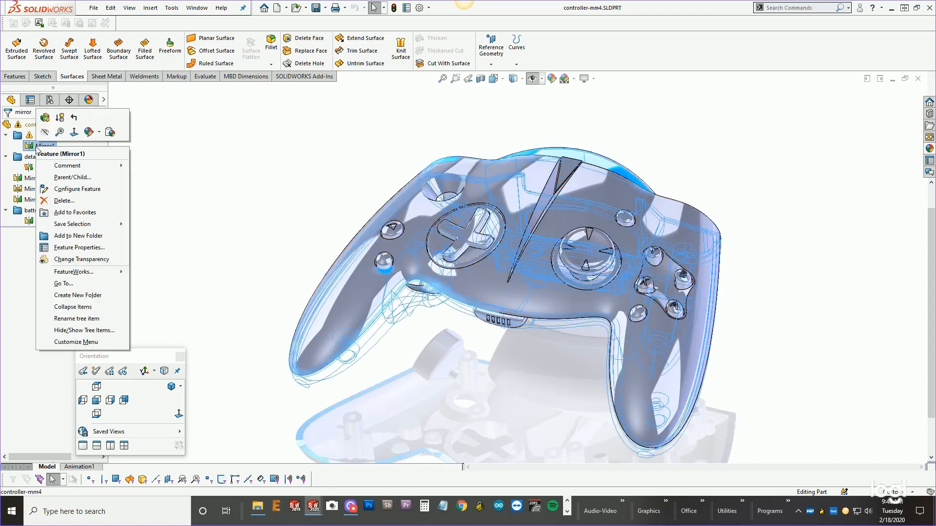
left_click(45, 118)
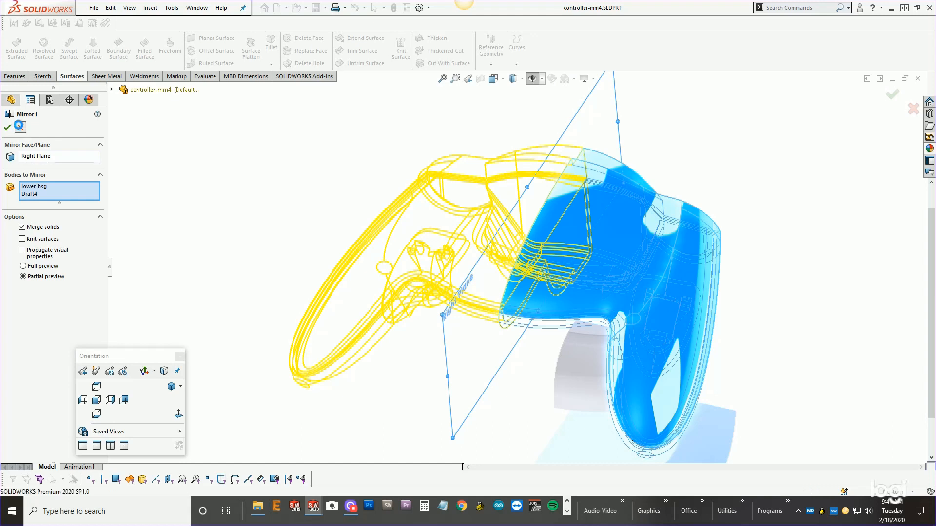
left_click(913, 108)
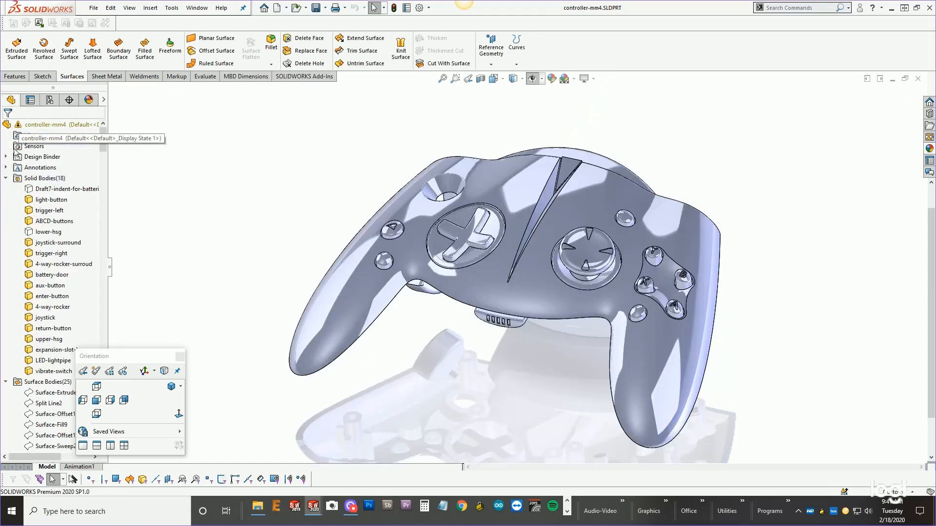
Switch to the 1-6th mirror-pattern part and orbit around the bottle to inspect its mirrored legs.
left_click(892, 79)
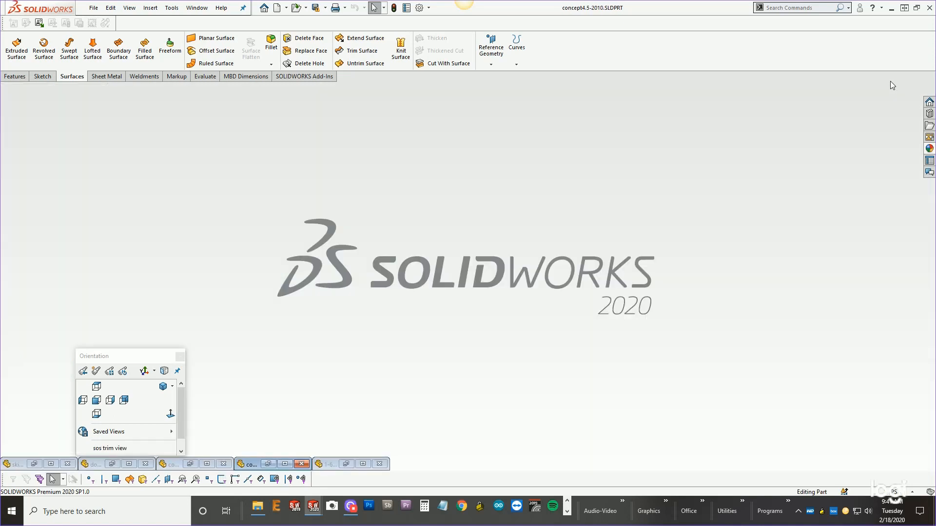
left_click(363, 463)
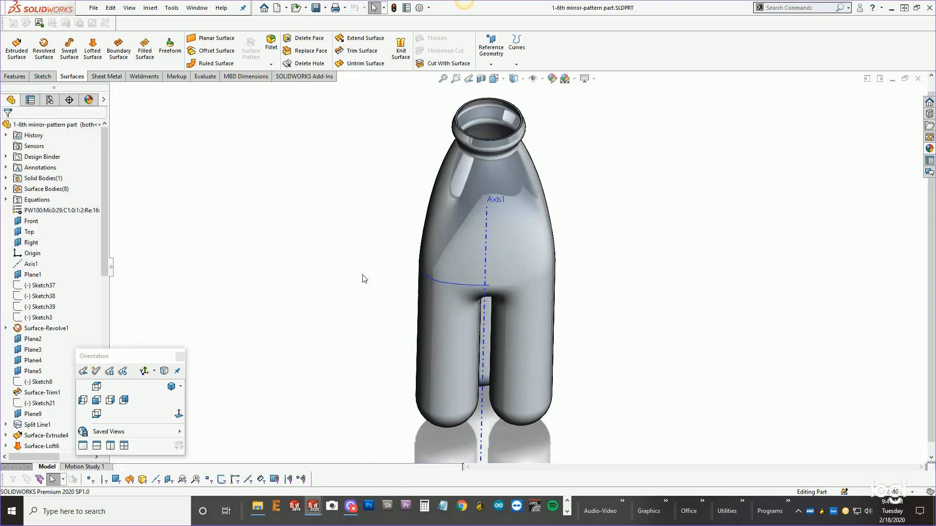
middle_click_drag(362, 279, 395, 293)
mouse_move(395, 321)
middle_mouse_down()
mouse_move(388, 184)
mouse_move(332, 121)
middle_mouse_up()
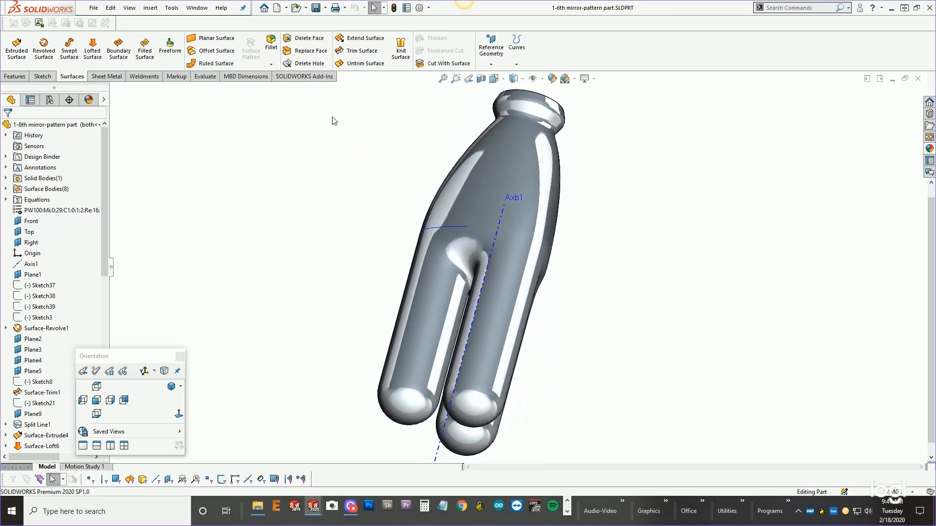
scroll(459, 292, "down", 4)
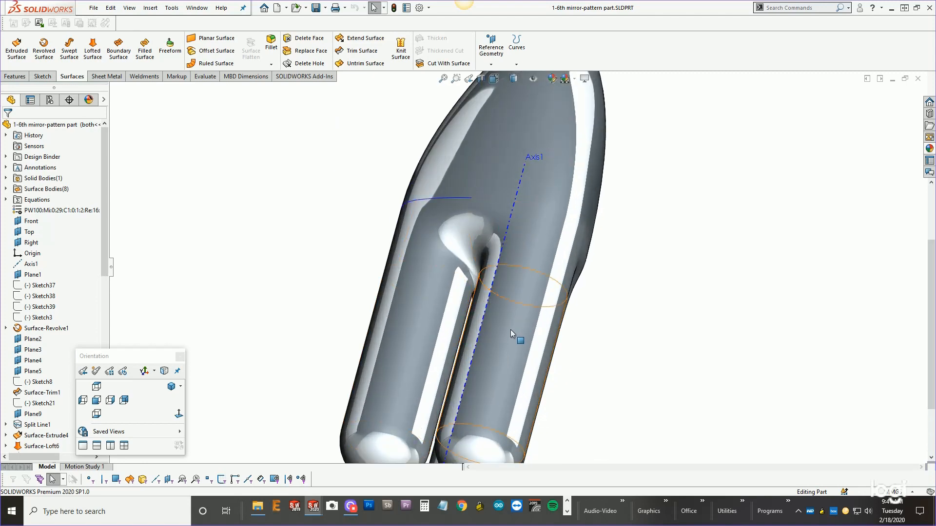
scroll(510, 336, "up", 3)
middle_click_drag(510, 336, 539, 328)
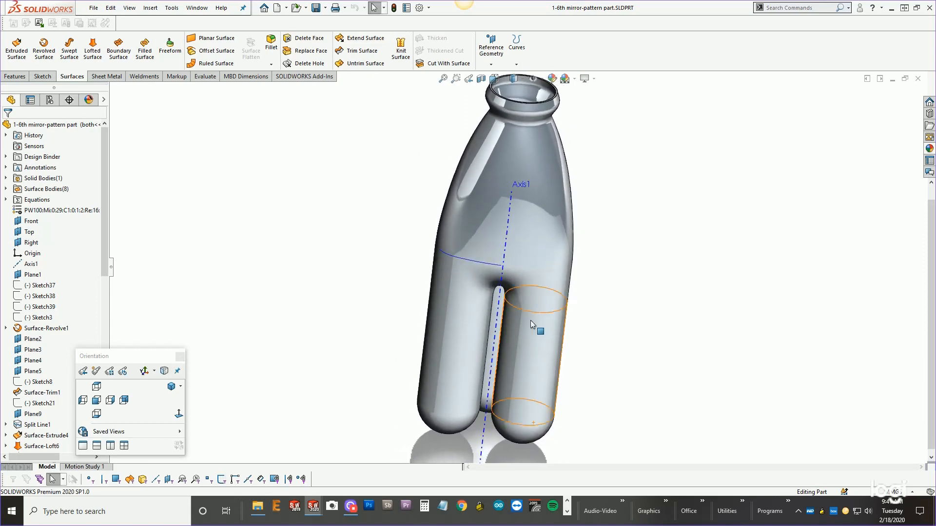
left_click_drag(135, 356, 185, 358)
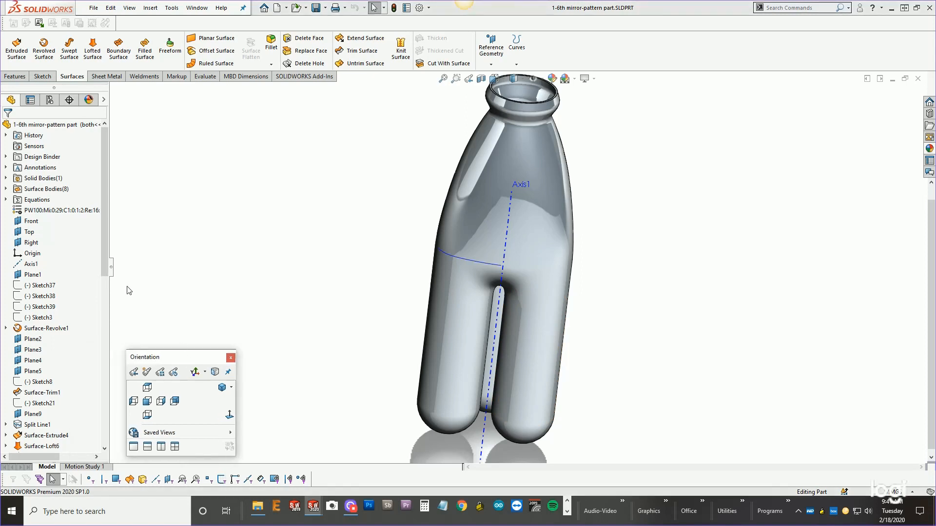
Roll the feature tree back to just after Thicken1, view the bottle from the top, then roll forward again.
left_click_drag(104, 251, 104, 418)
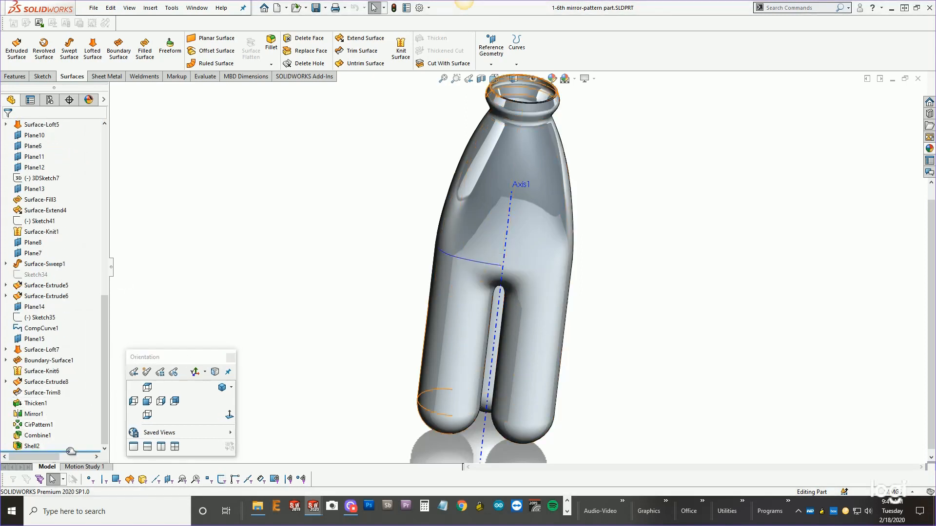
left_click_drag(70, 452, 68, 408)
left_click(147, 388)
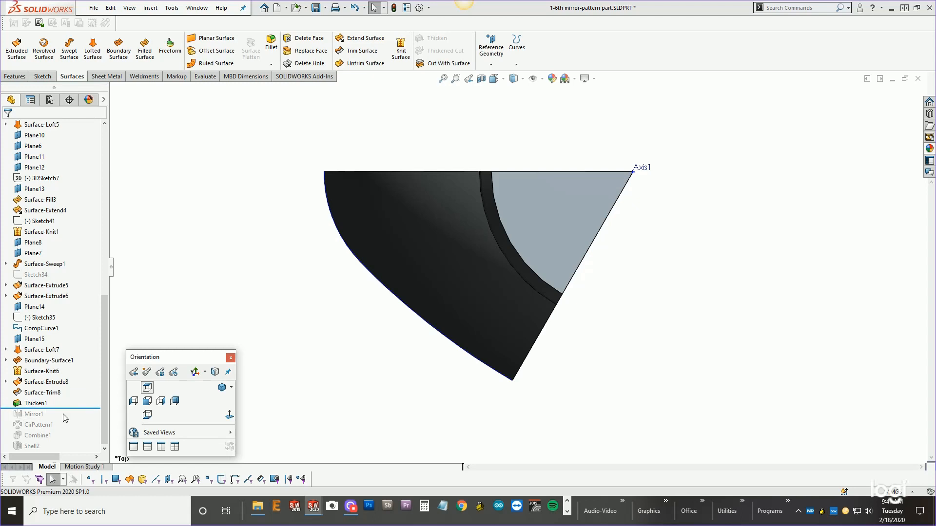
left_click_drag(72, 408, 63, 454)
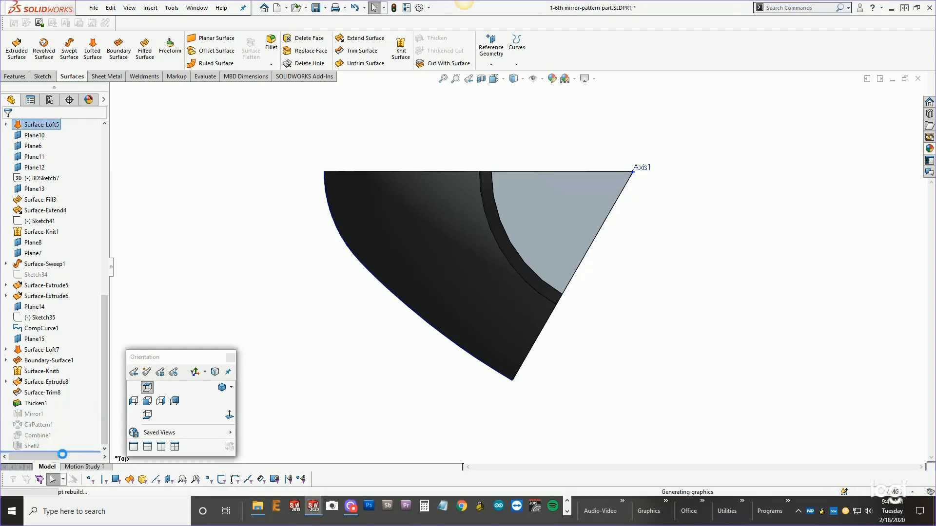
scroll(434, 396, "up", 6)
scroll(652, 230, "down", 3)
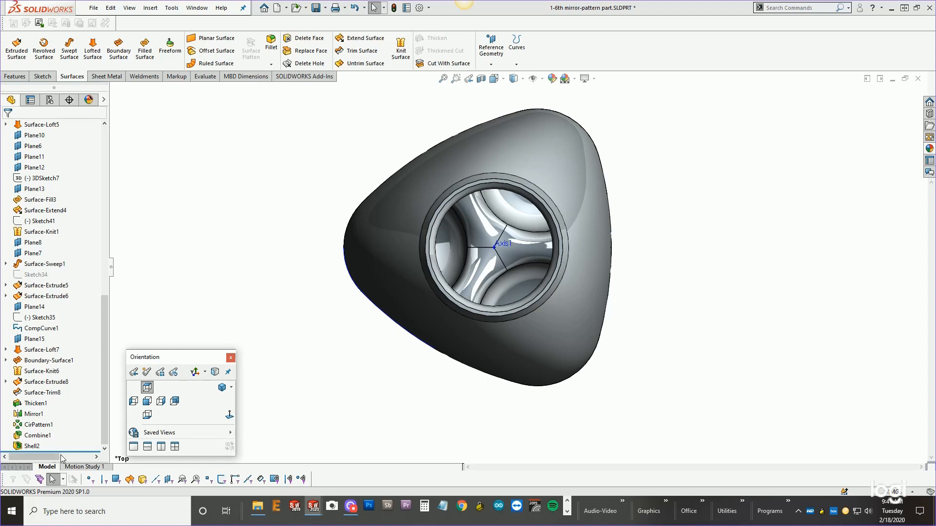
left_click(27, 408)
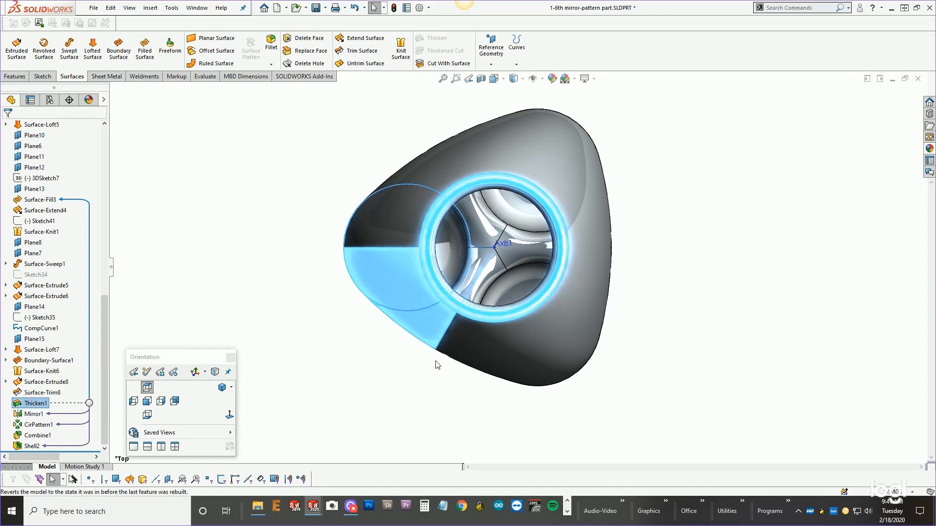
Step the rollback bar through Thicken1, Mirror1, CirPattern1 and the end of the tree, orbiting to inspect each stage.
left_click_drag(84, 451, 82, 408)
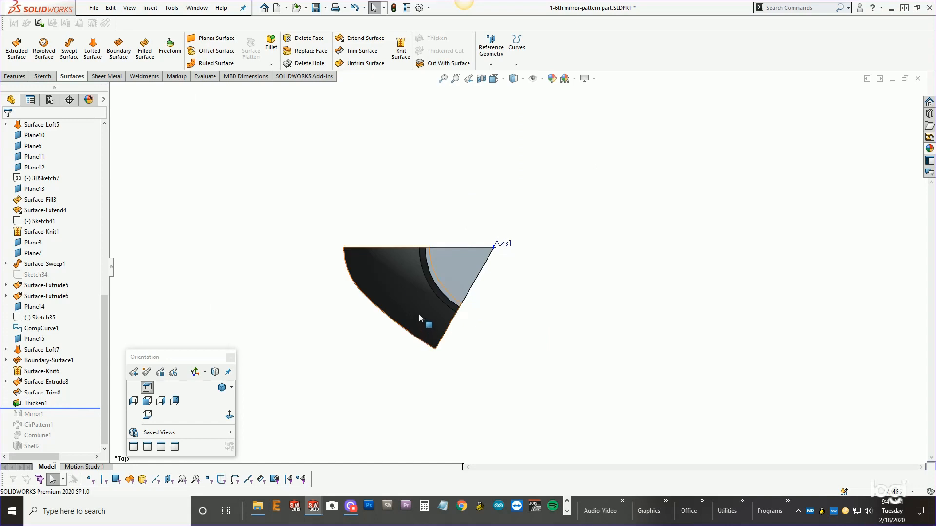
middle_click_drag(424, 318, 463, 232)
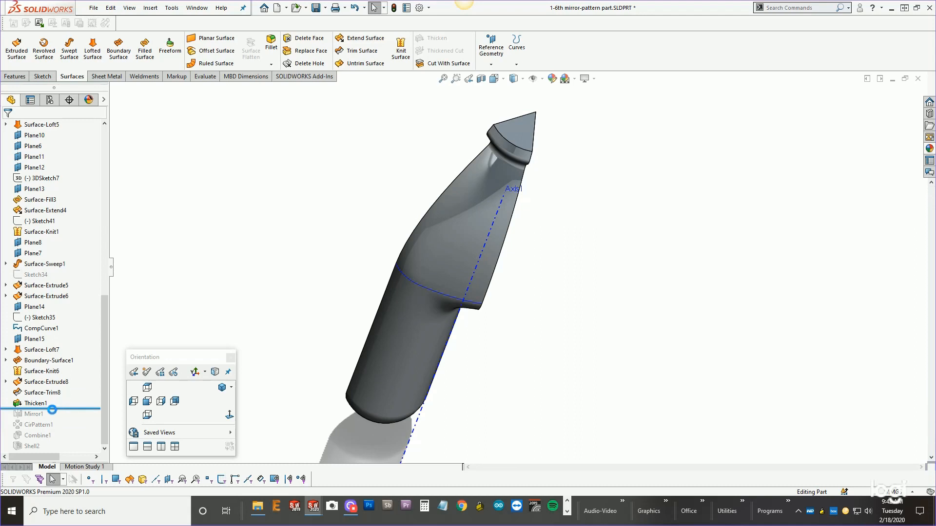
left_click_drag(55, 409, 54, 418)
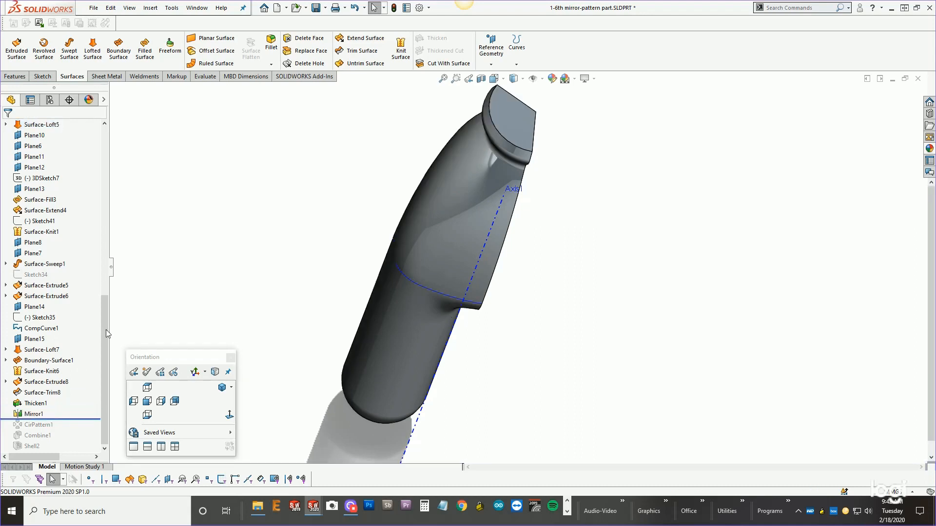
middle_click_drag(299, 304, 295, 345)
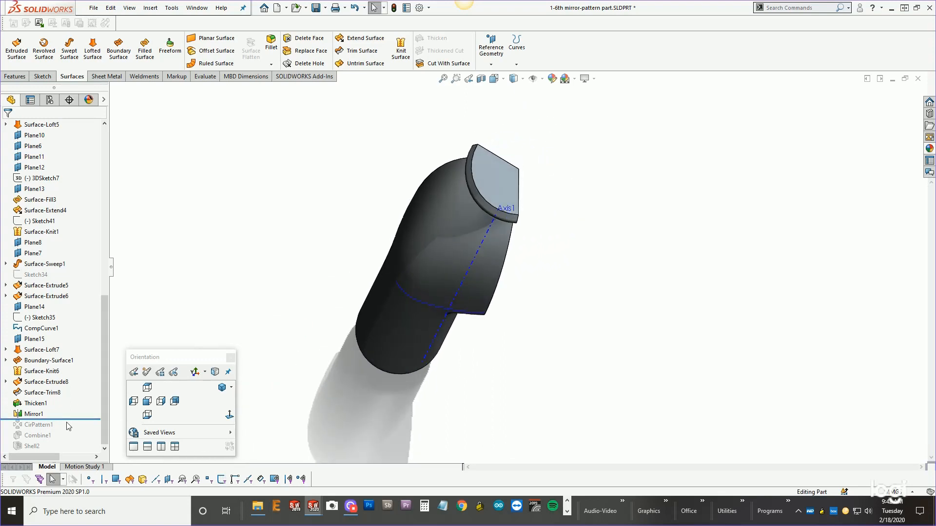
left_click_drag(67, 419, 65, 429)
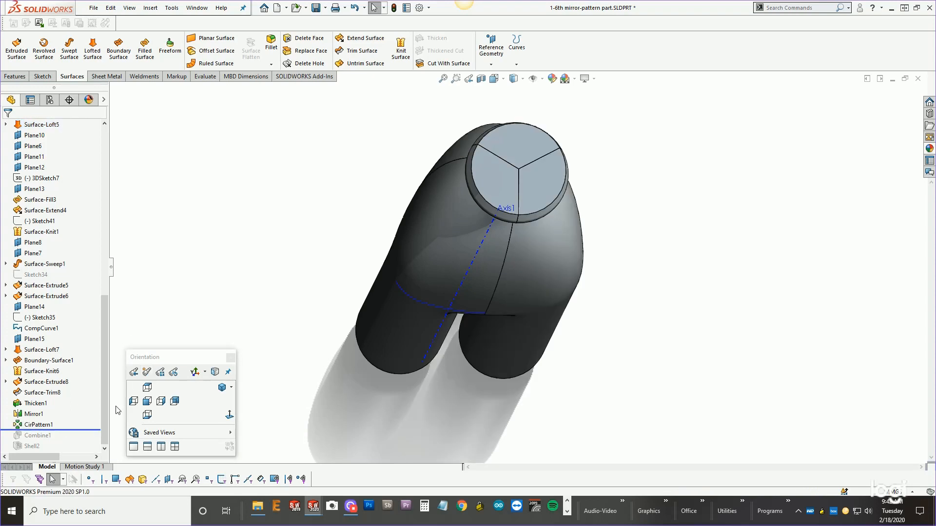
left_click_drag(66, 431, 62, 451)
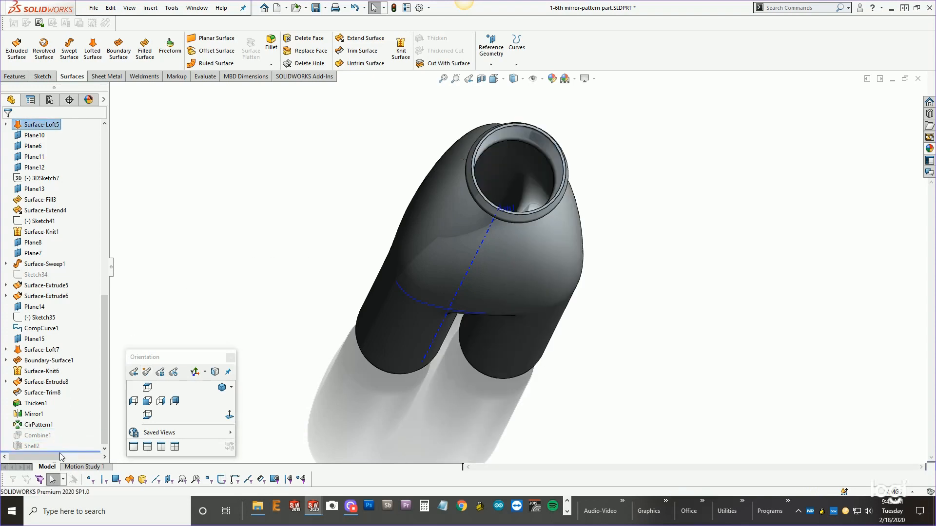
middle_click_drag(366, 284, 442, 240)
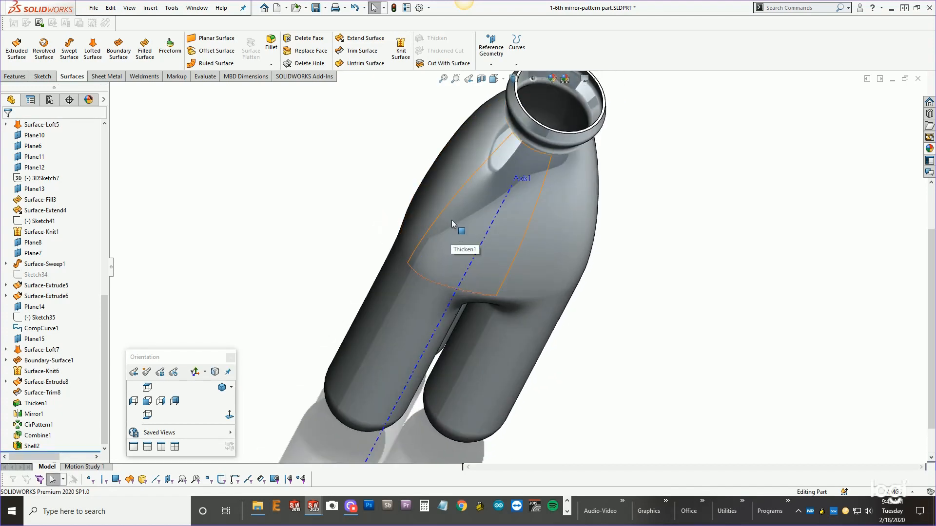
Roll back to Thicken1 again, orbit around the single bottle segment, then roll forward to the end of the tree.
left_click_drag(58, 450, 57, 409)
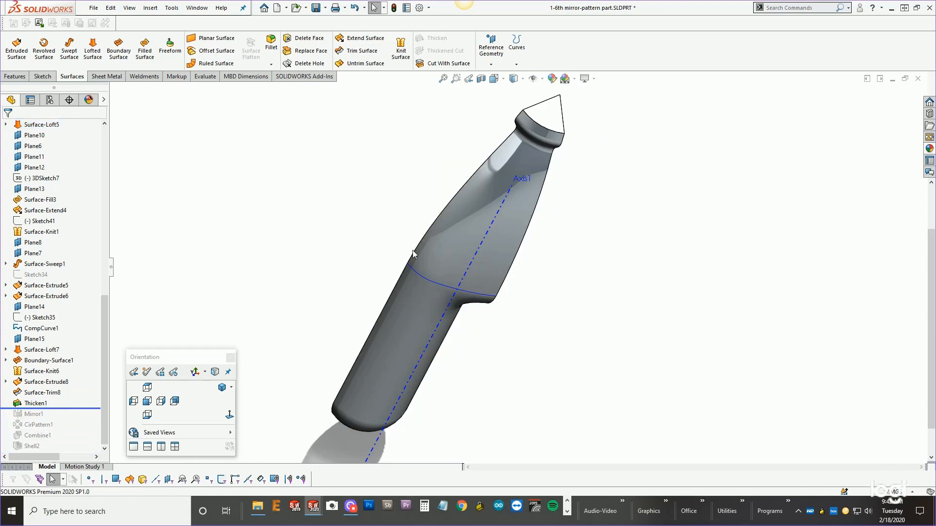
middle_click_drag(467, 254, 437, 215)
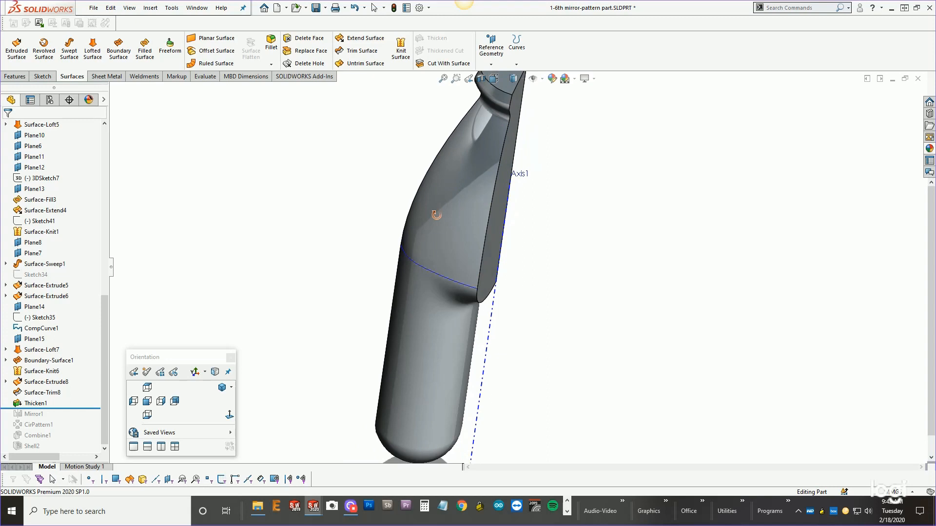
left_click(466, 253)
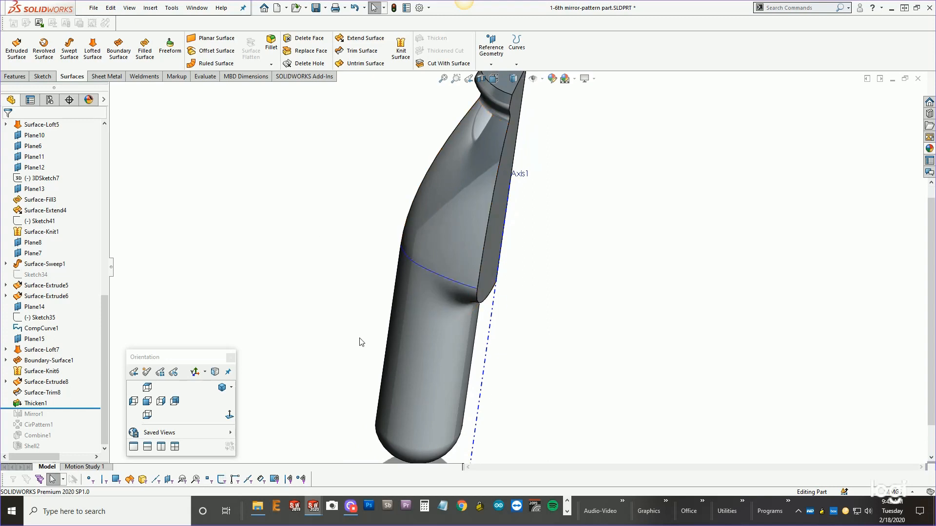
middle_click_drag(389, 324, 434, 311)
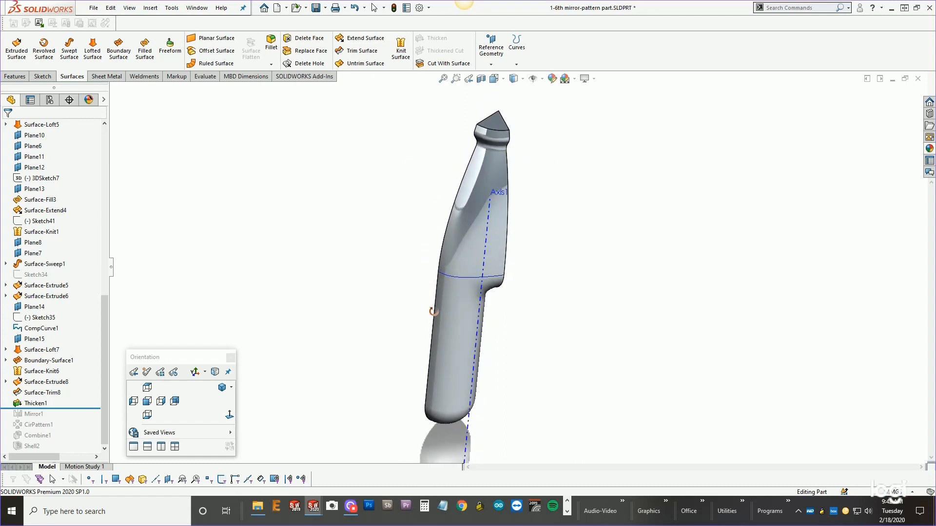
middle_click_drag(449, 379, 438, 349)
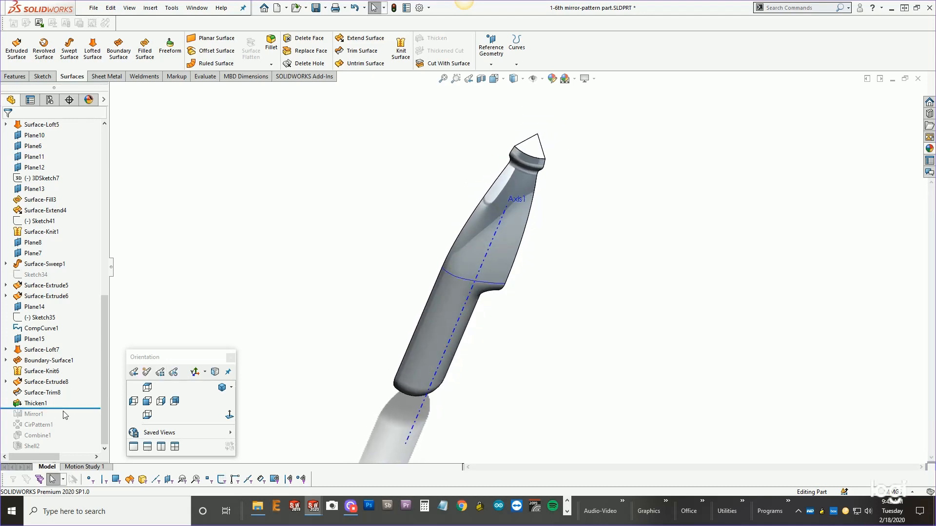
left_click_drag(69, 407, 68, 452)
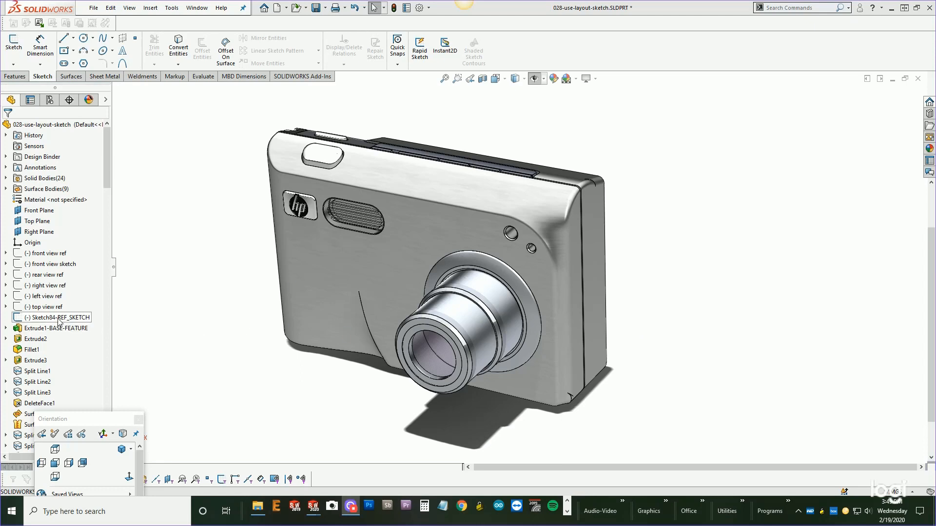
Open Sketch84-REF_SKETCH in the camera part for editing, view it from the front, then exit the sketch.
mouse_move(59, 321)
right_click(70, 318)
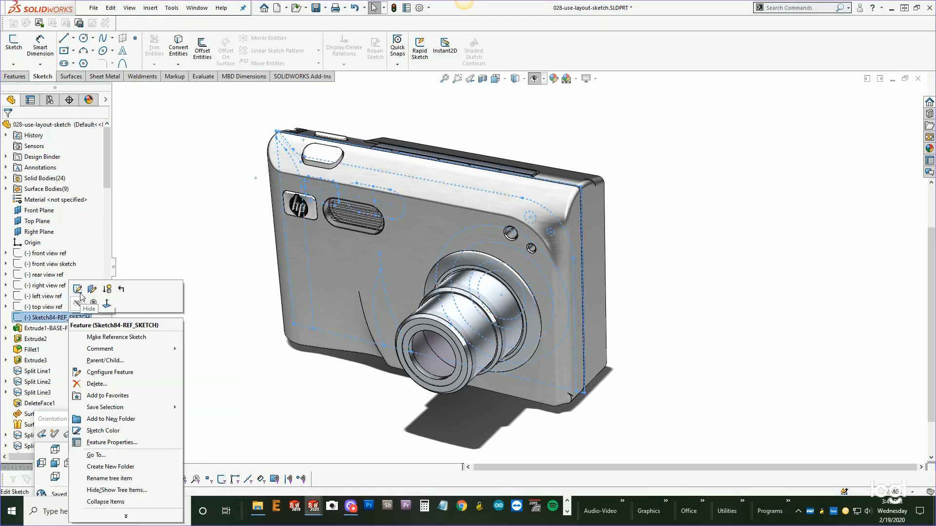
left_click(77, 290)
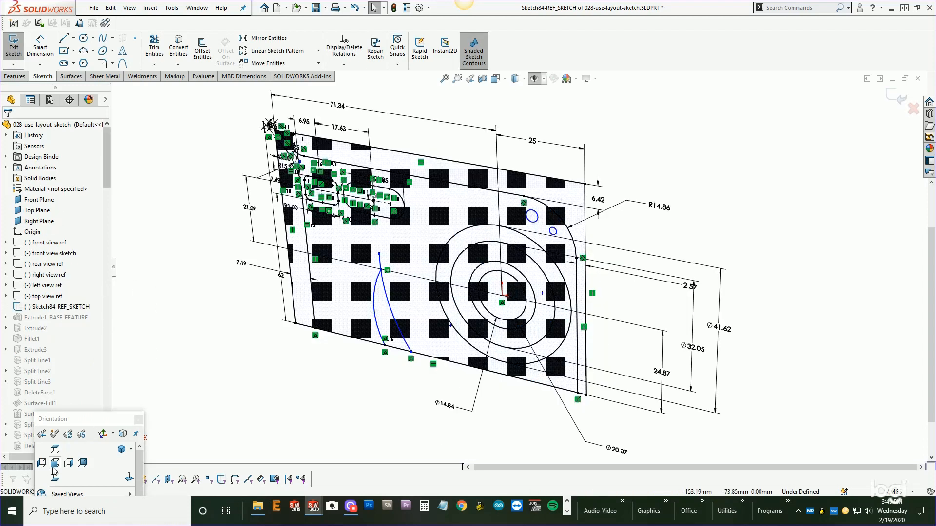
left_click(54, 463)
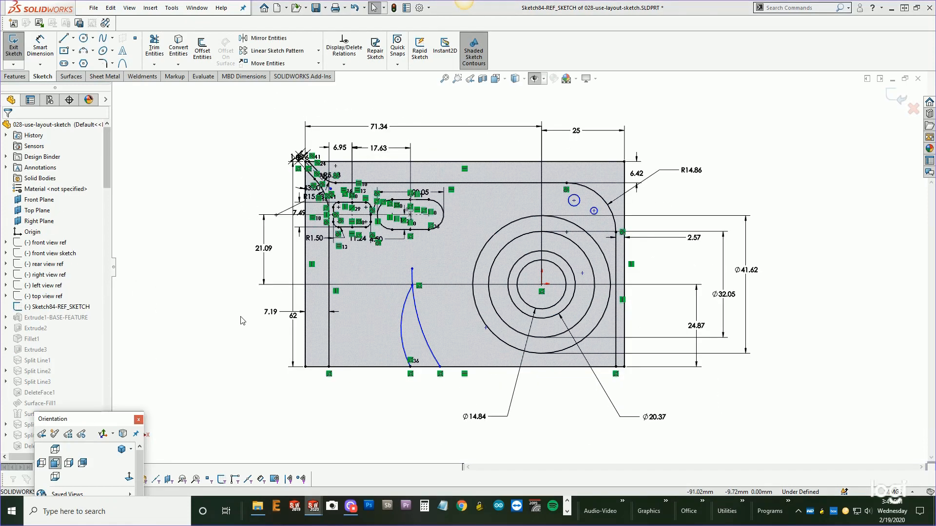
scroll(503, 251, "down", 2)
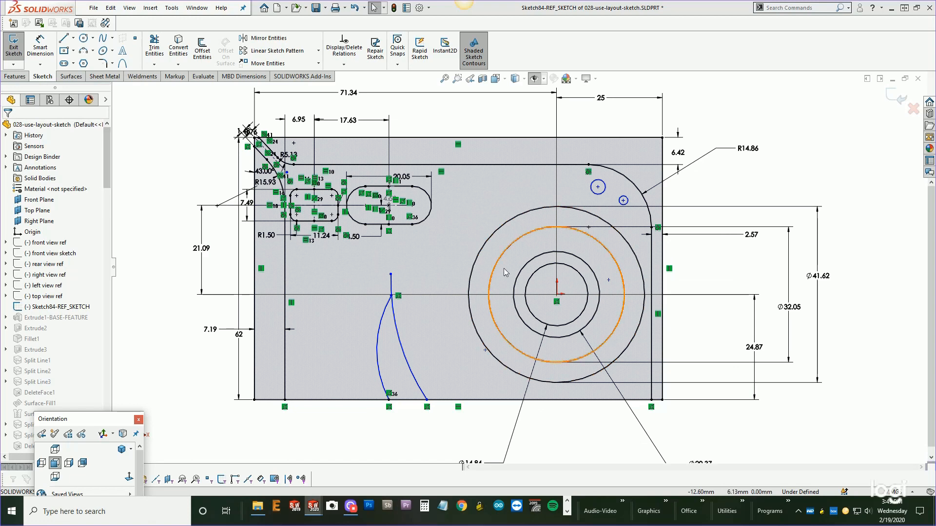
scroll(507, 271, "up", 1)
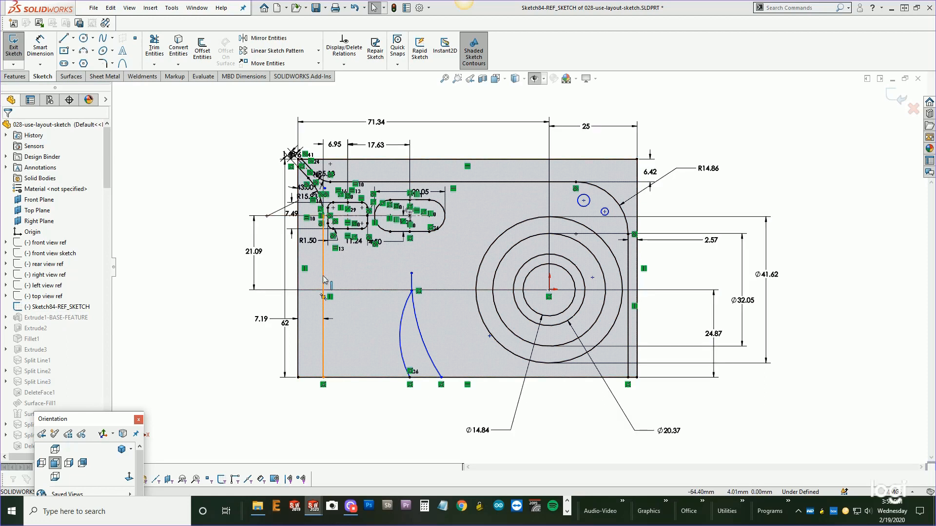
left_click(896, 99)
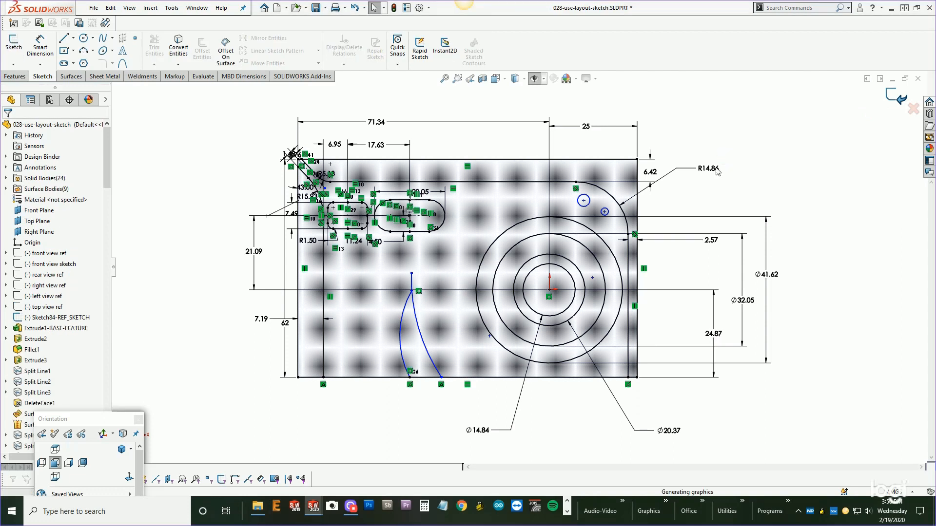
Display the reference sketch's dimensions on the camera model, then switch the view to perspective.
middle_click_drag(688, 228, 646, 293)
scroll(637, 235, "down", 3)
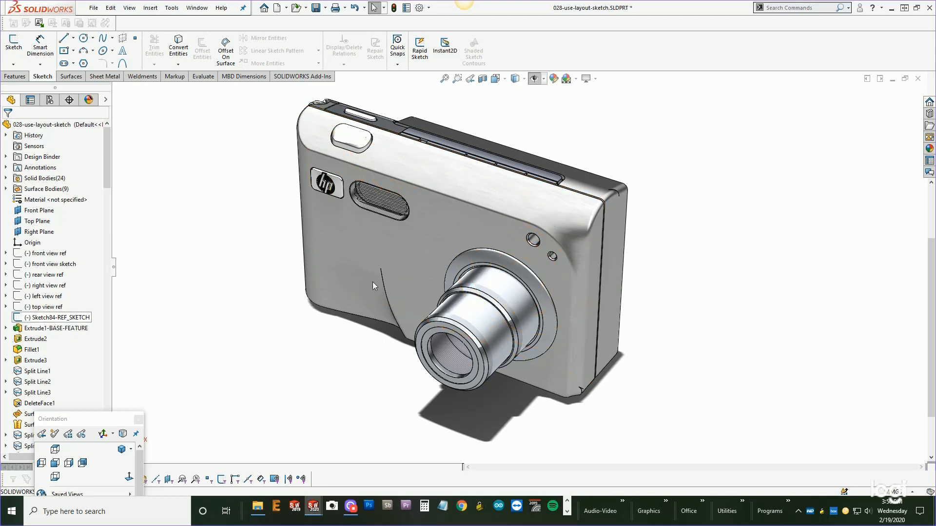
left_click(66, 319)
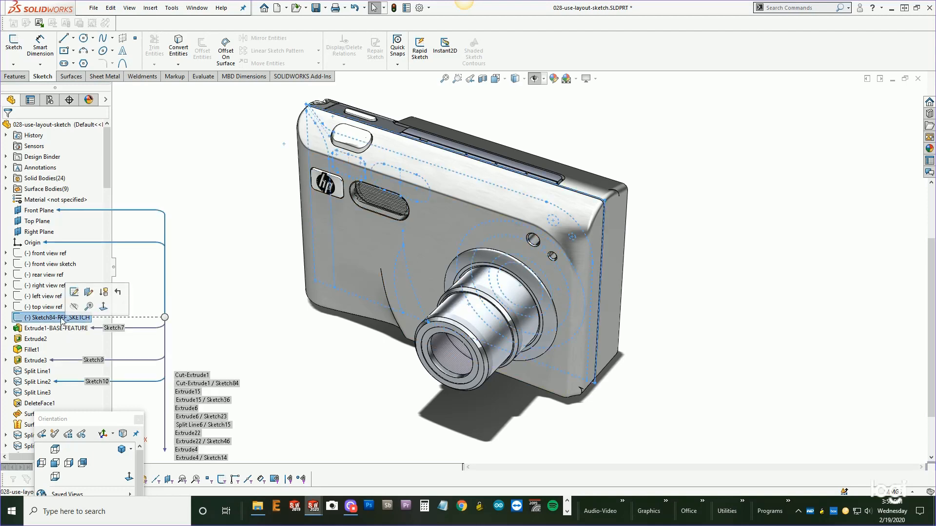
double_click(62, 321)
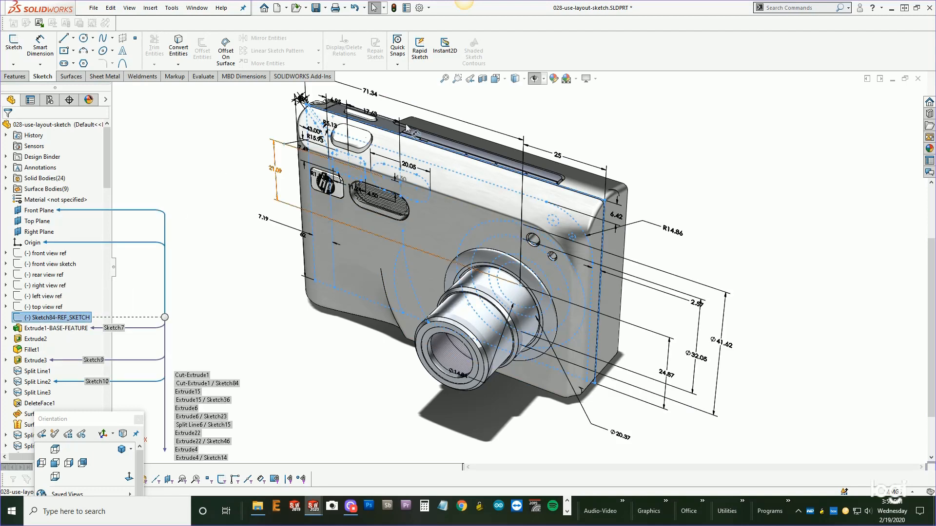
left_click(559, 157)
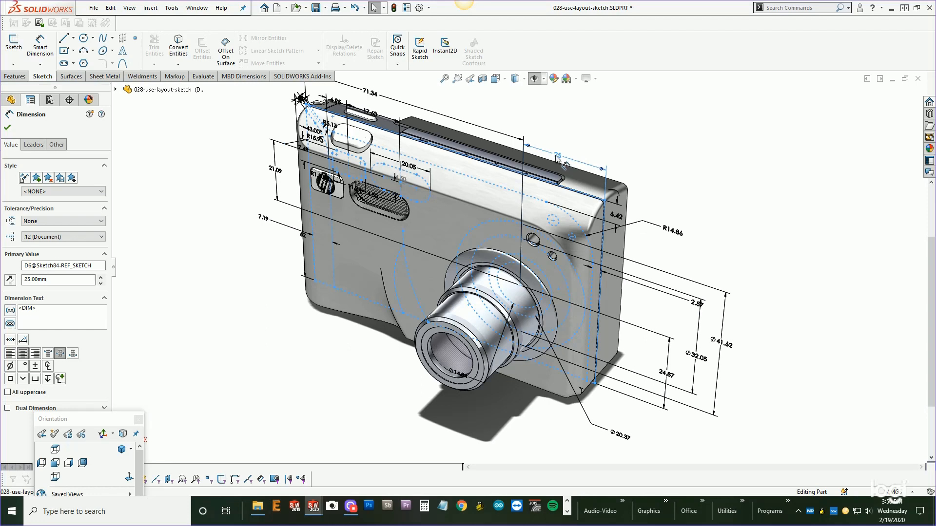
left_click(559, 137)
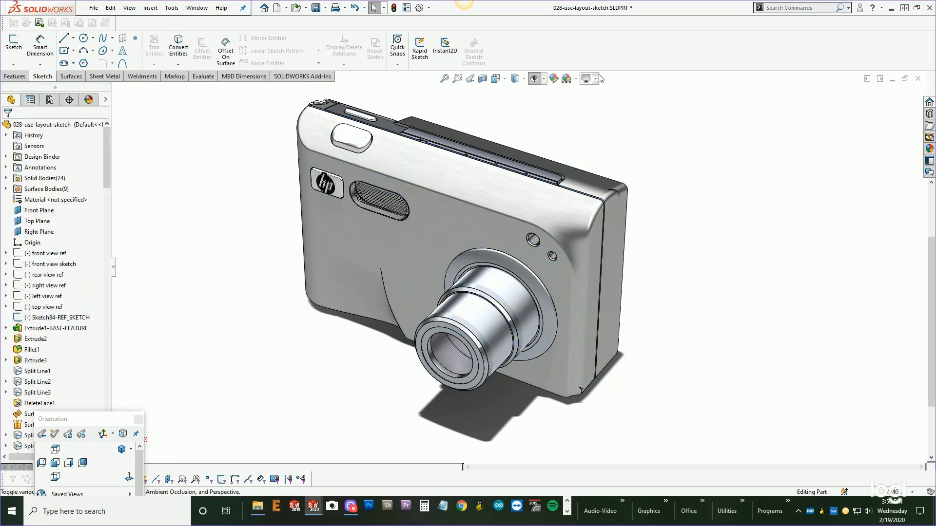
left_click(576, 79)
left_click(591, 128)
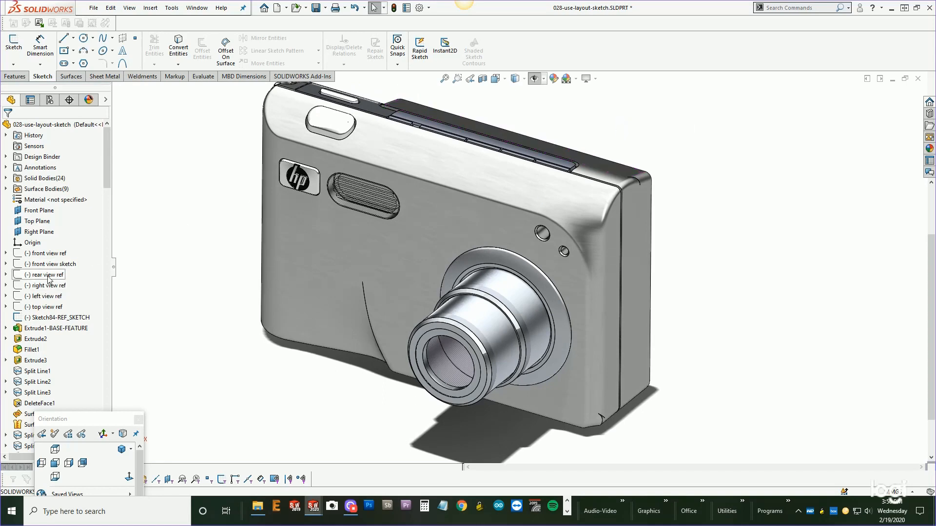
Set the reference sketch's top horizontal dimension to 30 mm and rebuild the camera model.
left_click(53, 317)
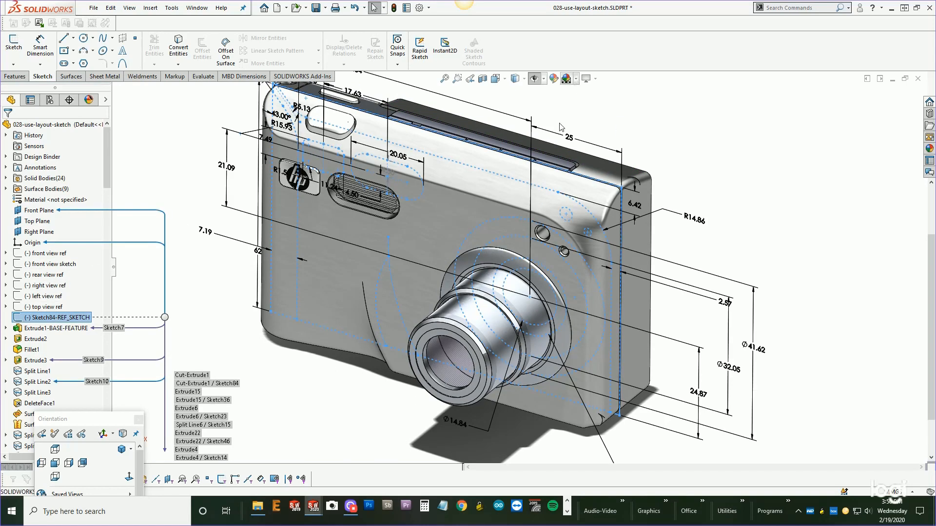
double_click(570, 139)
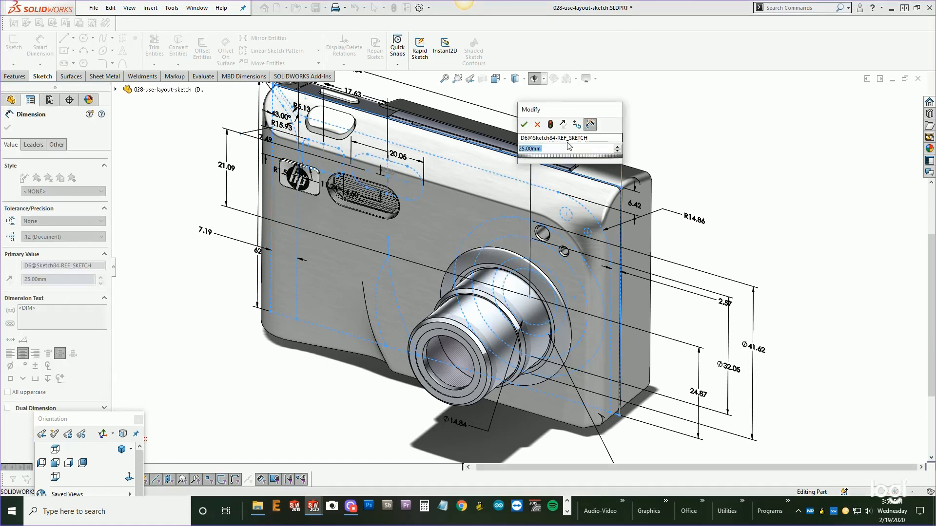
left_click_drag(567, 115, 738, 114)
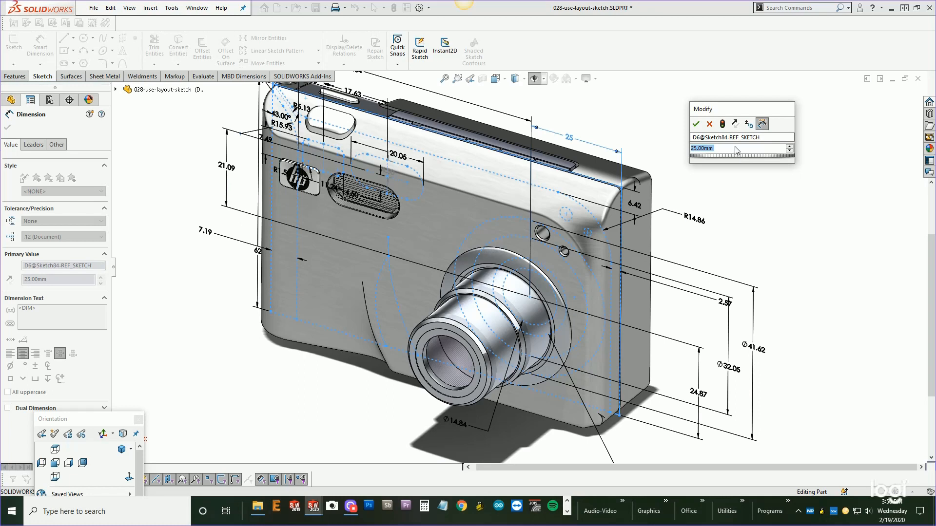
type("30")
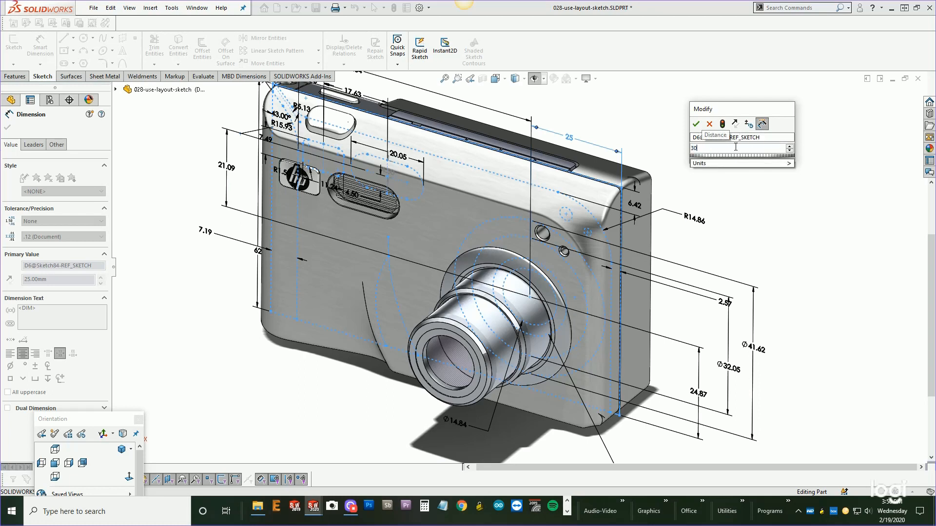
left_click(696, 124)
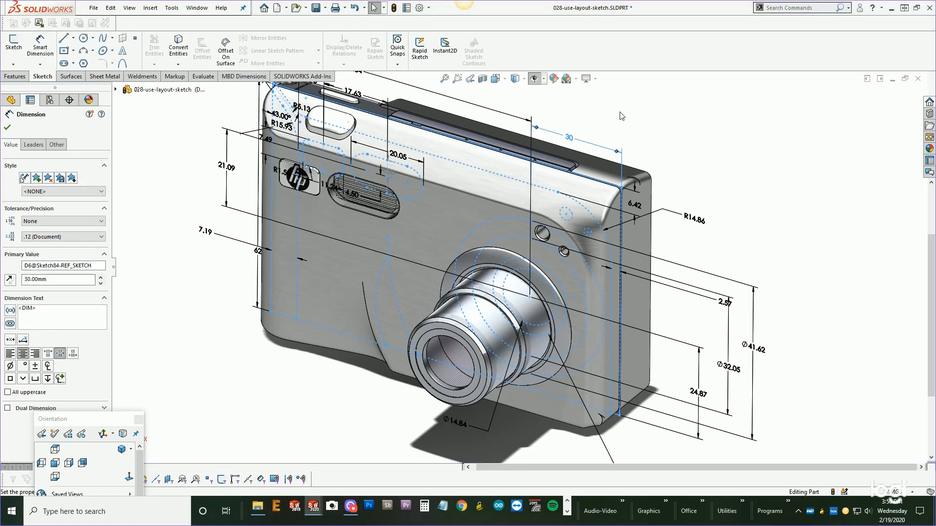
left_click(394, 8)
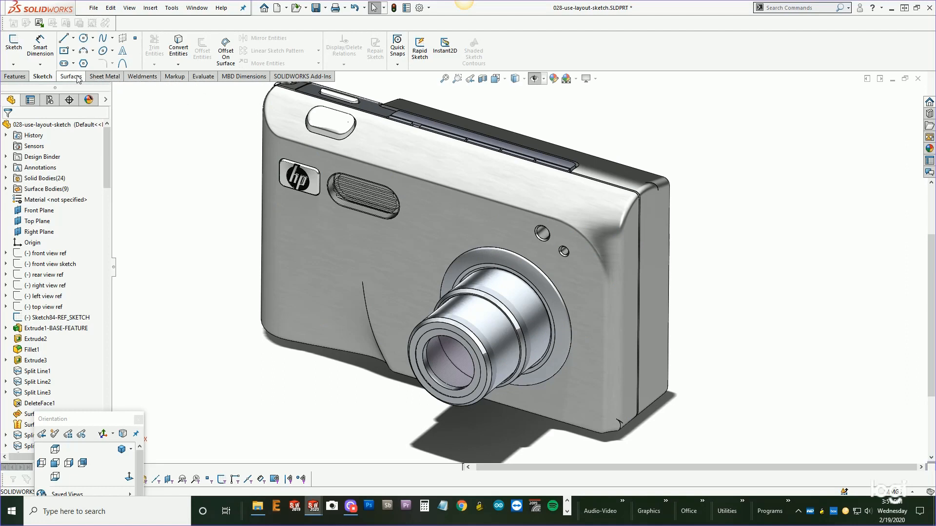
Run a Performance Evaluation on the camera part to review feature rebuild times, then close it.
left_click(203, 76)
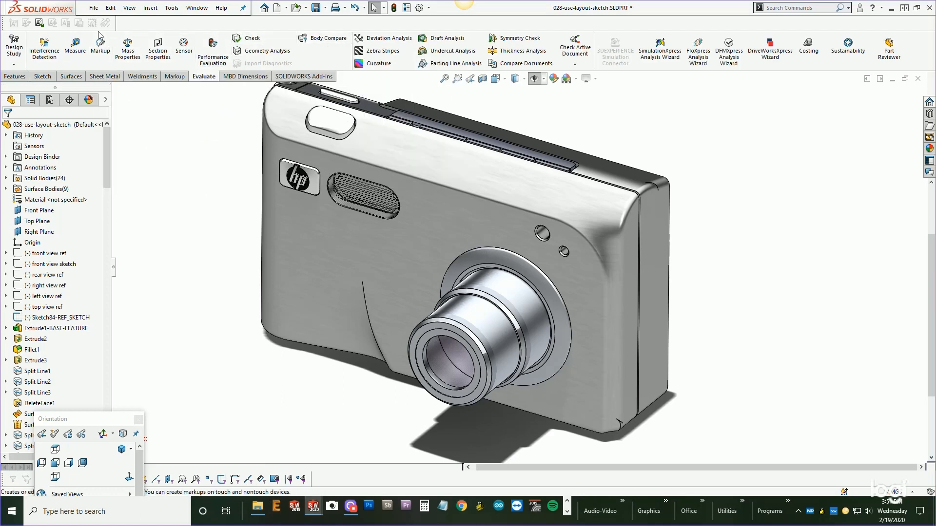
left_click(213, 50)
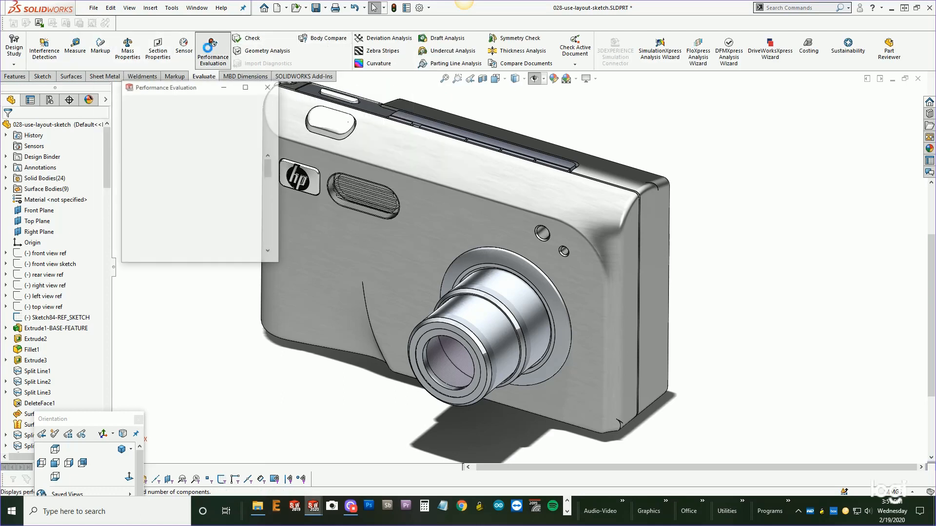
left_click_drag(200, 89, 202, 104)
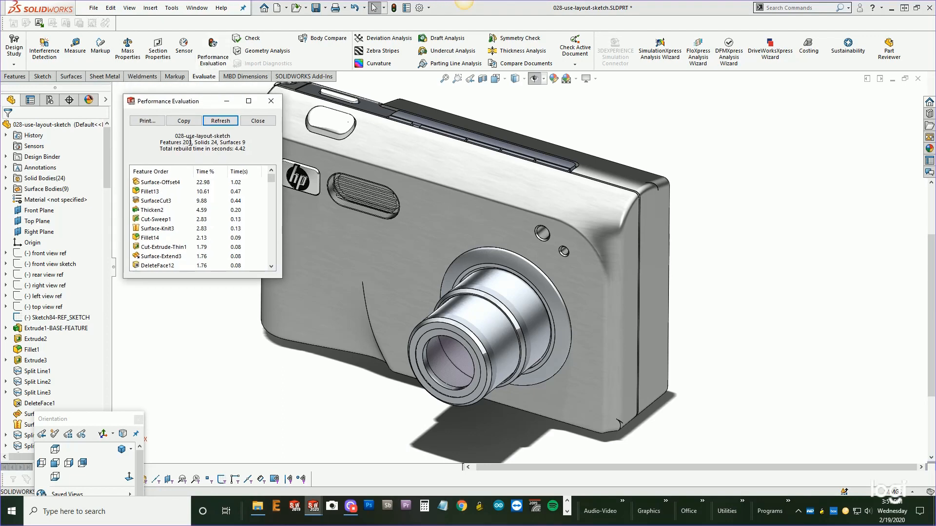
left_click(271, 101)
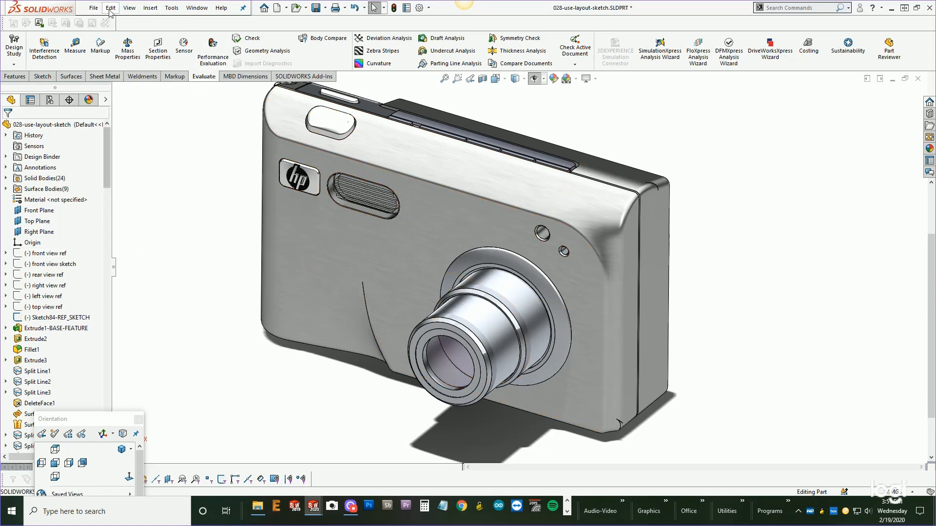
Switch the display to show tangent edges as visible.
left_click(129, 8)
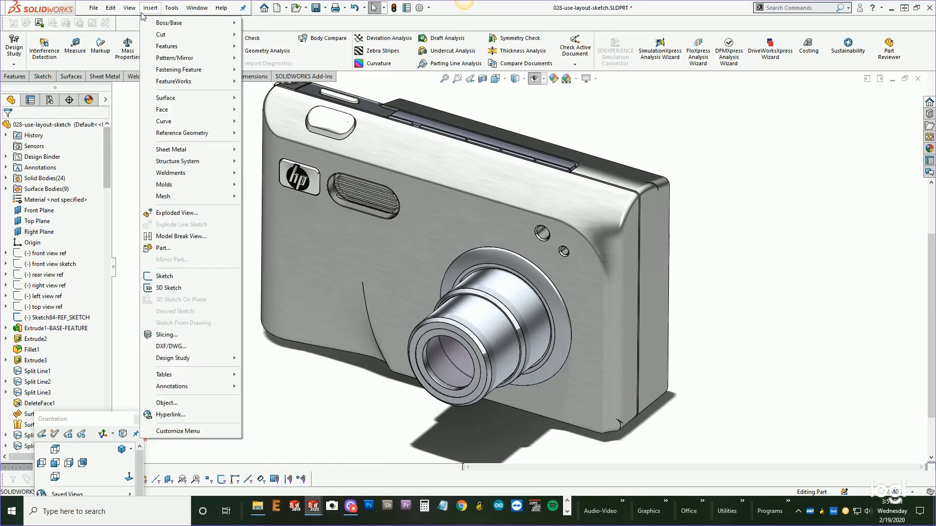
mouse_move(147, 50)
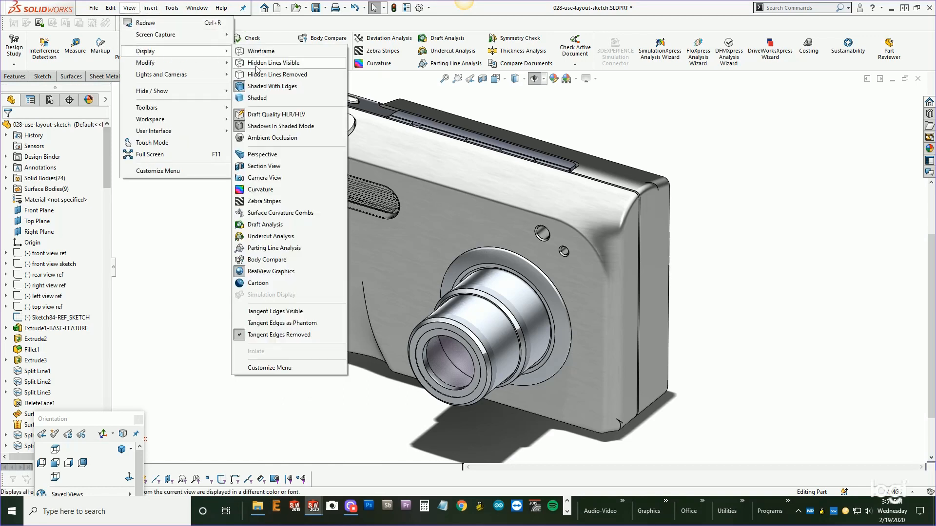
left_click(264, 314)
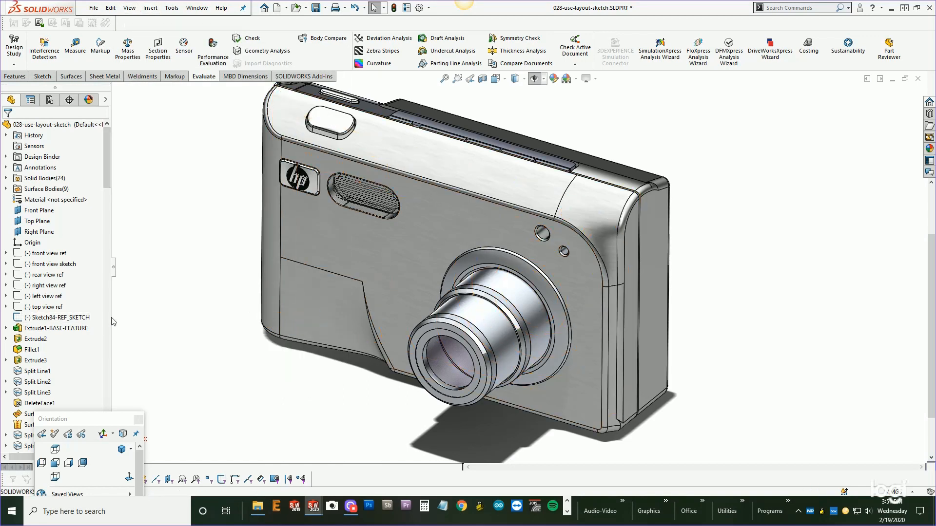
Set the reference sketch's top horizontal dimension to 25 mm and rebuild the camera model.
left_click(43, 318)
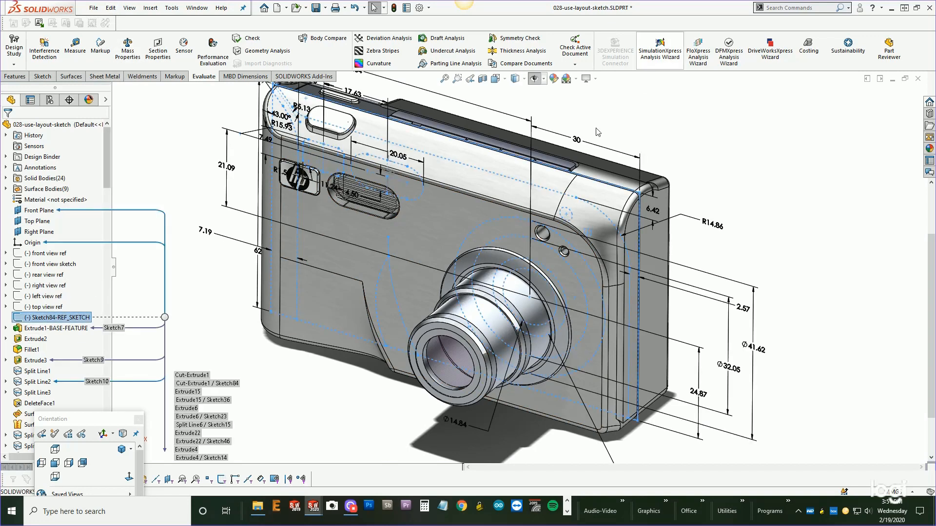
double_click(576, 143)
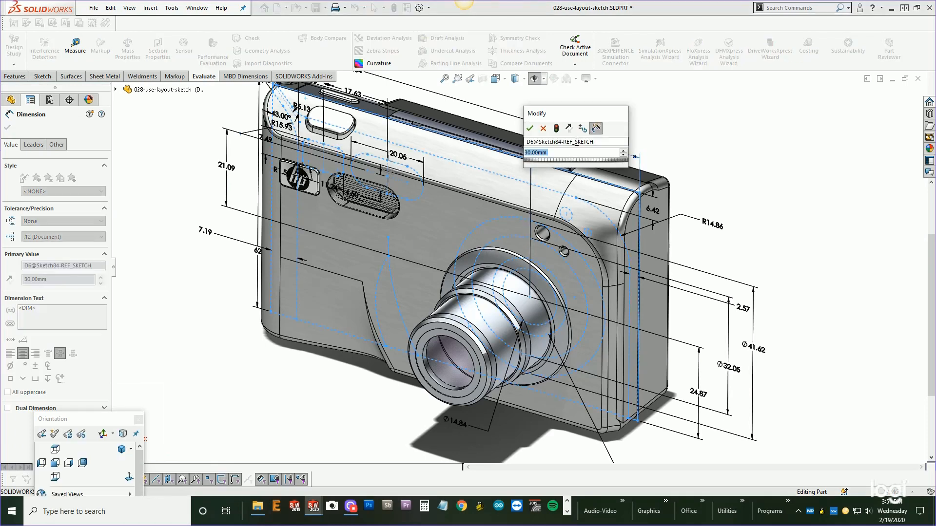
type("25")
key("Return")
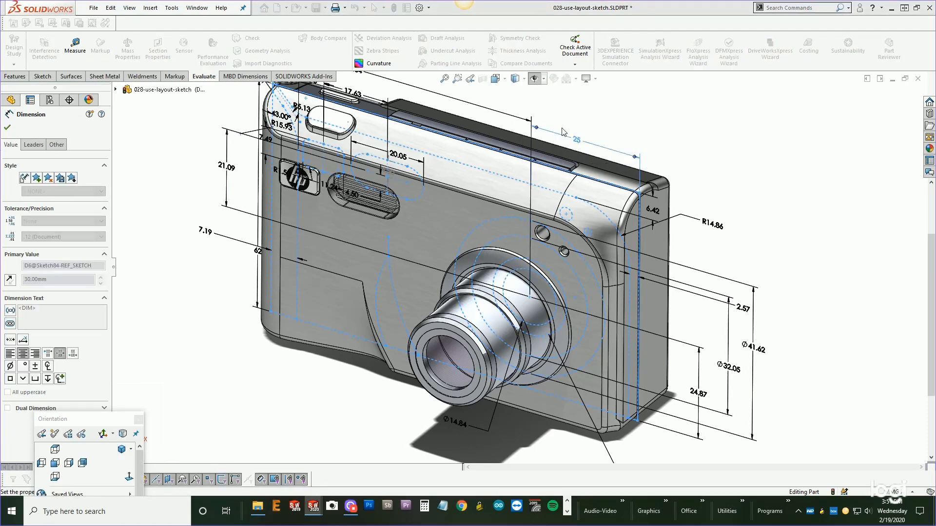
left_click(394, 7)
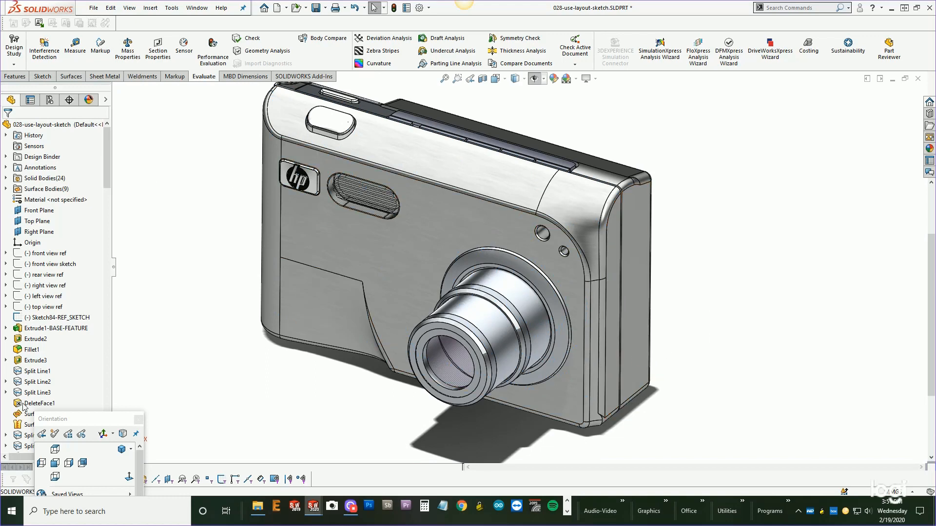
Orbit and zoom around the camera to examine the fill surface faces on its front.
left_click_drag(68, 420, 184, 450)
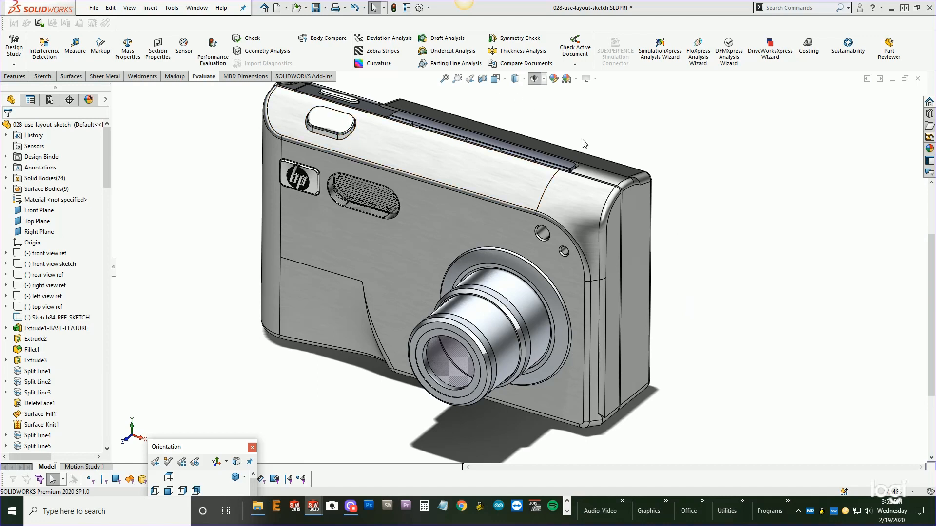
middle_click_drag(646, 311, 629, 292)
left_click(548, 203)
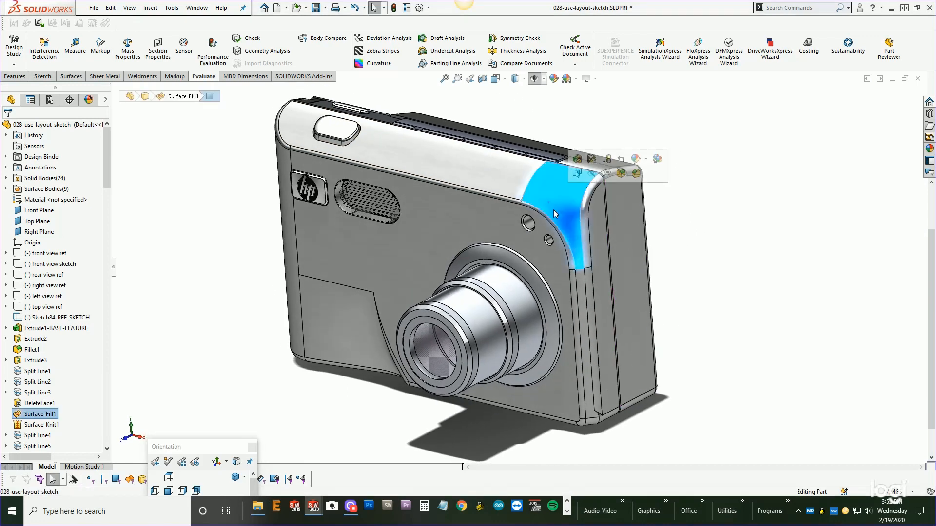
middle_click_drag(554, 210, 579, 179)
left_click(274, 397)
middle_click_drag(523, 390, 360, 432)
middle_click_drag(369, 326, 564, 305)
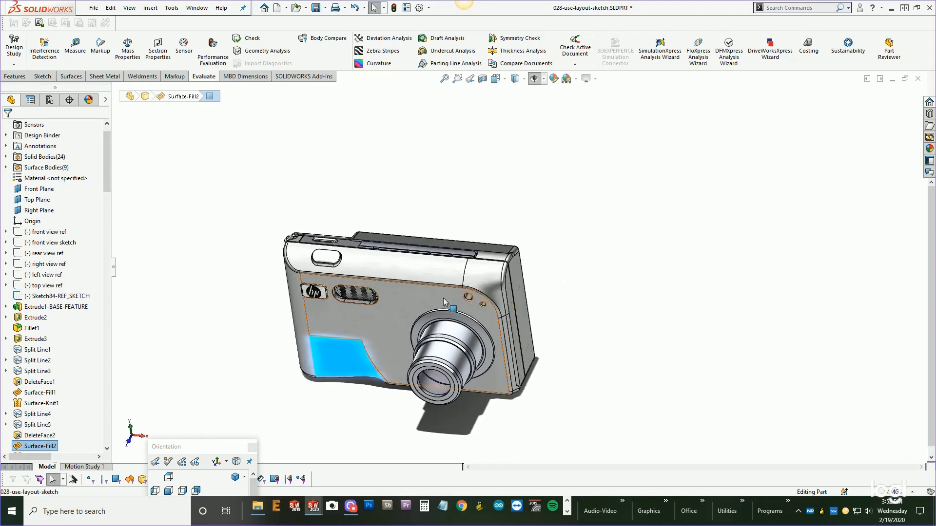
middle_click_drag(443, 298, 428, 272)
scroll(448, 321, "down", 5)
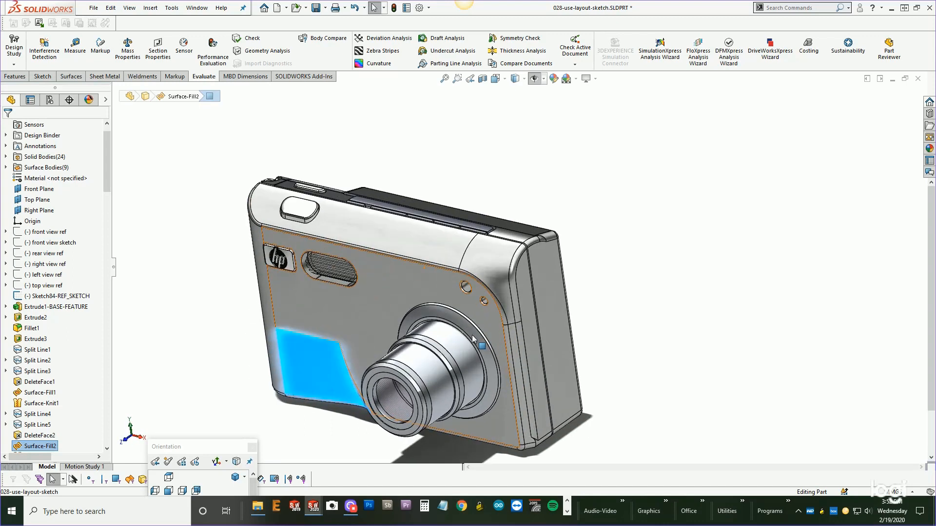
middle_click_drag(493, 348, 488, 350)
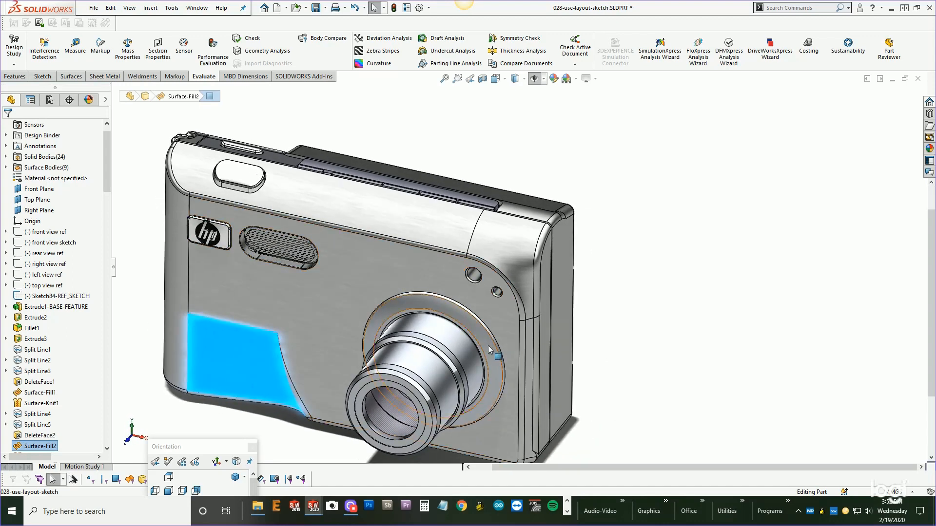
scroll(487, 350, "up", 1)
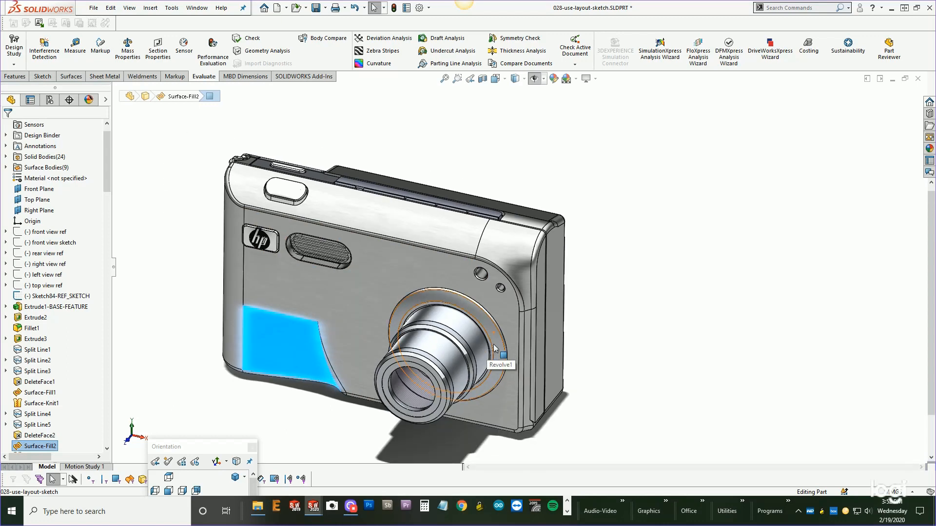
middle_click_drag(487, 350, 489, 335)
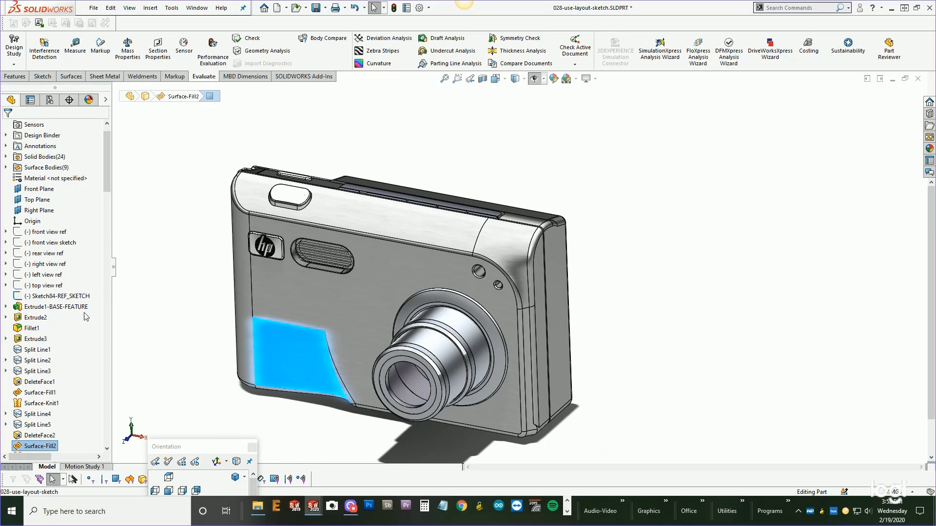
Roll back the feature tree to just after Extrude1-BASE-FEATURE.
left_click(61, 297)
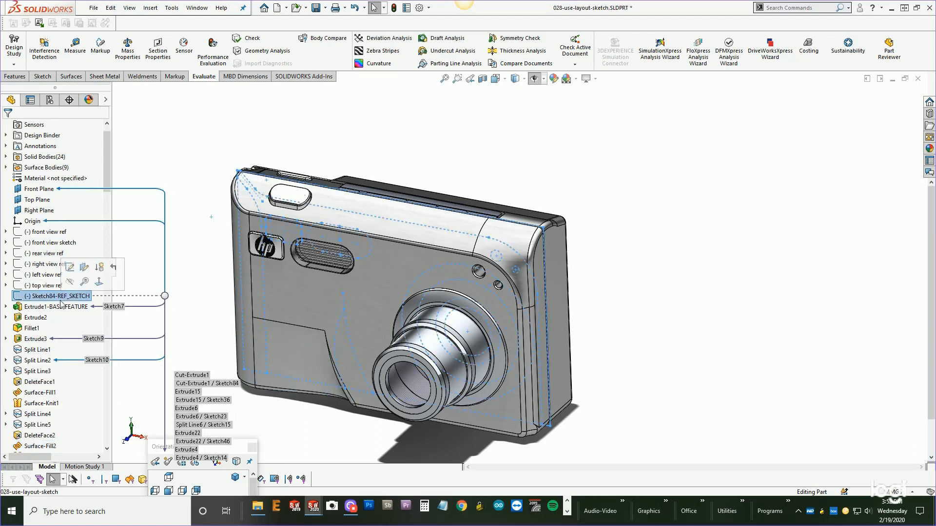
left_click(31, 320)
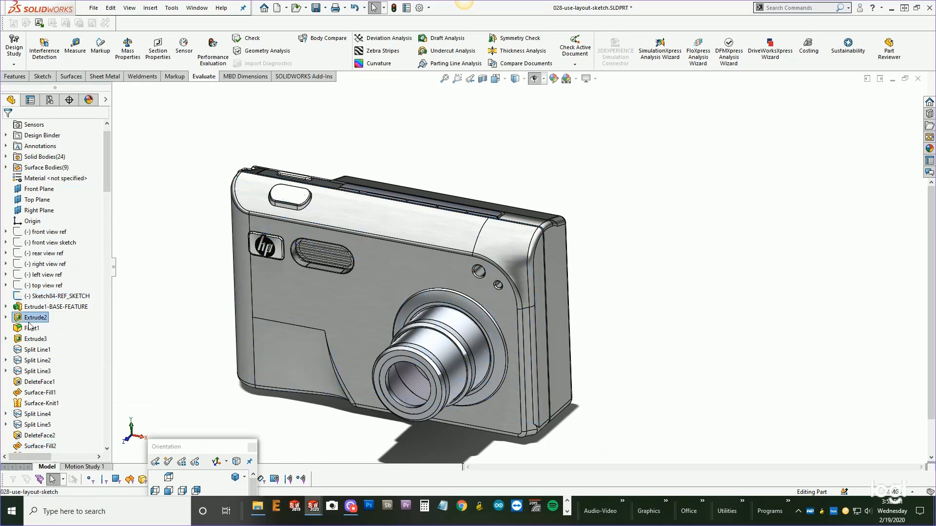
right_click(29, 325)
left_click(82, 299)
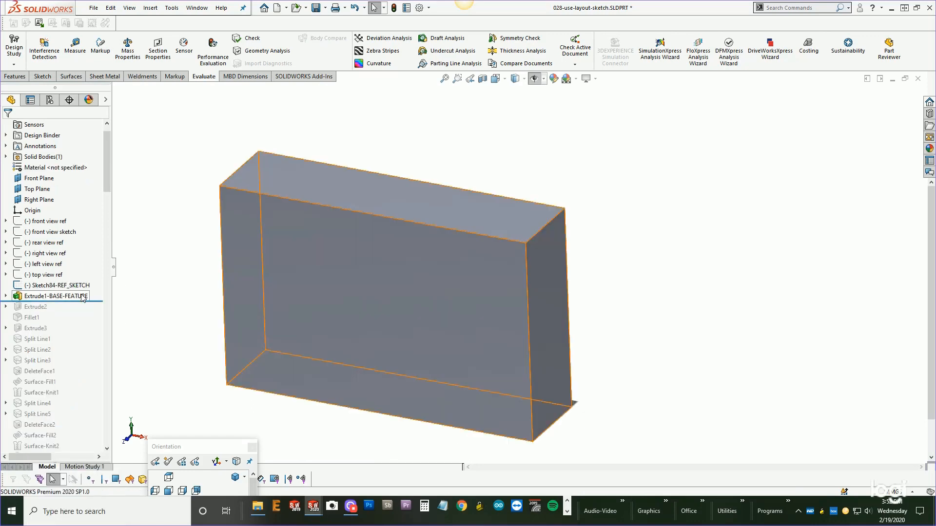
Open Sketch7 under Extrude1-BASE-FEATURE for editing, compare it with the reference sketch, then exit the sketch.
left_click(7, 297)
left_click(48, 307)
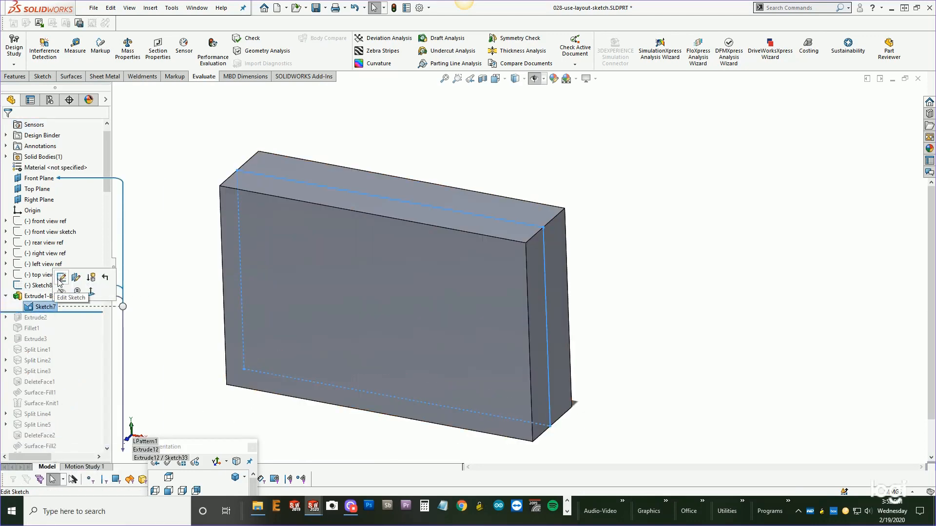
left_click(60, 278)
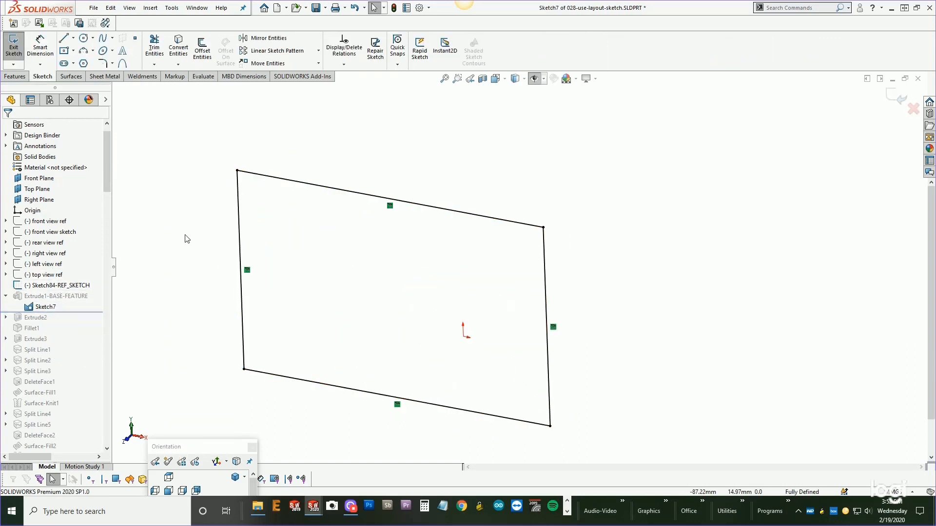
key("h")
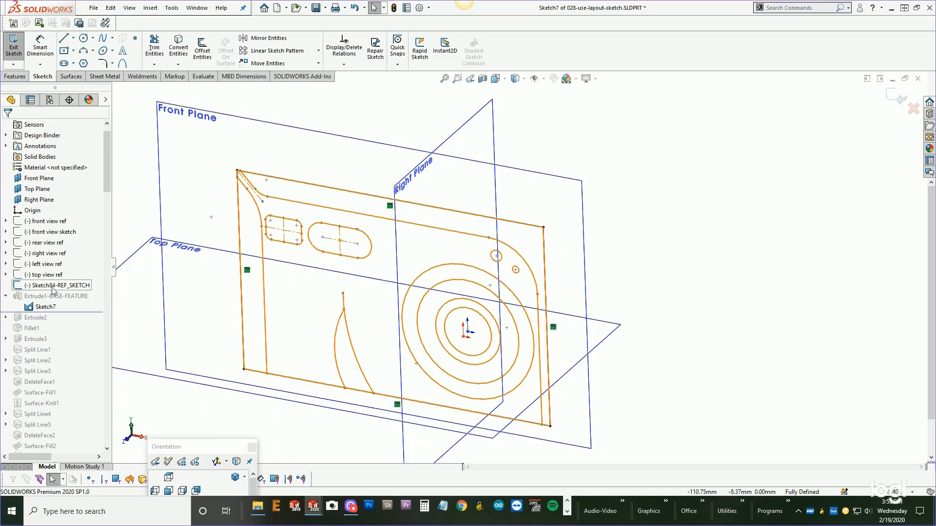
mouse_move(53, 289)
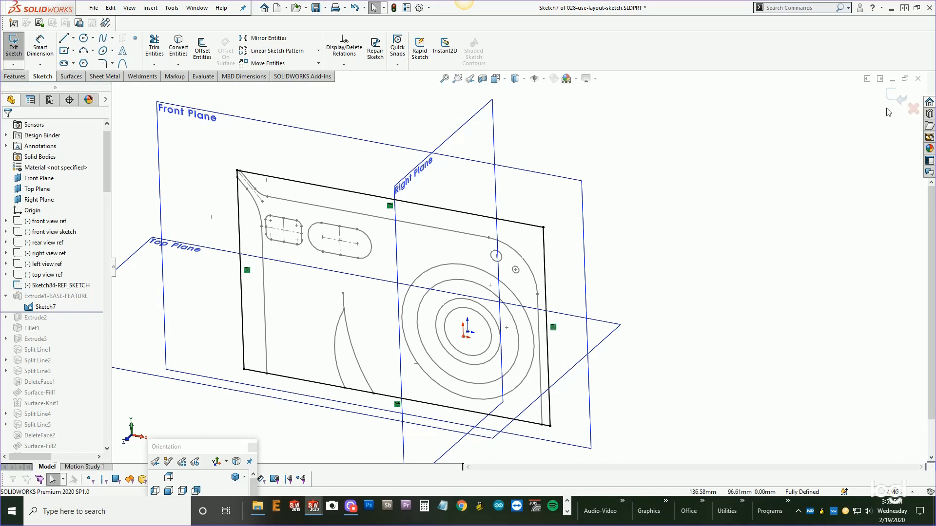
left_click(901, 96)
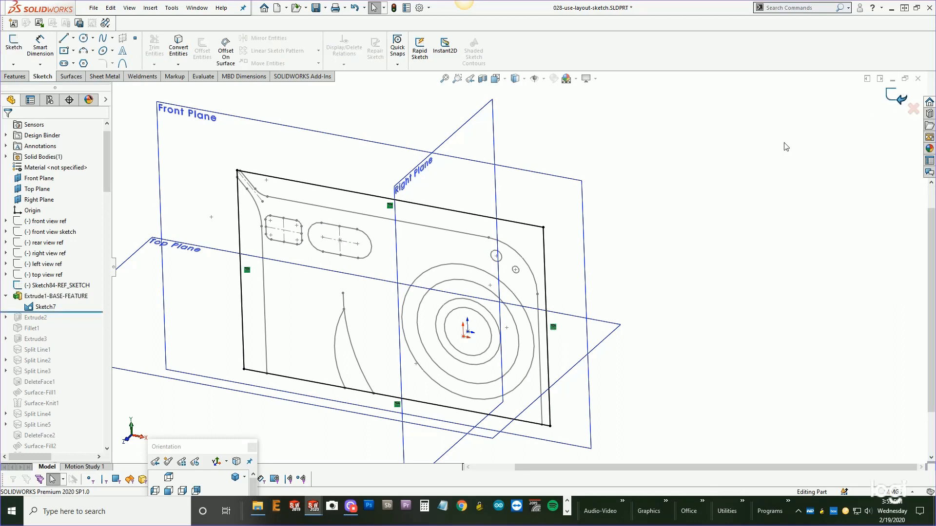
Roll the feature tree forward to the end and view the finished camera.
right_click(40, 297)
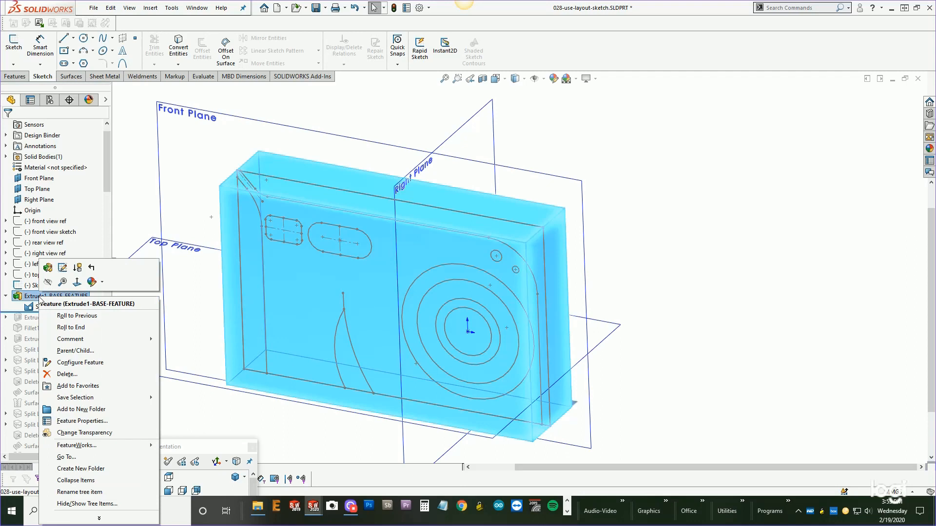
left_click(70, 327)
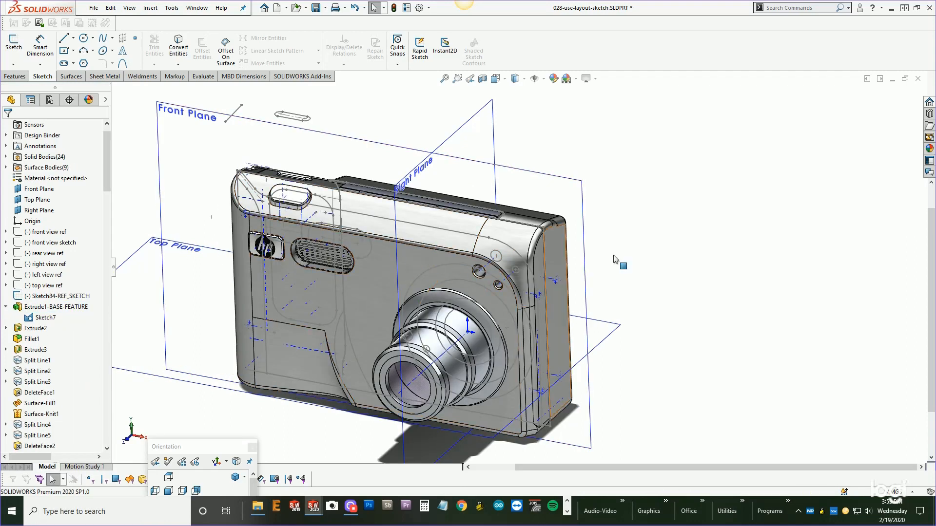
mouse_move(626, 258)
middle_mouse_down()
mouse_move(625, 277)
mouse_move(642, 247)
mouse_move(627, 258)
middle_mouse_up()
scroll(626, 278, "up", 1)
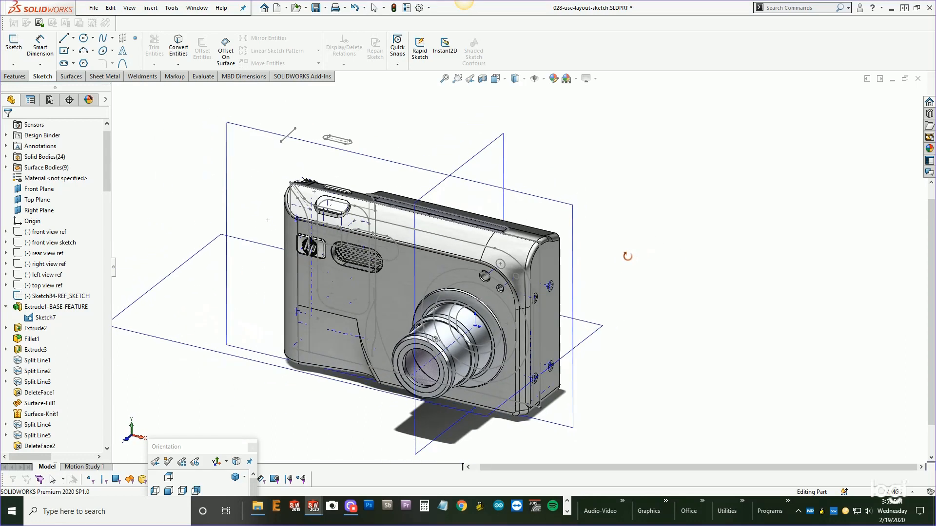
scroll(622, 266, "up", 1)
scroll(427, 378, "down", 1)
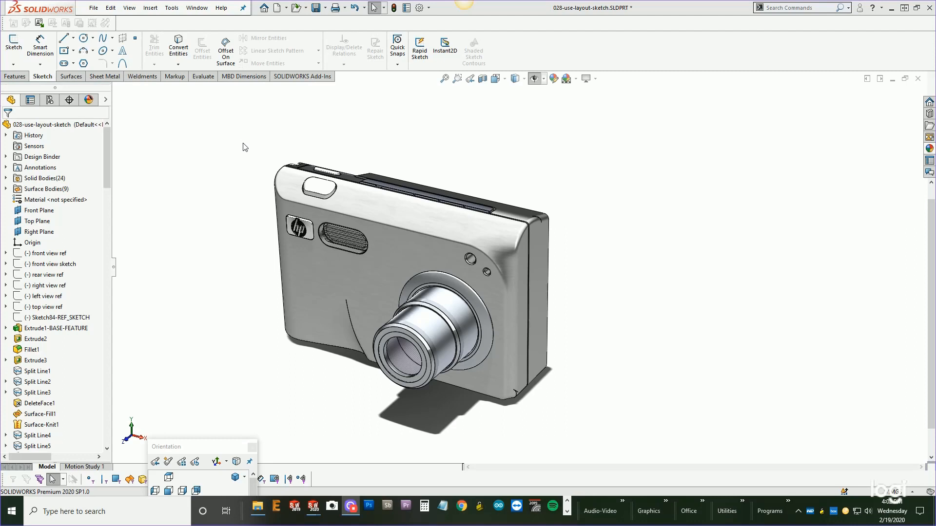
mouse_move(107, 143)
left_mouse_down()
mouse_move(112, 404)
mouse_move(112, 132)
left_mouse_up()
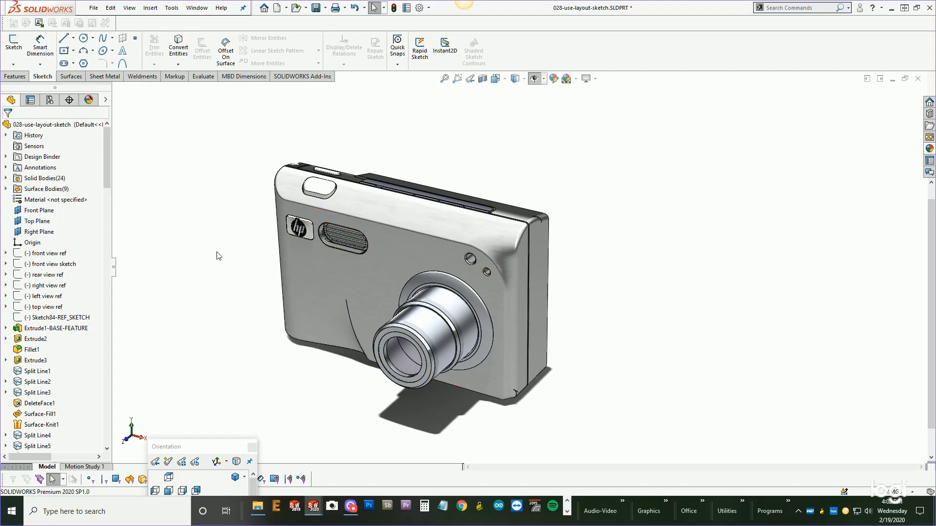
mouse_move(106, 148)
left_mouse_down()
mouse_move(111, 361)
mouse_move(107, 143)
left_mouse_up()
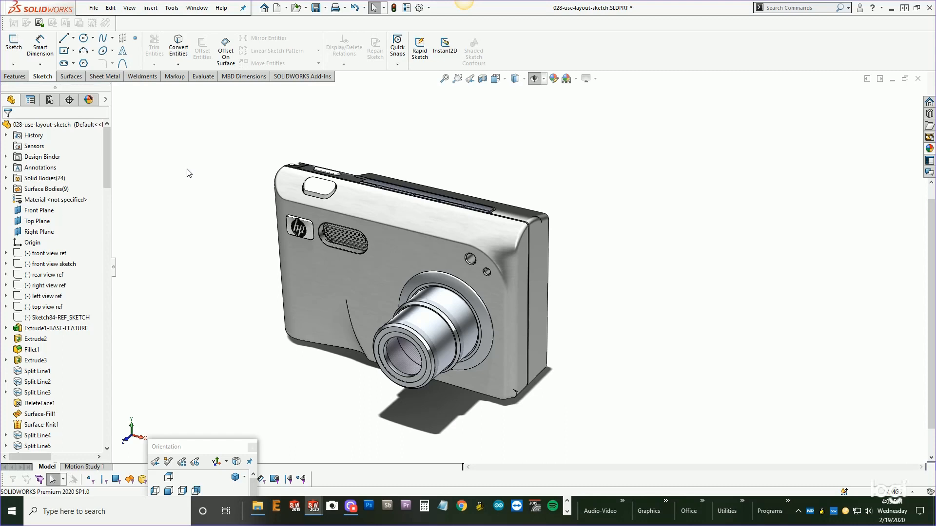
Expand and collapse the Solid Bodies list, then roll back the tree to just before DeleteFace1.
left_click(6, 178)
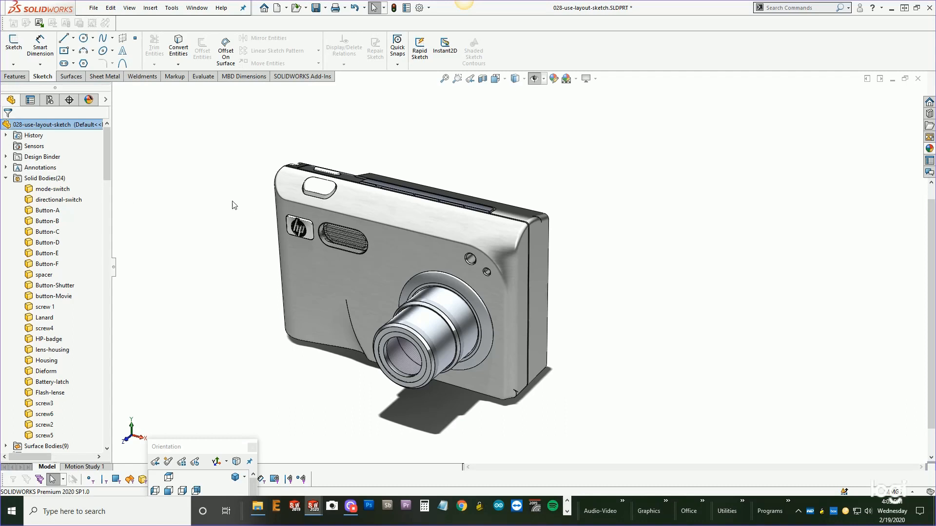
left_click(6, 179)
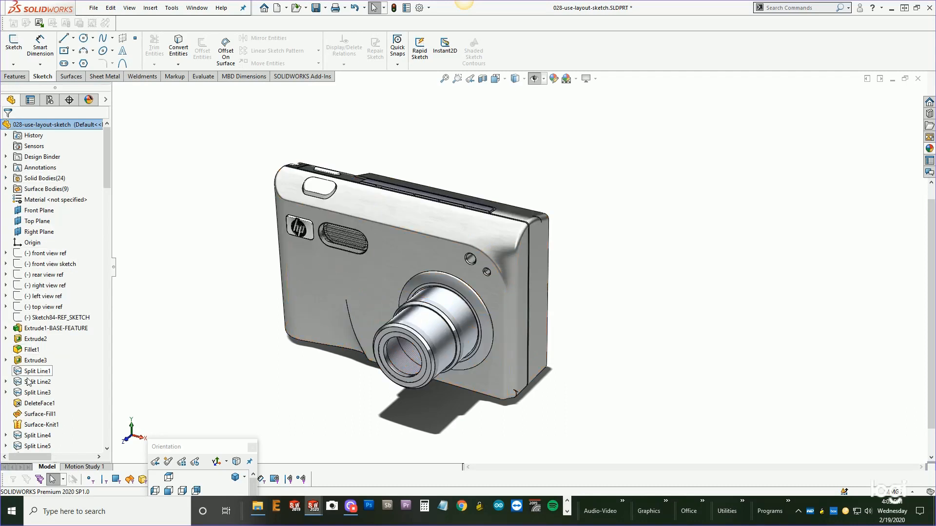
right_click(37, 403)
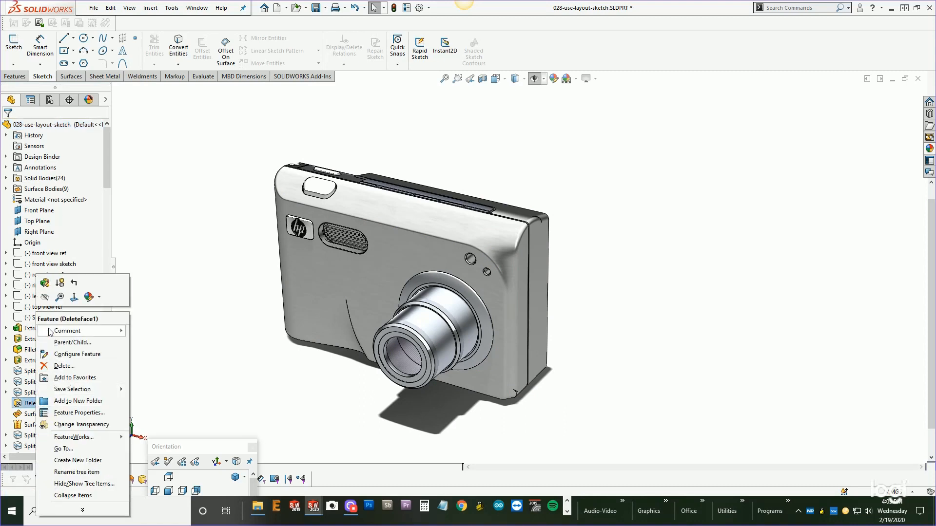
left_click(74, 283)
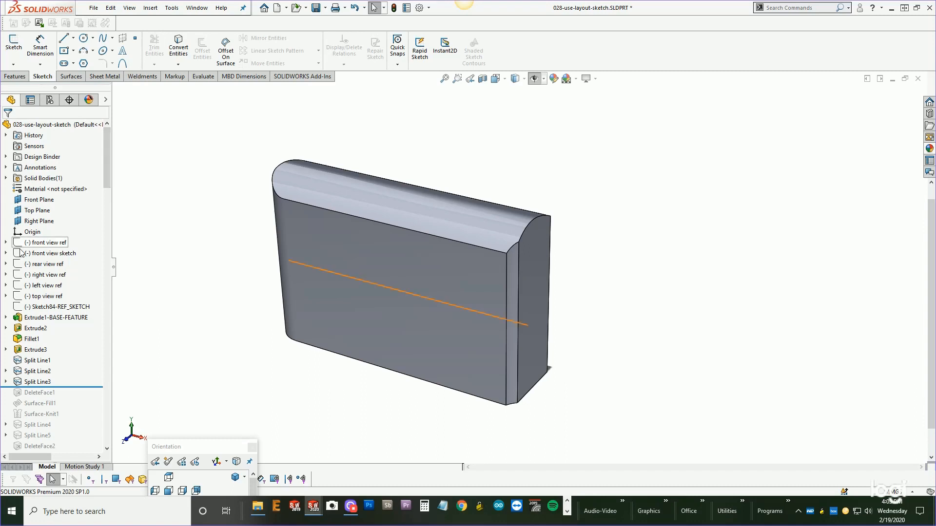
Select the reference sketches from front view ref to Sketch84-REF_SKETCH and add them to a new folder named Reference.
left_click(47, 243)
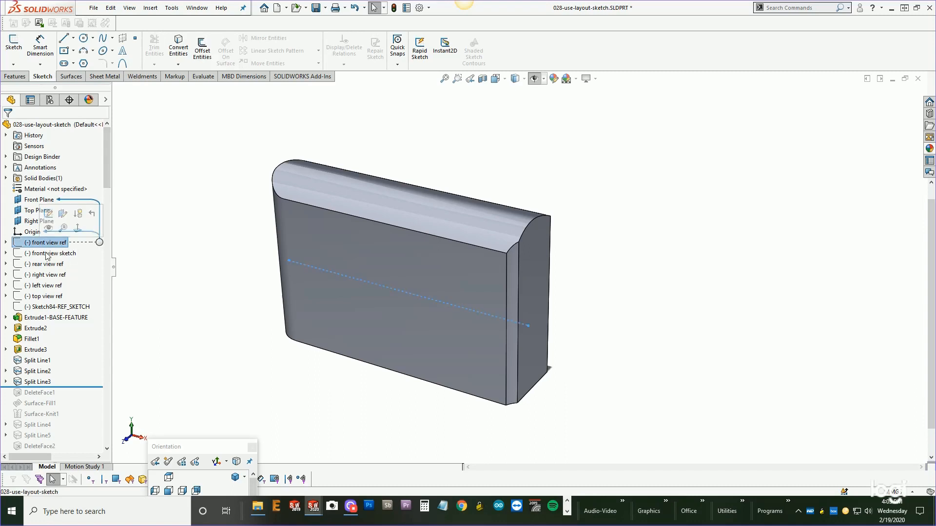
left_click(49, 307, "shift")
right_click(50, 307)
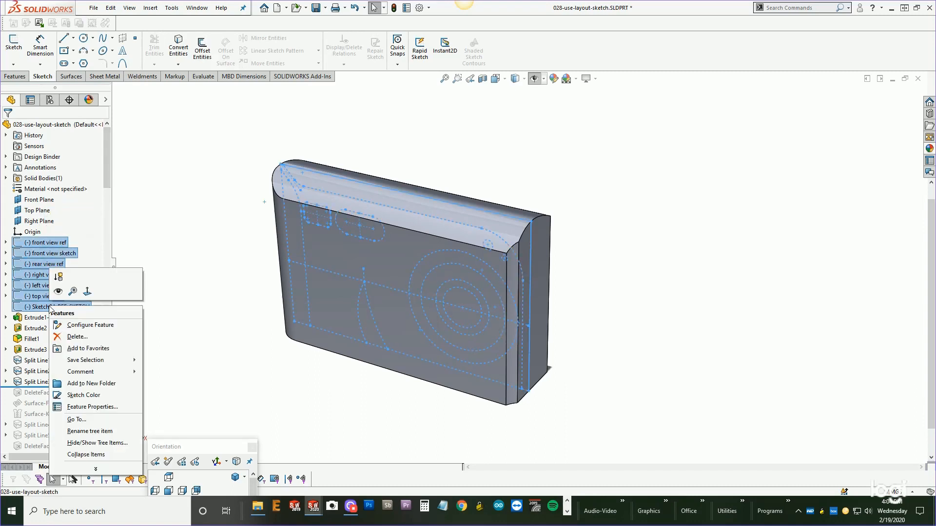
left_click(75, 384)
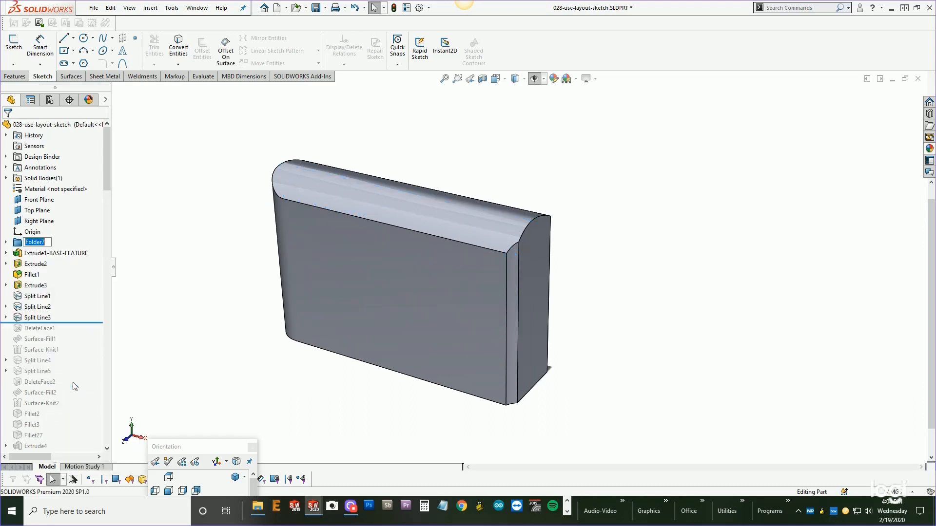
type("Reference")
key("Return")
left_click(181, 186)
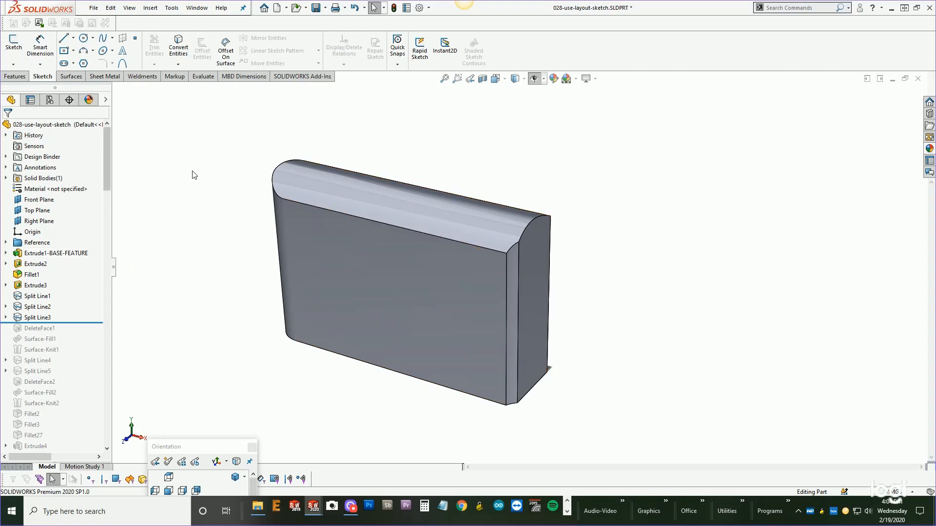
Turn on perspective view for the model.
left_click(595, 78)
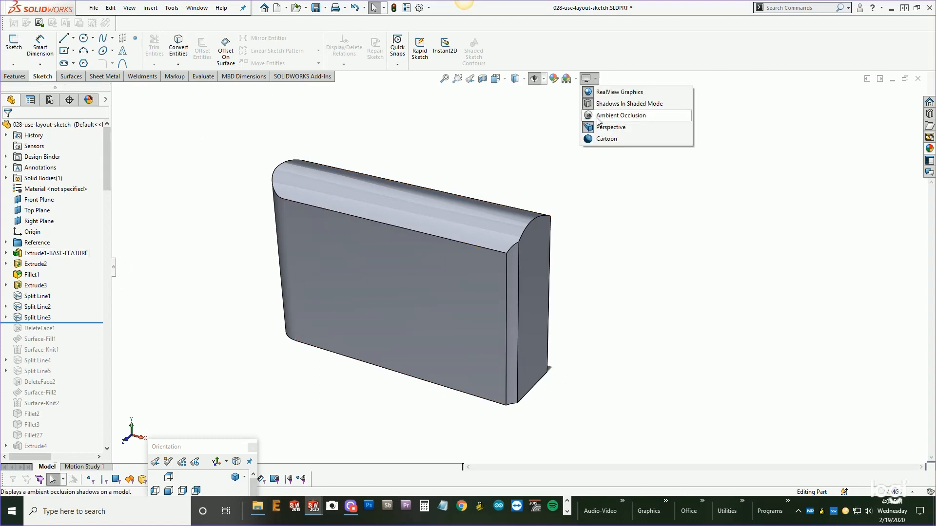
left_click(588, 128)
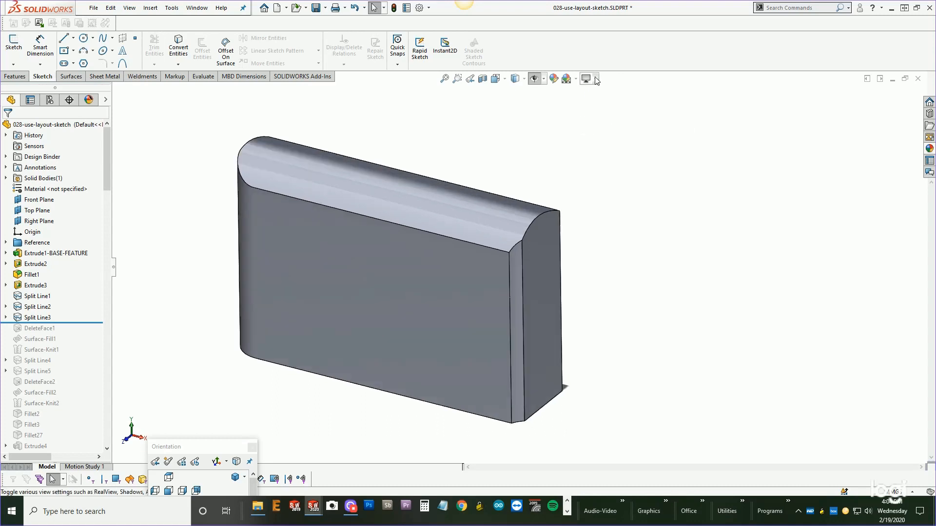
left_click(595, 78)
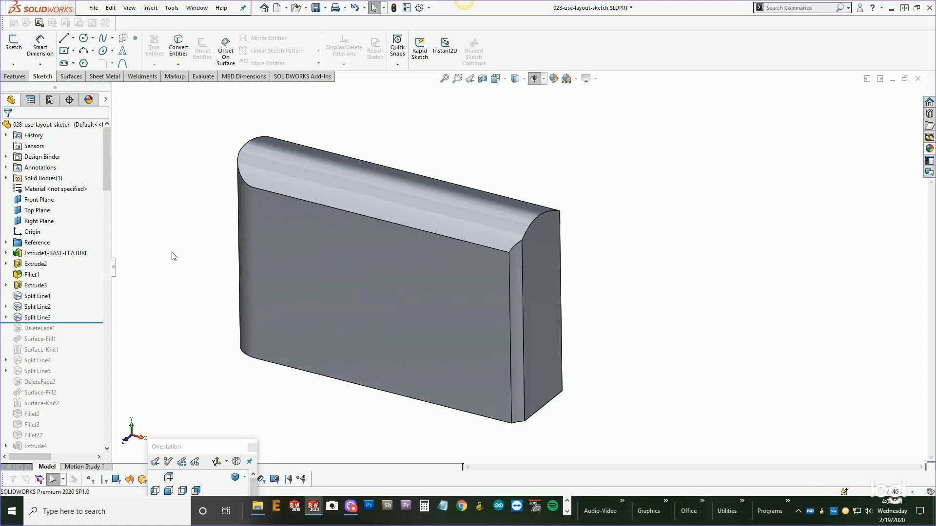
Roll the feature tree forward to just after Fillet27.
left_click(42, 253)
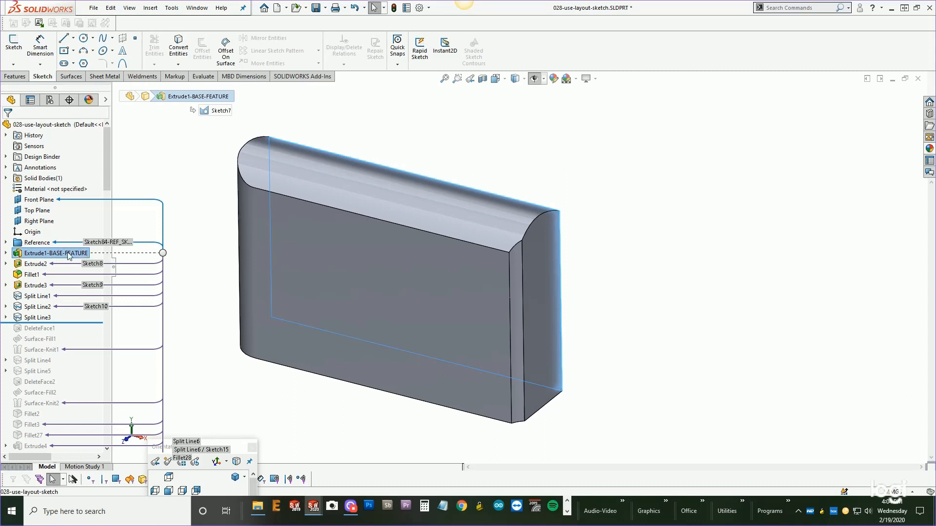
left_click(181, 190)
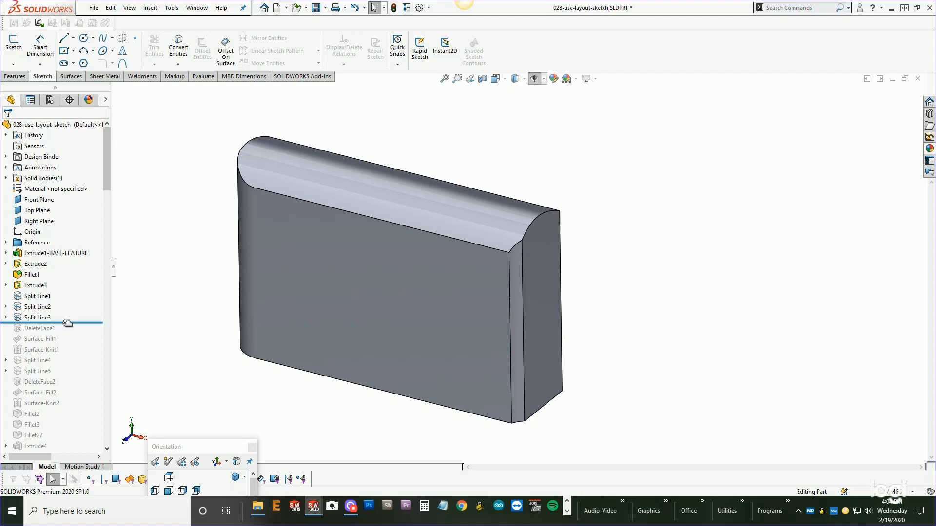
left_click_drag(67, 324, 64, 430)
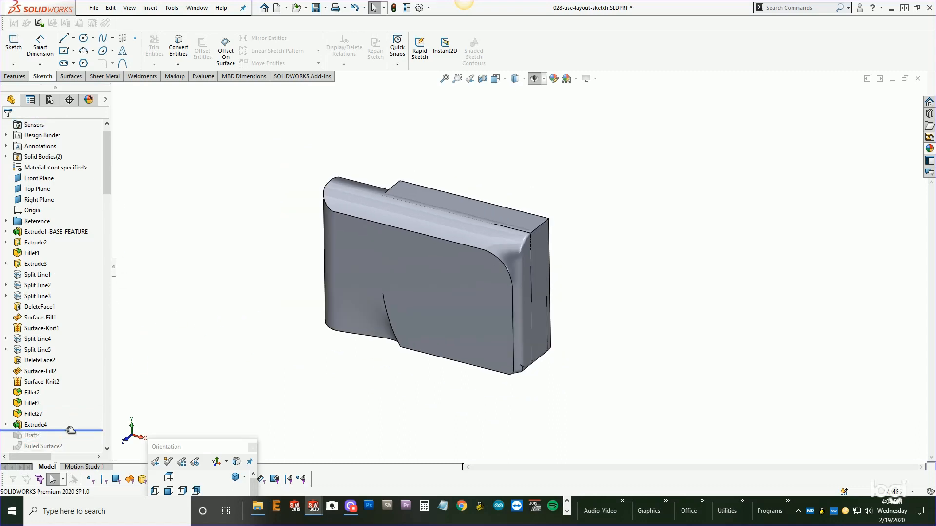
mouse_move(65, 430)
left_mouse_down()
mouse_move(65, 409)
mouse_move(66, 420)
left_mouse_up()
Select the features from Extrude1-BASE-FEATURE to Fillet27 and add them to a new folder named Main-form-features.
middle_click_drag(239, 296, 296, 331)
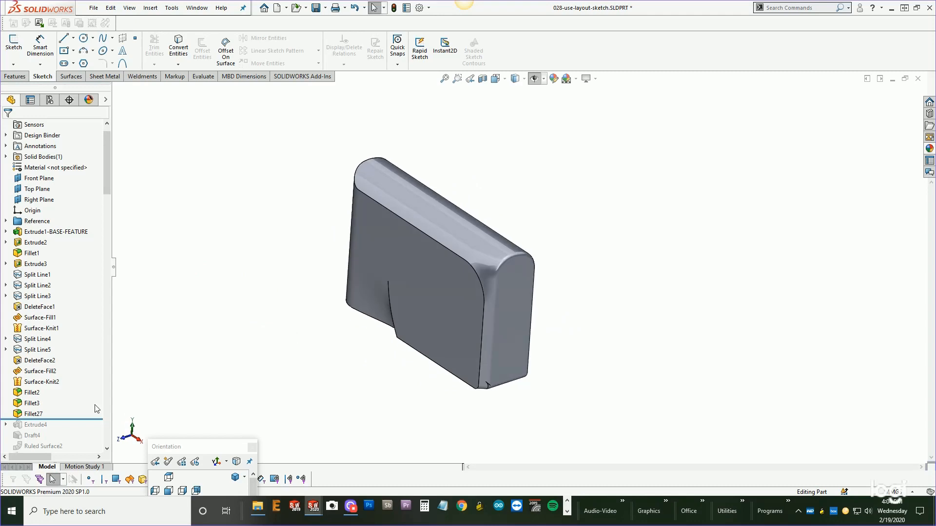
left_click(33, 413)
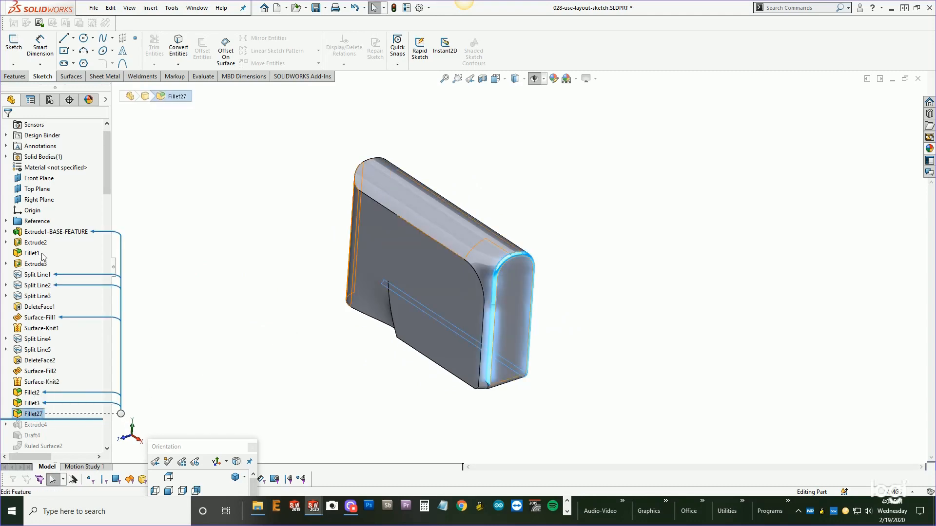
left_click(35, 232, "shift")
right_click(35, 233)
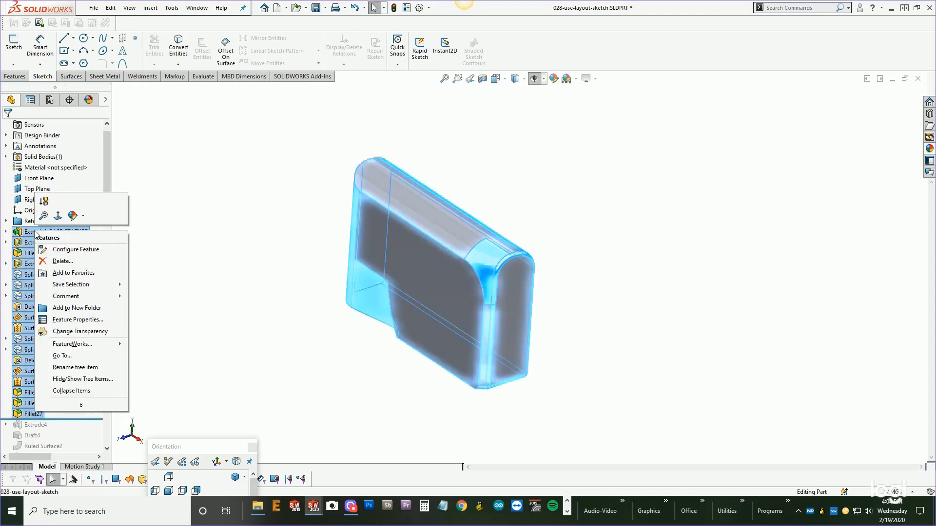
left_click(70, 308)
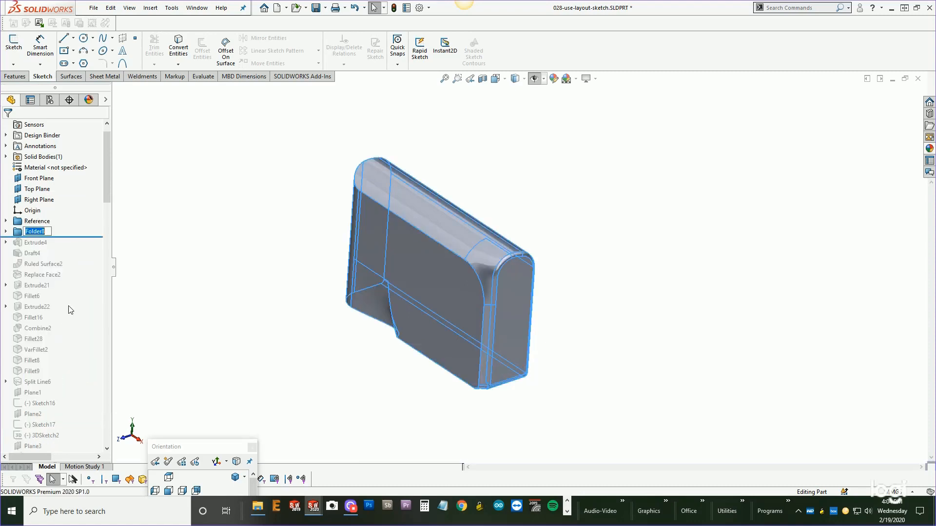
type("Main-form-features")
key("Return")
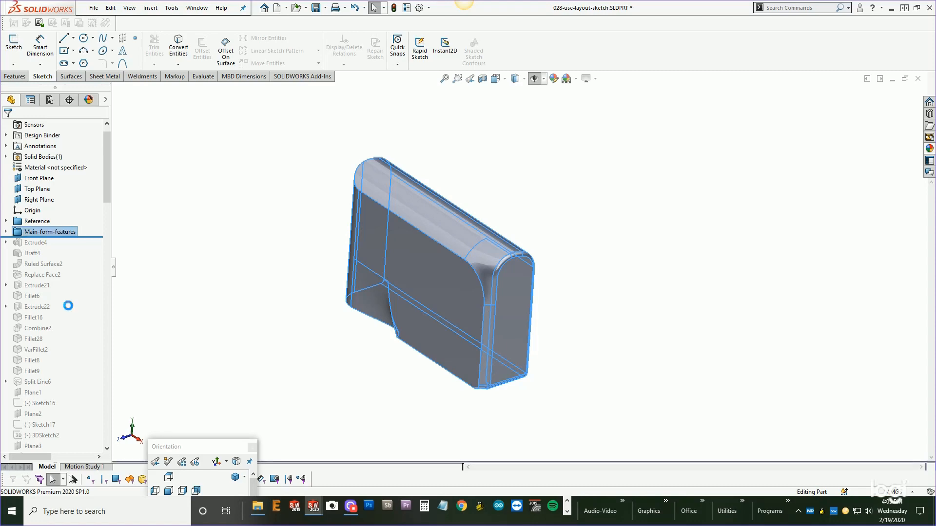
left_click(139, 256)
Roll the feature tree forward to just after Fillet9.
left_click_drag(104, 191, 77, 360)
middle_click_drag(280, 318, 303, 339)
middle_click_drag(513, 277, 450, 281)
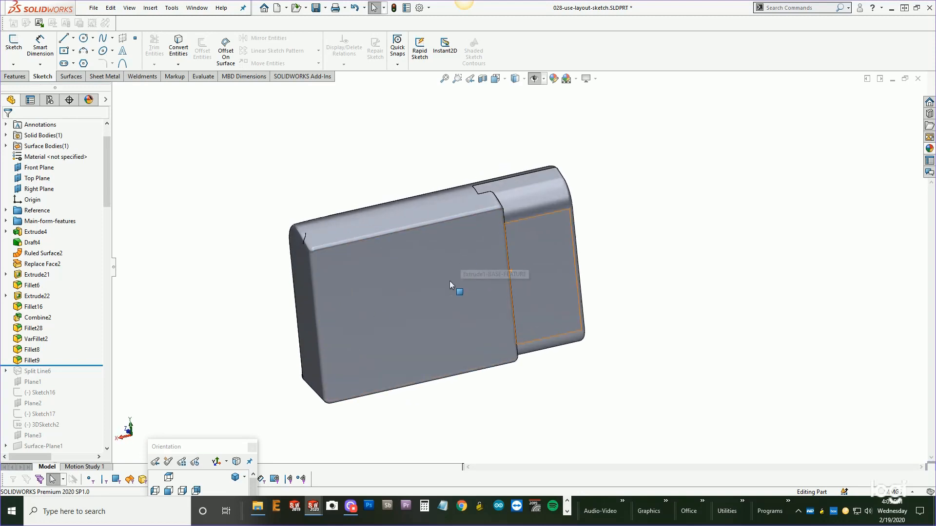
Roll the feature tree forward to just after Plane2 and then back to just after Fillet9.
left_click(32, 361)
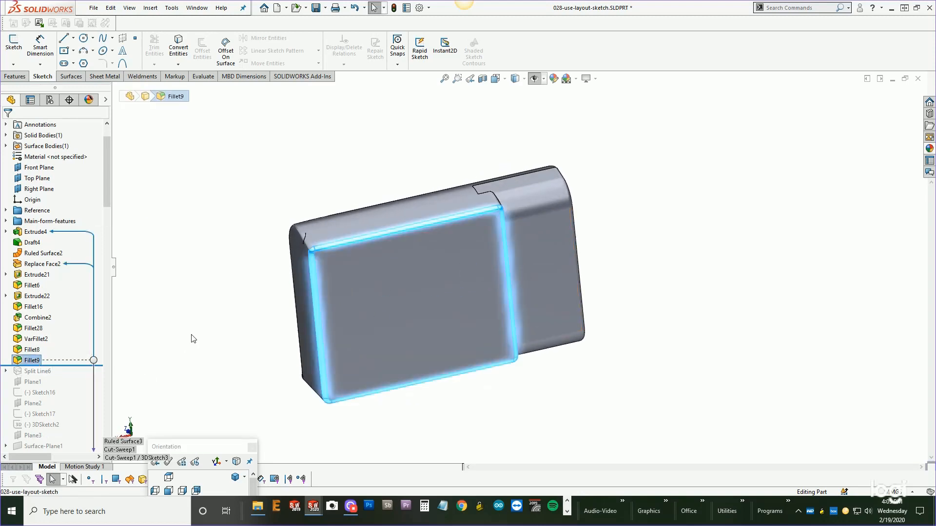
mouse_move(76, 365)
left_mouse_down()
mouse_move(62, 376)
mouse_move(60, 405)
left_mouse_up()
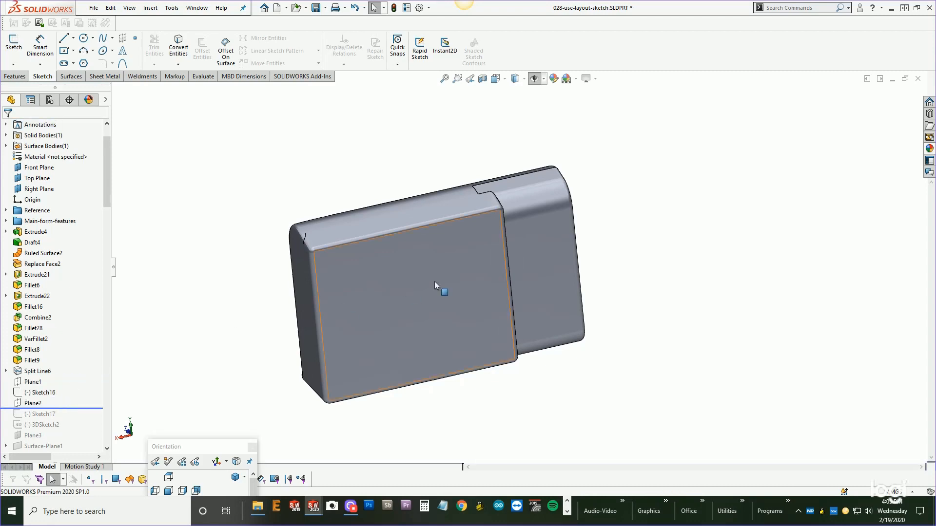
middle_click_drag(435, 281, 571, 278)
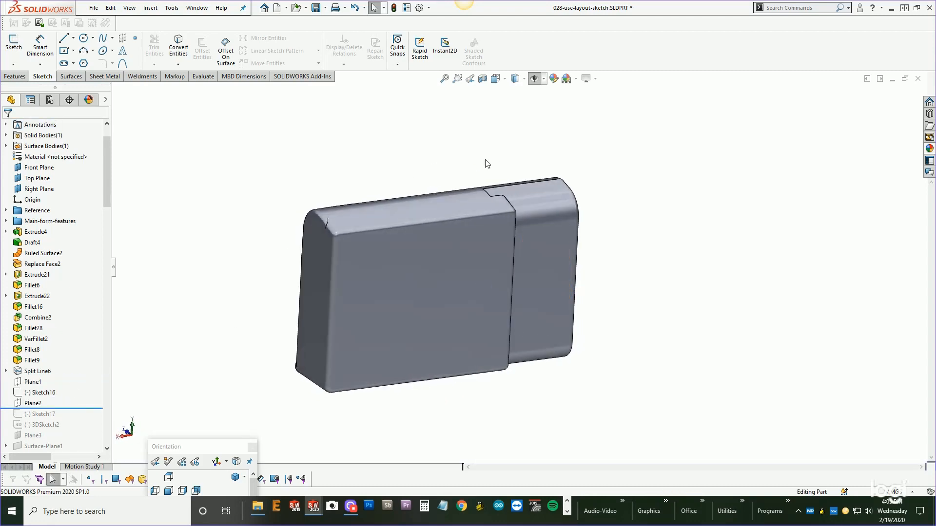
left_click(129, 7)
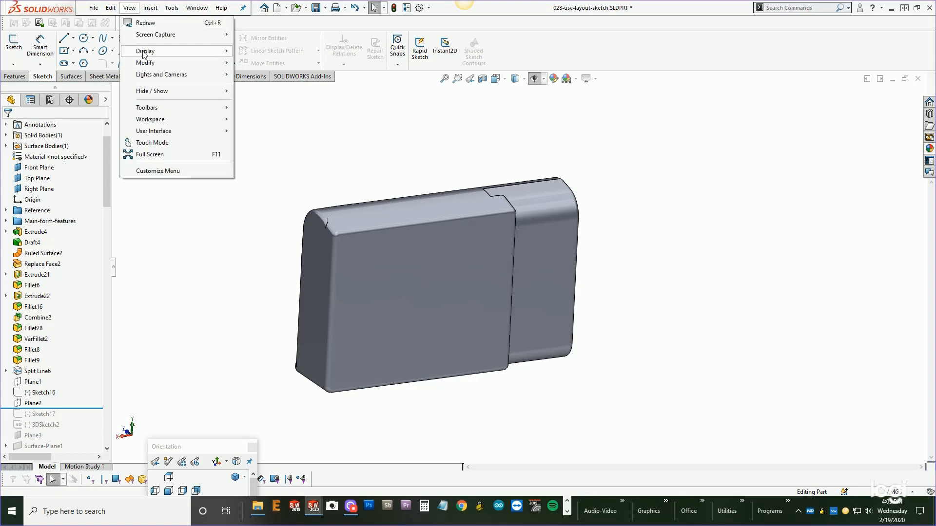
mouse_move(206, 53)
left_click(260, 312)
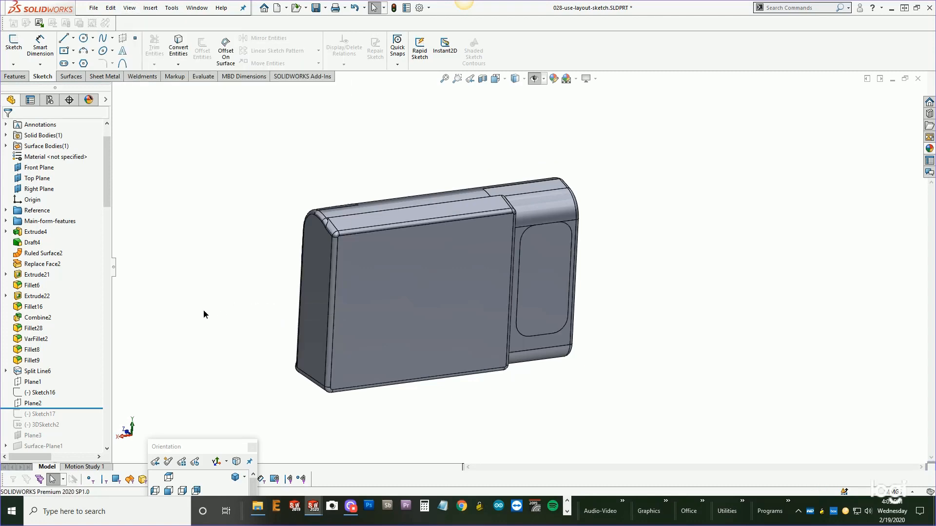
left_click_drag(73, 408, 77, 364)
Select the features from Extrude4 to Fillet9 and add them to a new folder named rear-screen-features.
left_click(32, 360)
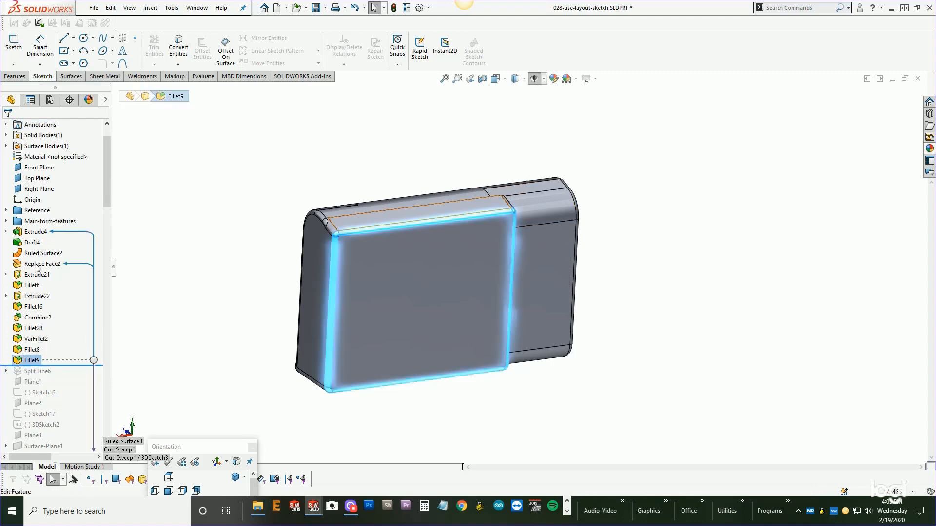
left_click(32, 236, "shift")
right_click(33, 236)
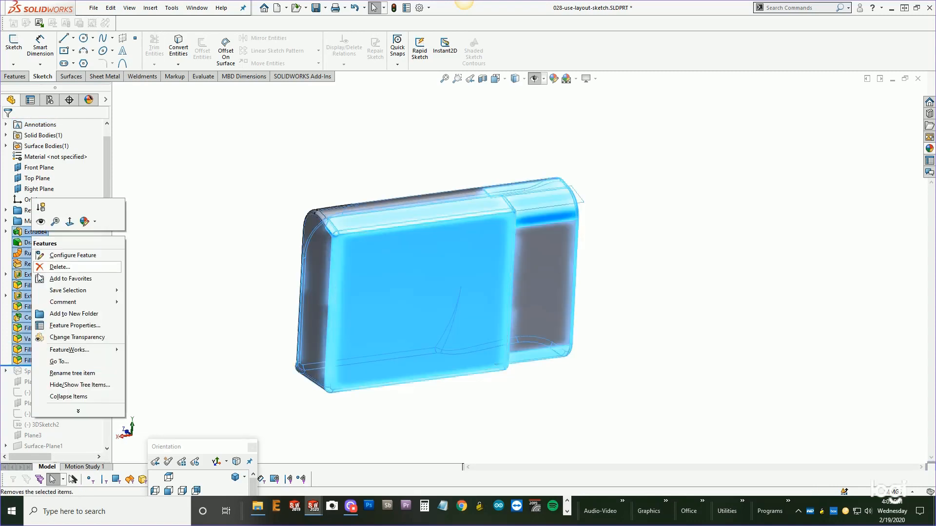
left_click(82, 315)
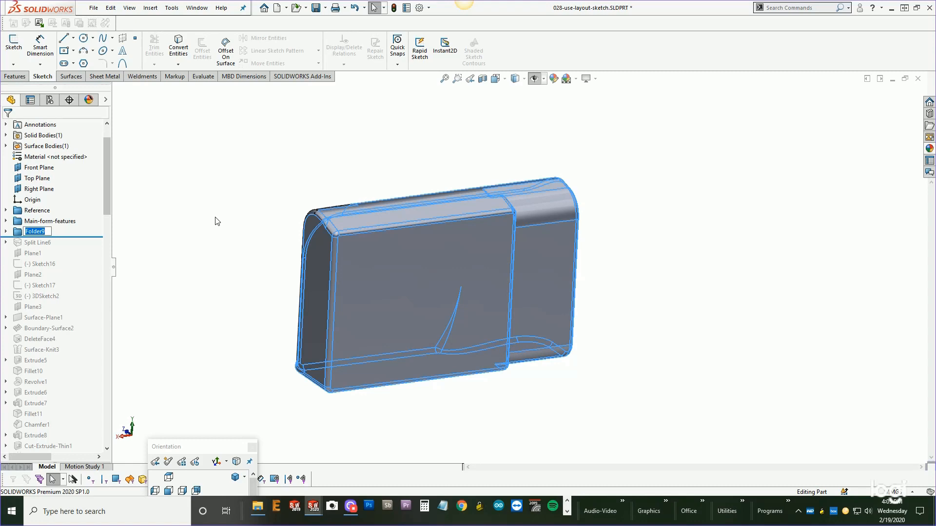
type("rear-screen-features")
key("Return")
left_click(217, 221)
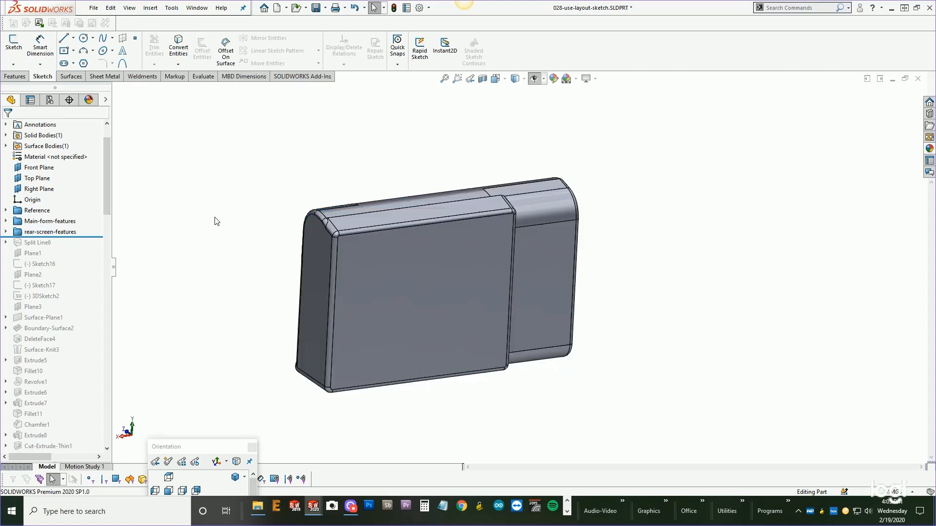
Roll the feature tree forward in stages to just after Fillet12 to inspect how the camera is built.
left_click_drag(87, 236, 73, 337)
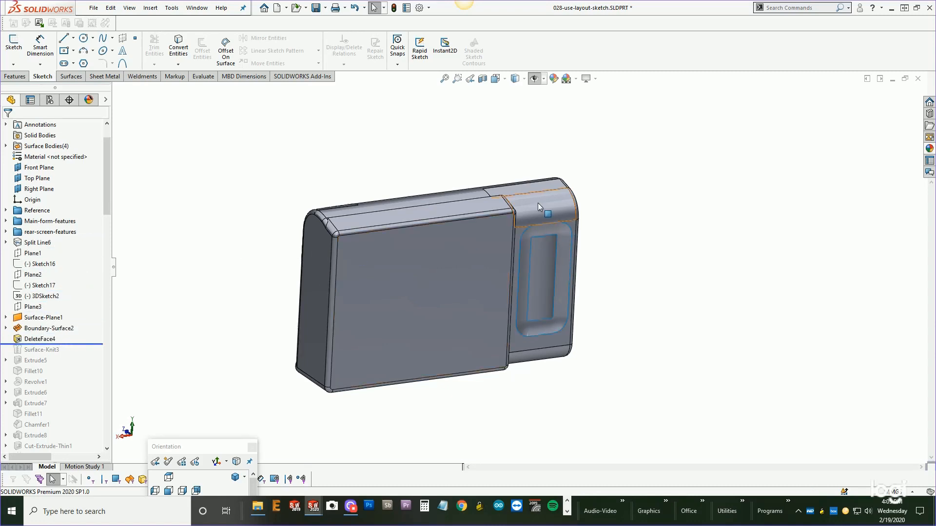
left_click(523, 322)
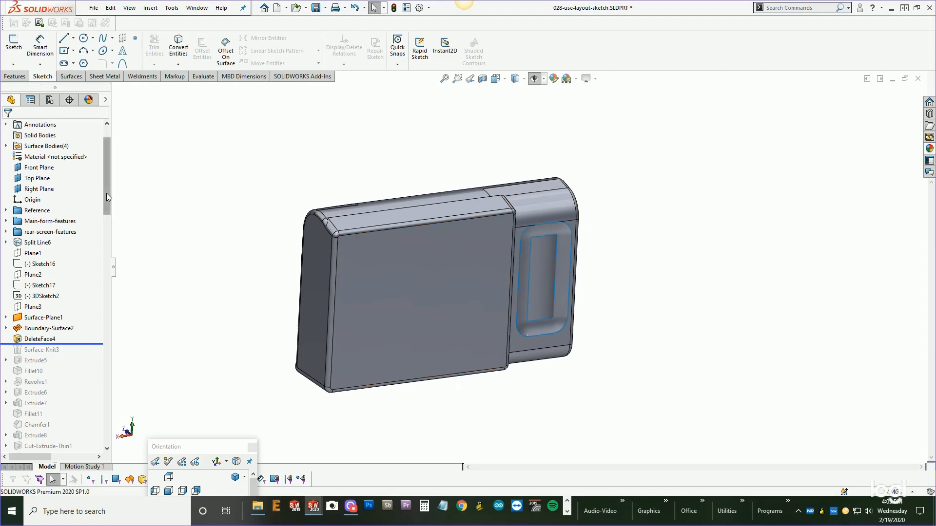
left_click_drag(106, 193, 107, 217)
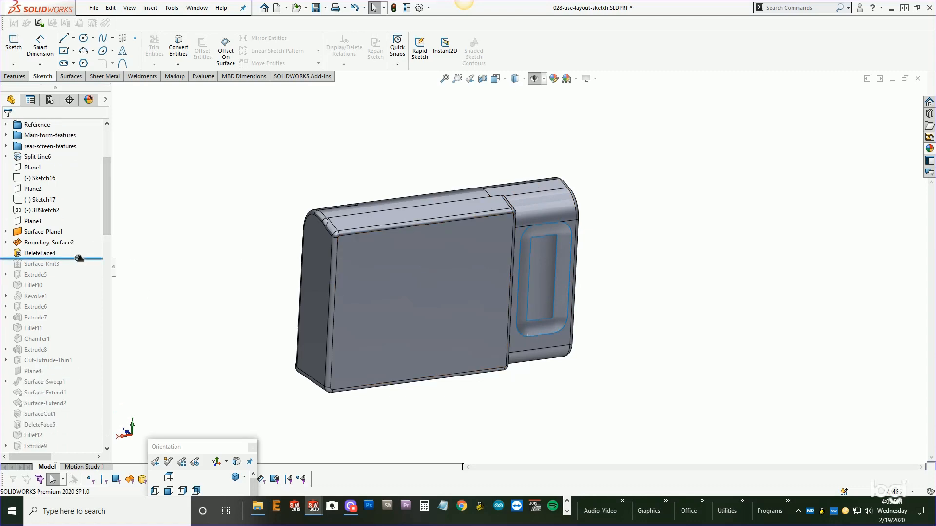
left_click_drag(79, 259, 66, 332)
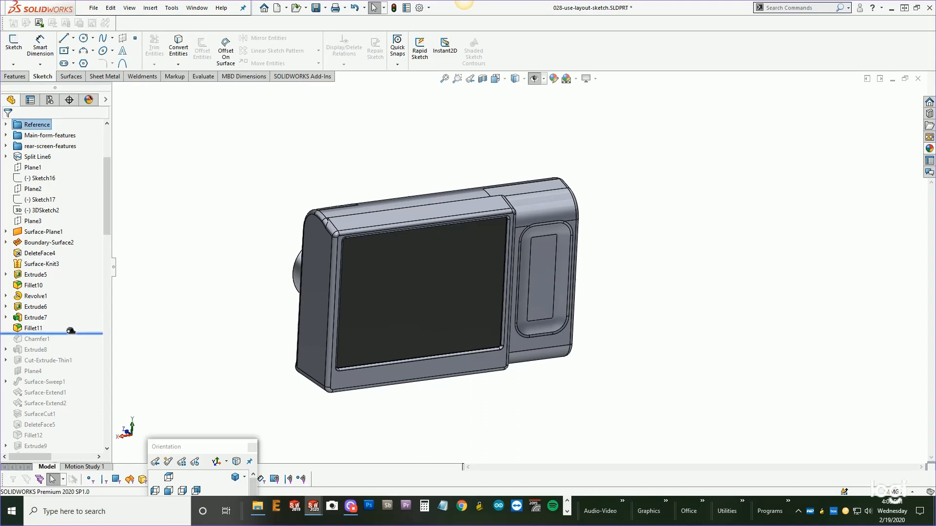
left_click_drag(70, 334, 80, 386)
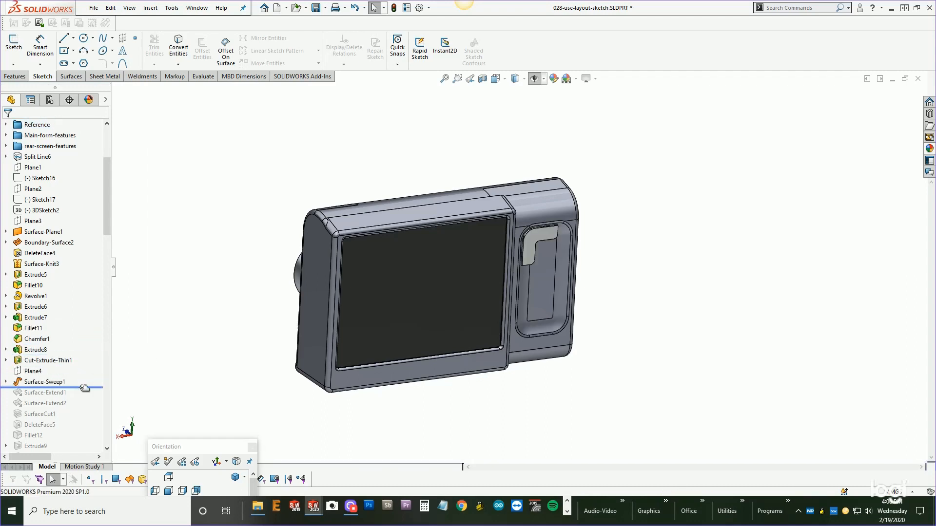
left_click_drag(108, 224, 79, 323)
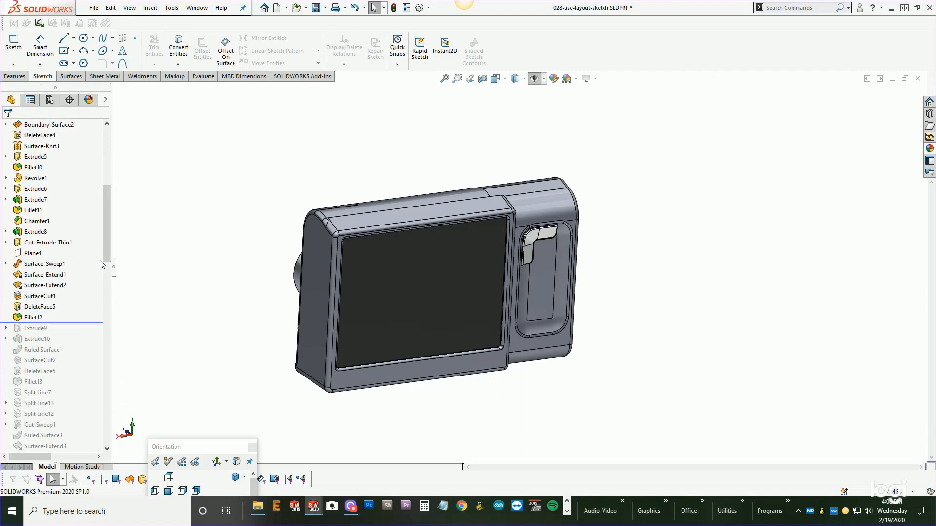
left_click_drag(106, 250, 105, 218)
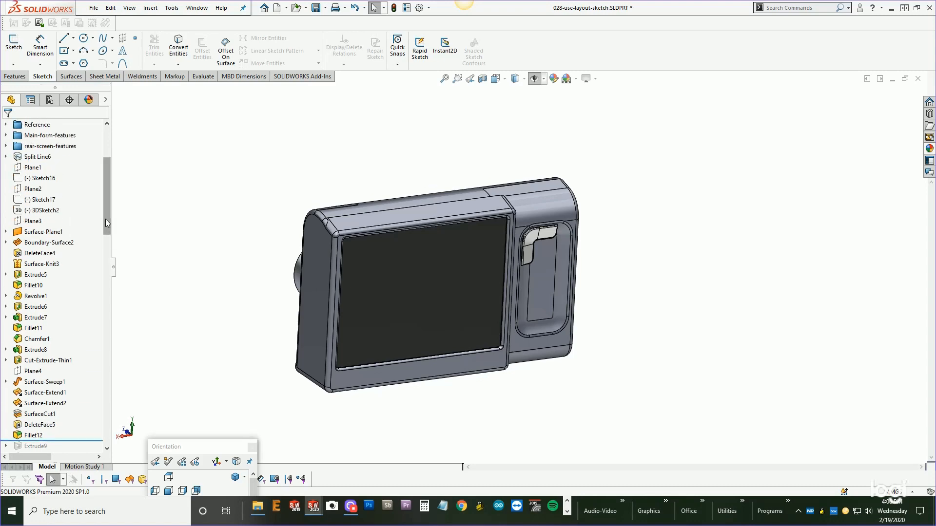
Select the screen face to locate its feature, then move Extrude5 into the rear-screen-features folder.
left_click(392, 264)
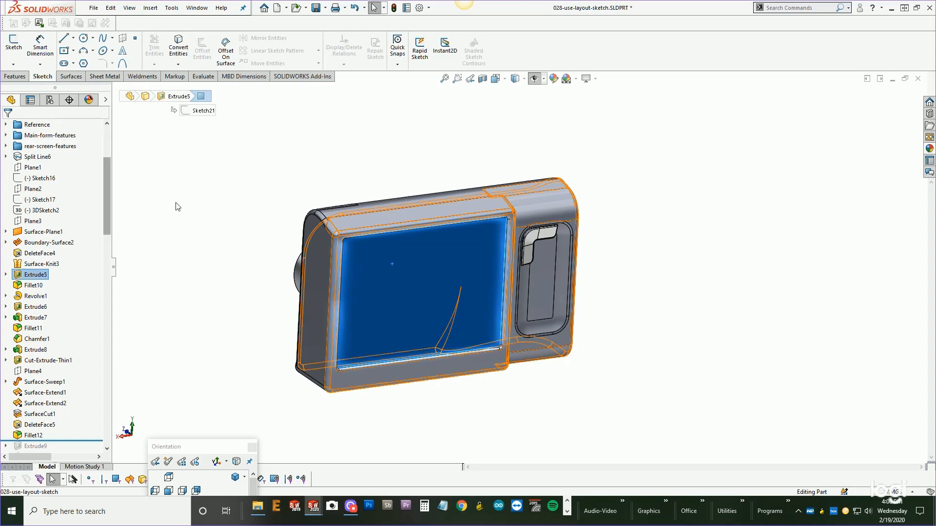
left_click(158, 251)
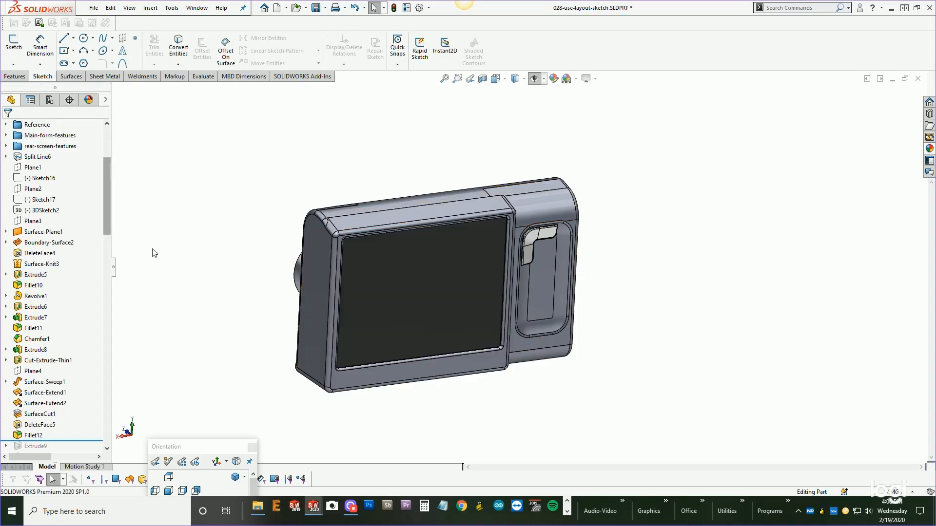
left_click_drag(31, 280, 30, 147)
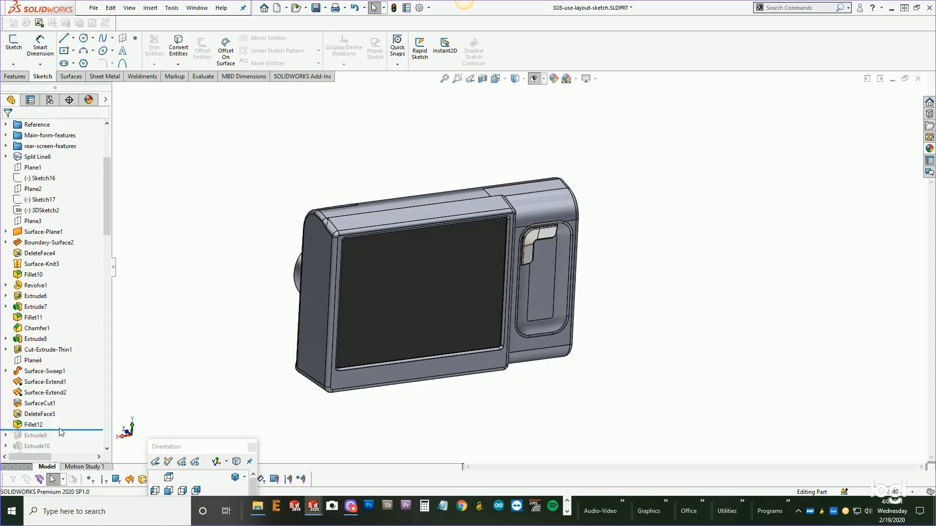
Roll the feature tree back and then forward in stages to just after Split Line12.
left_click_drag(61, 432, 27, 147)
left_click(31, 275)
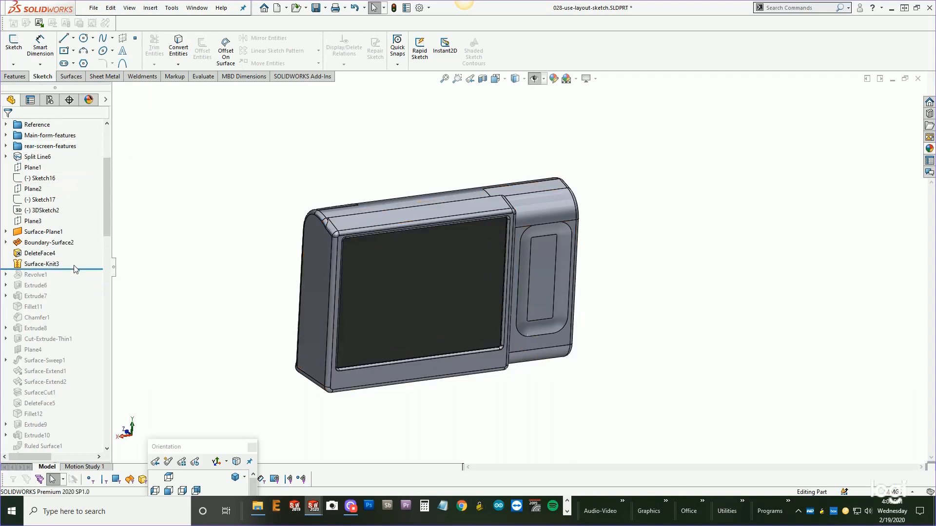
left_click_drag(76, 270, 74, 345)
scroll(97, 227, "down", 4)
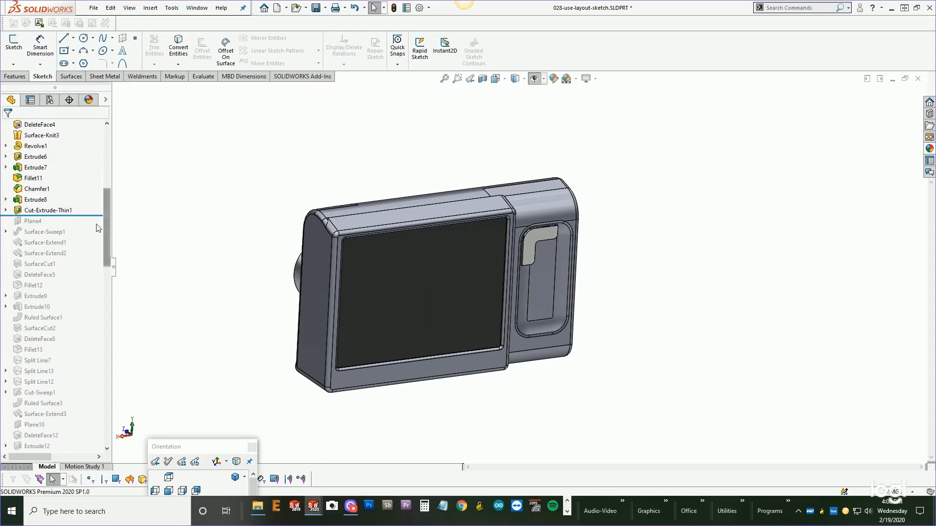
left_click_drag(84, 216, 74, 387)
left_click_drag(107, 255, 108, 274)
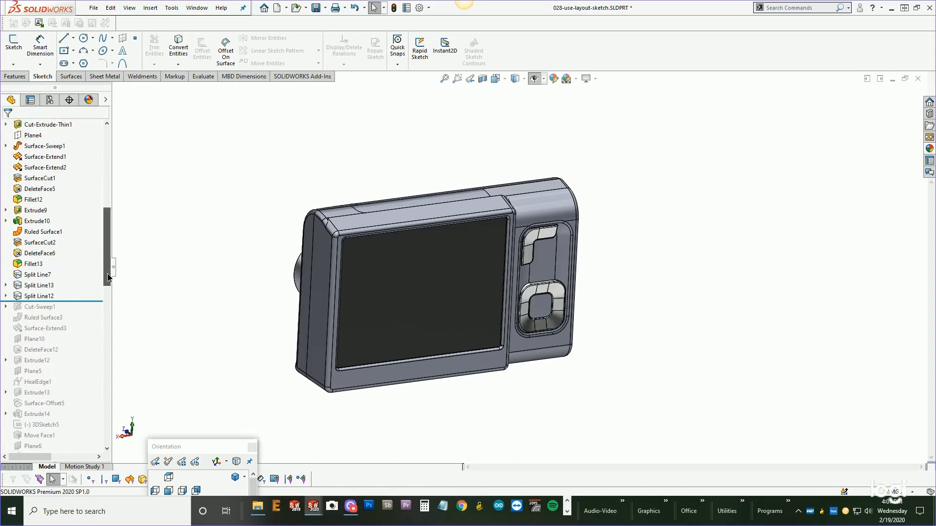
Select the features from Split Line6 to Split Line12 and add them to a new folder named rear-controls-features.
left_click(39, 296)
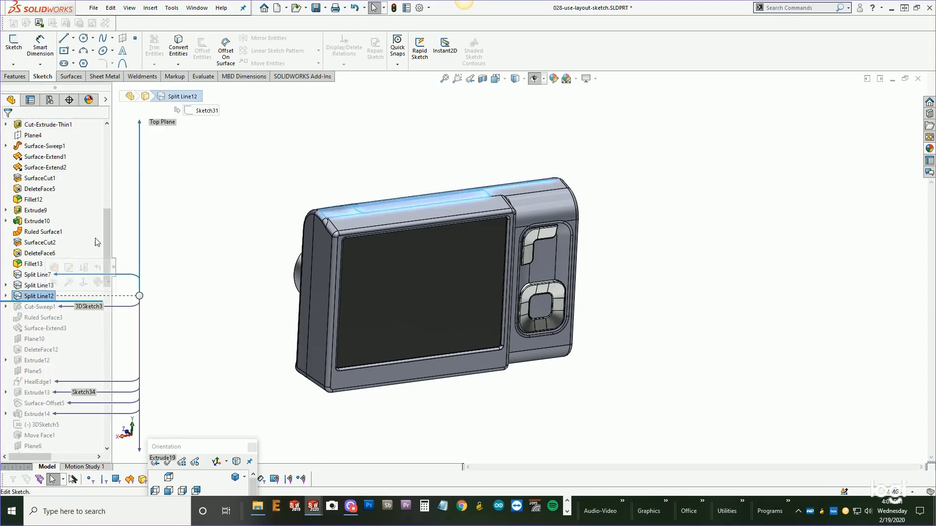
left_click_drag(107, 223, 106, 170)
left_click(33, 168, "shift")
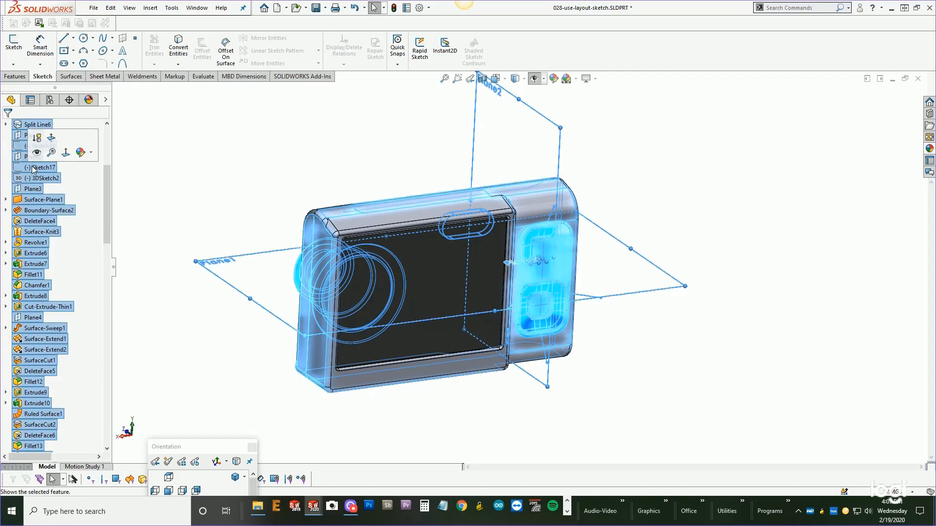
right_click(33, 167)
left_click(58, 245)
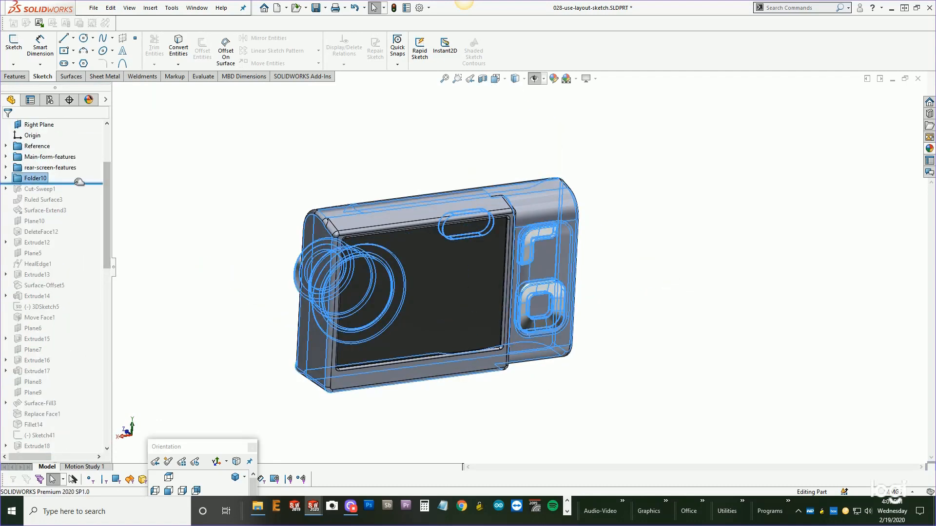
left_click(34, 179)
type("rear-con")
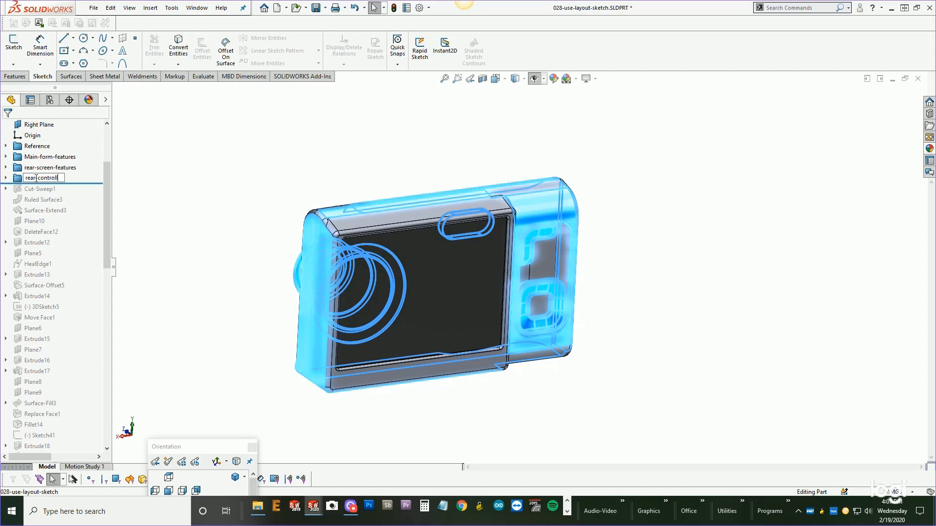
type("trols-features")
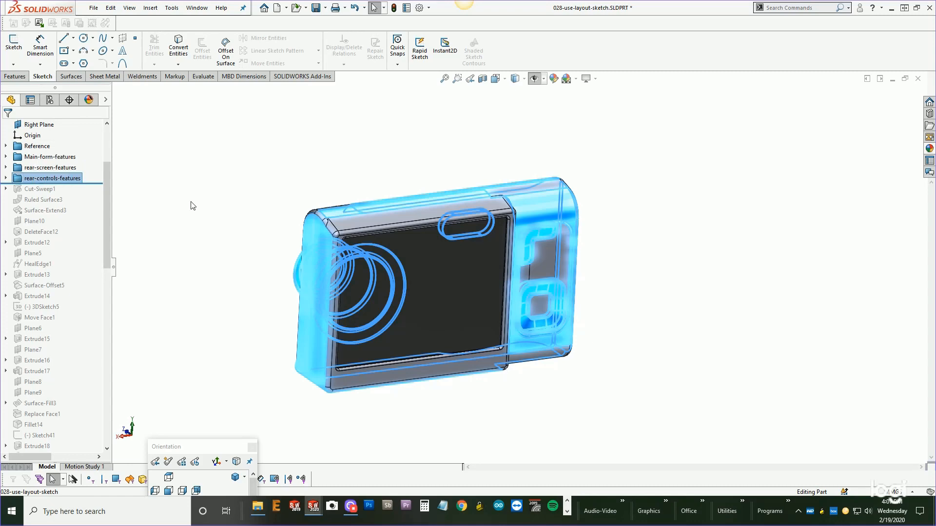
left_click(192, 202)
Roll the feature tree forward to just after Extrude15 to inspect the camera's top controls.
left_click_drag(97, 184, 79, 344)
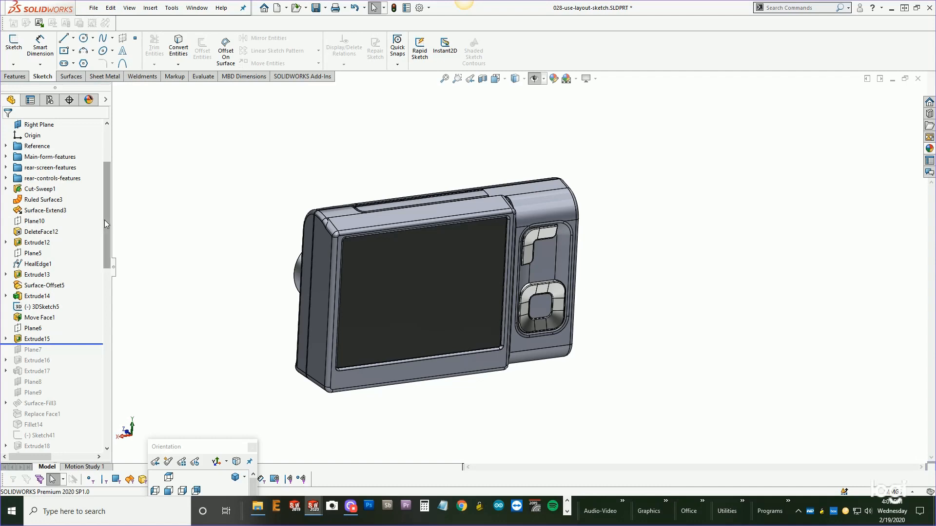
middle_click_drag(412, 203, 400, 275)
scroll(401, 275, "down", 3)
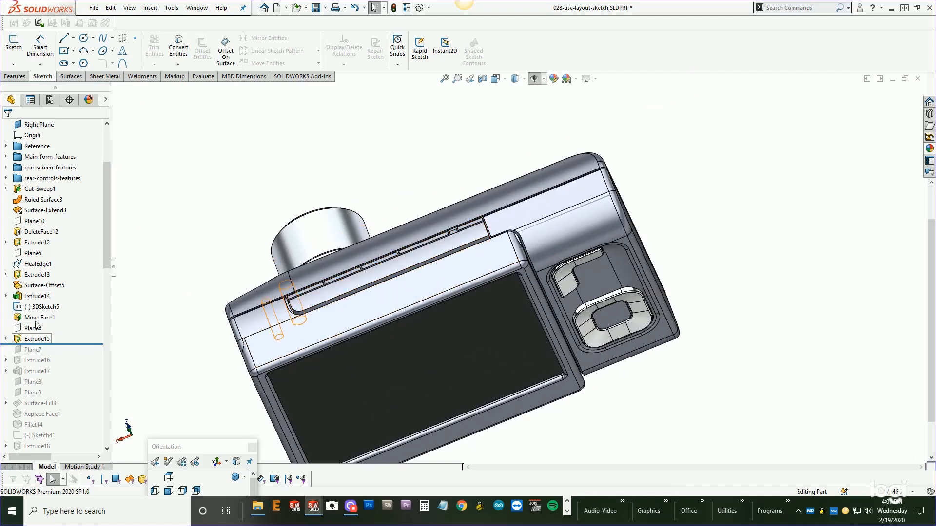
scroll(37, 330, "down", 2)
mouse_move(74, 269)
left_mouse_down()
mouse_move(62, 333)
mouse_move(65, 271)
left_mouse_up()
scroll(99, 210, "up", 3)
Select the features from Cut-Sweep1 to Extrude15 and add them to a new folder named top-control-features.
left_click(99, 210)
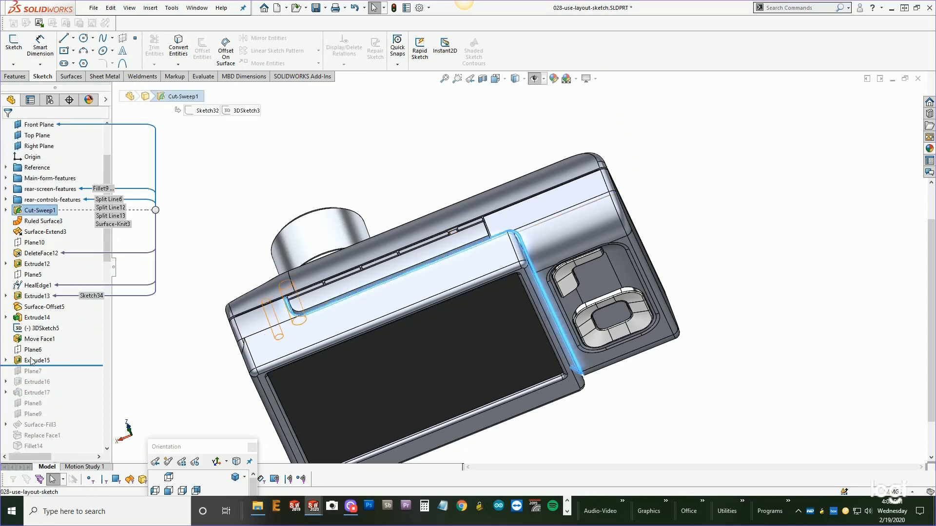
left_click(37, 360, "shift")
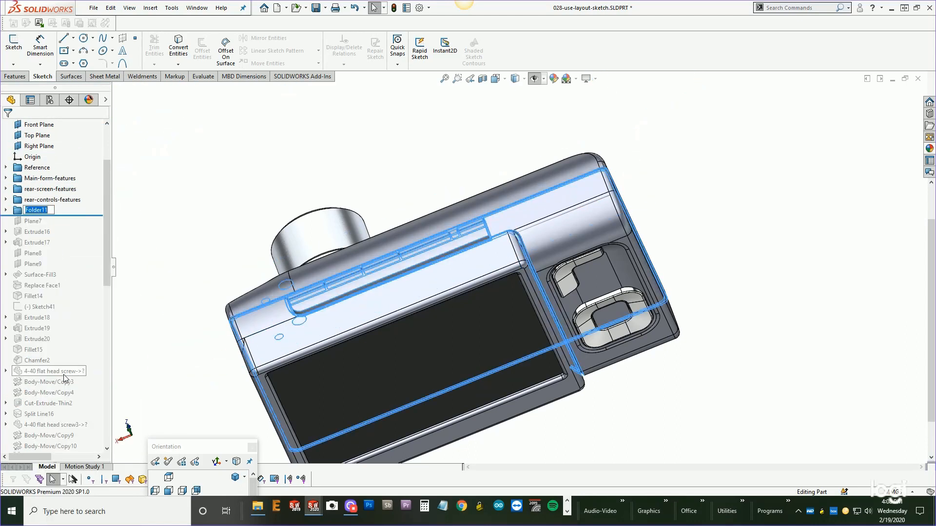
type("top-control-features")
key("Return")
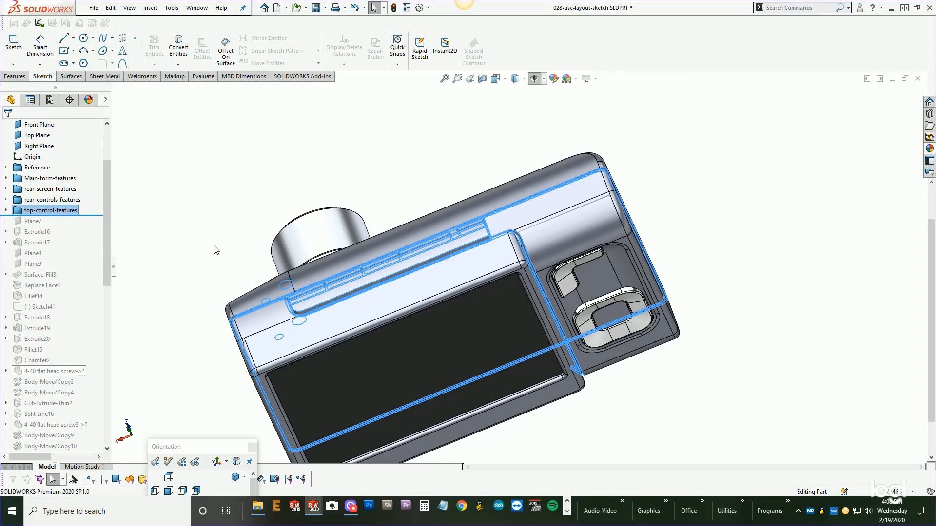
Roll the feature tree forward to just after Extrude17 to show the shutter button.
left_click(213, 247)
left_click_drag(98, 215, 65, 276)
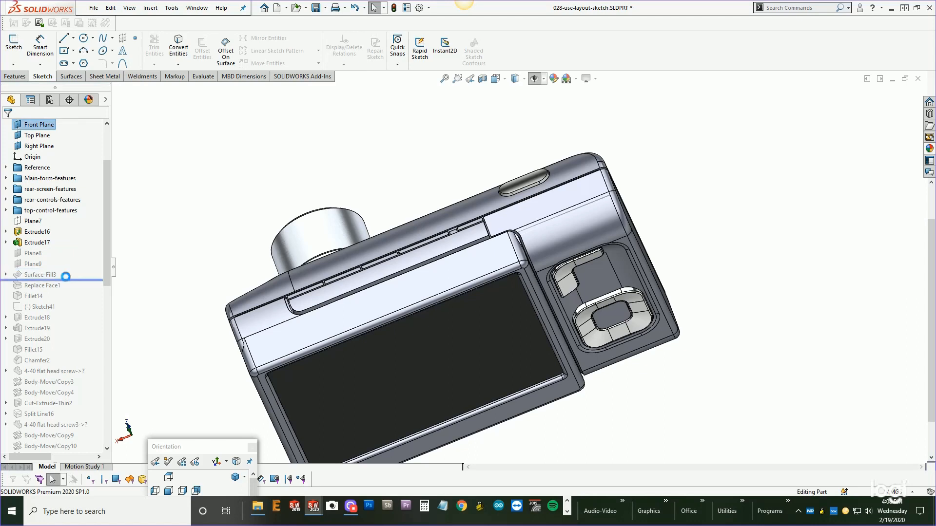
middle_click_drag(254, 234, 512, 278)
scroll(486, 151, "up", 3)
scroll(512, 278, "down", 3)
left_click_drag(57, 290, 59, 246)
Select Plane7 through Extrude17 and add them to a new folder named Shutter-button-features.
left_click(32, 221)
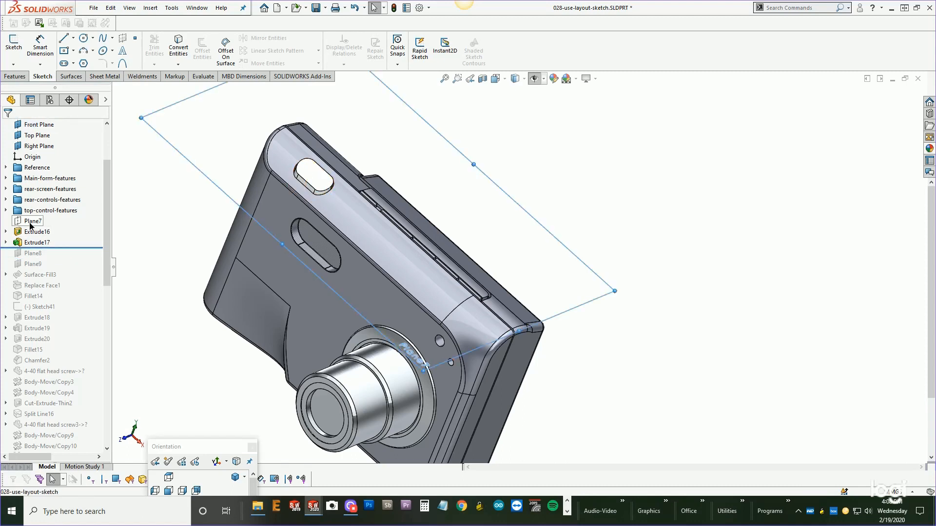
left_click(32, 243, "shift")
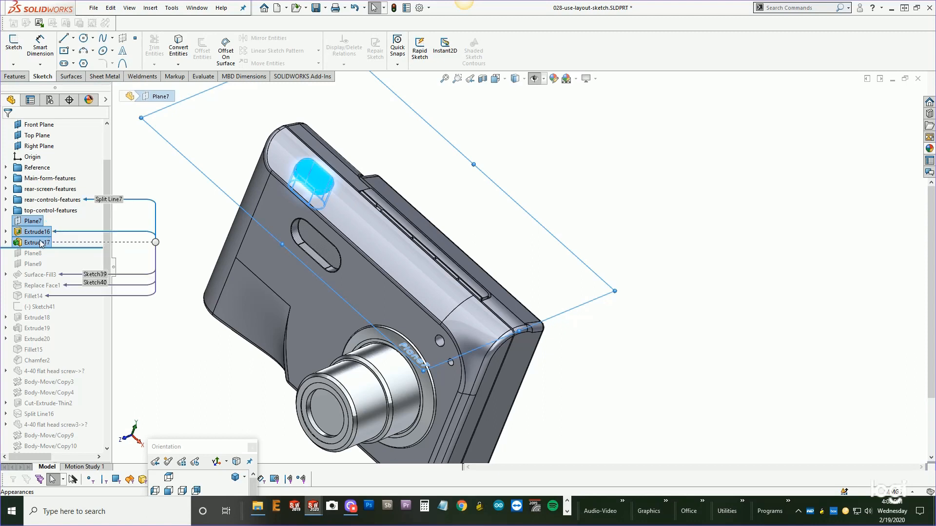
right_click(32, 224)
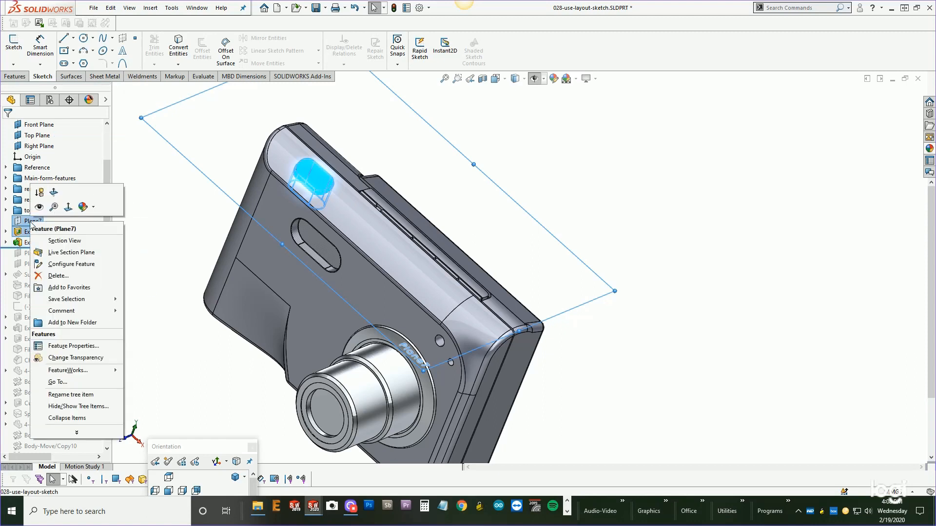
left_click(191, 207)
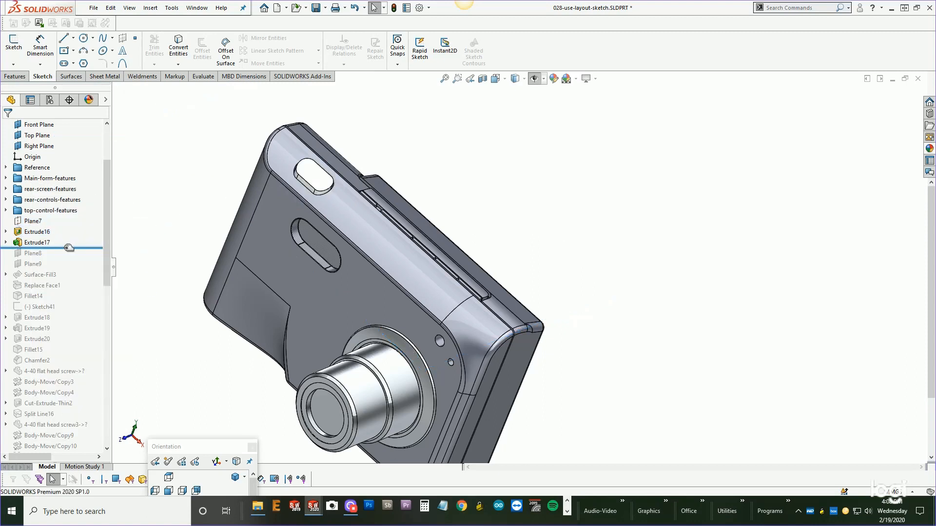
left_click(36, 242)
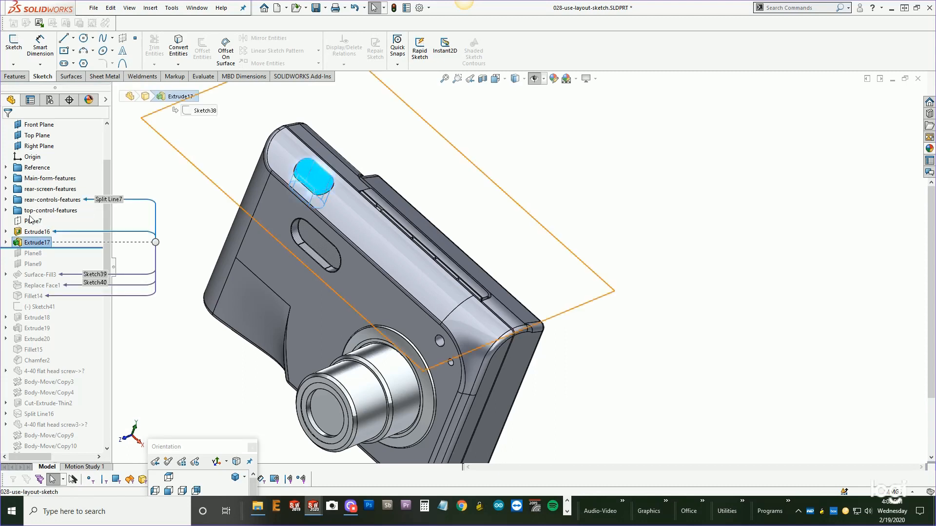
left_click(30, 221, "shift")
right_click(30, 224)
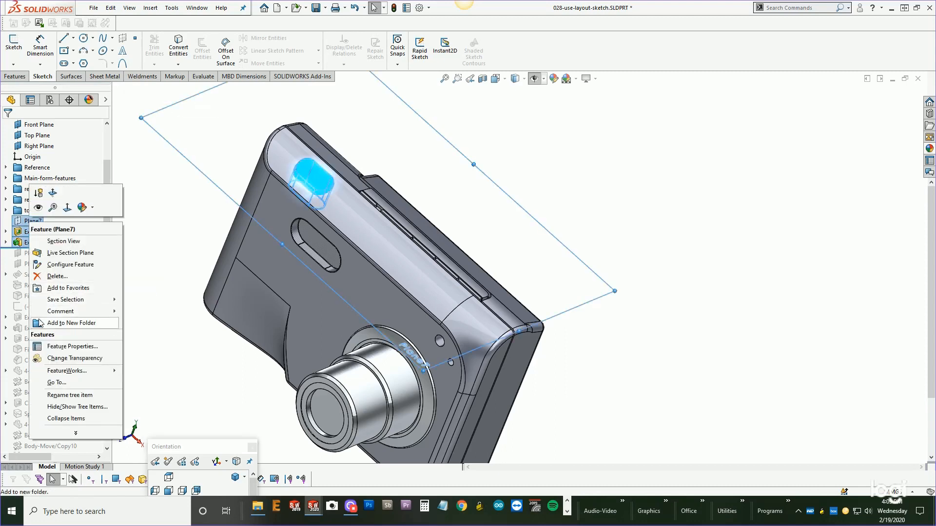
left_click(63, 323)
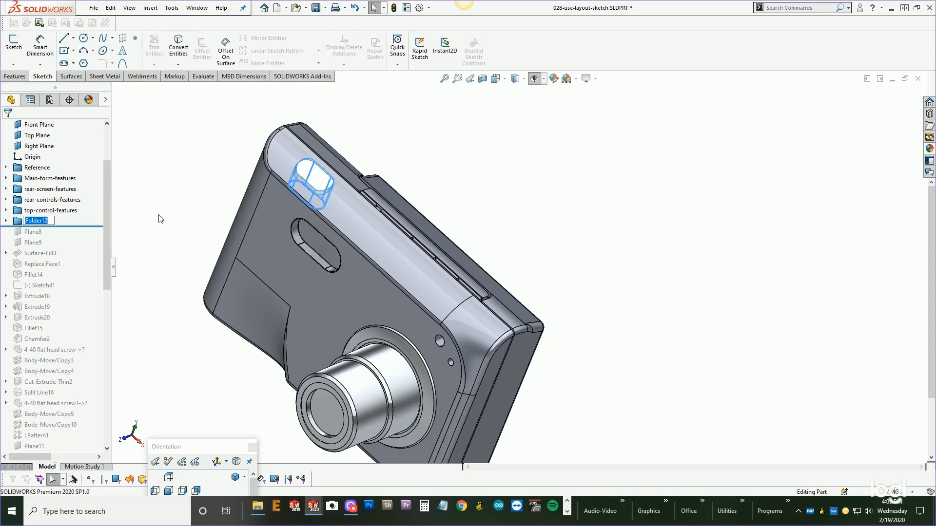
type("Shutter-button-features")
key("Return")
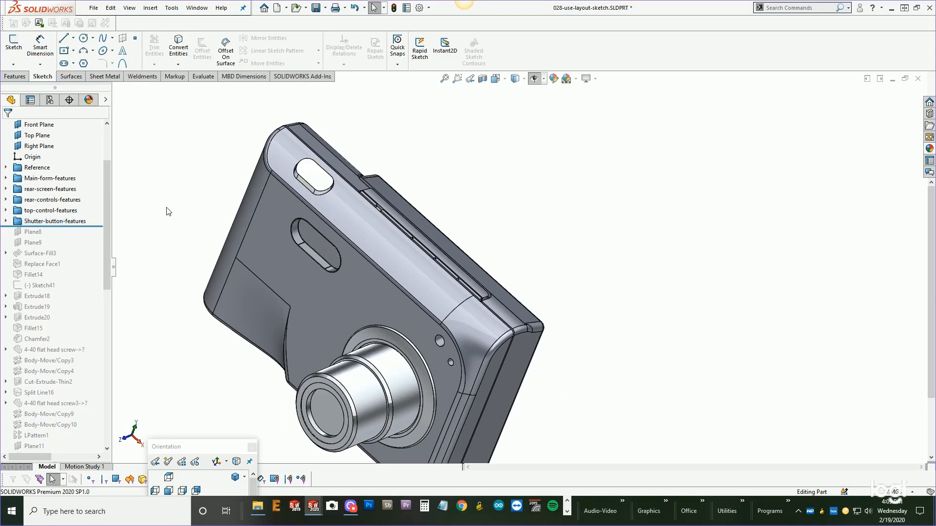
Expand the control folders and select the lens in the model to locate its feature in the tree.
scroll(109, 221, "up", 1)
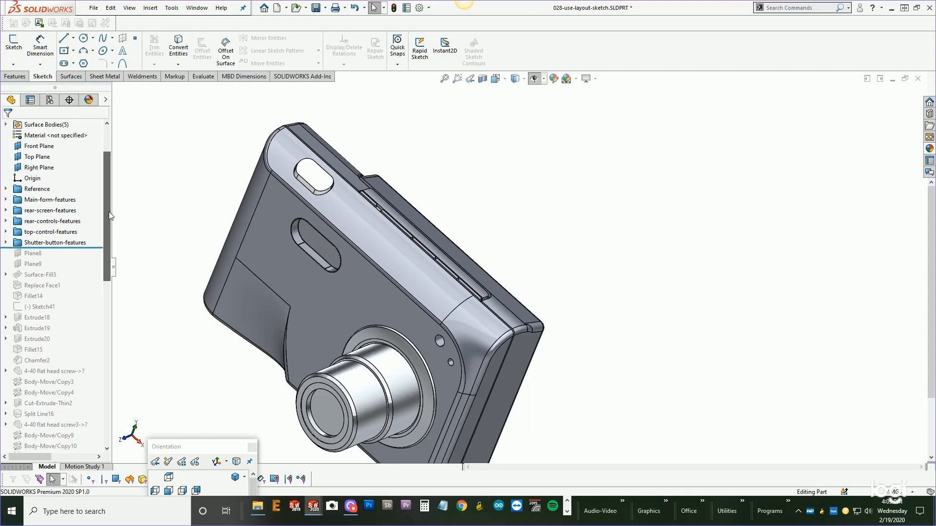
left_click(6, 232)
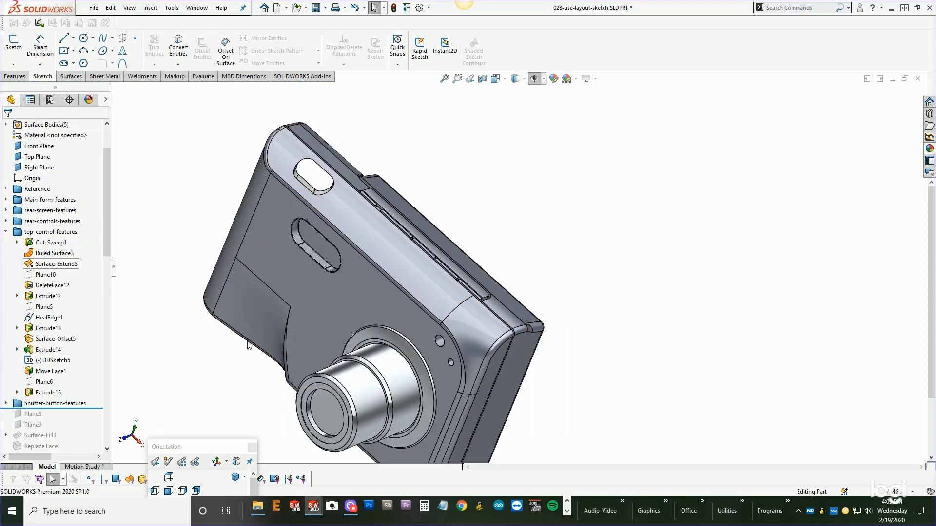
left_click(369, 397)
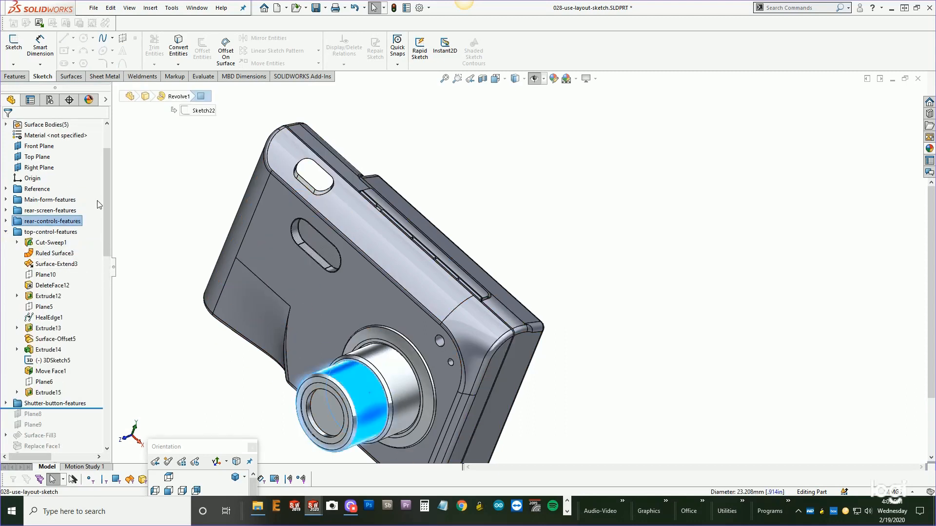
left_click(6, 221)
key("Escape")
left_click(357, 390)
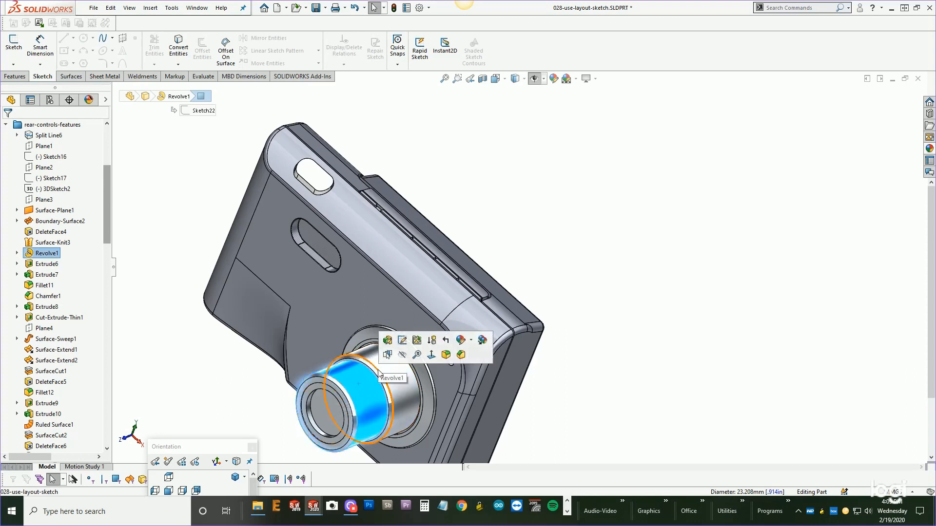
scroll(575, 378, "up", 4)
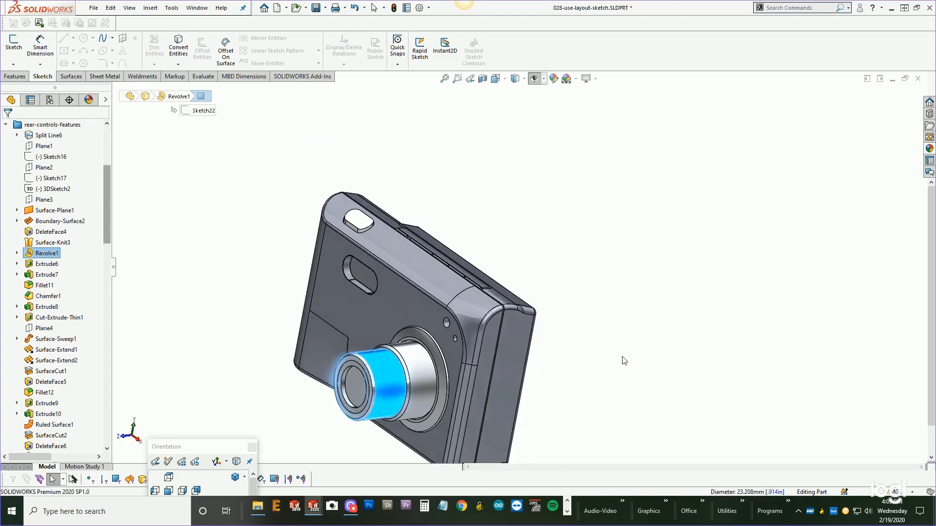
mouse_move(47, 253)
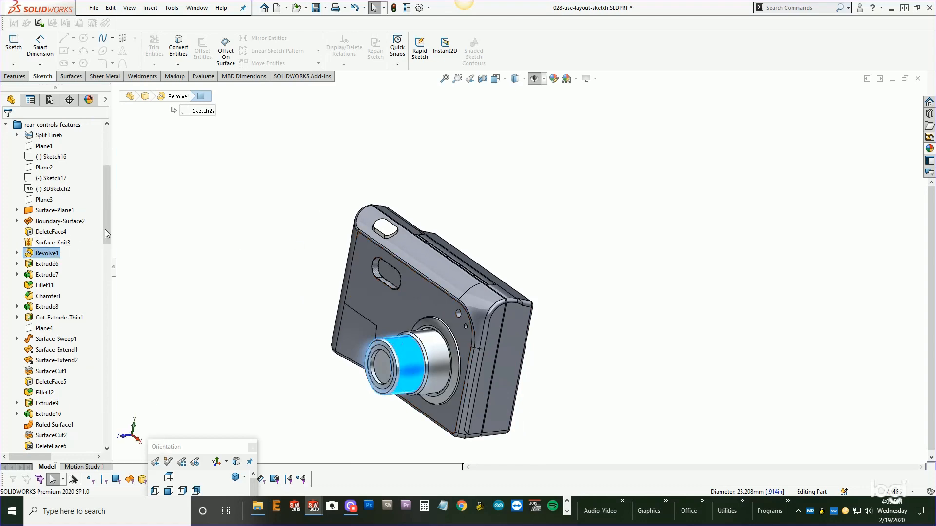
left_click_drag(104, 229, 109, 253)
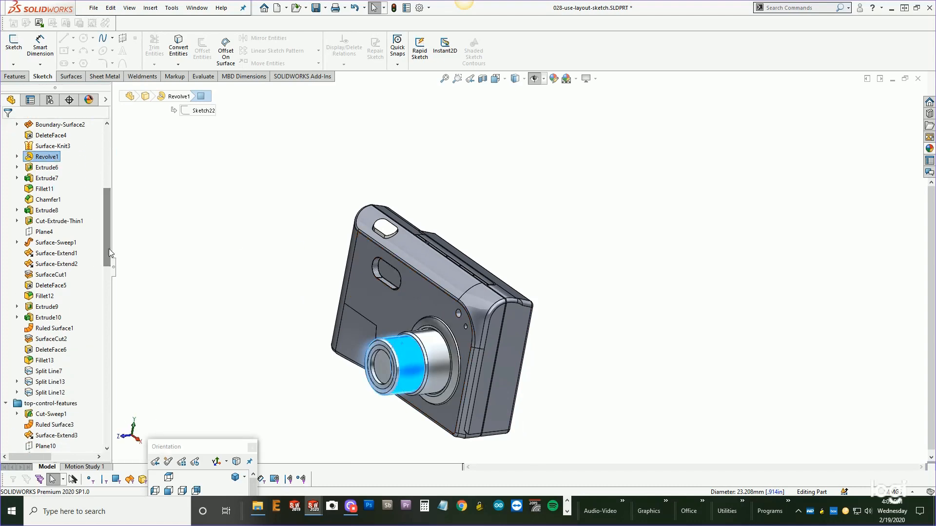
mouse_move(41, 202)
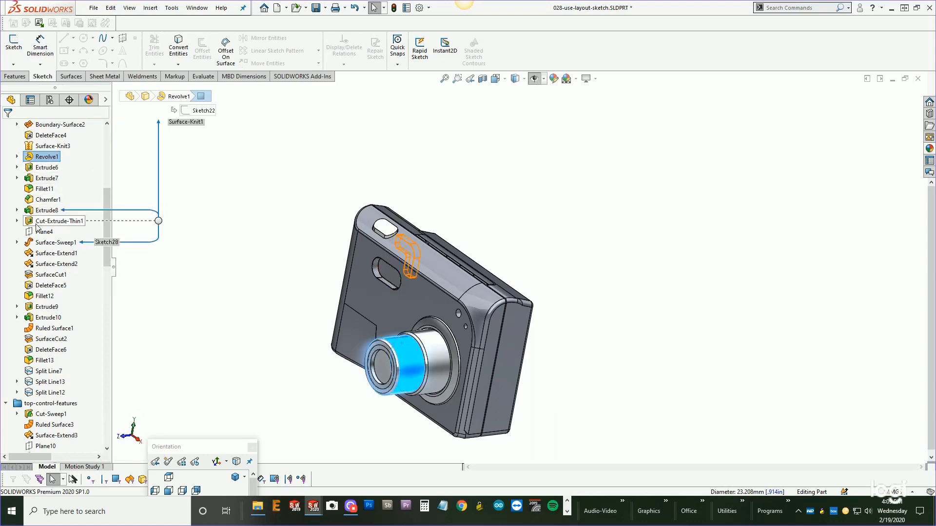
mouse_move(38, 330)
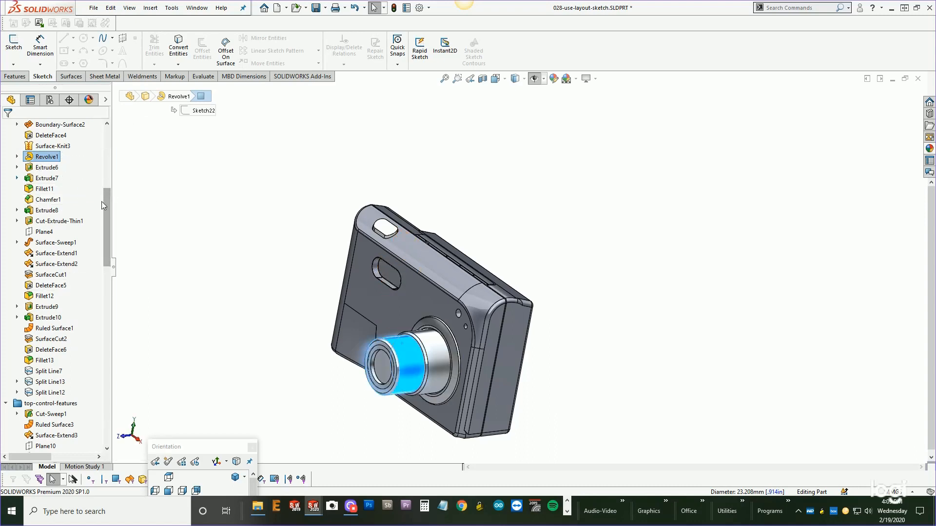
scroll(101, 201, "up", 3)
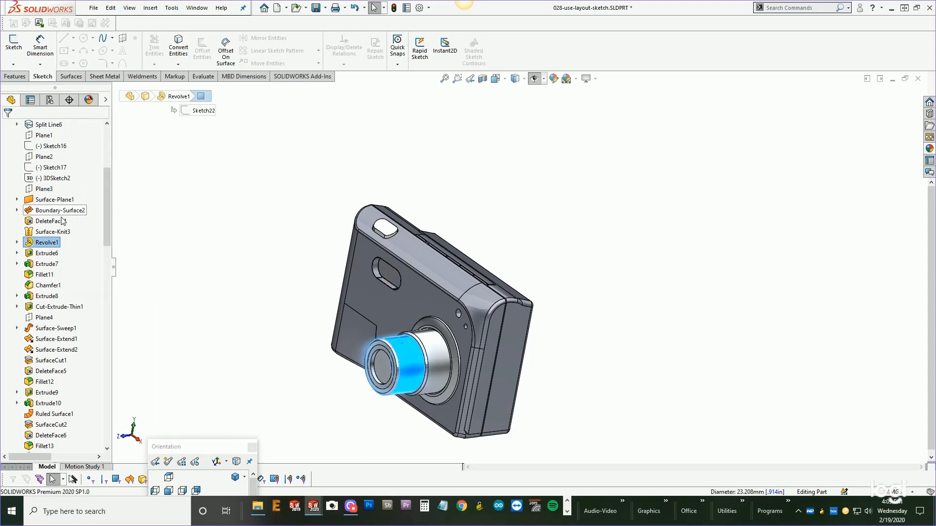
Add the Revolve1 lens feature to a new folder named lense-features.
right_click(45, 244)
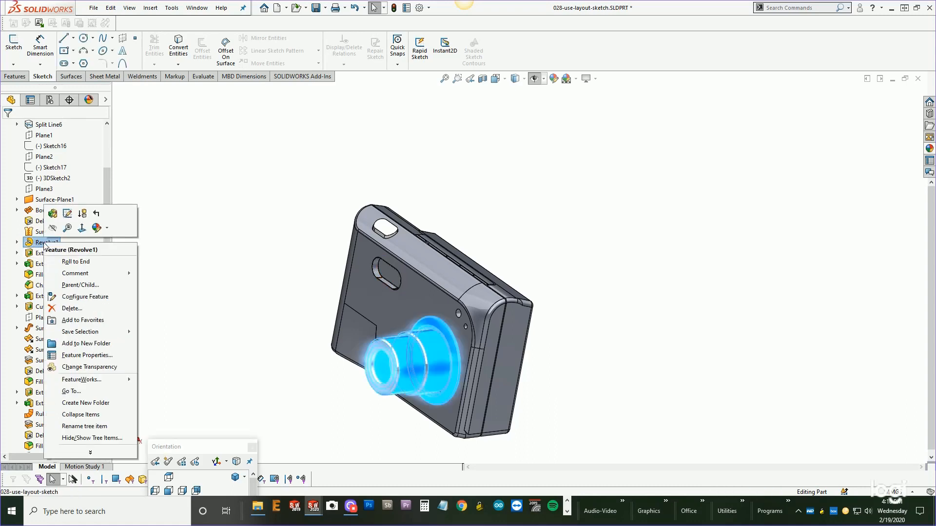
left_click(73, 344)
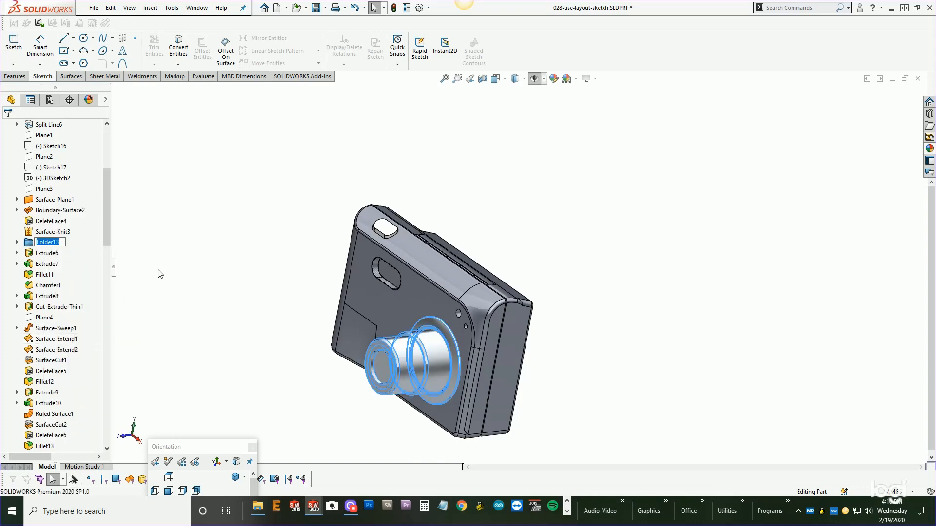
type("lense-features")
key("Return")
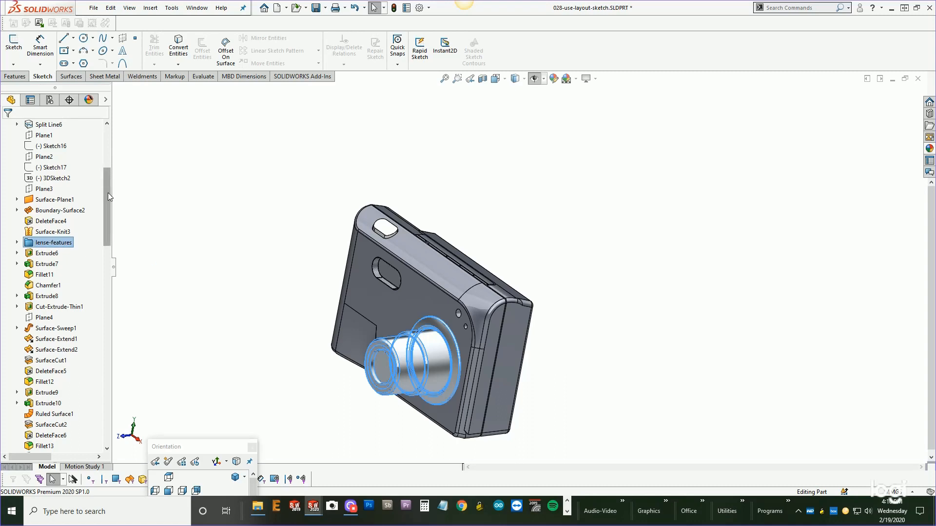
Move the lense-features folder up so it sits between rear-screen-features and rear-controls-features.
left_click_drag(107, 192, 107, 174)
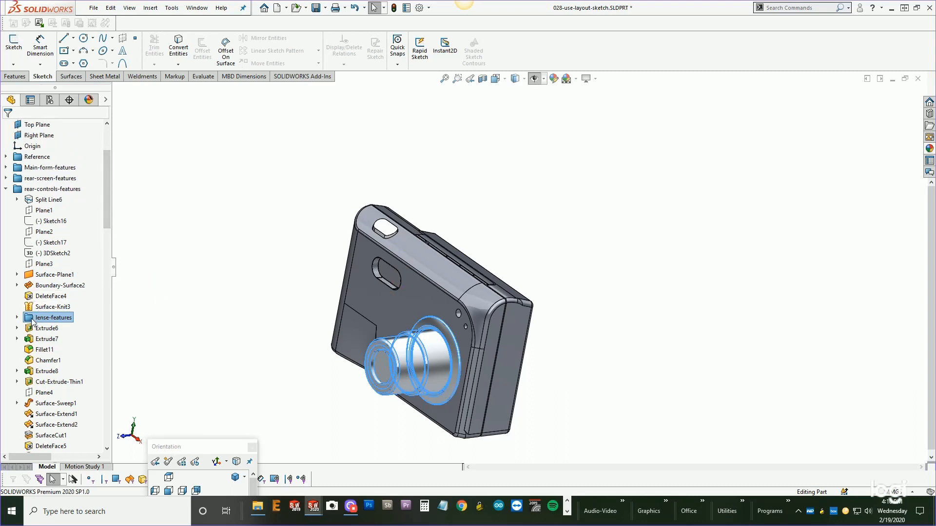
left_click_drag(32, 318, 19, 179)
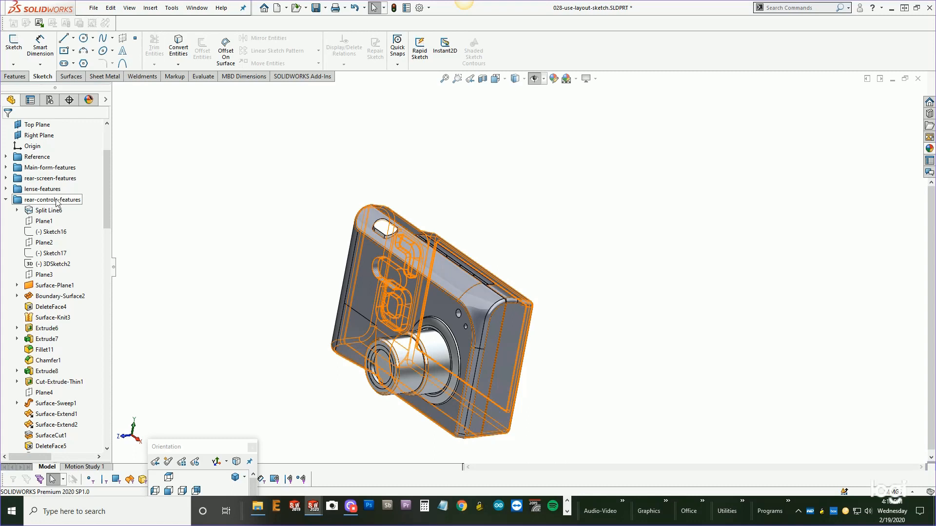
Select Extrude6 and Extrude7 and add them to a new folder named Flash-features.
left_click(396, 280)
left_click(38, 329)
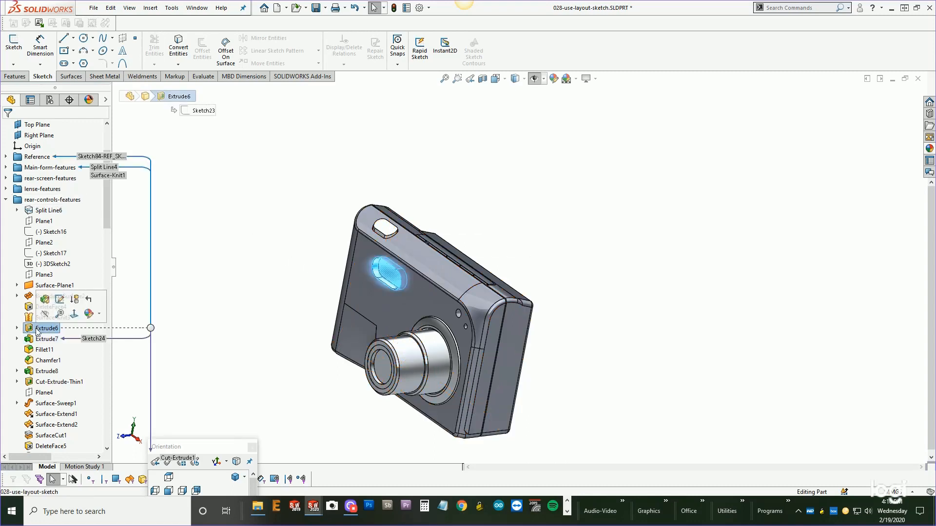
left_click(38, 340)
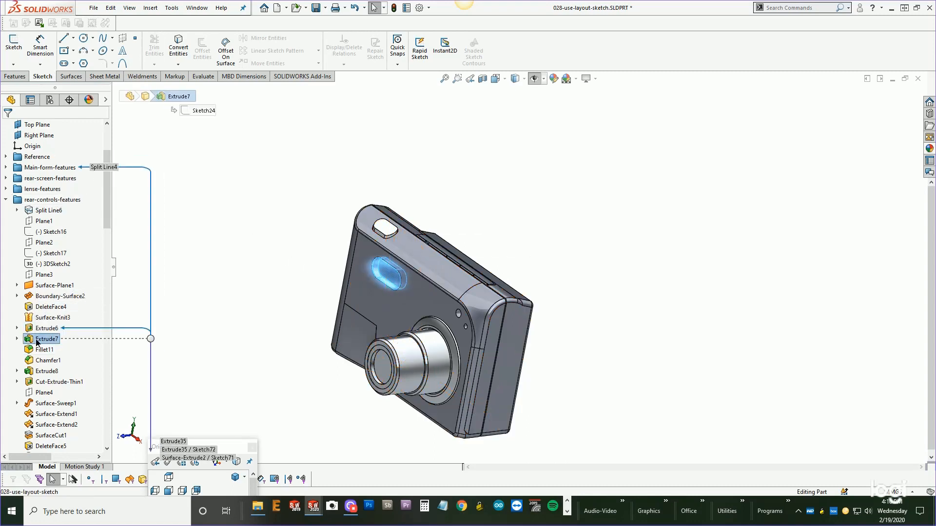
left_click(44, 329, "ctrl")
right_click(43, 339)
left_click(81, 408)
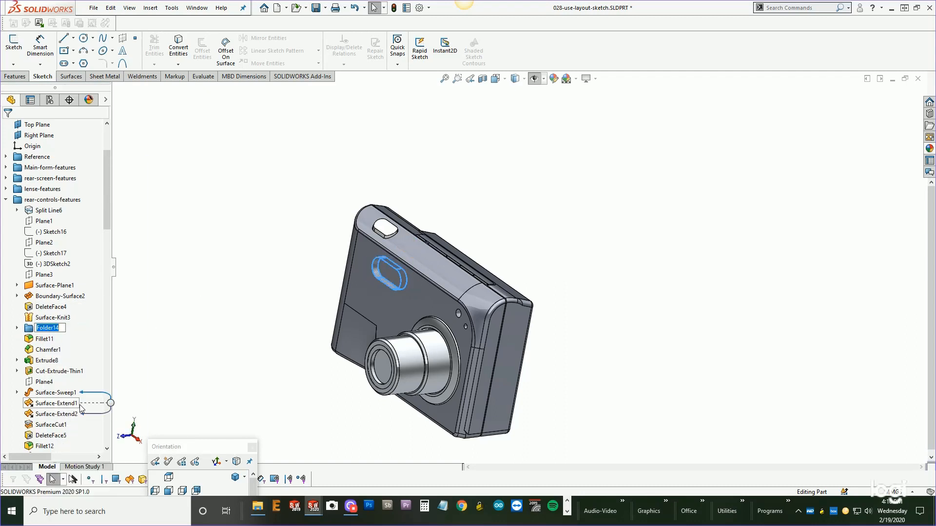
type("Flash-feature")
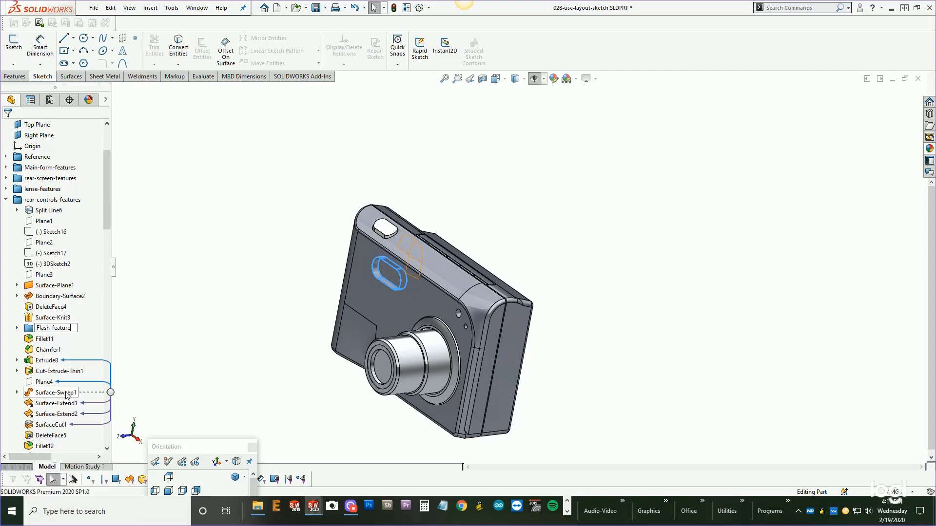
type("s")
key("Return")
Move the Flash-features folder out of rear-controls-features to the top level after top-control-features.
left_click_drag(49, 328, 17, 191)
left_click(528, 253)
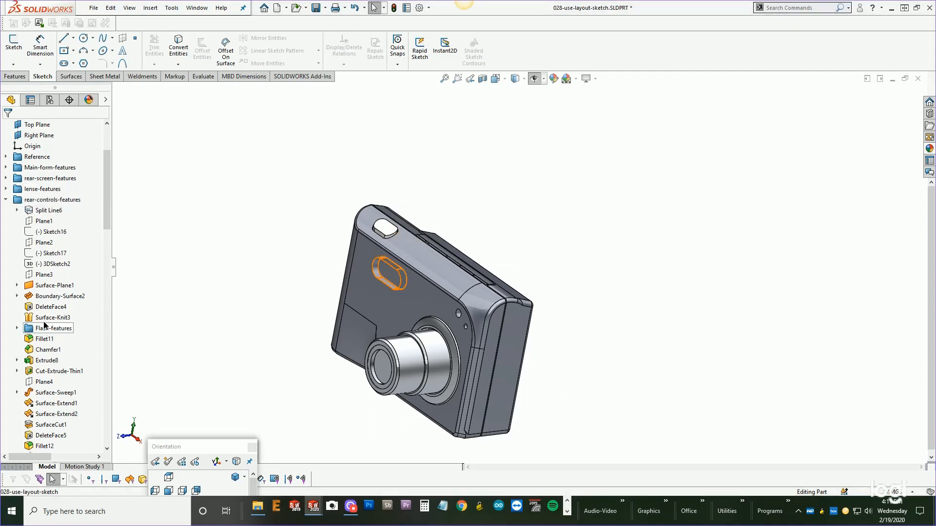
mouse_move(44, 325)
left_mouse_down()
mouse_move(24, 201)
mouse_move(33, 211)
mouse_move(33, 327)
left_mouse_up()
left_click_drag(108, 193, 107, 237)
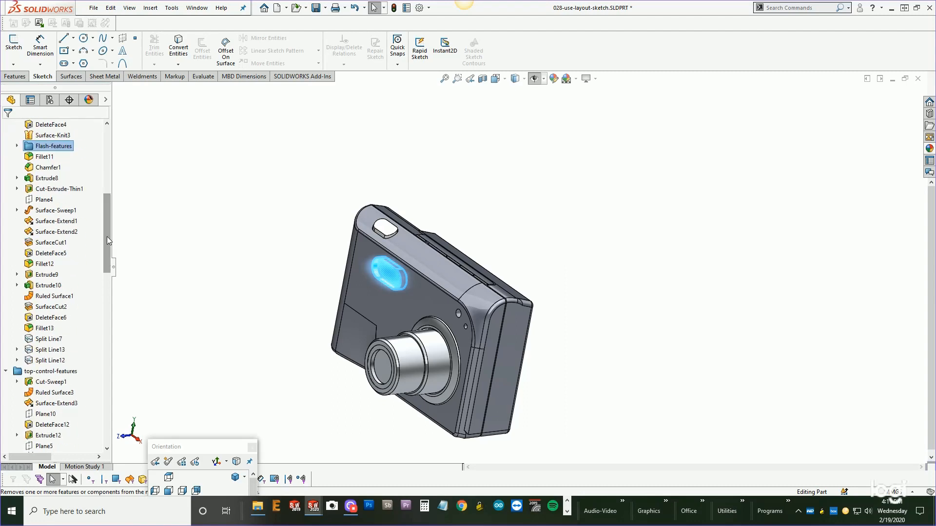
left_click_drag(39, 360, 39, 361)
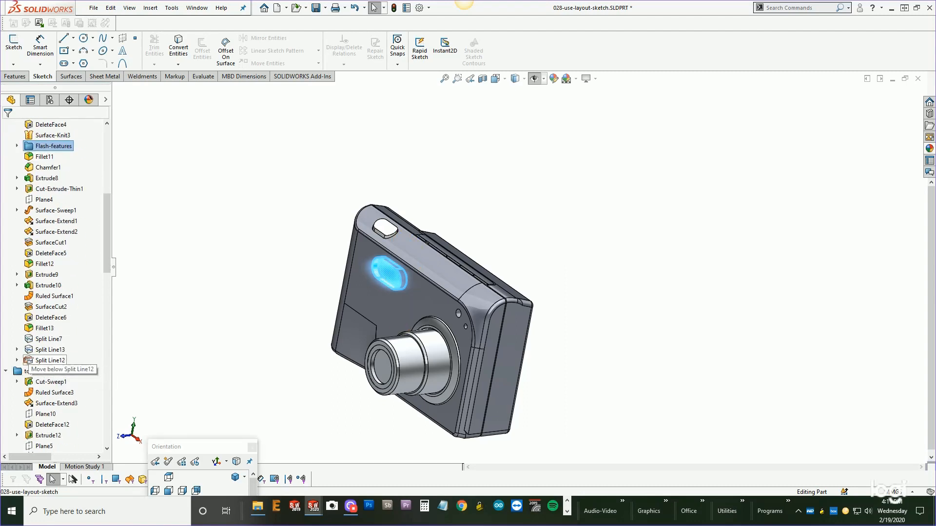
scroll(106, 256, "down", 1)
mouse_move(106, 253)
left_mouse_down()
mouse_move(107, 263)
mouse_move(108, 209)
mouse_move(107, 261)
left_mouse_up()
left_click(6, 317)
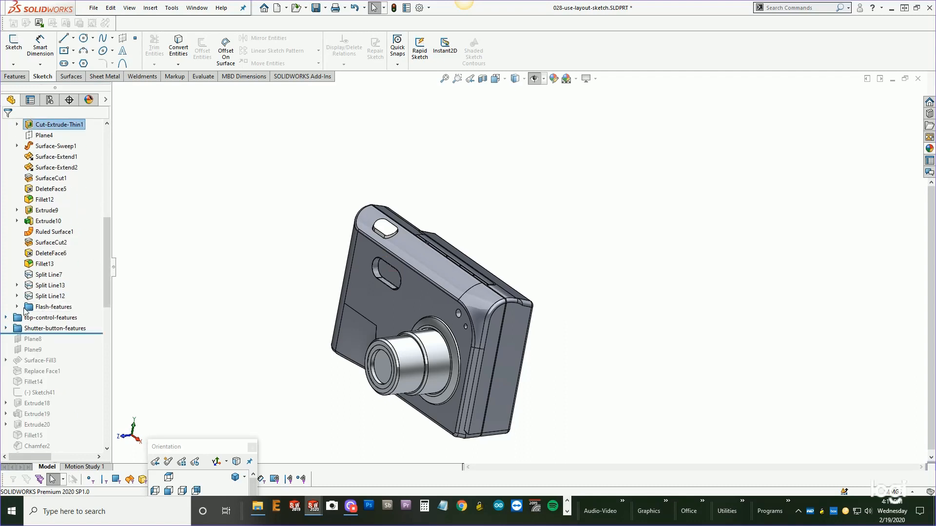
left_click_drag(44, 318, 44, 307)
left_click_drag(103, 265, 108, 205)
left_click_drag(95, 249, 94, 291)
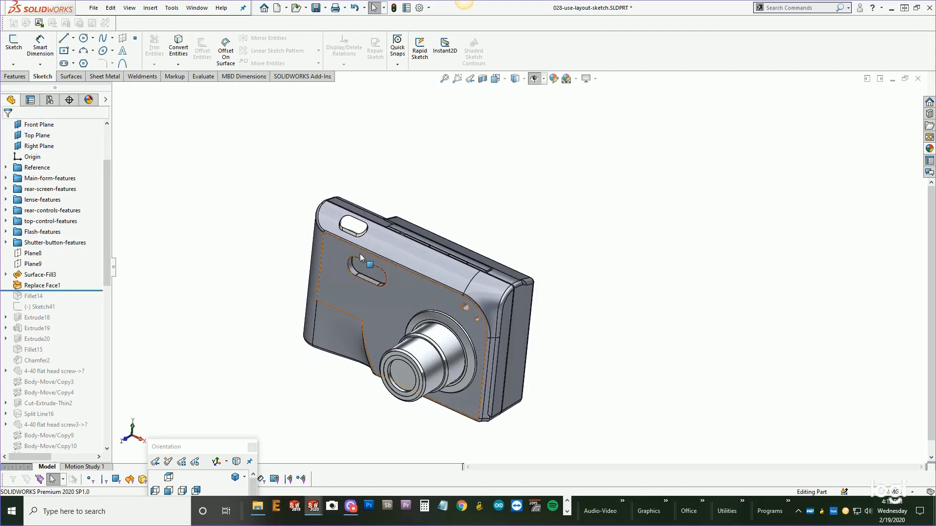
Move Plane8, Plane9, Surface-Fill3 and Replace Face1 into the Shutter-button-features folder.
scroll(370, 234, "down", 3)
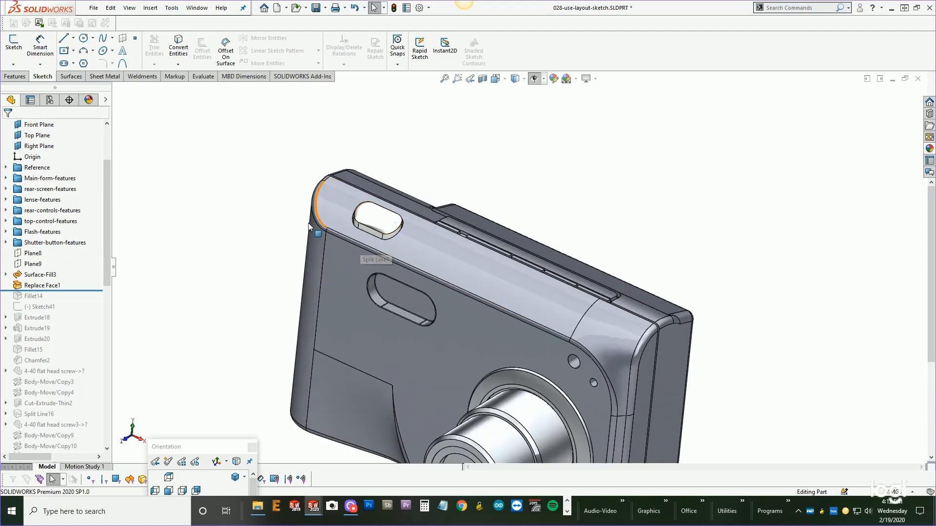
left_click(38, 275)
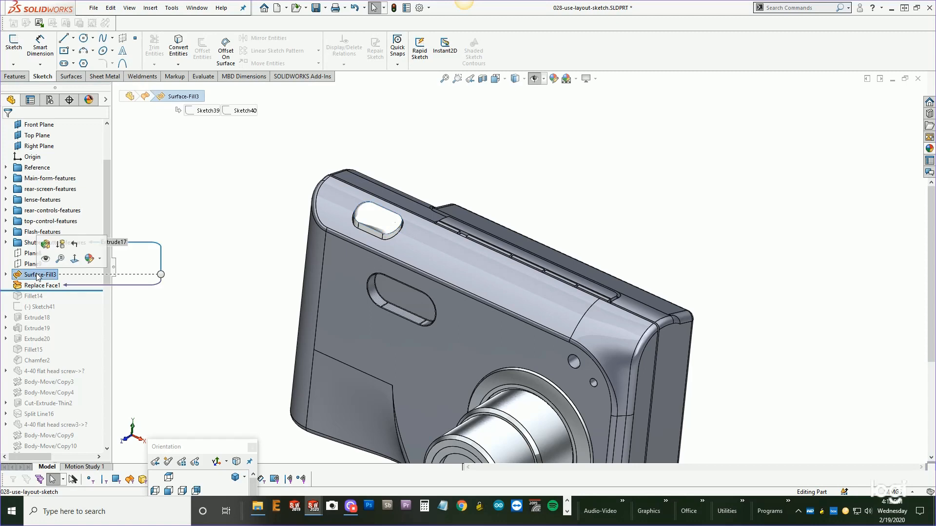
left_click(42, 286)
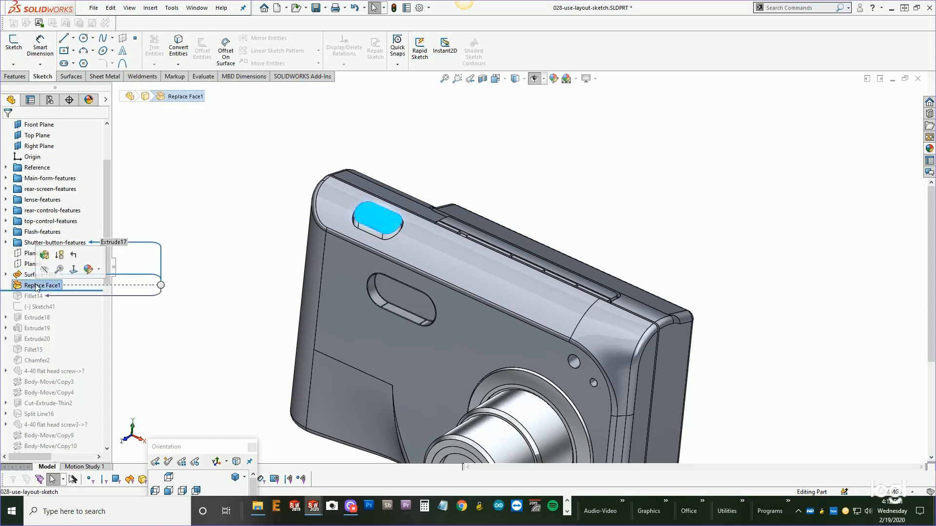
left_click(193, 232)
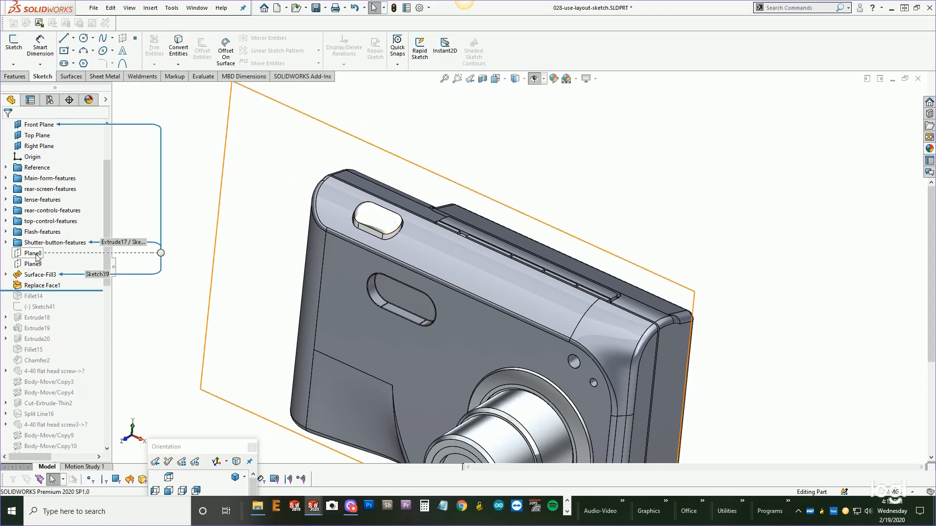
left_click_drag(39, 275, 9, 245)
left_click(6, 242)
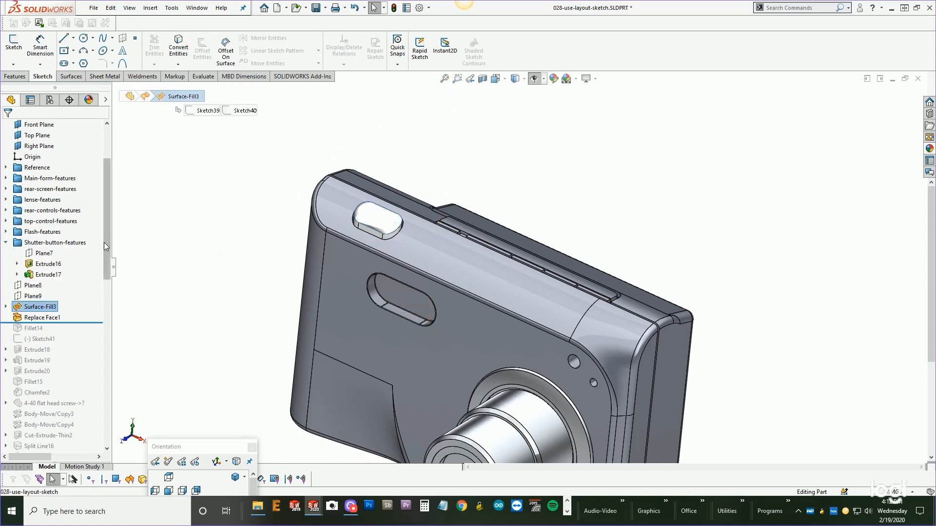
scroll(105, 249, "down", 2)
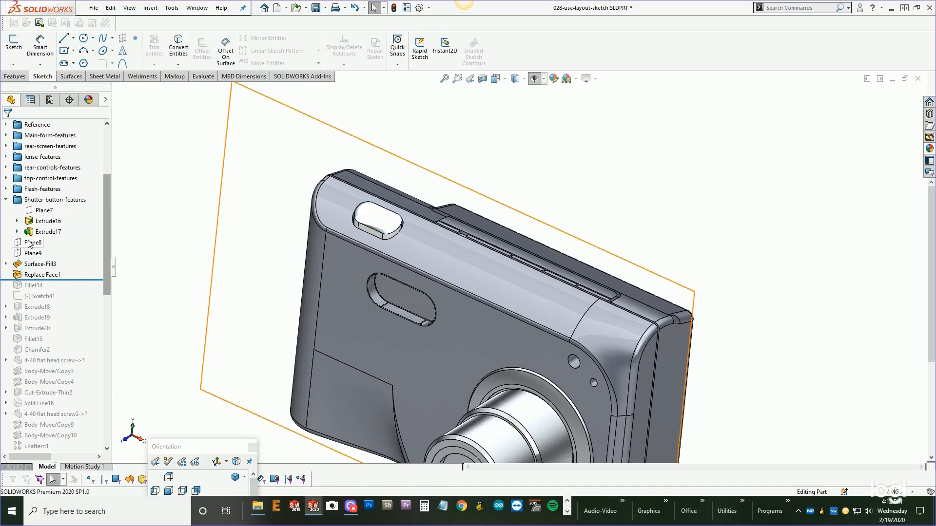
left_click(33, 242)
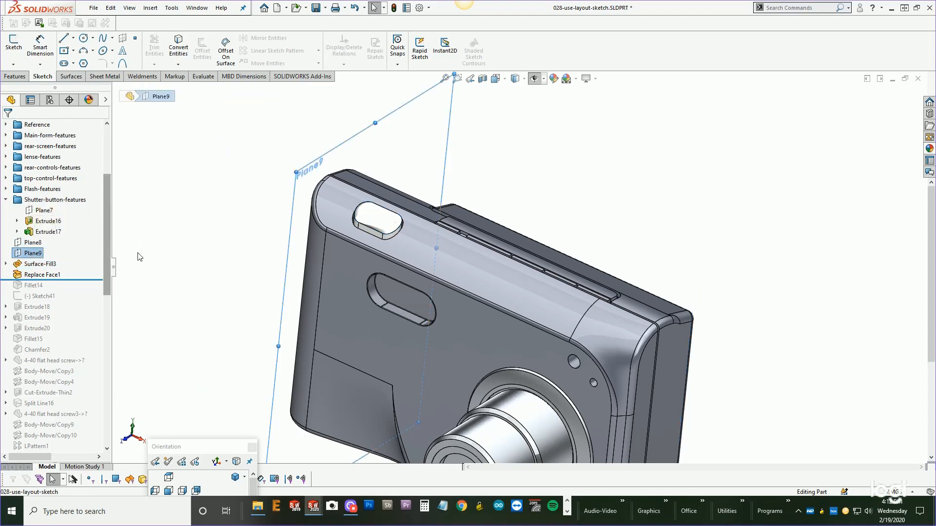
left_click(167, 251)
left_click_drag(30, 247, 37, 266)
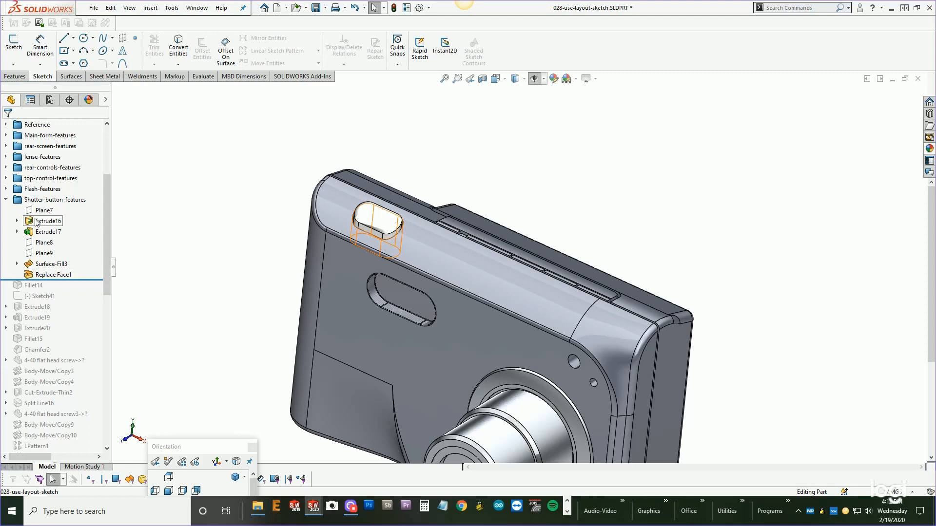
Collapse the shutter folder and roll the feature tree forward to inspect Sketch41 through Chamfer2.
left_click(6, 200)
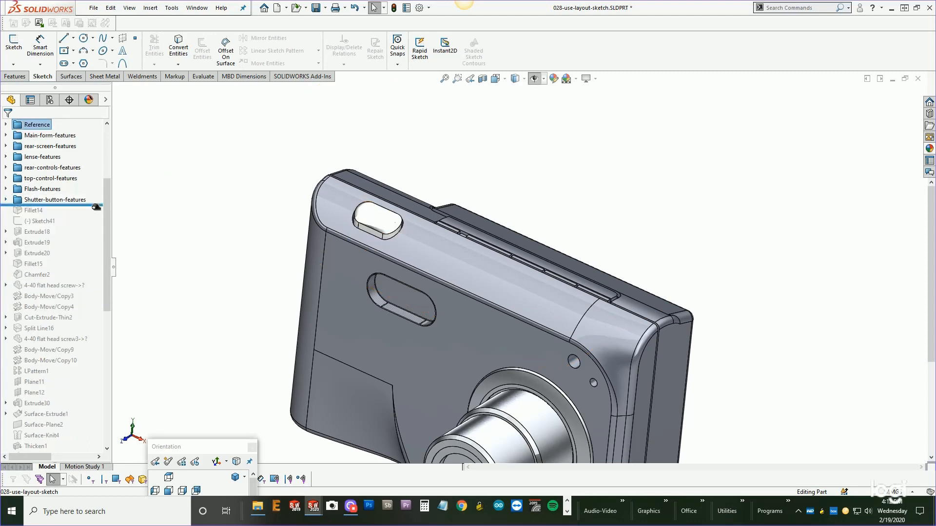
left_click_drag(96, 207, 35, 200)
left_click(147, 202)
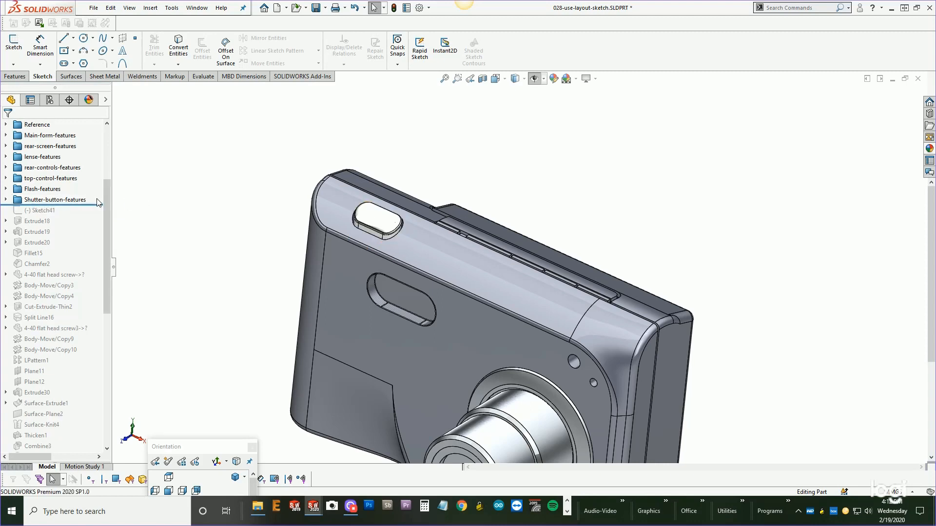
left_click_drag(96, 205, 82, 282)
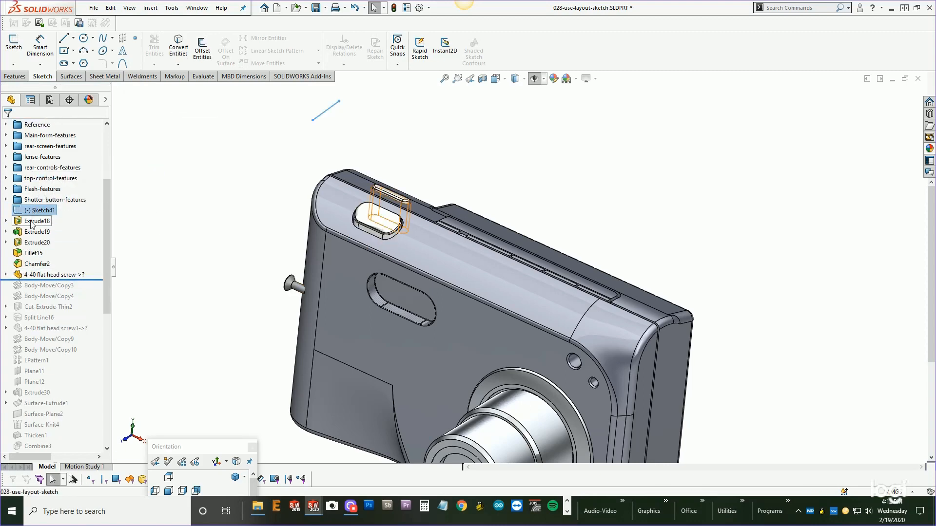
left_click(36, 242)
left_click(35, 263)
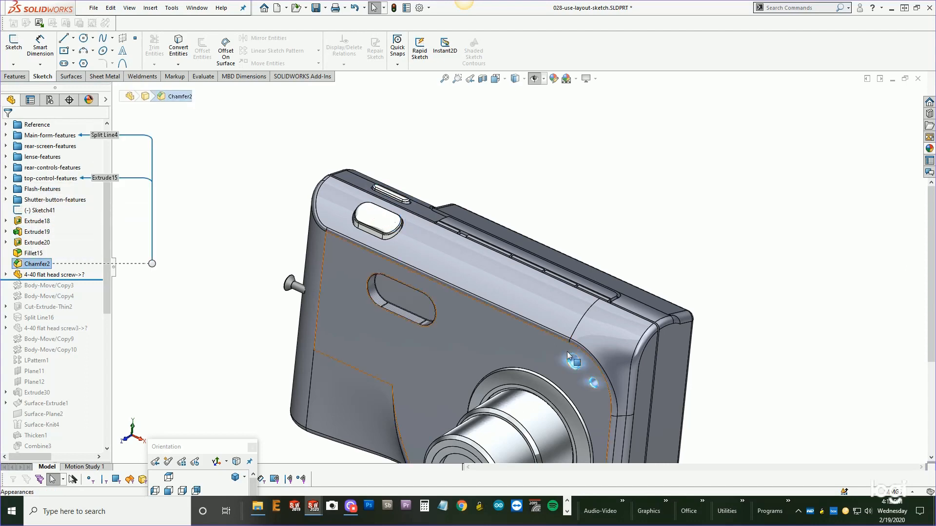
left_click_drag(89, 280, 86, 262)
Select Sketch41 through Fillet15 and add them to a new folder named Movie-button-features.
left_click(42, 210)
left_click(35, 253, "shift")
right_click(35, 254)
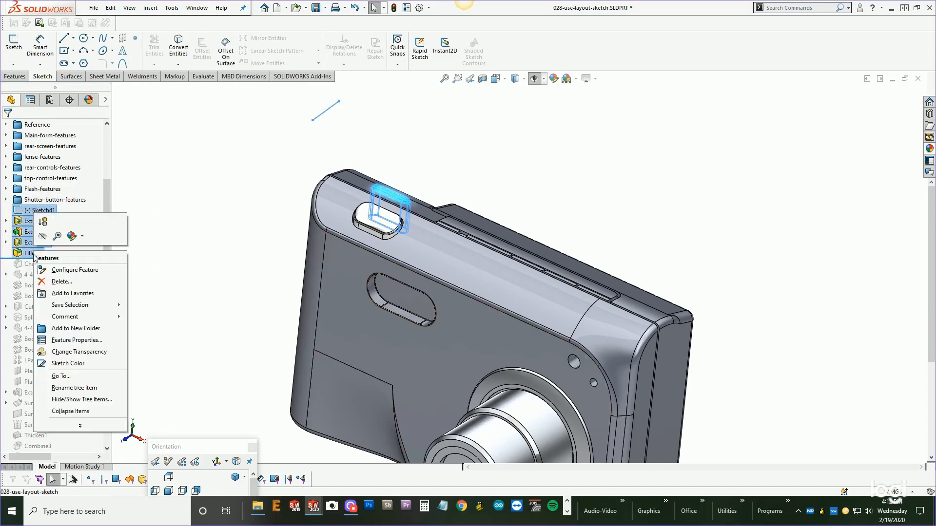
left_click(67, 330)
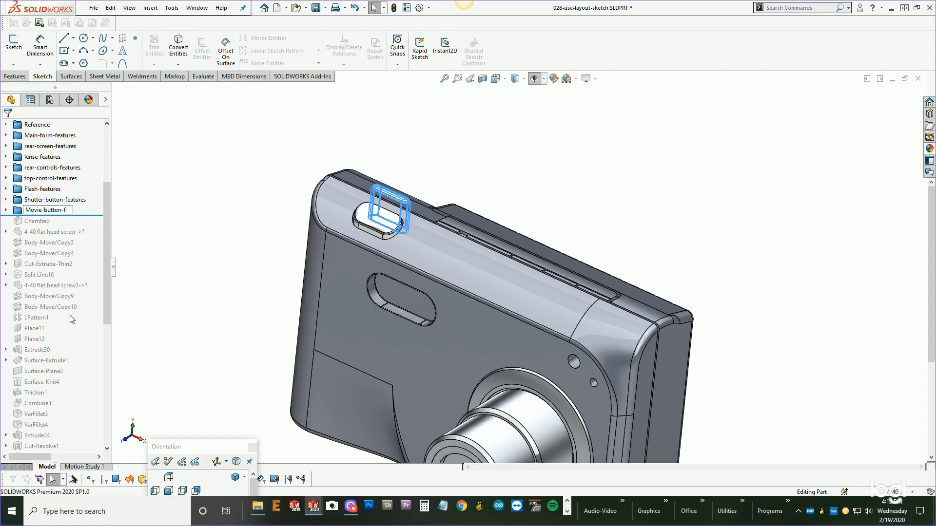
left_click(164, 226)
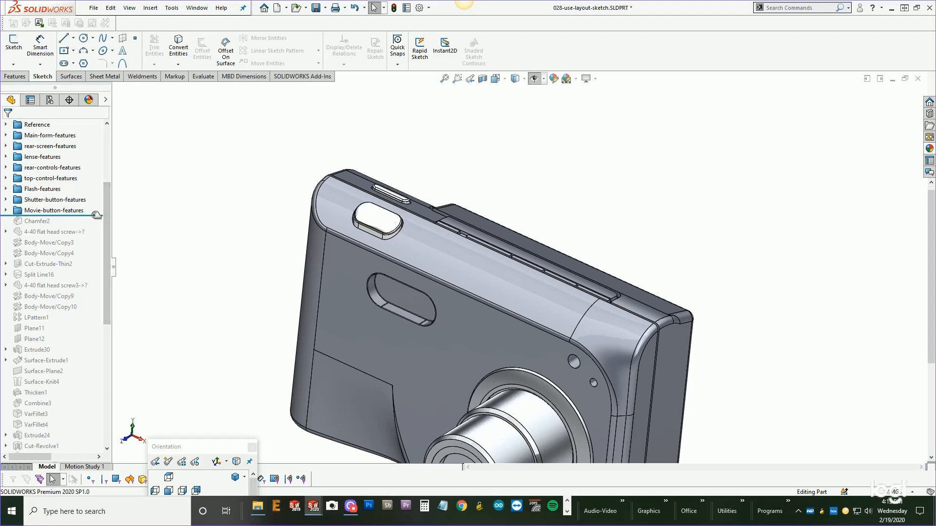
Roll forward past Chamfer2 and select the side button in the model to locate its feature in top-control-features.
left_click_drag(92, 214, 82, 227)
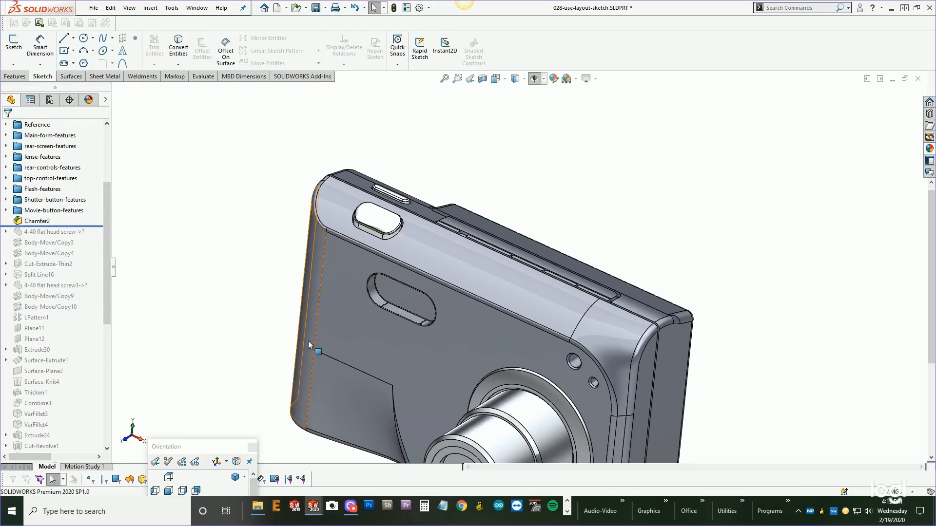
scroll(308, 341, "up", 2)
scroll(579, 326, "down", 4)
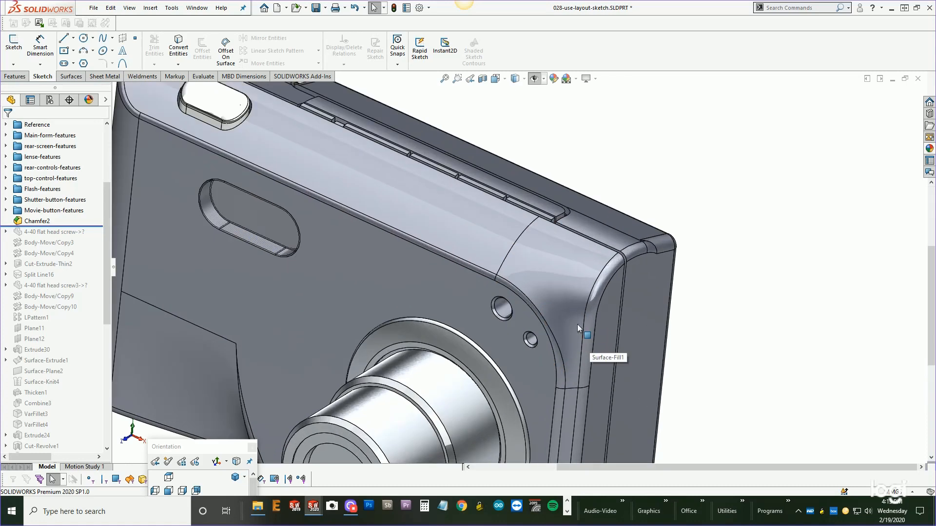
left_click(504, 312)
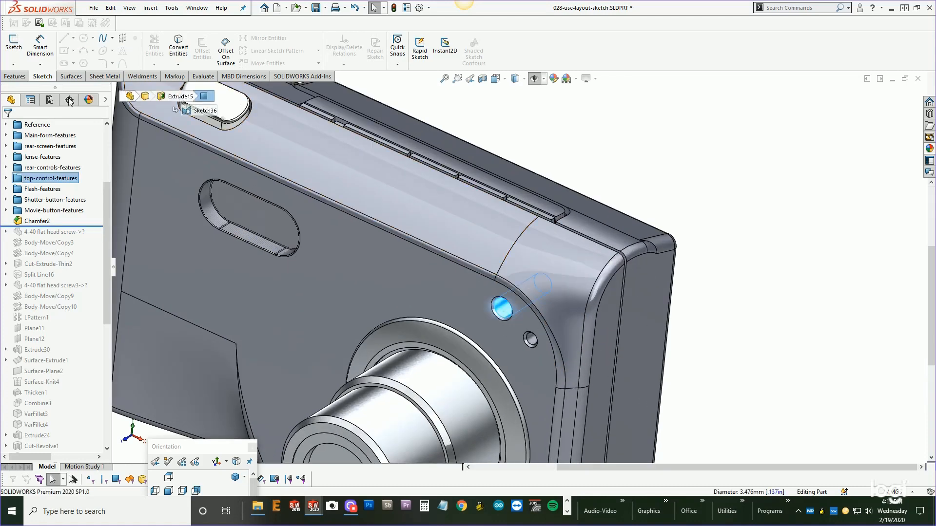
left_click(6, 178)
left_click(701, 137)
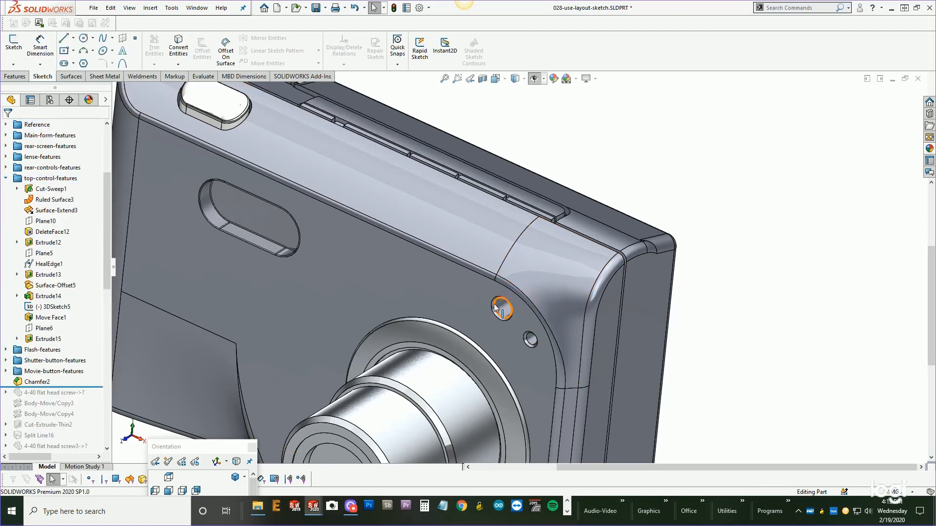
left_click(501, 312)
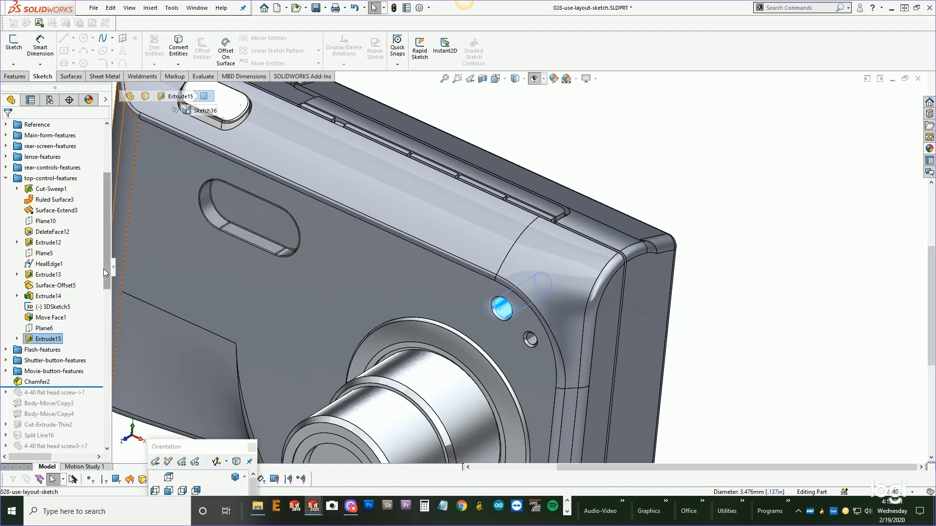
left_click_drag(104, 271, 104, 303)
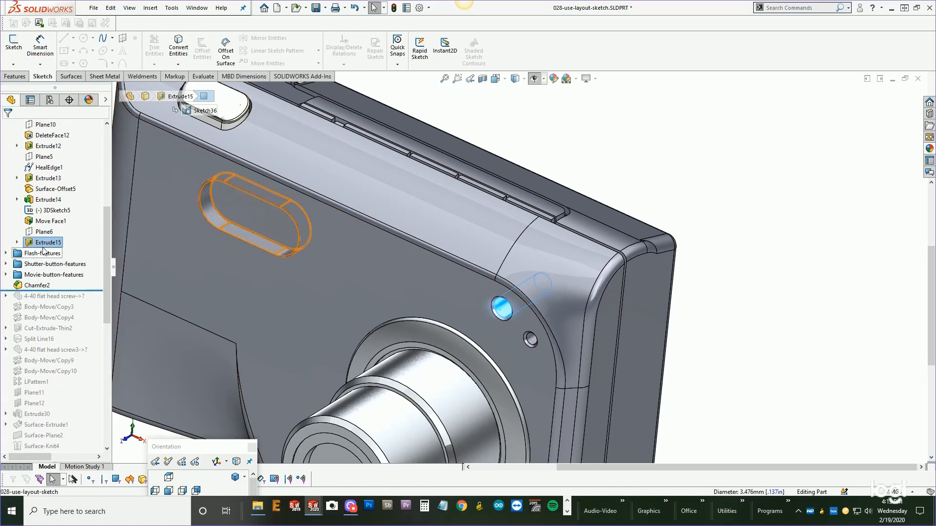
mouse_move(41, 246)
mouse_move(41, 246)
left_mouse_down()
mouse_move(16, 288)
mouse_move(15, 274)
mouse_move(37, 276)
mouse_move(41, 244)
left_mouse_up()
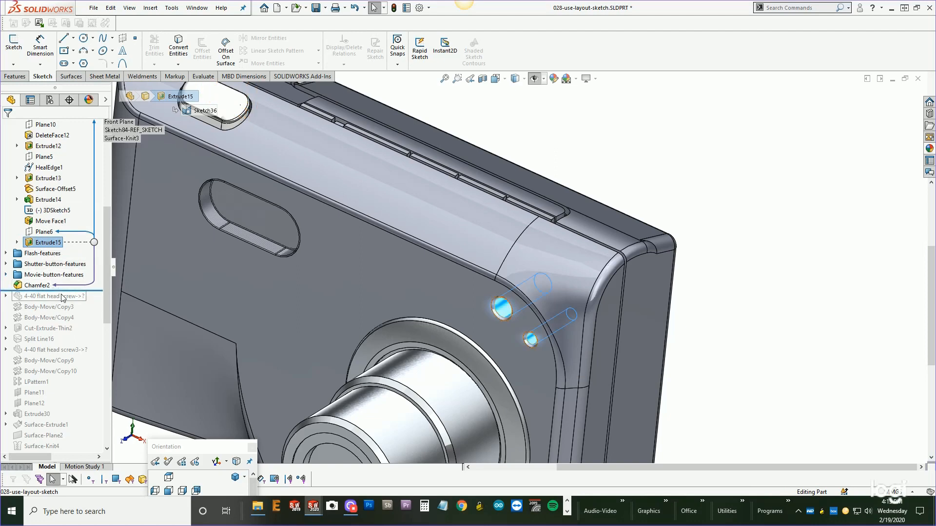
Roll back before Chamfer2 and sketch a rectangle on the Right Plane.
left_click_drag(67, 281, 65, 283)
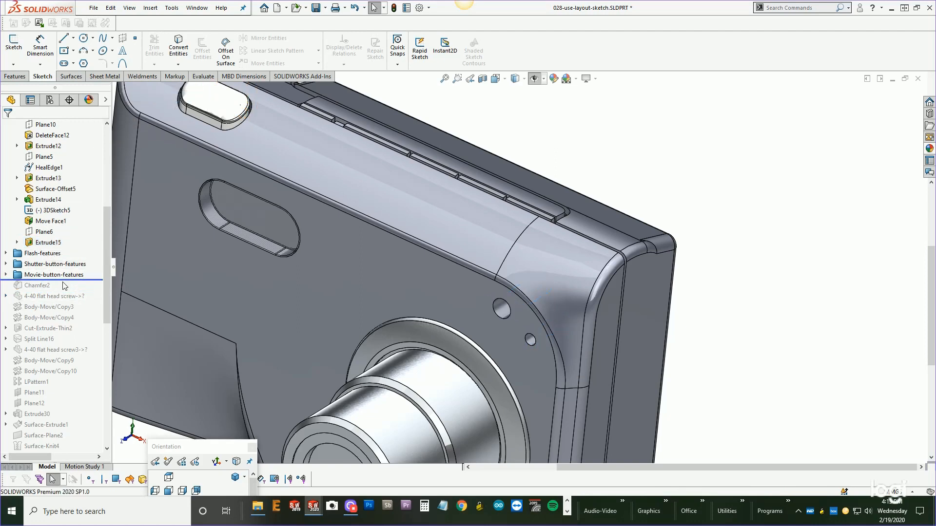
left_click(14, 77)
left_click(43, 77)
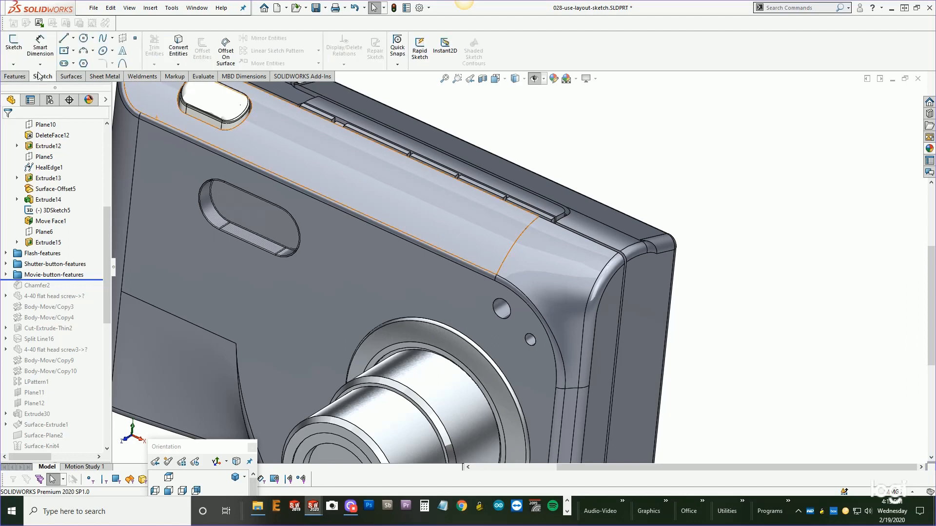
left_click(14, 45)
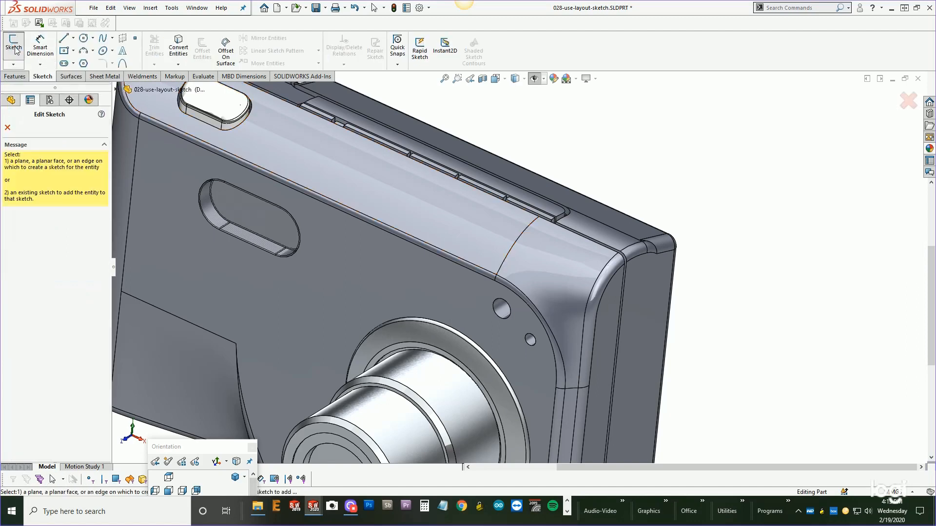
left_click(117, 90)
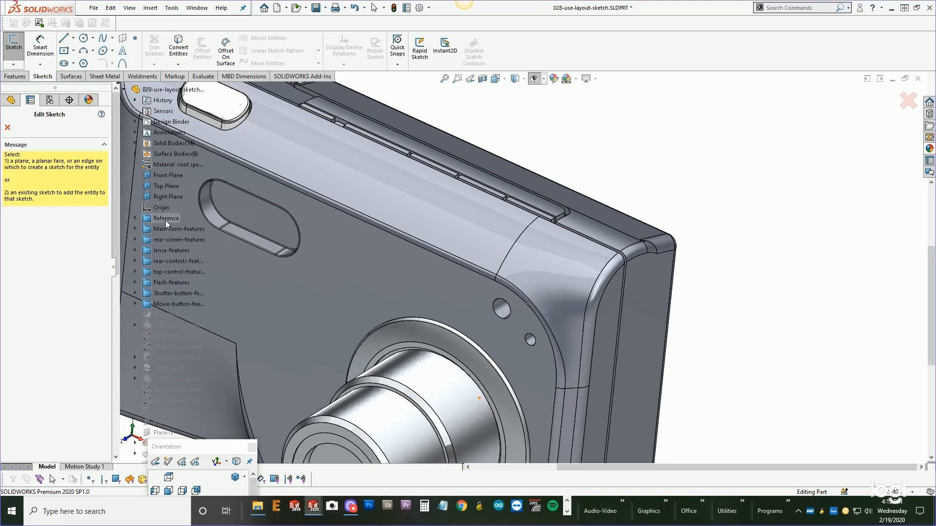
left_click(166, 197)
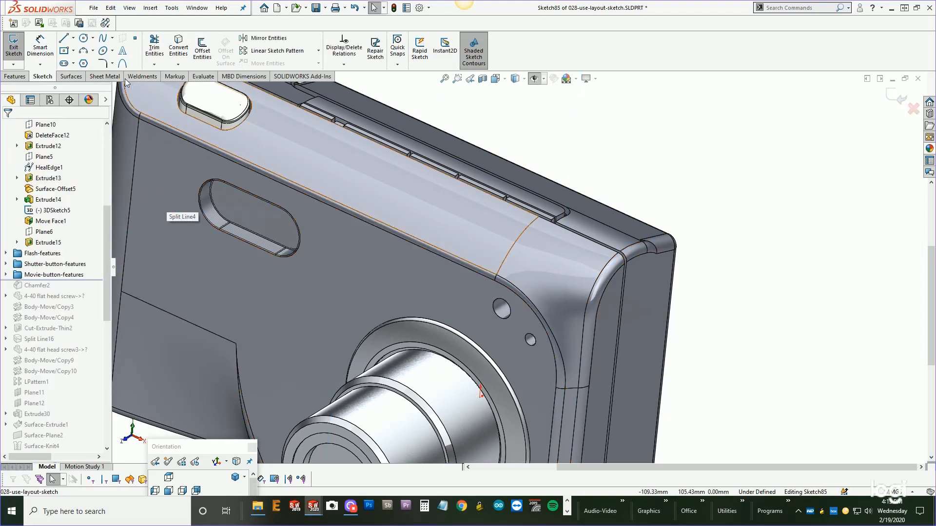
left_click(667, 155)
left_click(728, 214)
left_click(897, 94)
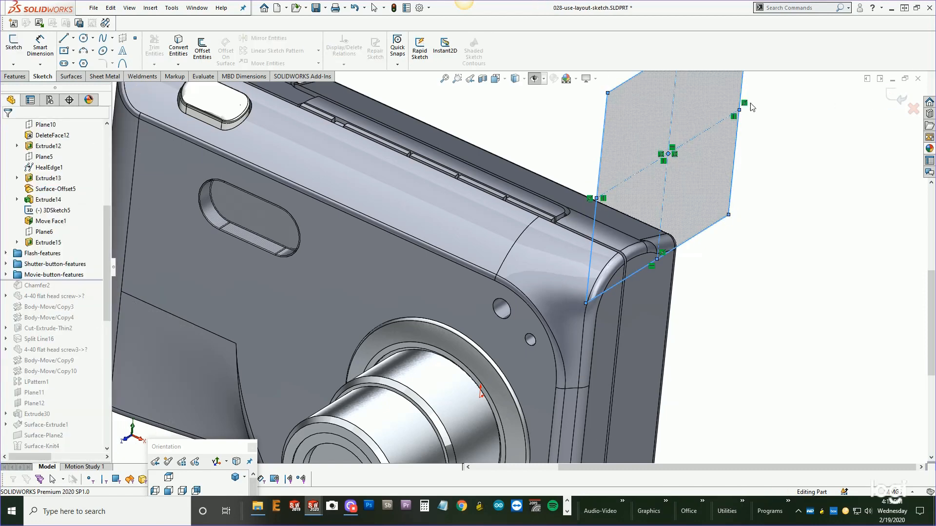
left_click_drag(43, 285, 22, 276)
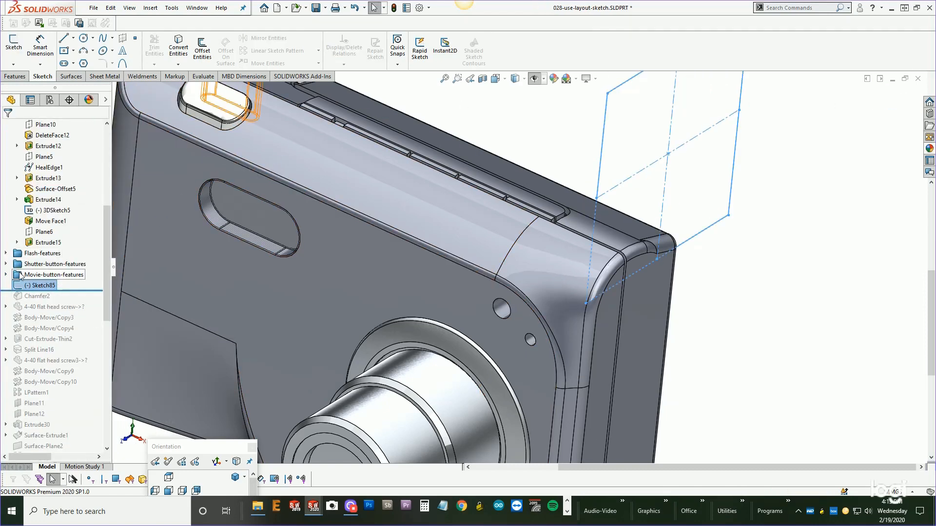
left_click(807, 196)
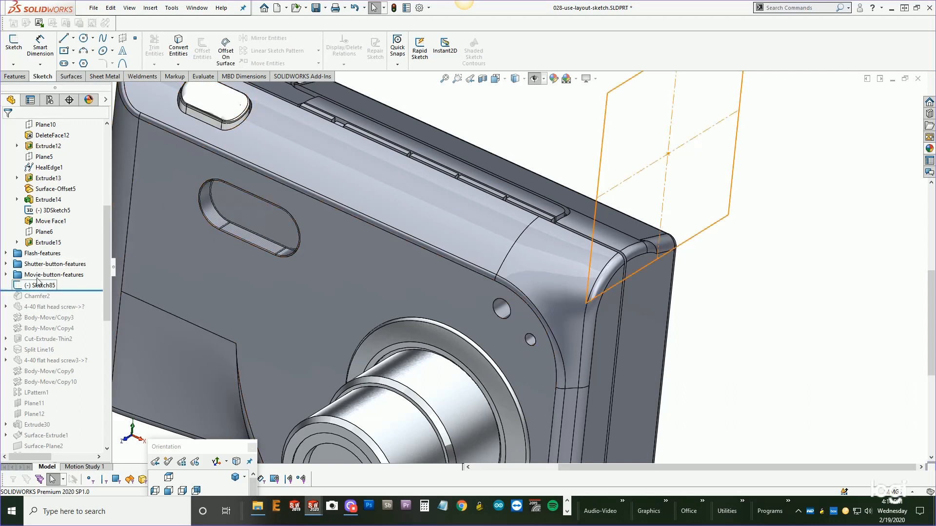
Move Extrude15 below the new sketch and delete Sketch85.
left_click_drag(42, 244, 34, 287)
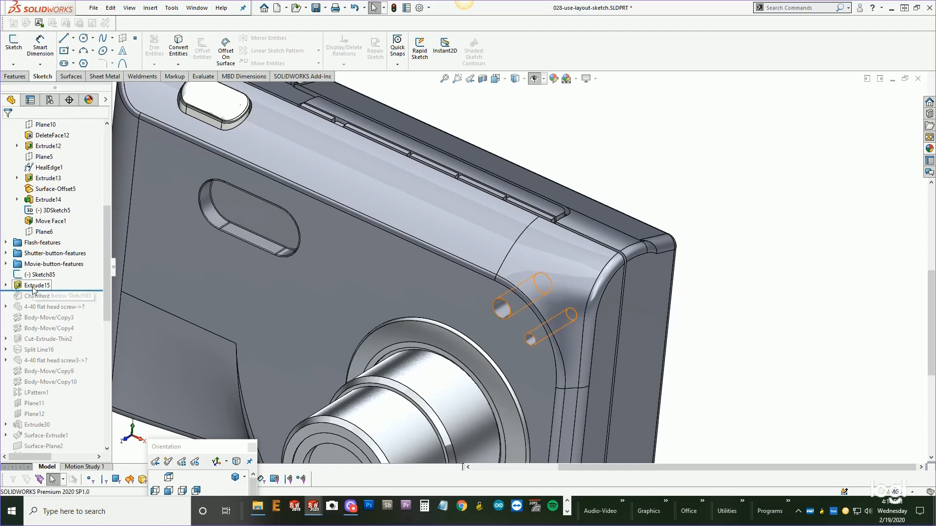
left_click(44, 276)
key("Delete")
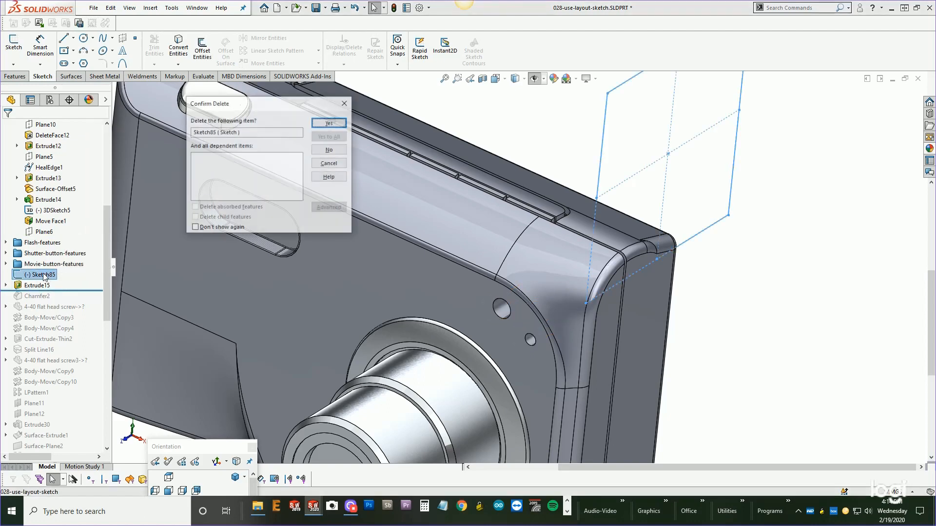
left_click(329, 122)
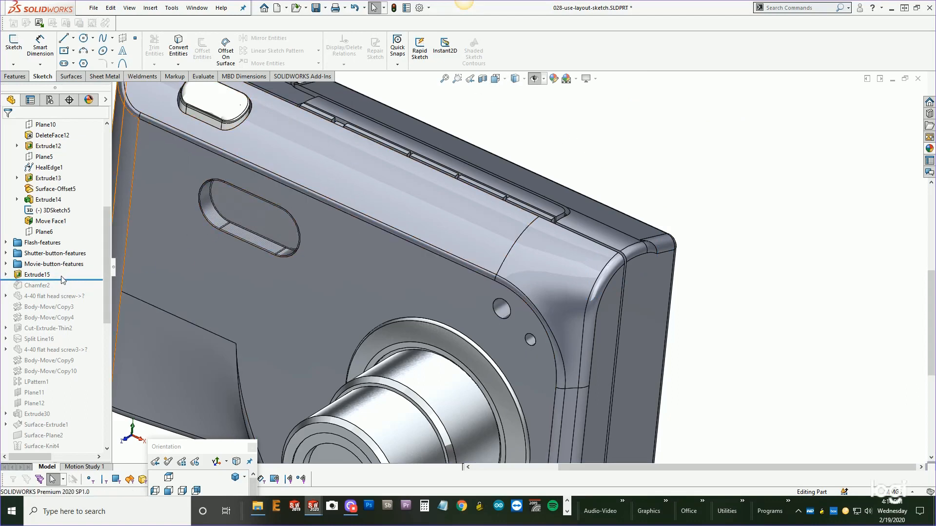
Select Extrude15 and Chamfer2 and add them to a new folder named Sensors-features.
left_click(33, 275)
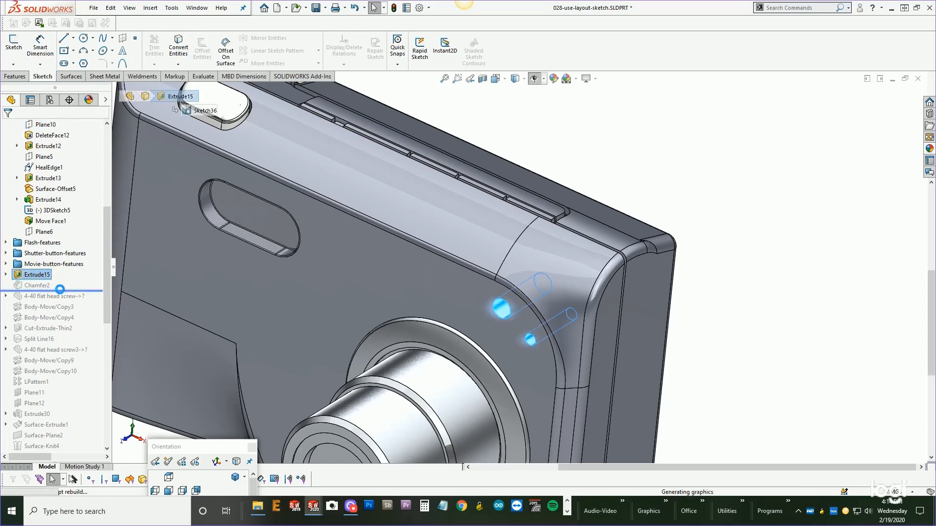
left_click(39, 277)
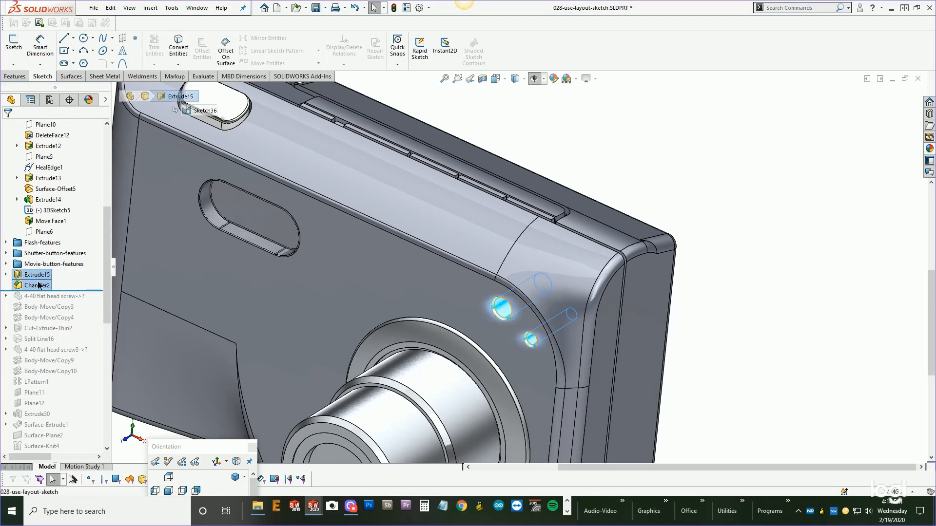
right_click(40, 279)
left_click(61, 359)
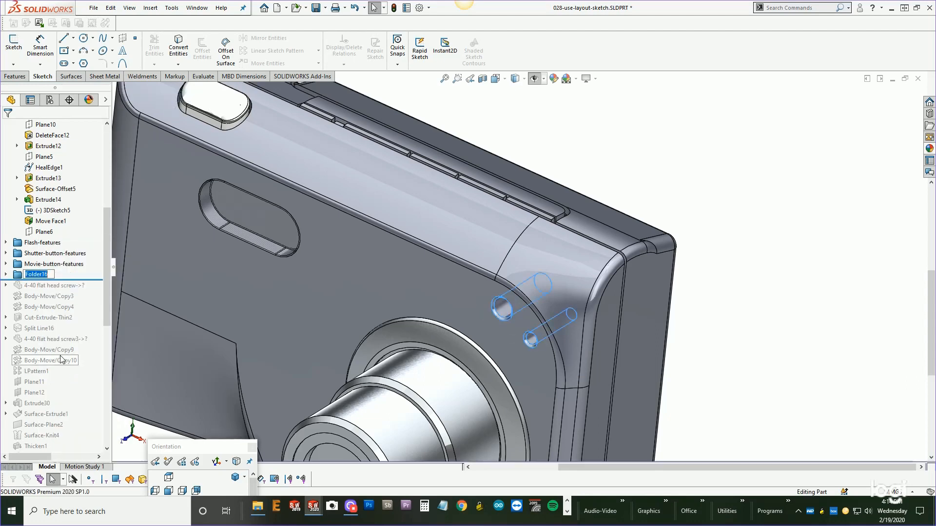
type("Den")
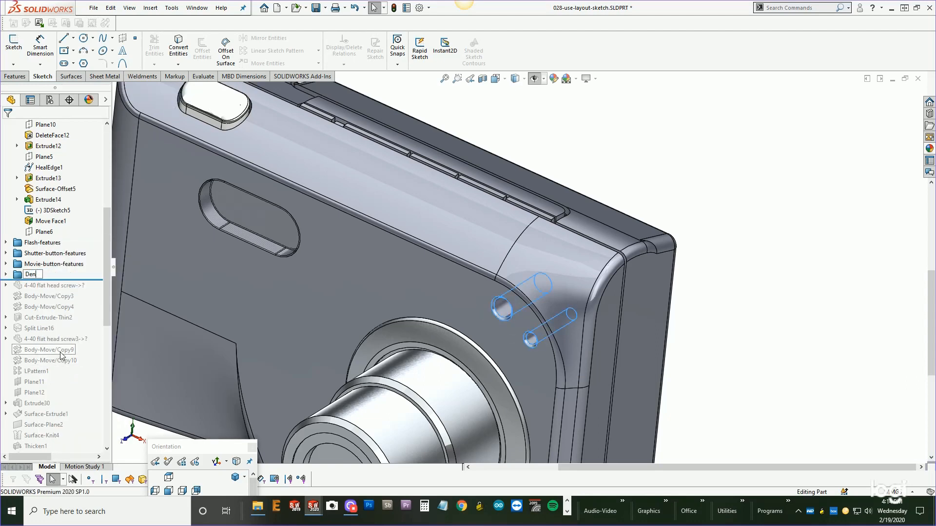
key("BackSpace")
key("BackSpace")
key("BackSpace")
type("Sensors-features")
key("Return")
Roll the feature tree forward and back, inspecting Body-Move/Copy9 through Plane12 in the model.
key("f")
left_click_drag(90, 280, 81, 365)
left_click(49, 306)
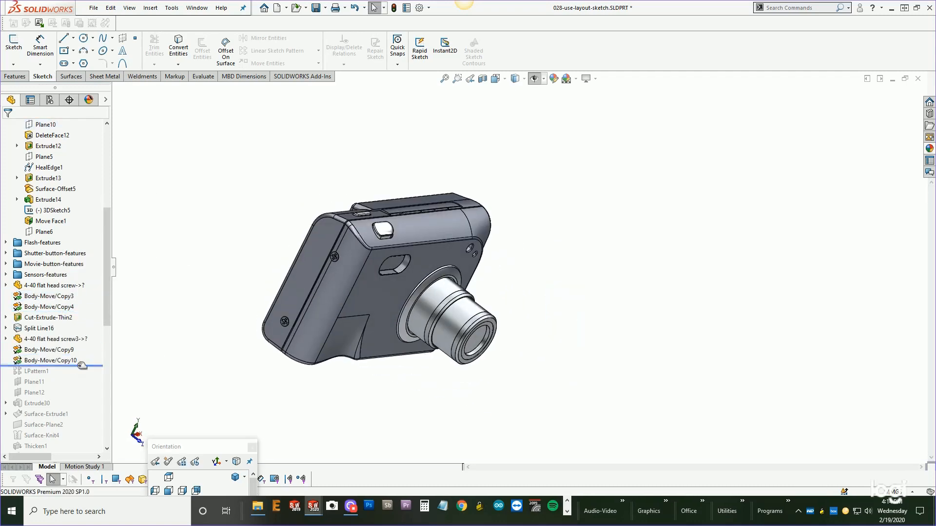
left_click(70, 349)
middle_click_drag(228, 261, 245, 248)
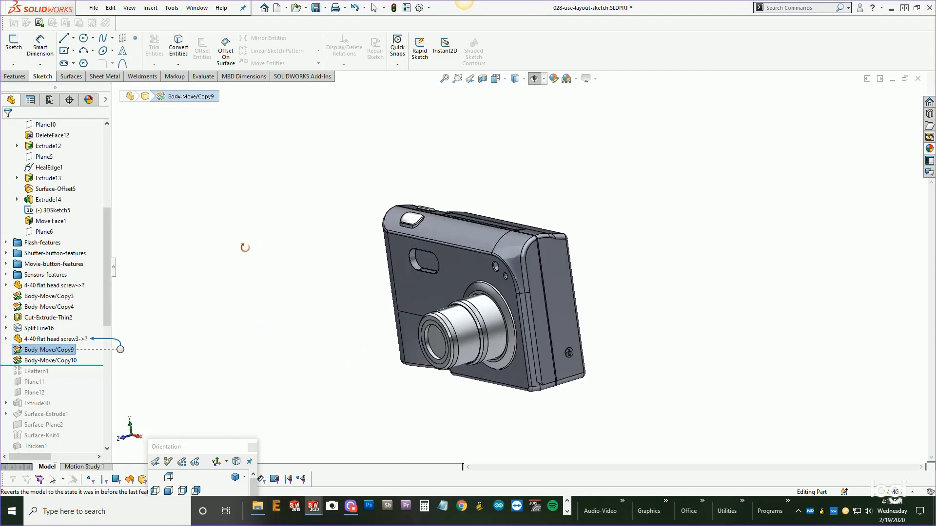
left_click_drag(81, 367, 84, 310)
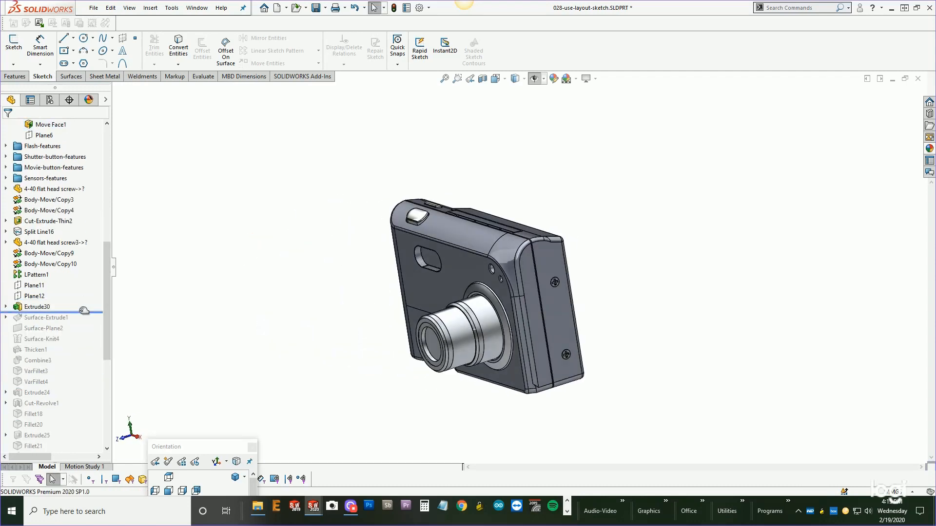
left_click(43, 308)
middle_click_drag(239, 317, 293, 319)
left_click_drag(96, 312, 93, 301)
left_click(37, 296)
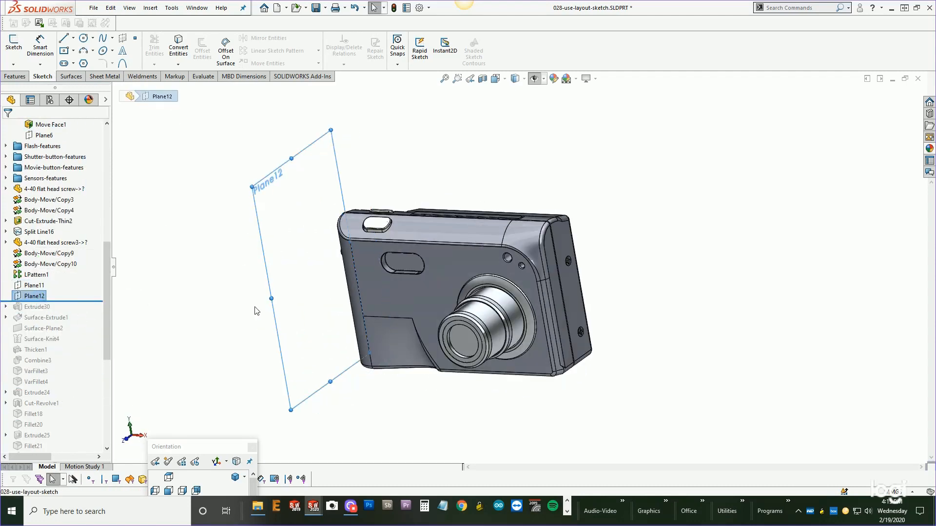
middle_click_drag(254, 311, 236, 314)
left_click_drag(80, 301, 78, 280)
Select 4-40 flat head screw through LPattern1 and add them to a new folder named Screw-features.
left_click(48, 190)
left_click(36, 275, "shift")
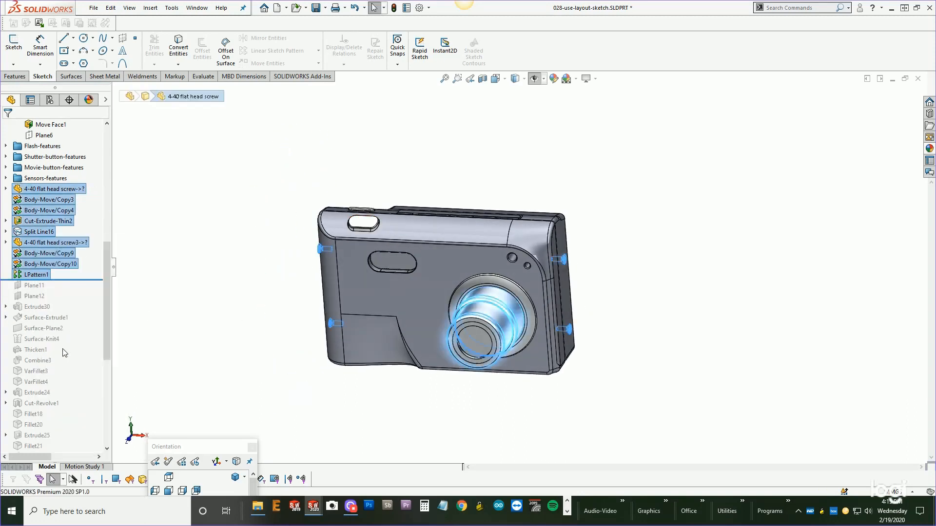
key("ctrl+shift+f")
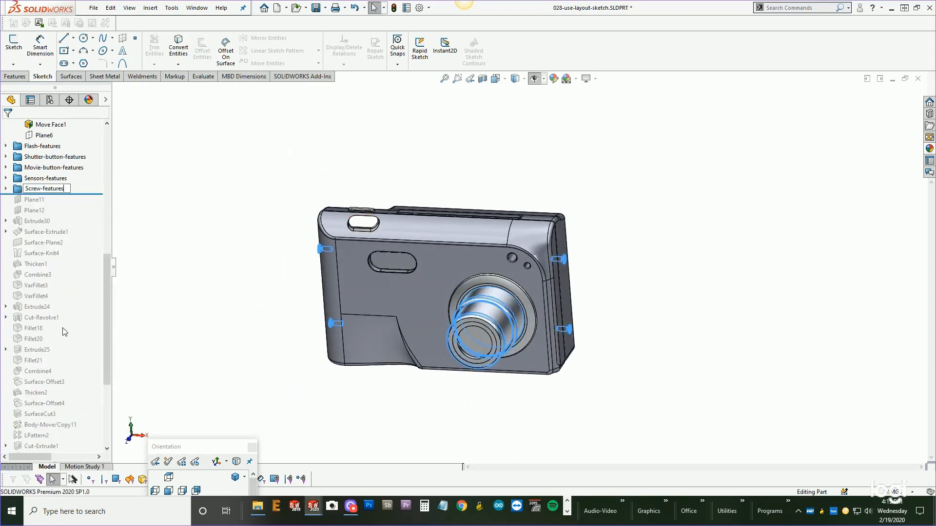
key("Return")
Roll forward to Thicken2 and group Plane11 through Combine4 into a new folder named lanard-features.
left_click_drag(54, 193, 63, 299)
middle_click_drag(275, 312, 205, 292)
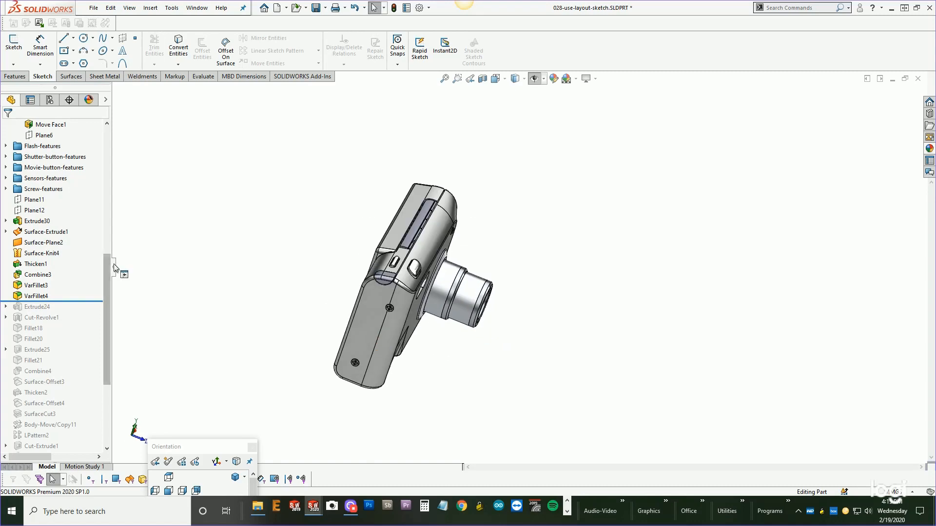
left_click(41, 253)
scroll(268, 284, "down", 3)
middle_click_drag(268, 284, 337, 292)
left_click_drag(78, 303, 73, 395)
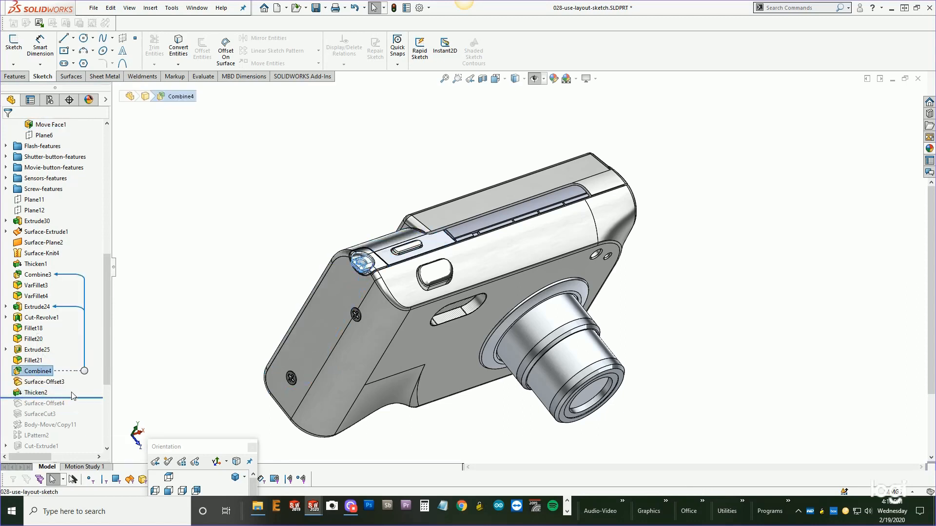
left_click(34, 199, "shift")
right_click(34, 199)
left_click(73, 342)
type("lanard-features")
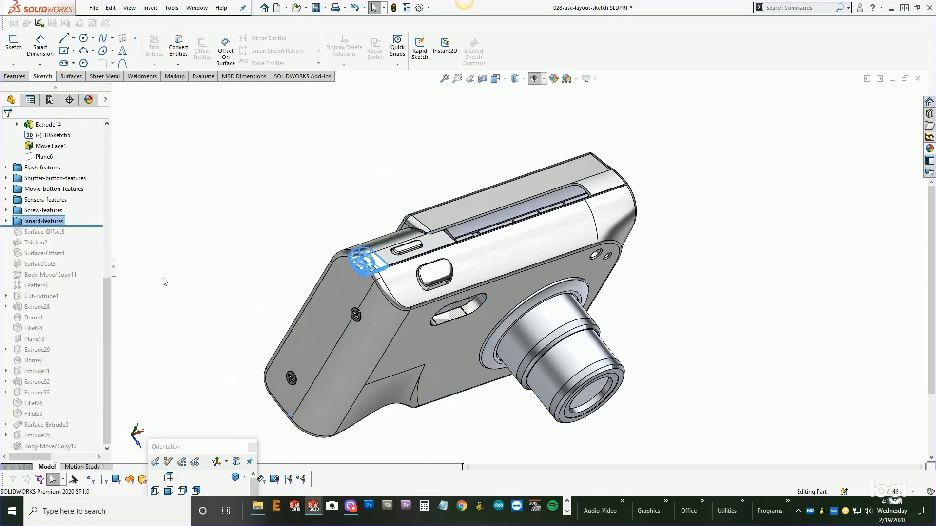
left_click(164, 282)
middle_click_drag(163, 282, 382, 273)
Move Body-Move/Copy11 and LPattern2 into the Screw-features folder.
left_click_drag(84, 226, 75, 311)
left_click(36, 286)
scroll(438, 318, "up", 1)
scroll(438, 318, "up", 1)
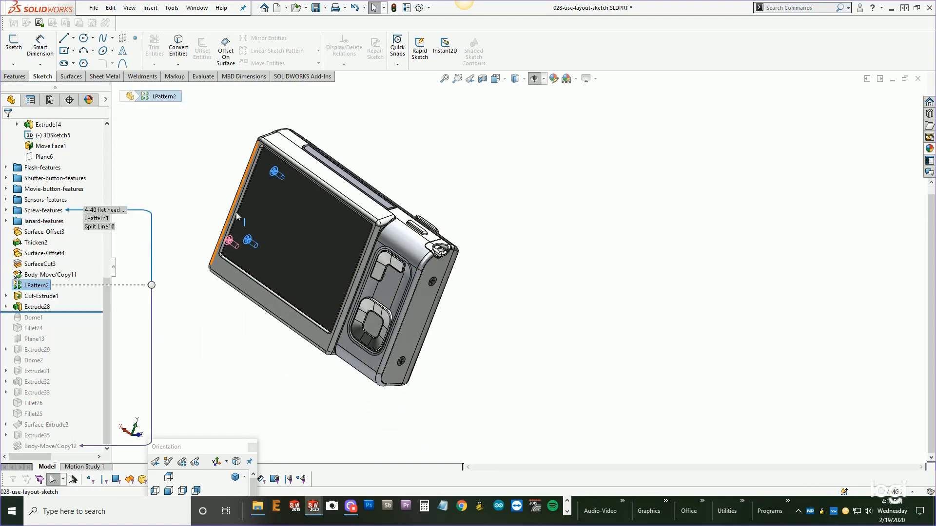
left_click(49, 275)
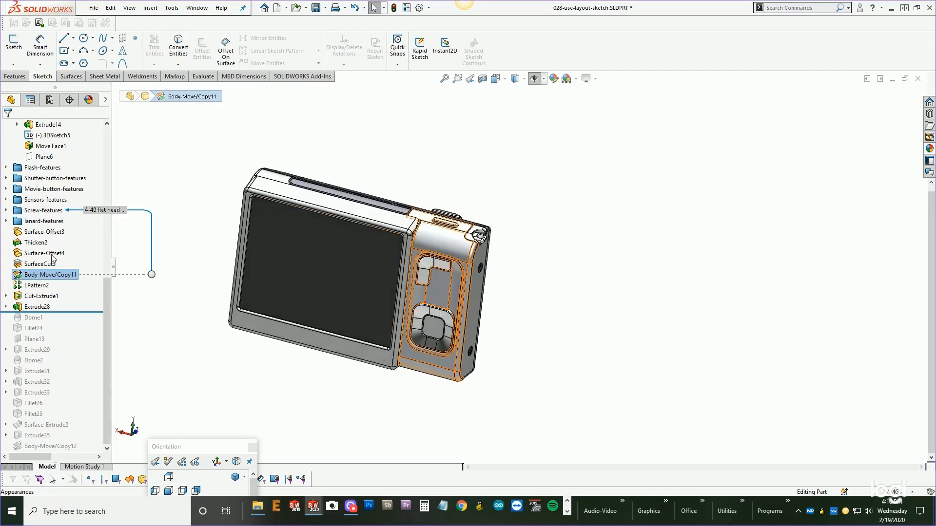
left_click(19, 128)
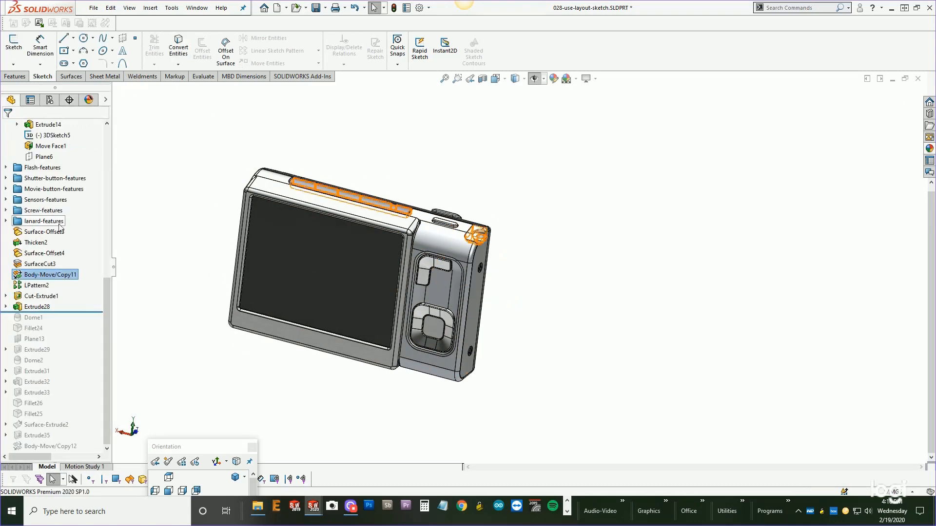
left_click(35, 286)
left_click_drag(47, 274, 29, 211)
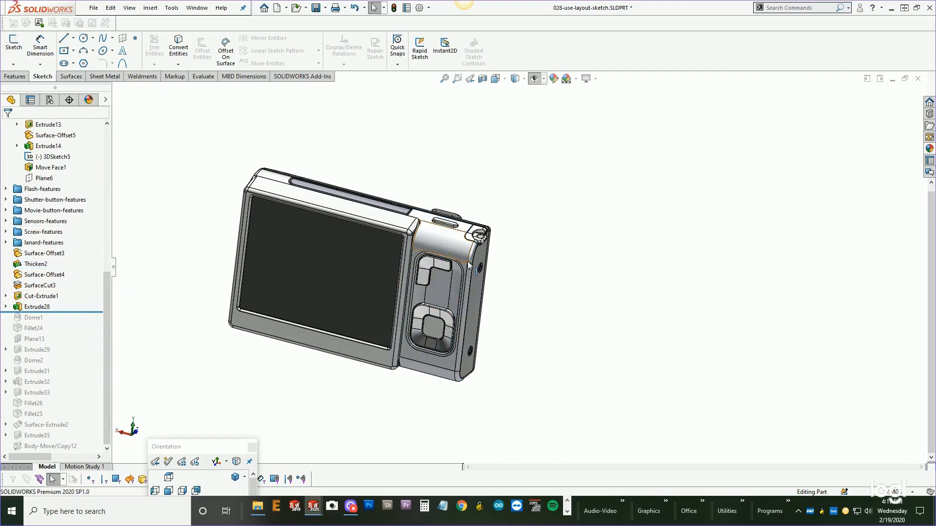
Roll through Dome2 and Extrude29, then group Surface-Offset3 through SurfaceCut3 into a new folder named dieform-features.
scroll(463, 273, "down", 3)
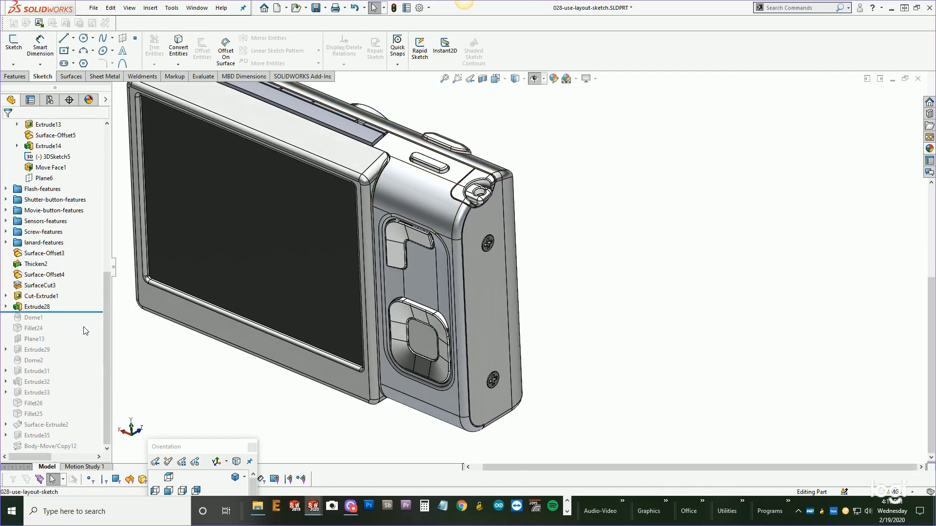
left_click_drag(73, 312, 44, 355)
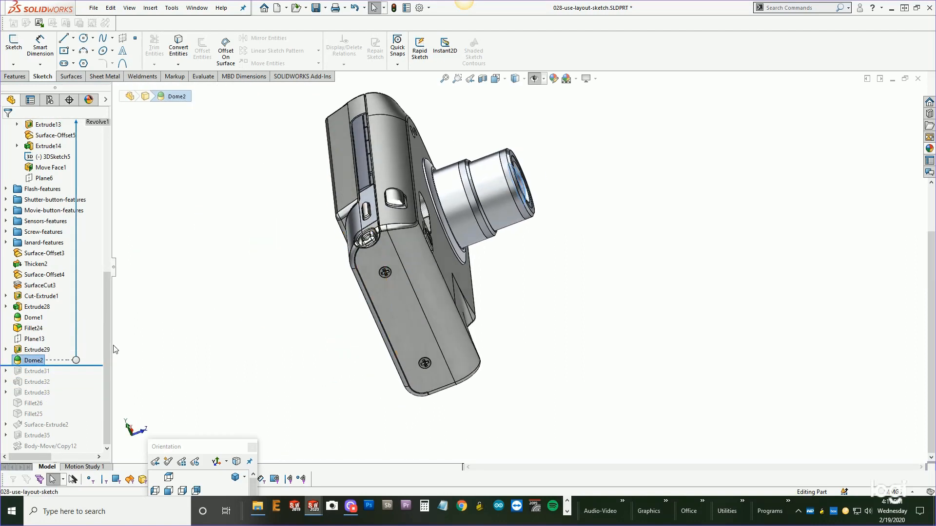
left_click(37, 350)
middle_click_drag(414, 355, 296, 393)
left_click_drag(95, 355, 94, 344)
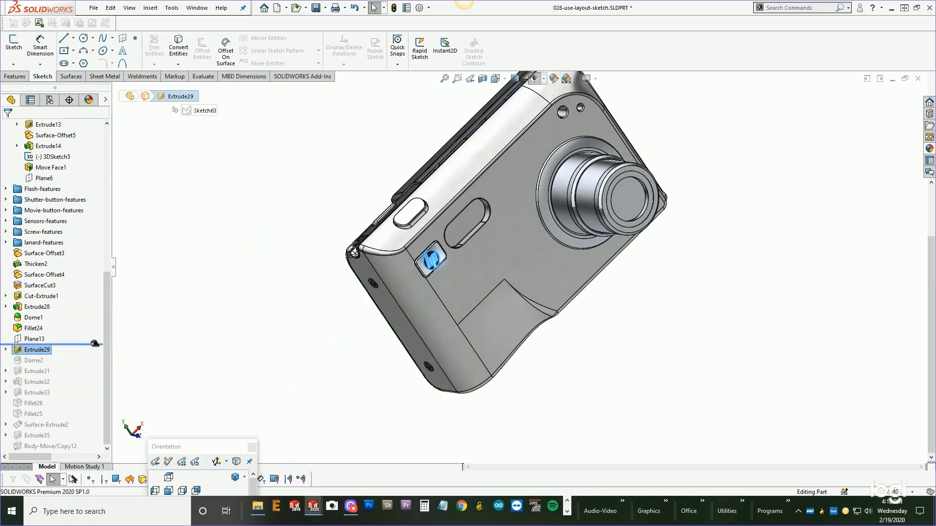
left_click_drag(95, 277, 94, 291)
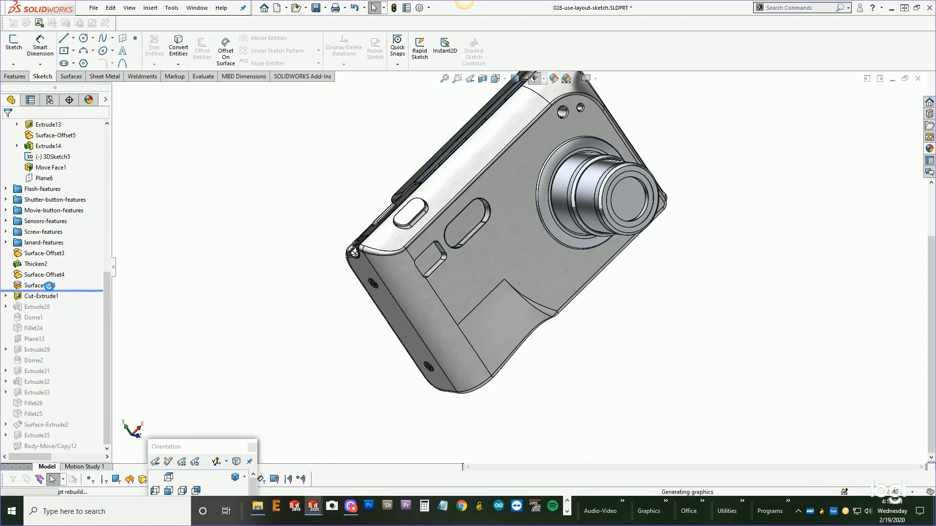
middle_click_drag(429, 263, 356, 257)
left_click(44, 253, "shift")
right_click(34, 263)
left_click(73, 332)
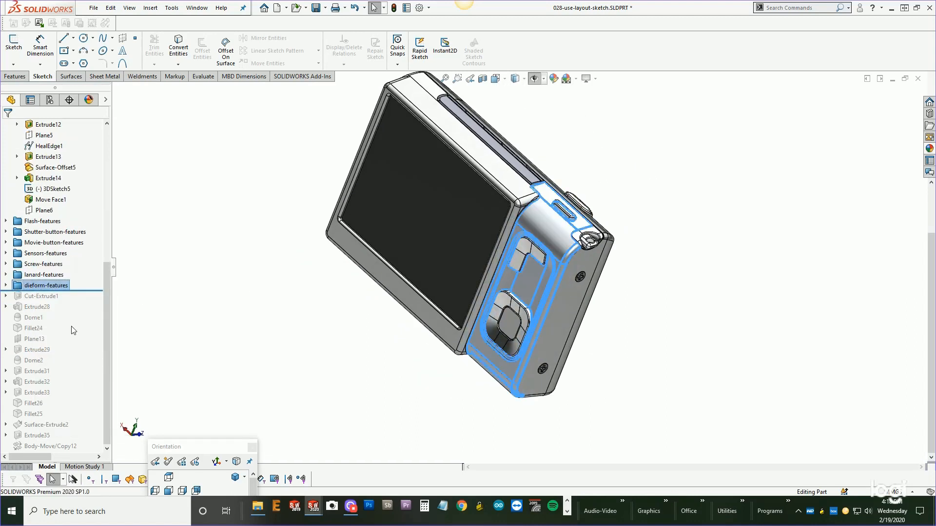
Group Cut-Extrude1 through Extrude29 into a new folder named hp-badge-features.
left_click_drag(98, 290, 102, 300)
middle_click_drag(409, 312, 273, 312)
left_click(55, 297)
left_click_drag(79, 302, 73, 355)
left_click(36, 349)
left_click(32, 297, "shift")
left_click(69, 373)
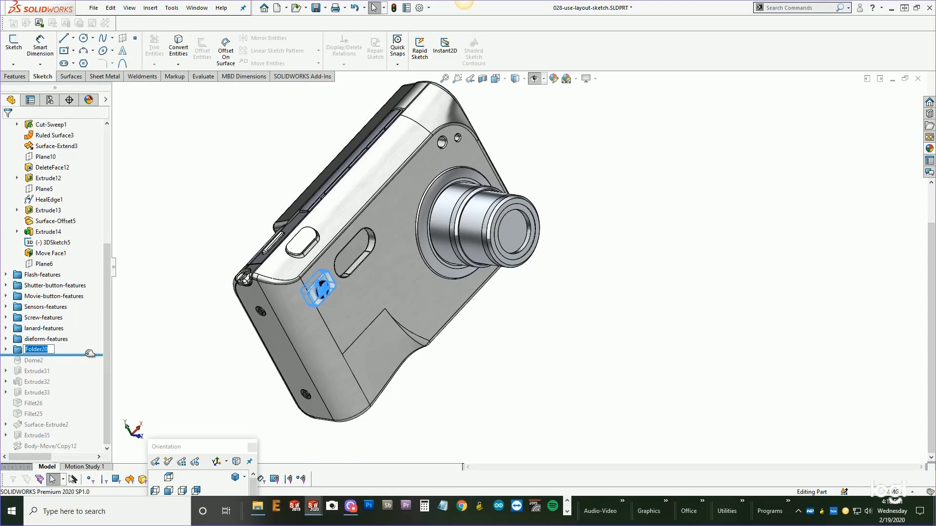
type("hp-badge-features")
key("Return")
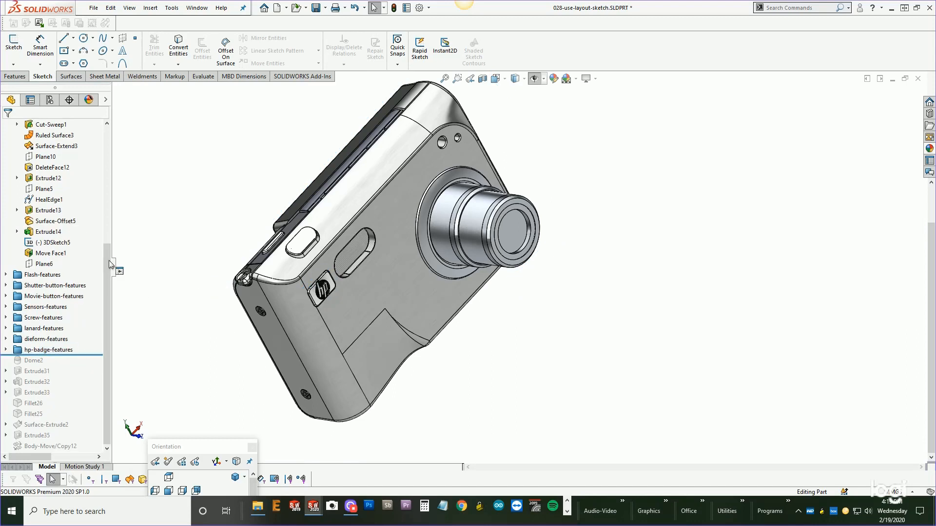
left_click(43, 274)
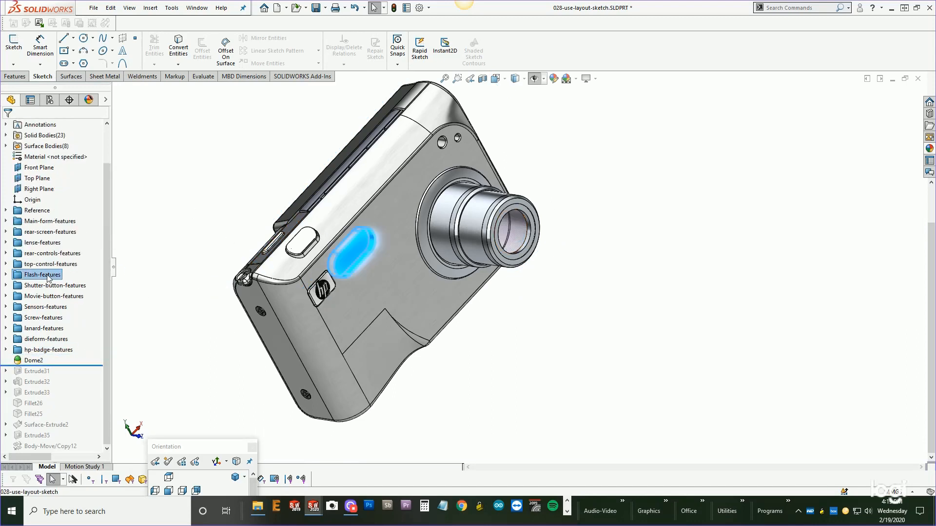
Move Dome2 into the lense-features folder and roll the feature tree forward to Extrude31.
left_click_drag(21, 361, 19, 243)
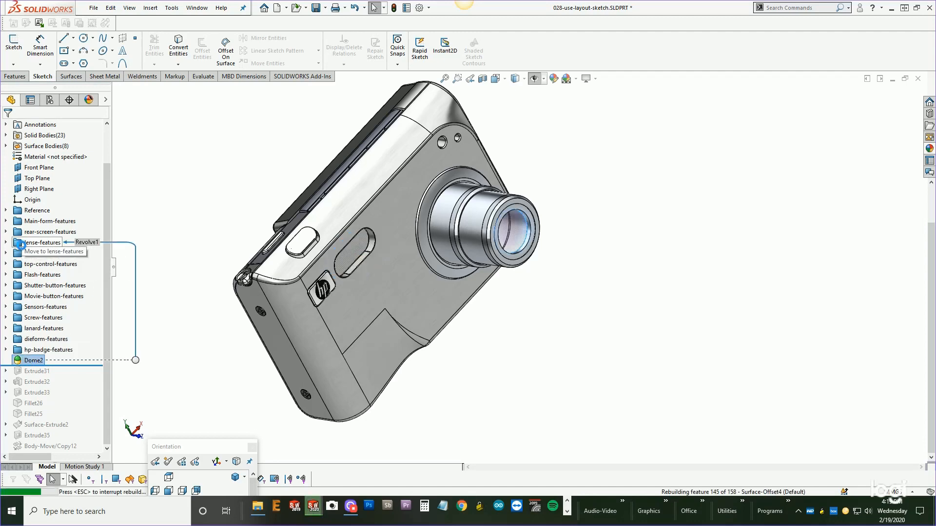
left_click(40, 372)
middle_click_drag(161, 375, 300, 388)
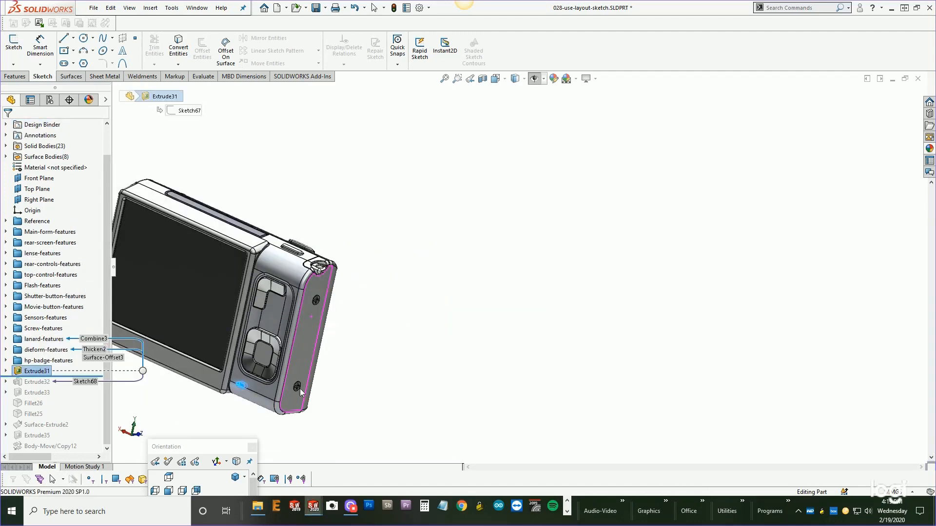
Roll forward through Fillet25 and group Extrude31 through Fillet25 into a new folder named battery-latch-features.
scroll(237, 410, "down", 5)
middle_click_drag(237, 410, 417, 350, "ctrl")
left_click_drag(59, 377, 84, 430)
left_click(60, 425)
scroll(342, 313, "up", 6)
scroll(216, 353, "down", 2)
left_click(32, 414)
left_click(31, 372, "shift")
right_click(30, 373)
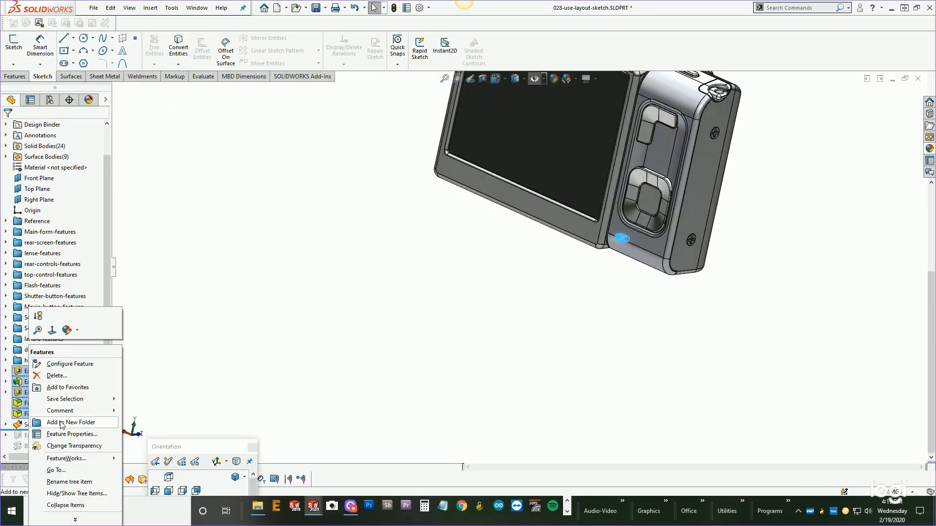
left_click(61, 423)
type("battery-latch-featu")
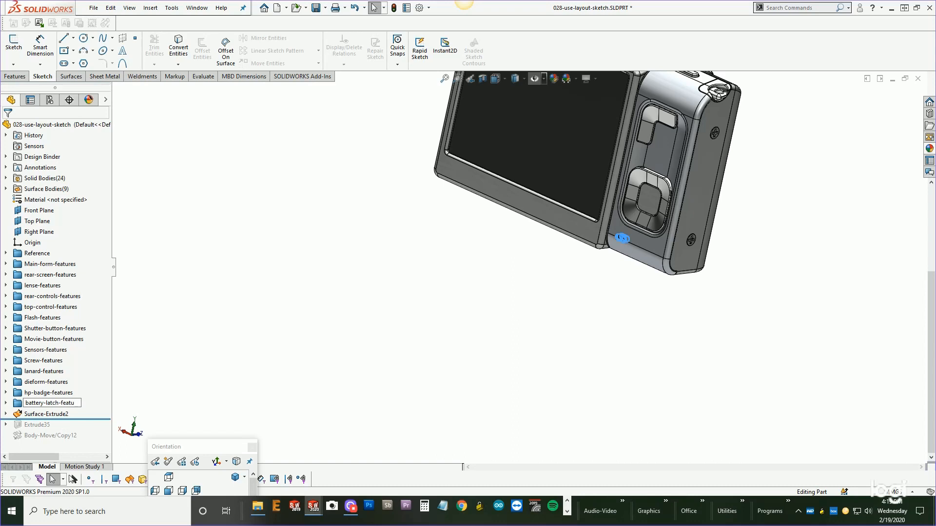
type("res")
key("Return")
Roll forward through Extrude35 and inspect Extrude35 and Surface-Extrude2 on the camera model.
left_click_drag(82, 419, 77, 431)
scroll(364, 332, "up", 2)
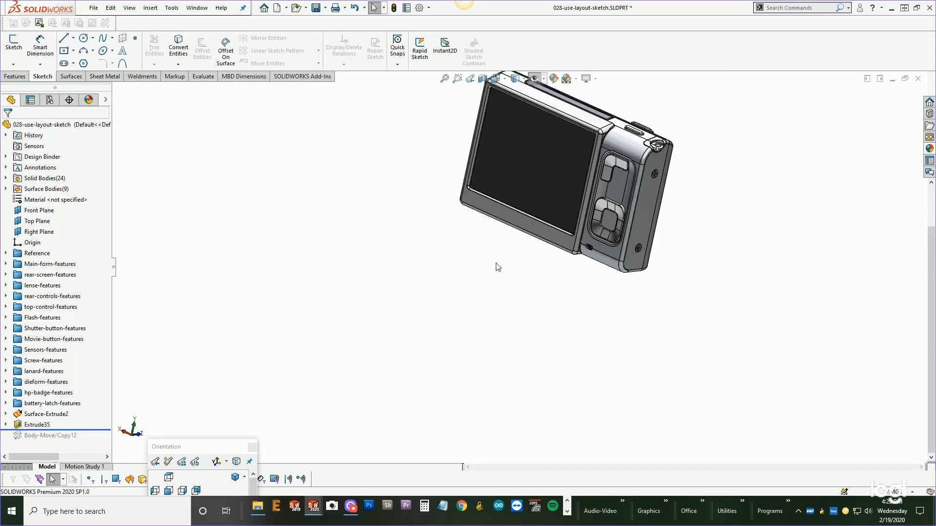
middle_click_drag(496, 264, 447, 288)
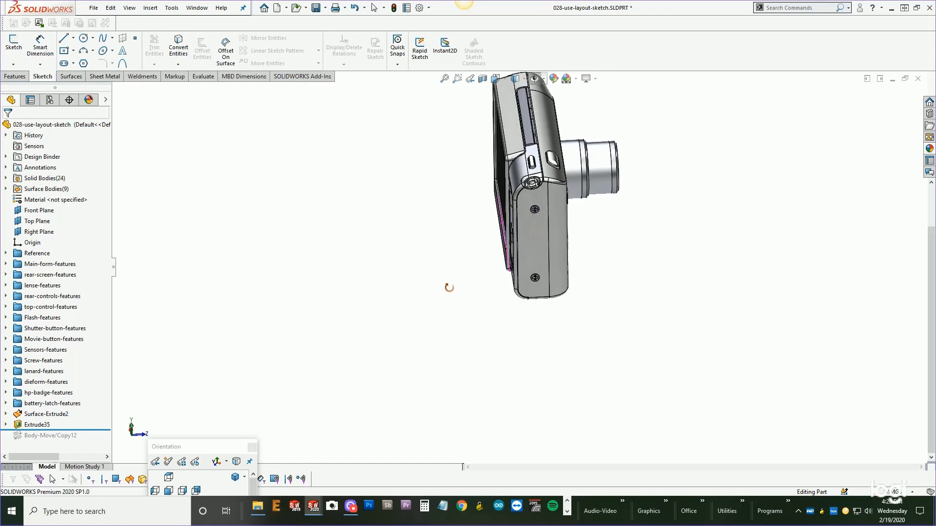
left_click(37, 424)
middle_click_drag(409, 242, 361, 246)
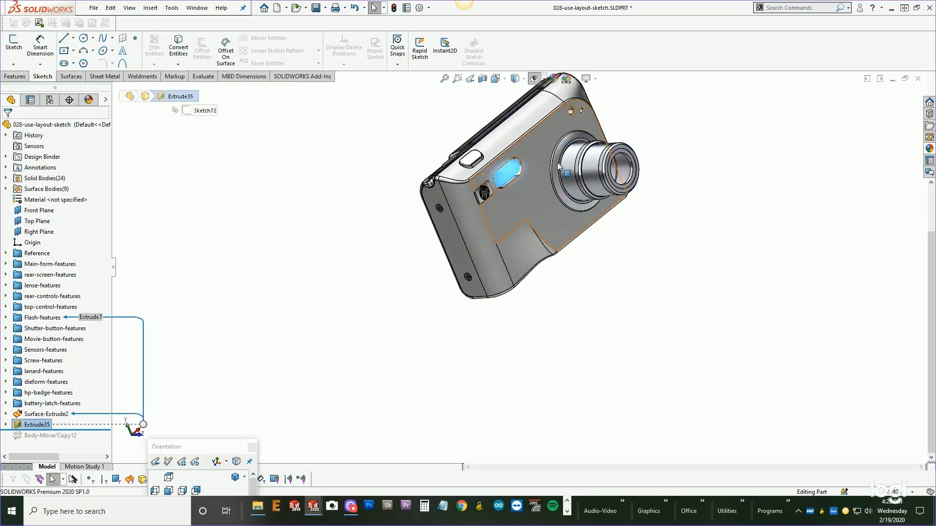
scroll(563, 130, "down", 3)
left_click(188, 390)
left_click(47, 414)
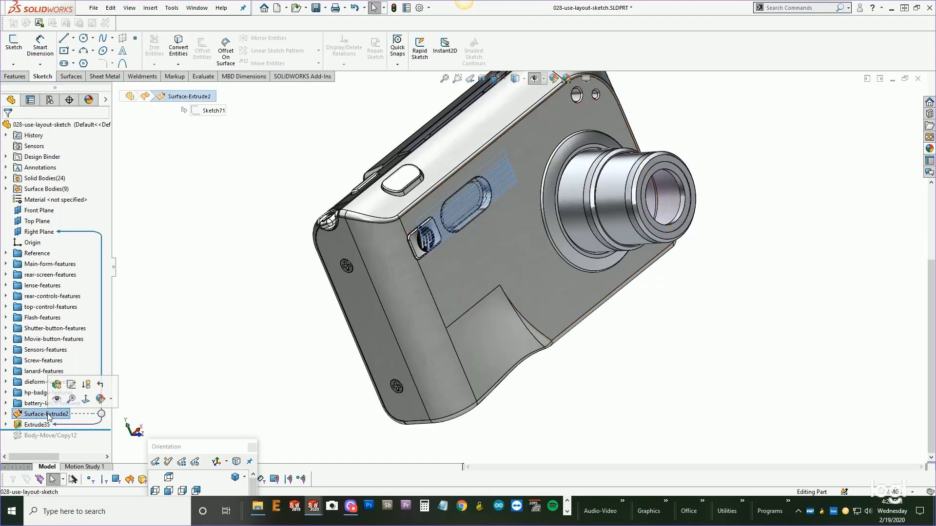
scroll(484, 211, "down", 3)
middle_click_drag(483, 209, 483, 184)
scroll(482, 230, "down", 2)
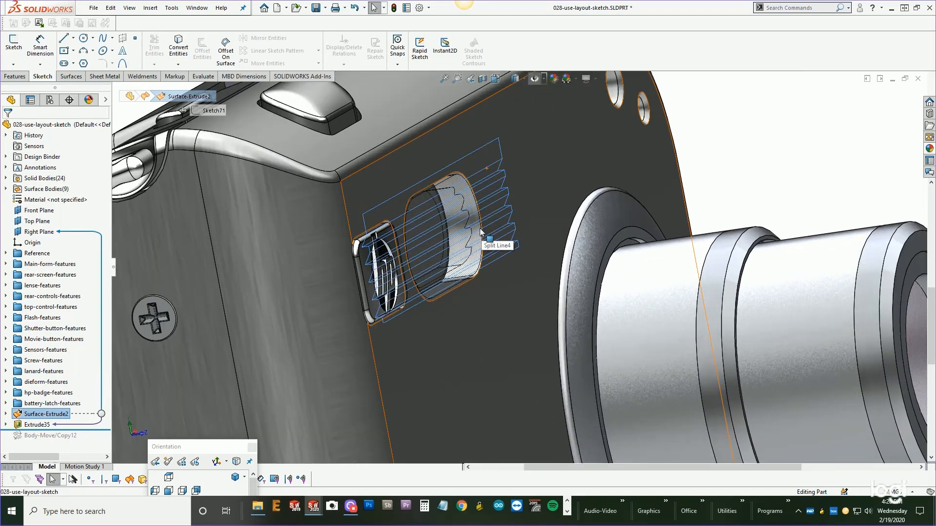
scroll(466, 238, "up", 2)
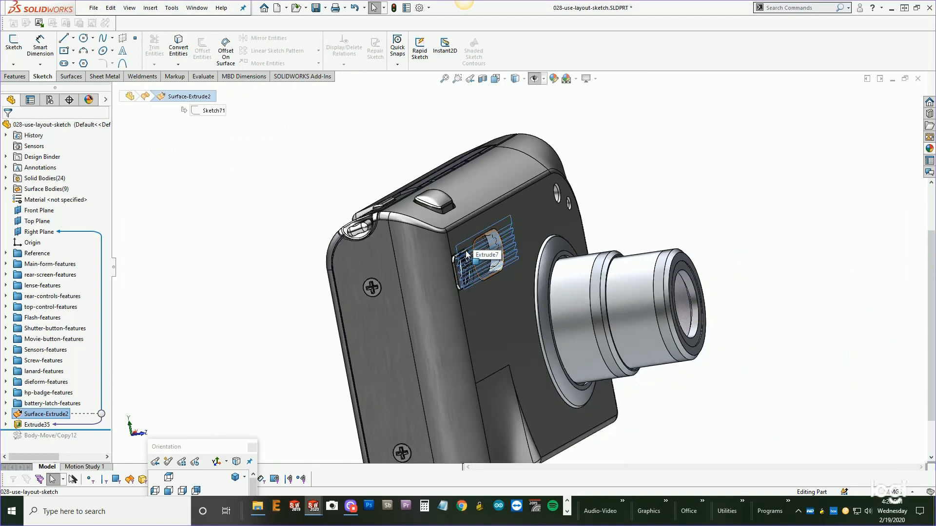
scroll(466, 238, "up", 3)
left_click(148, 414)
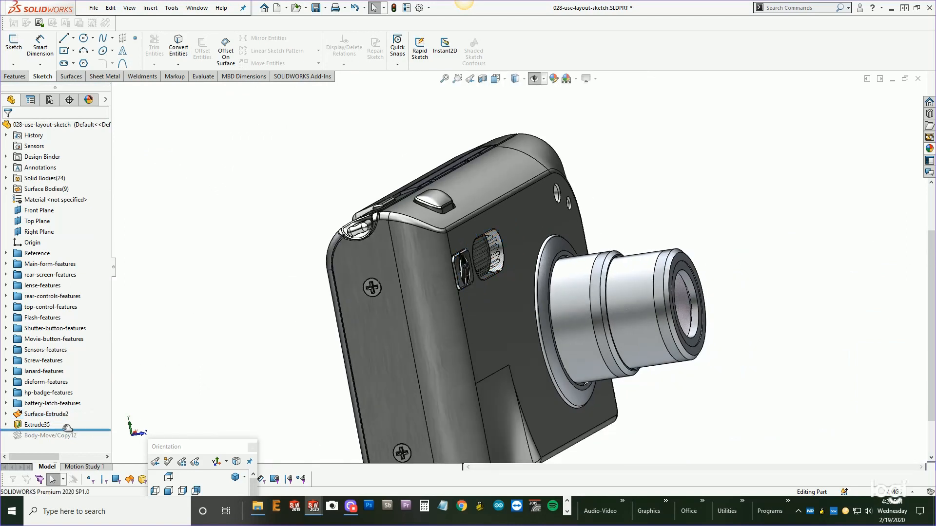
Roll forward to Body-Move/Copy12, review its definition without changes, and move it into the Screw-features folder.
left_click_drag(73, 430, 68, 440)
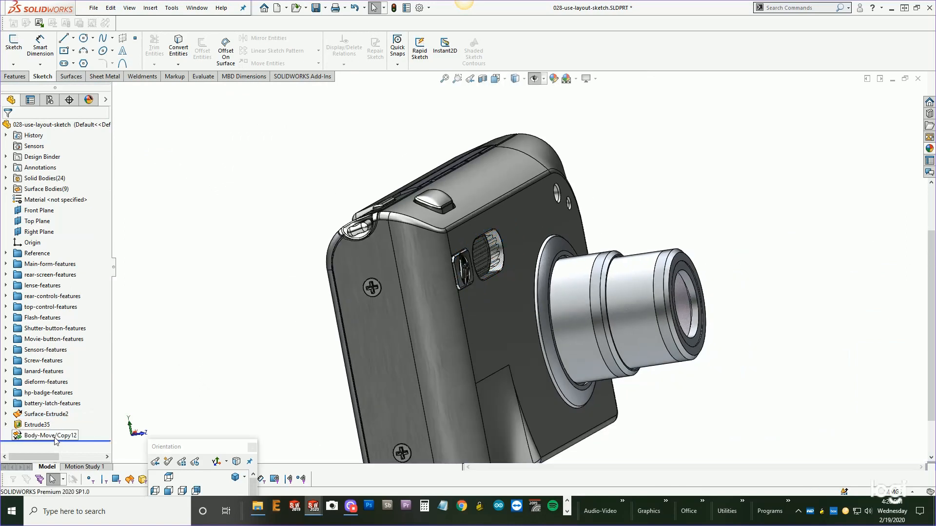
left_click(52, 437)
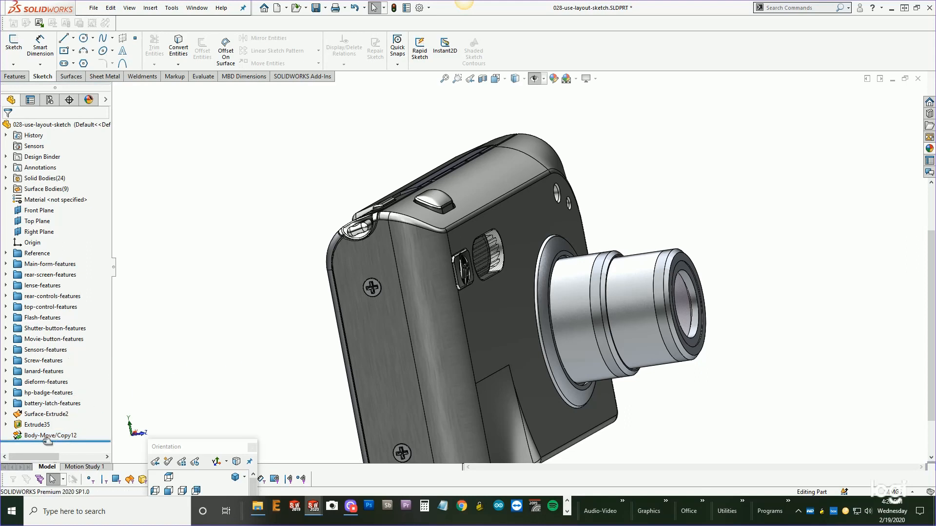
left_click(28, 426)
left_click(229, 369)
left_click(52, 435)
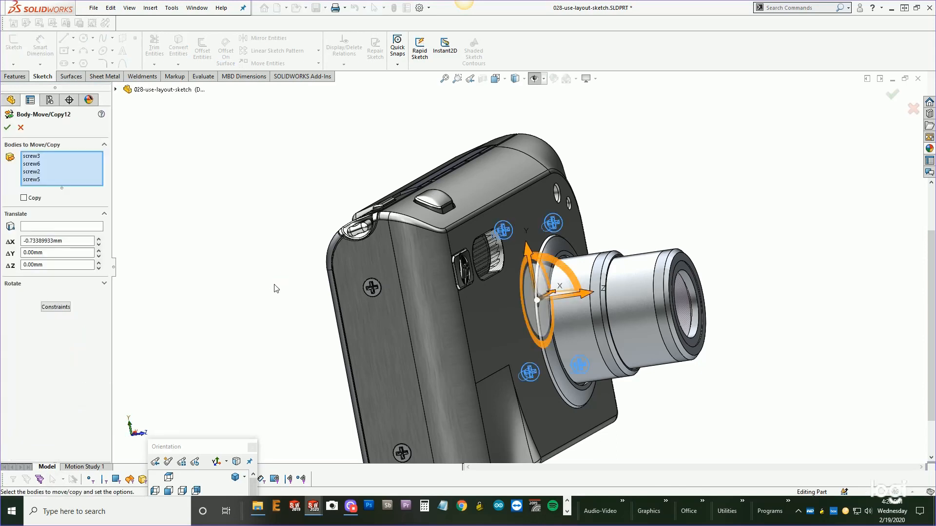
middle_click_drag(322, 288, 187, 361)
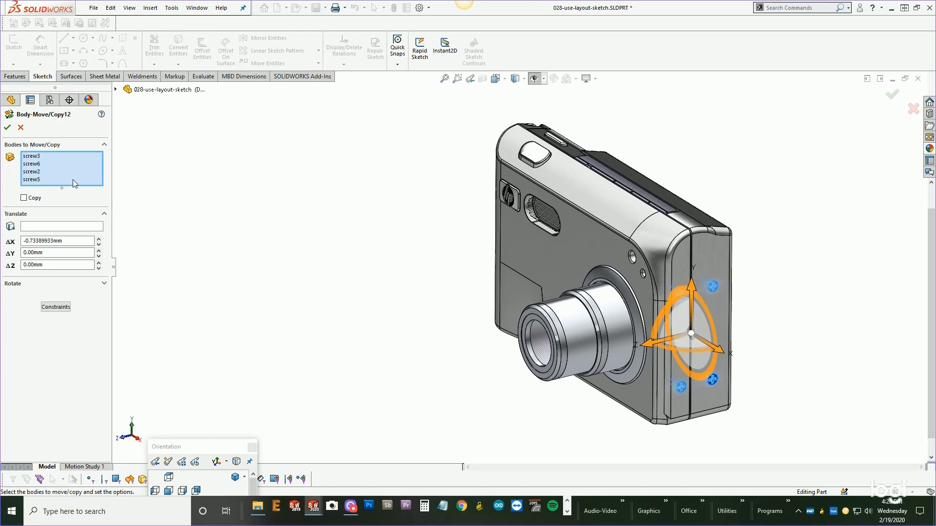
left_click(20, 128)
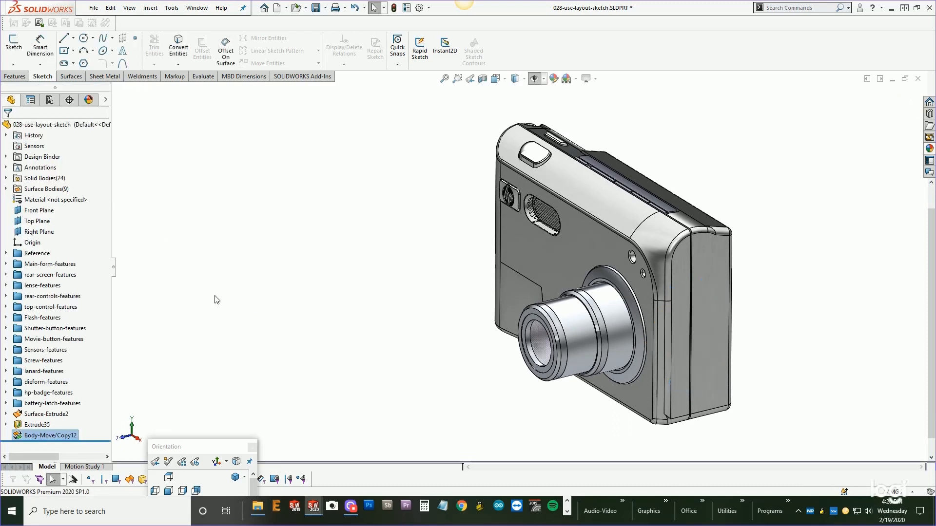
mouse_move(38, 438)
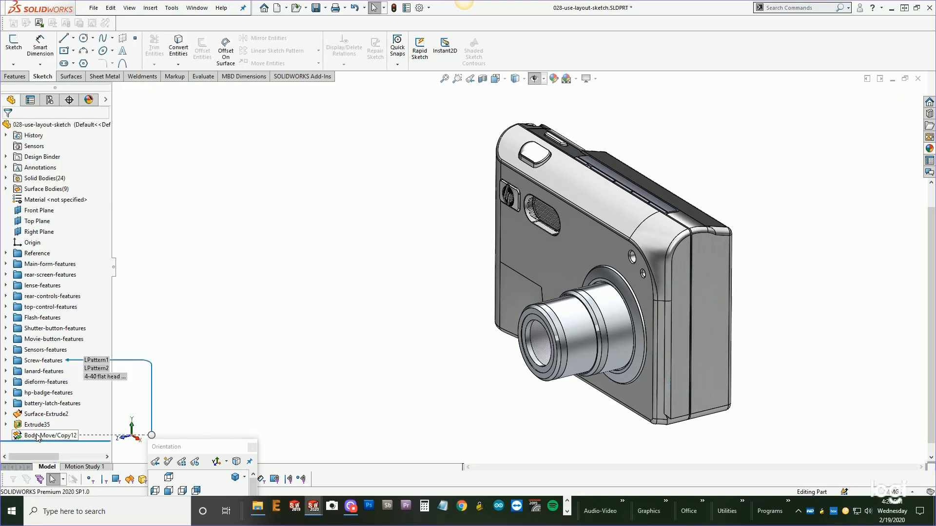
left_click_drag(38, 437, 35, 360)
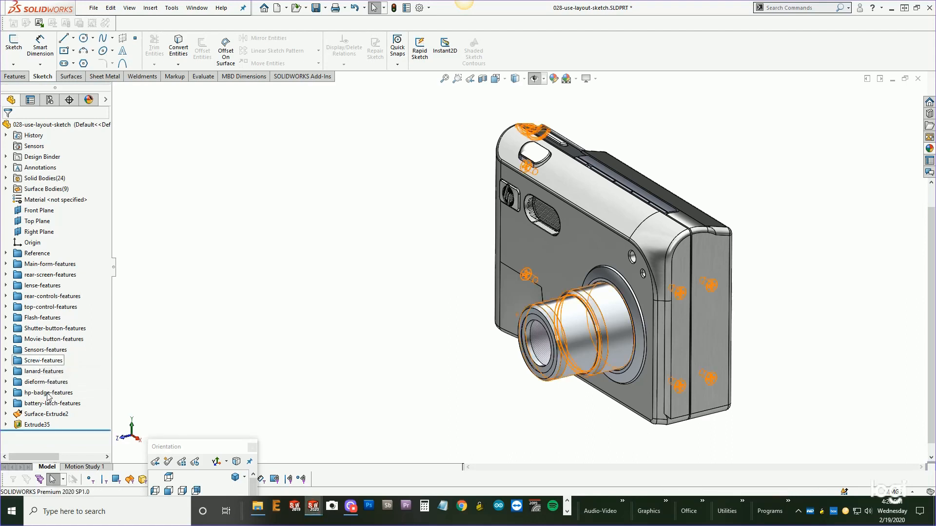
Group Surface-Extrude2 and Extrude35 into a new folder named Flash-lense-features.
left_click(46, 414)
right_click(37, 428)
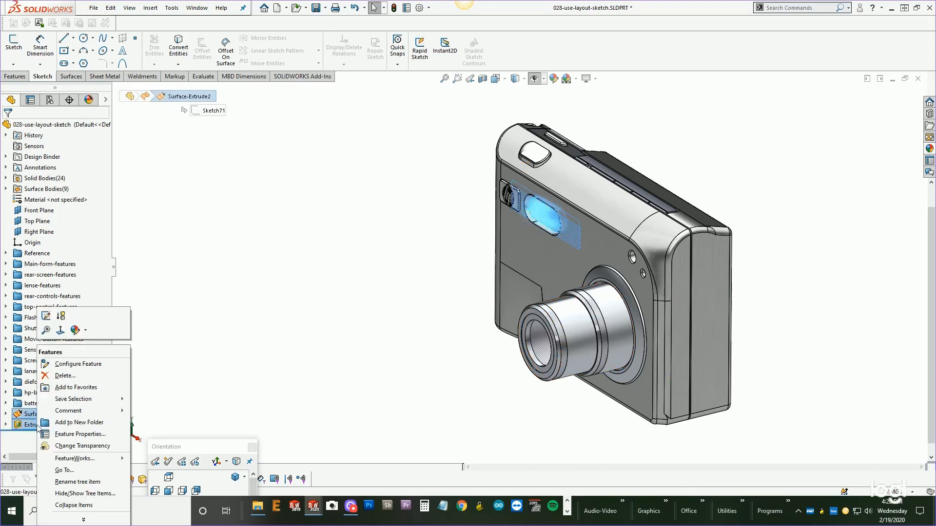
left_click(78, 423)
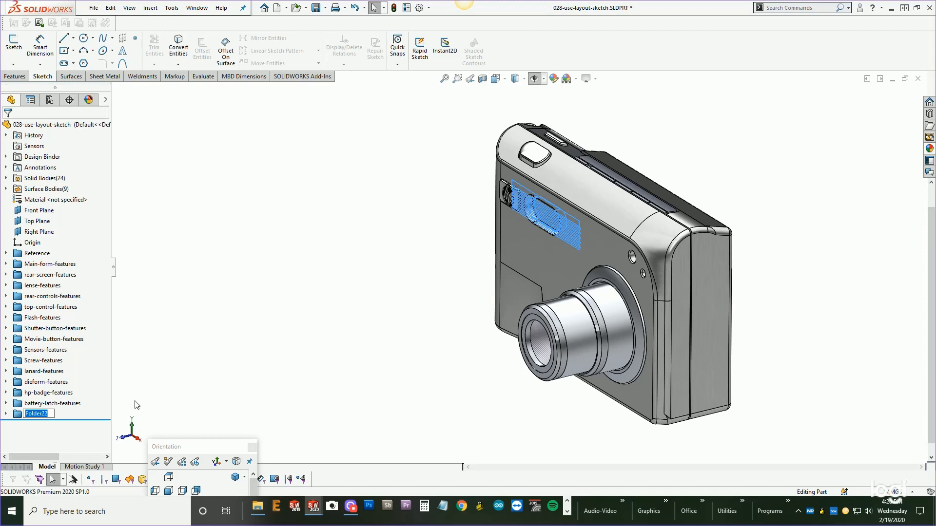
type("F")
key("Return")
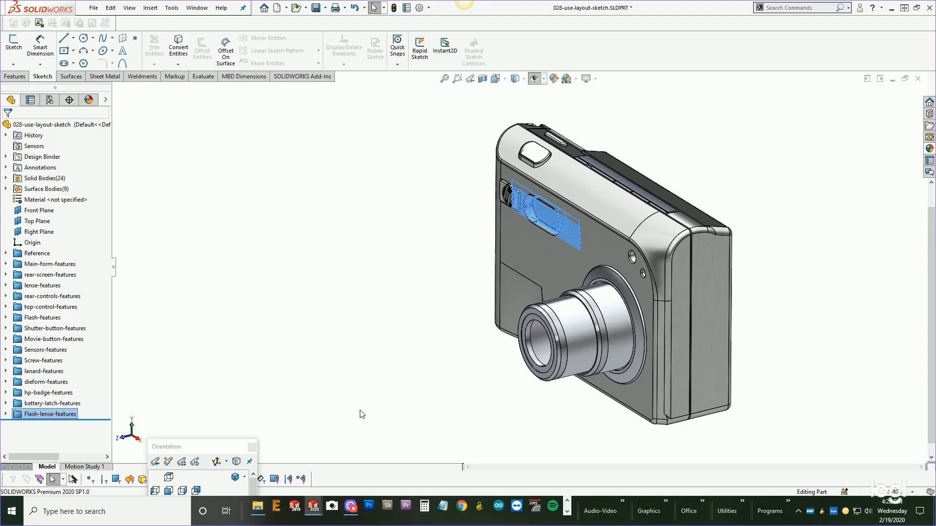
left_click(378, 311)
middle_click_drag(385, 351, 490, 355)
scroll(489, 355, "up", 1)
scroll(604, 308, "down", 2)
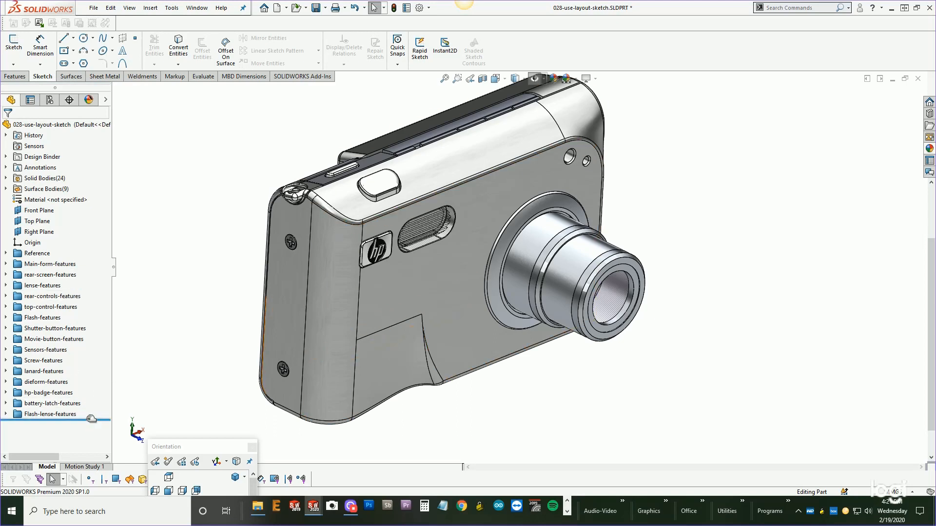
Roll back to after Shutter-button-features, expand that folder to review its features, then roll forward to the end.
left_click_drag(84, 419, 85, 337)
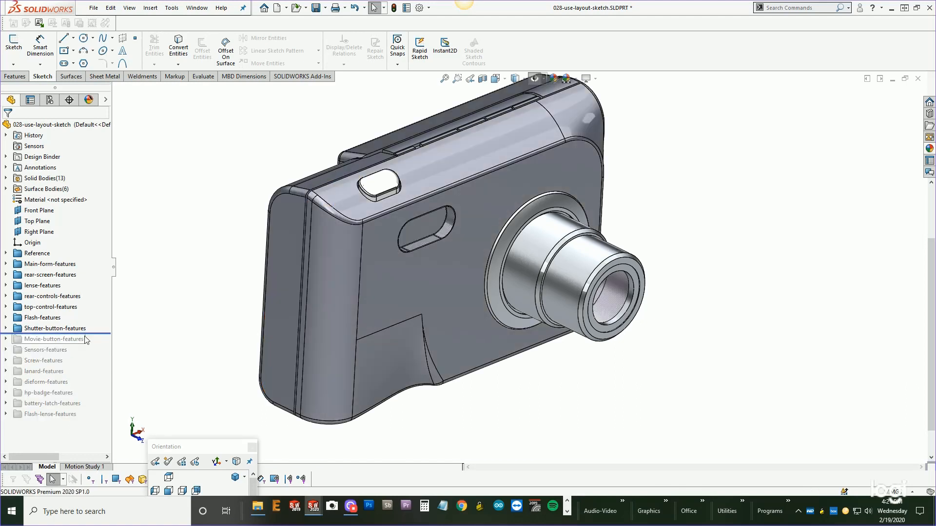
left_click(6, 329)
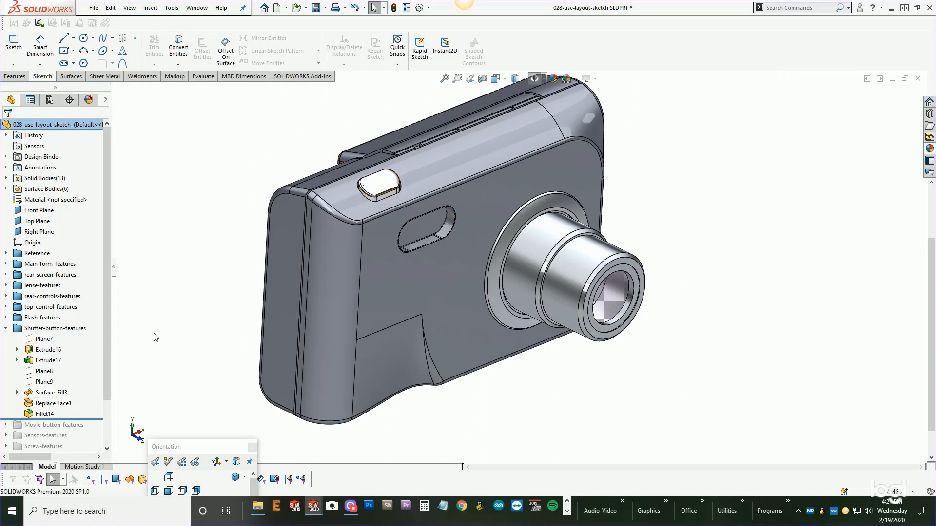
scroll(100, 365, "down", 3)
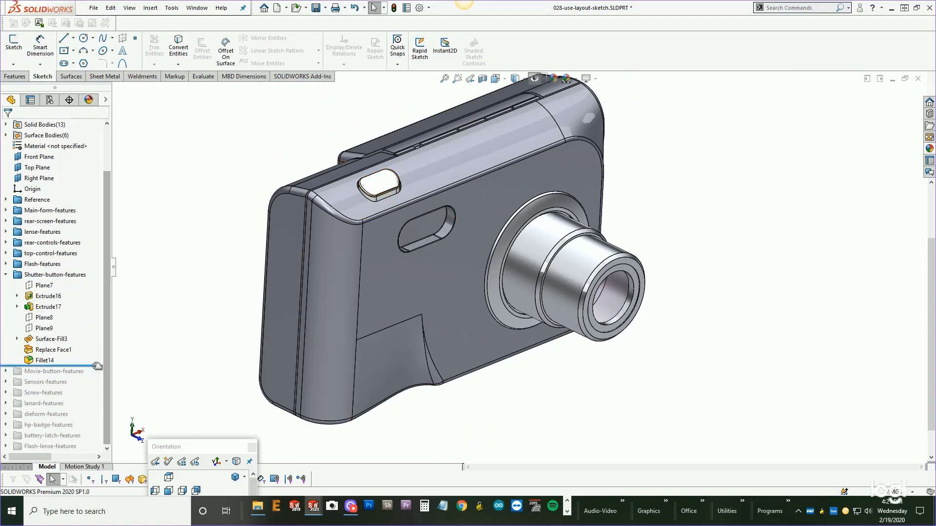
left_click_drag(97, 366, 81, 454)
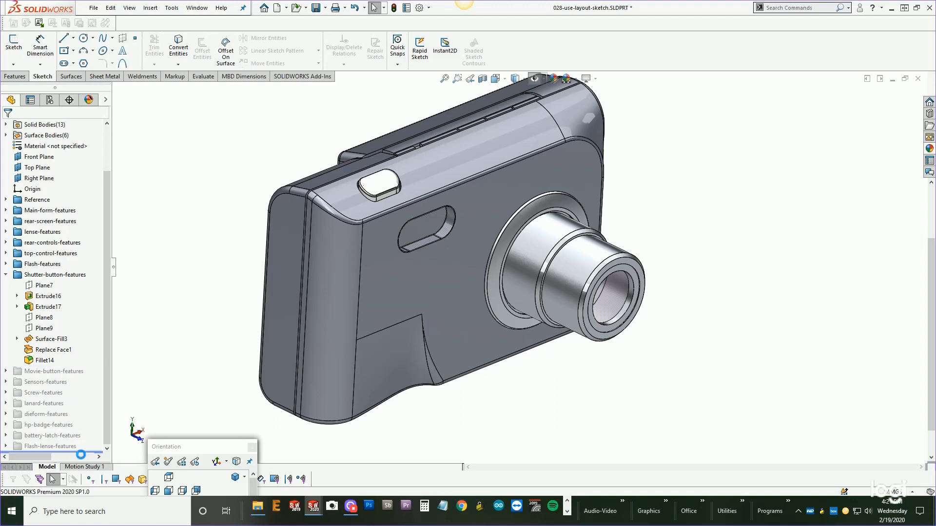
left_click(7, 276)
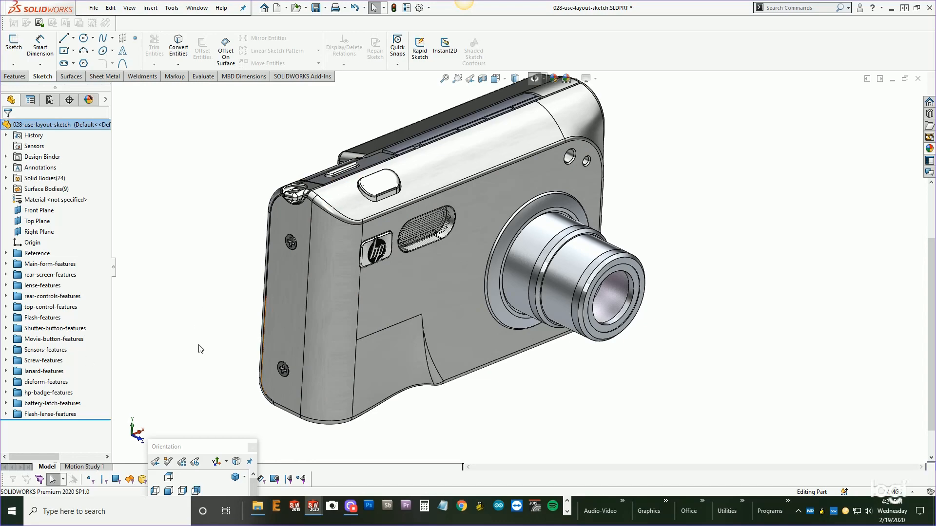
middle_click_drag(209, 349, 134, 338)
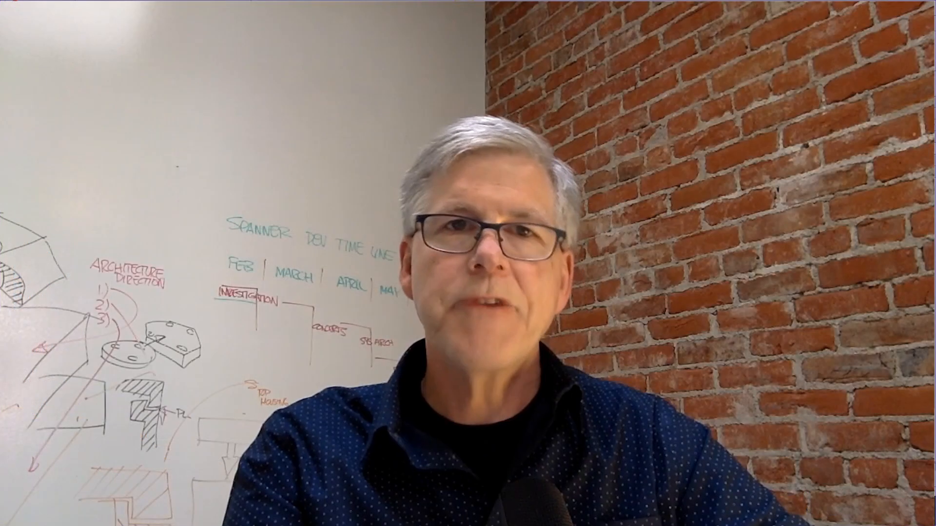